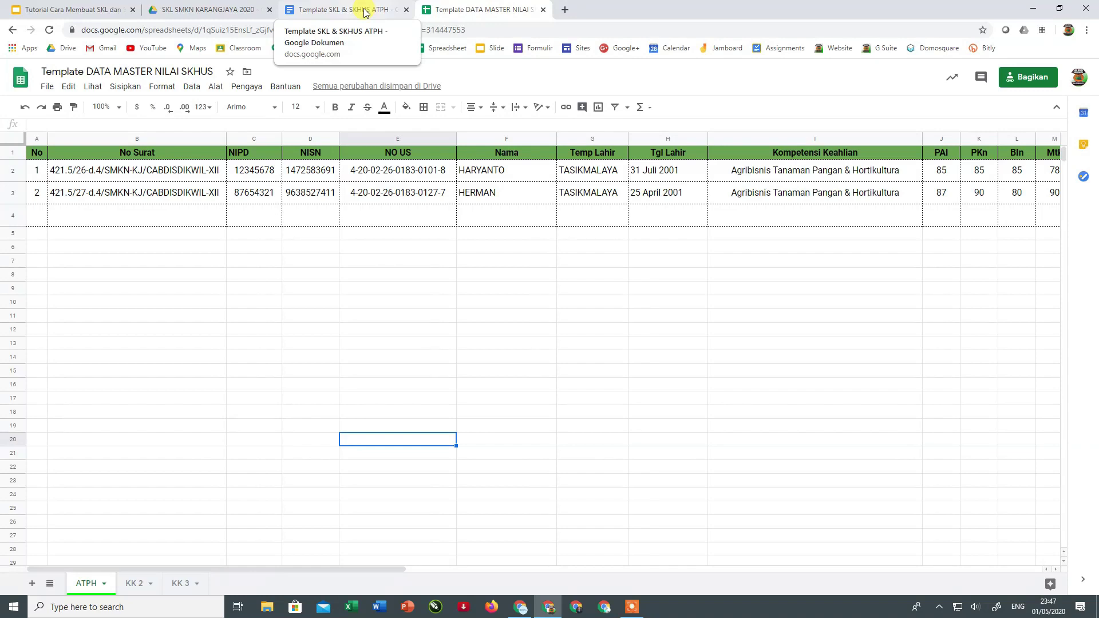
- Glance at the SKL & SKHUS ATPH template, check the KK 2 and KK 3 sheets, then return to ATPH
click(364, 12)
click(458, 10)
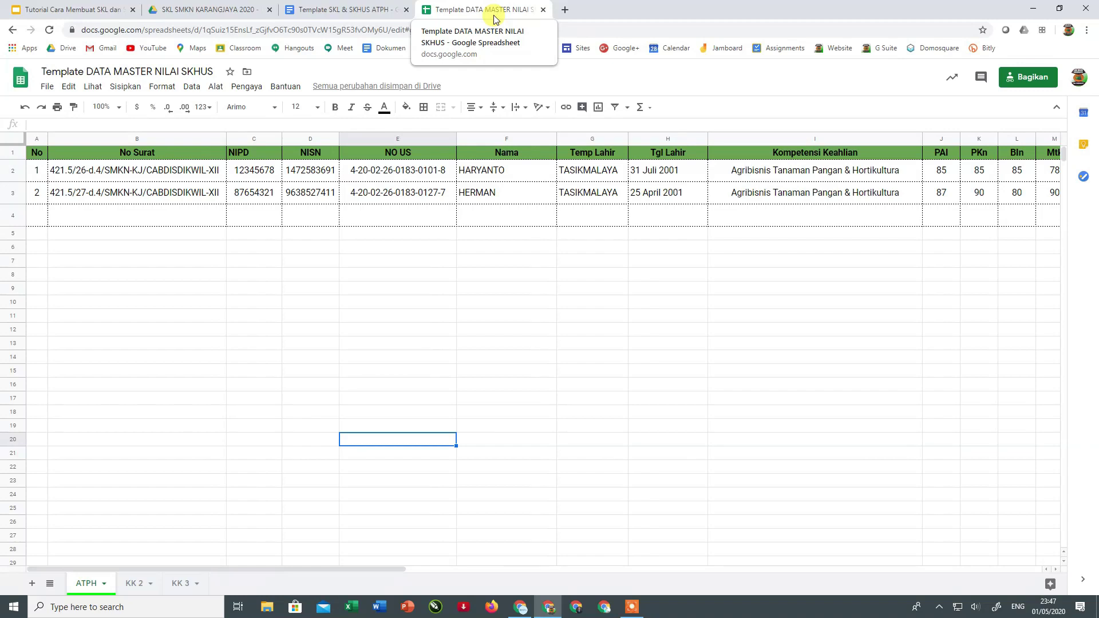
click(444, 273)
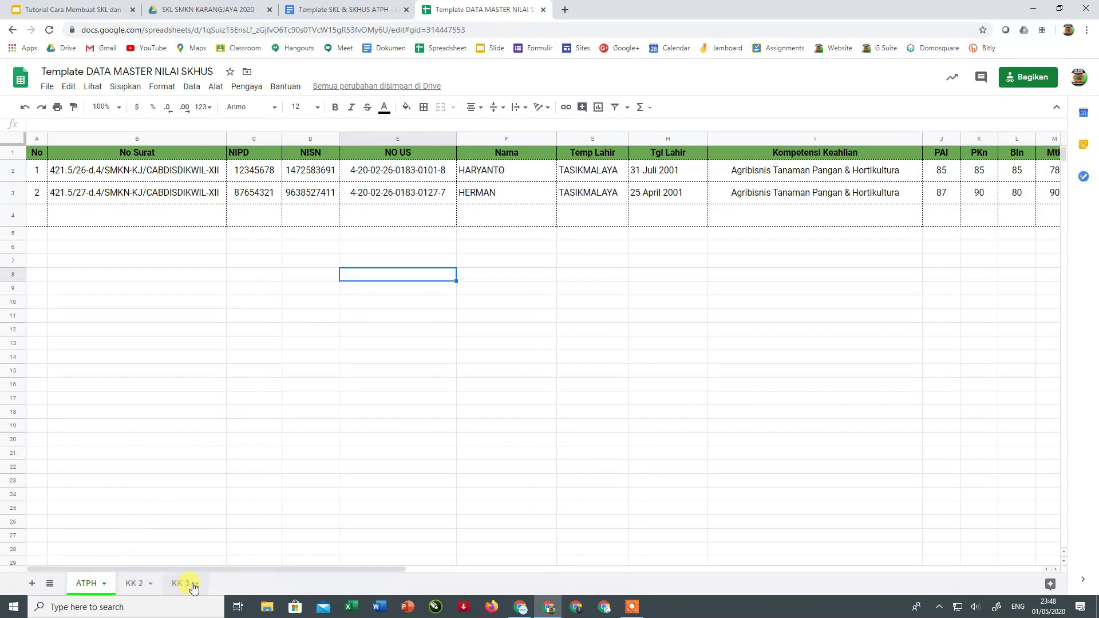
click(133, 585)
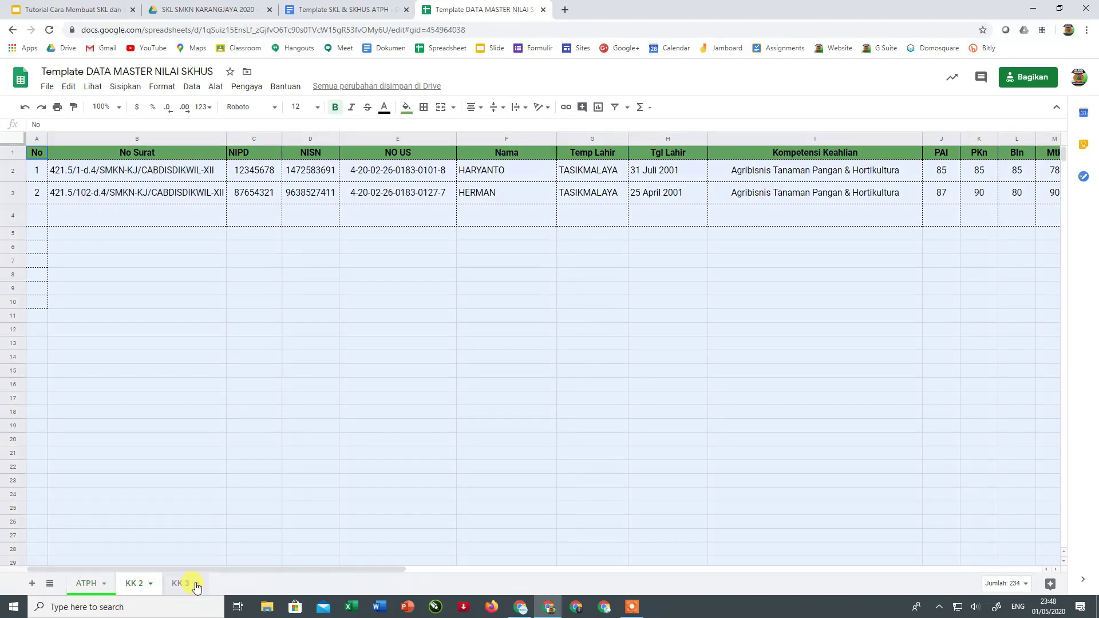
click(179, 583)
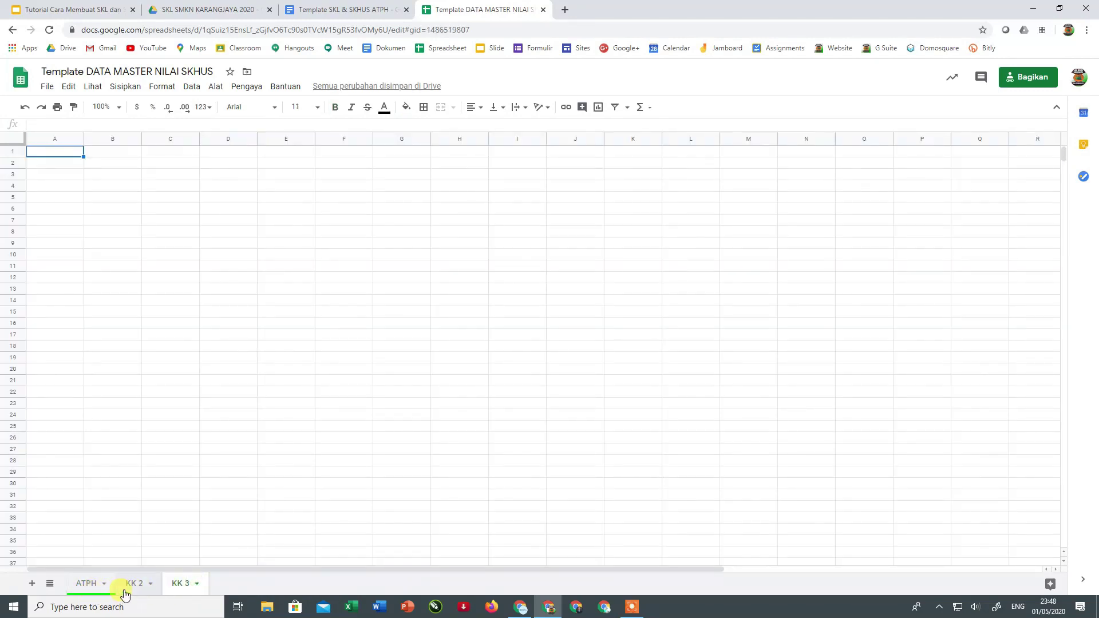
click(103, 593)
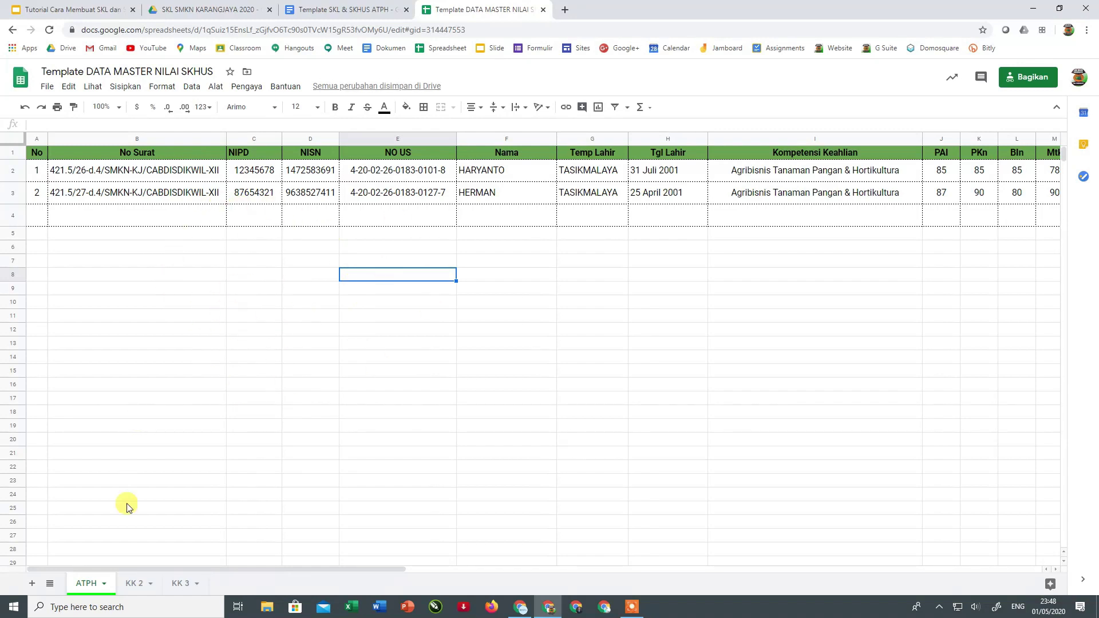
click(136, 583)
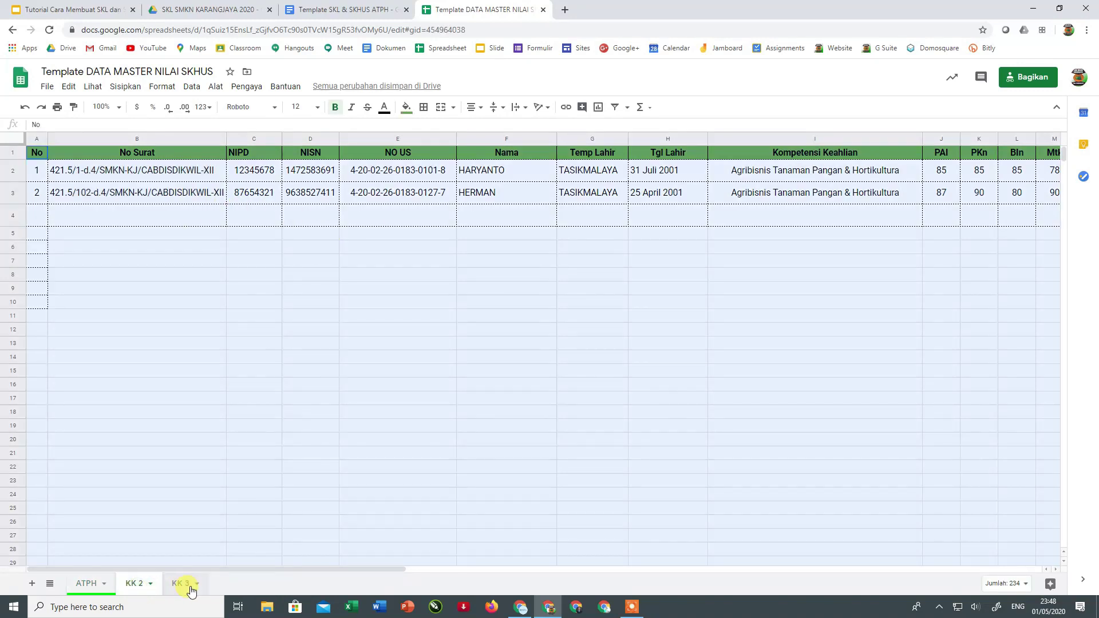
click(190, 589)
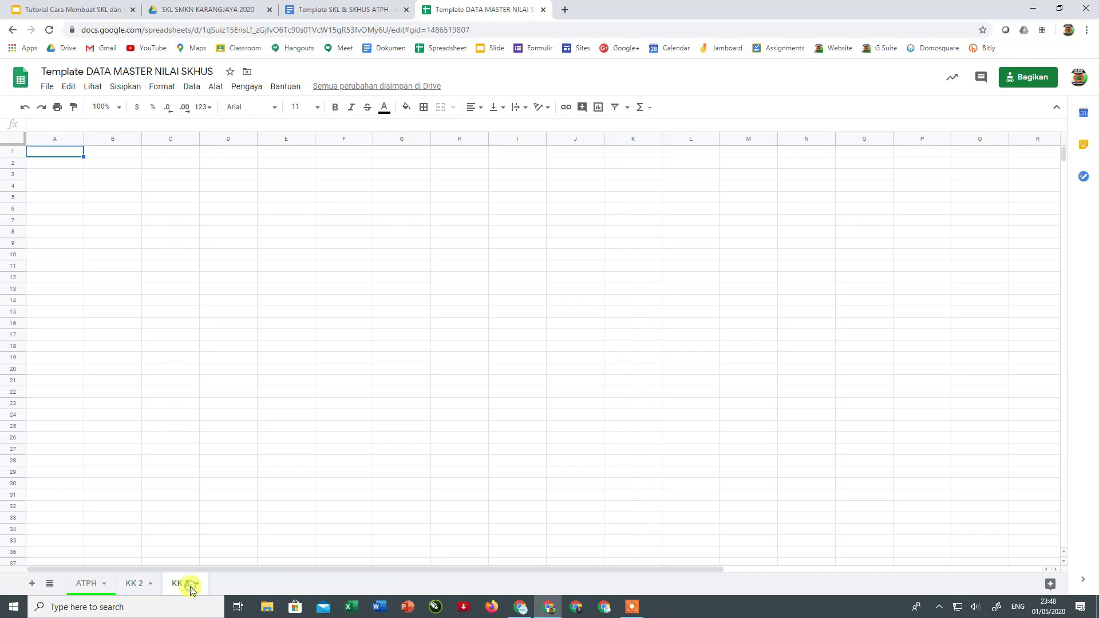
click(99, 593)
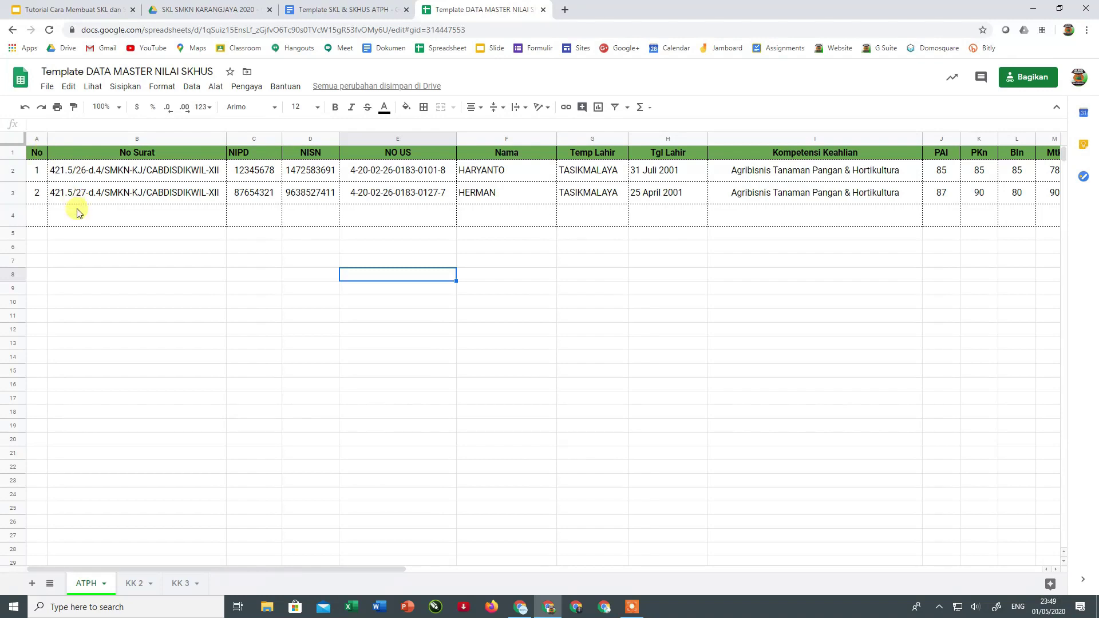
- Fill-handle the No numbering (3–9) and No Surat letter numbers down to row 10
click(156, 155)
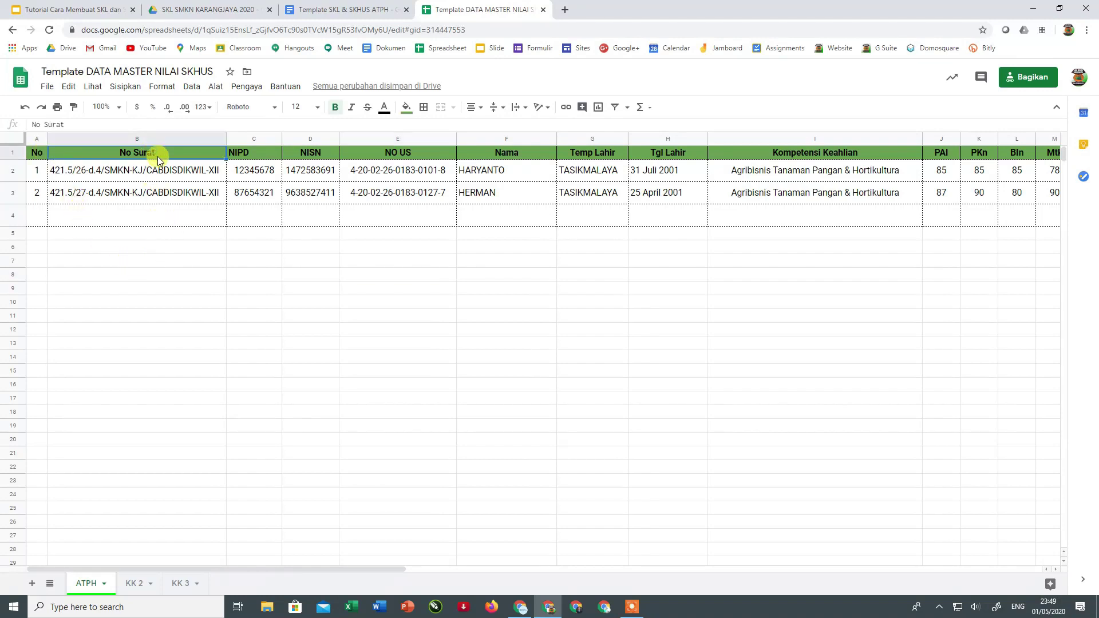
drag(39, 170, 38, 198)
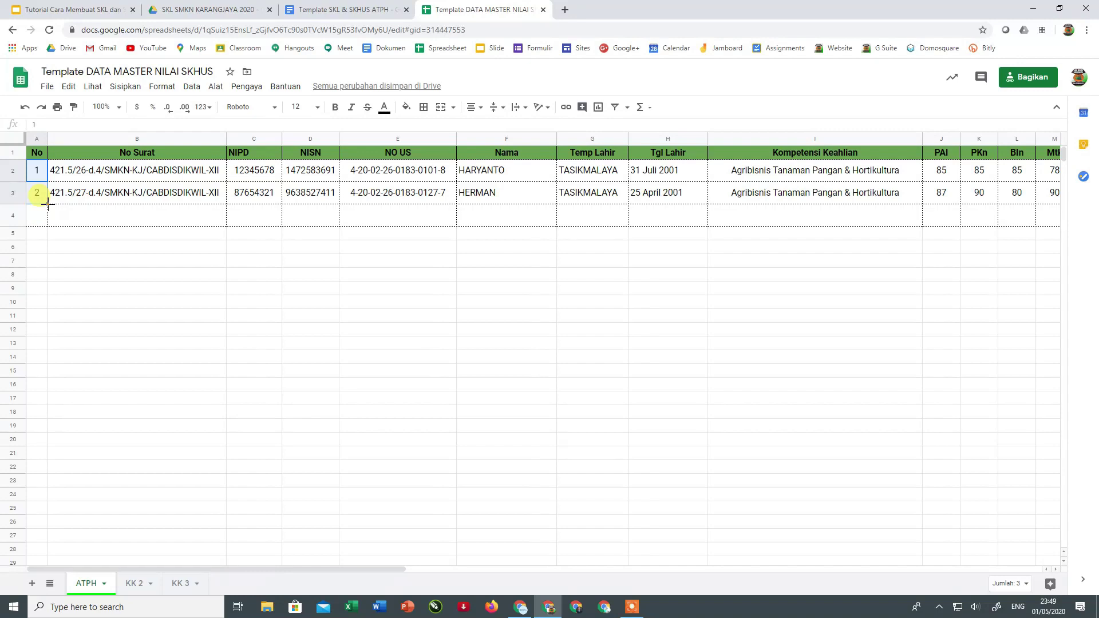
drag(48, 203, 38, 303)
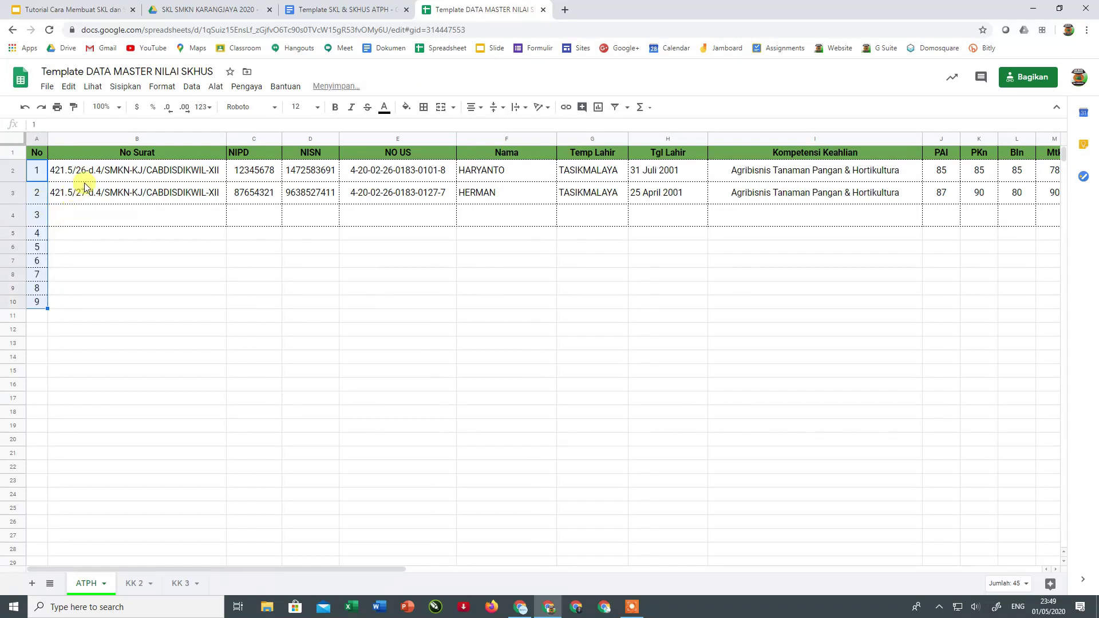
drag(106, 175, 118, 201)
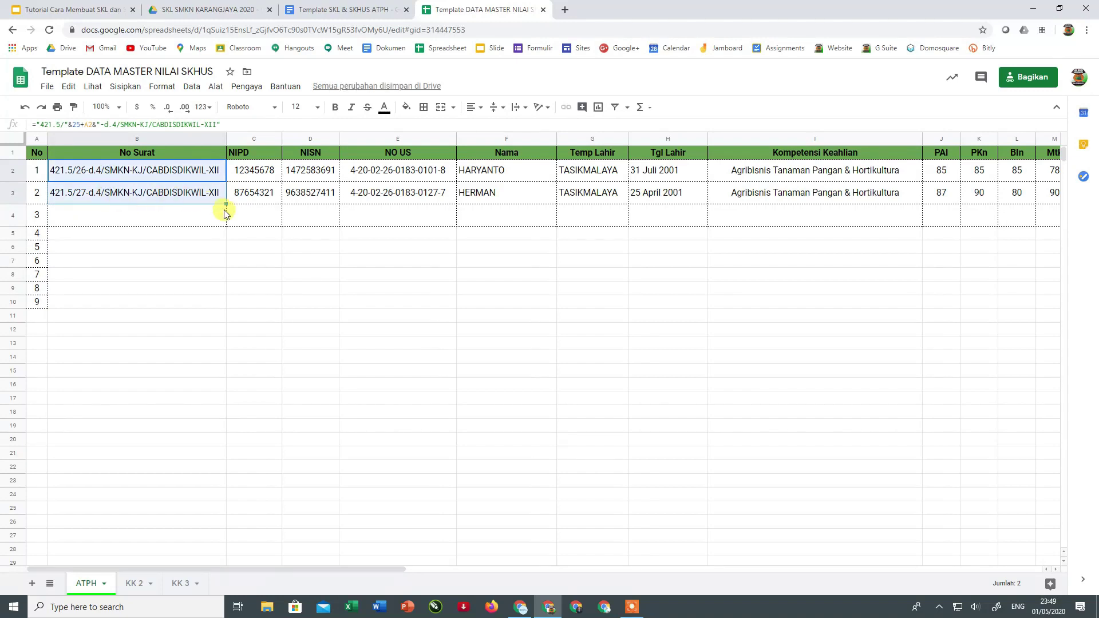
drag(226, 204, 224, 302)
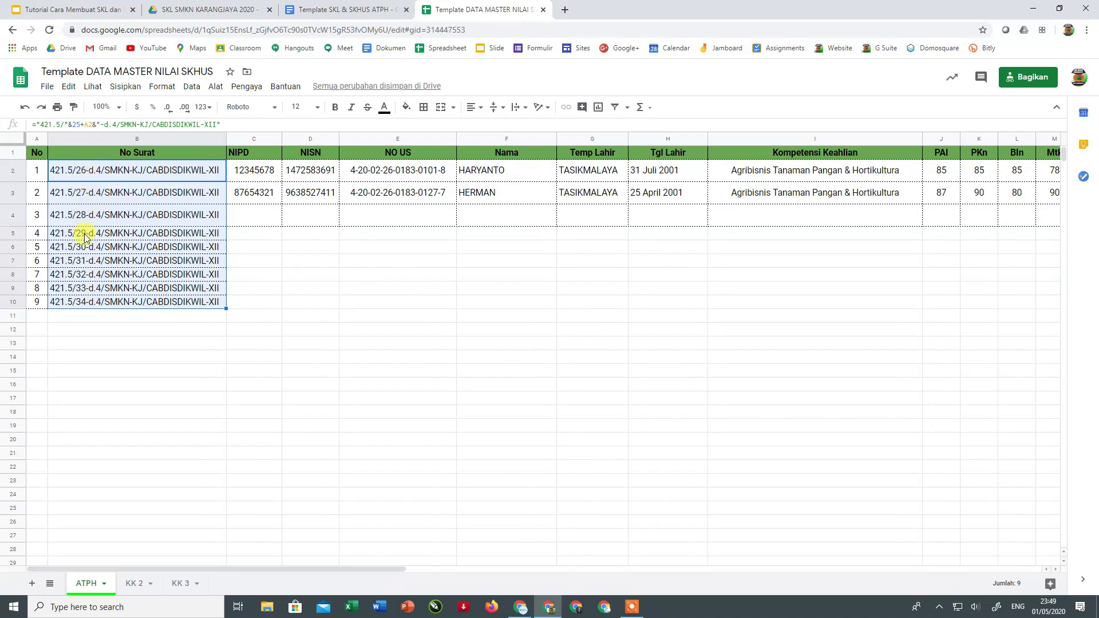
click(77, 124)
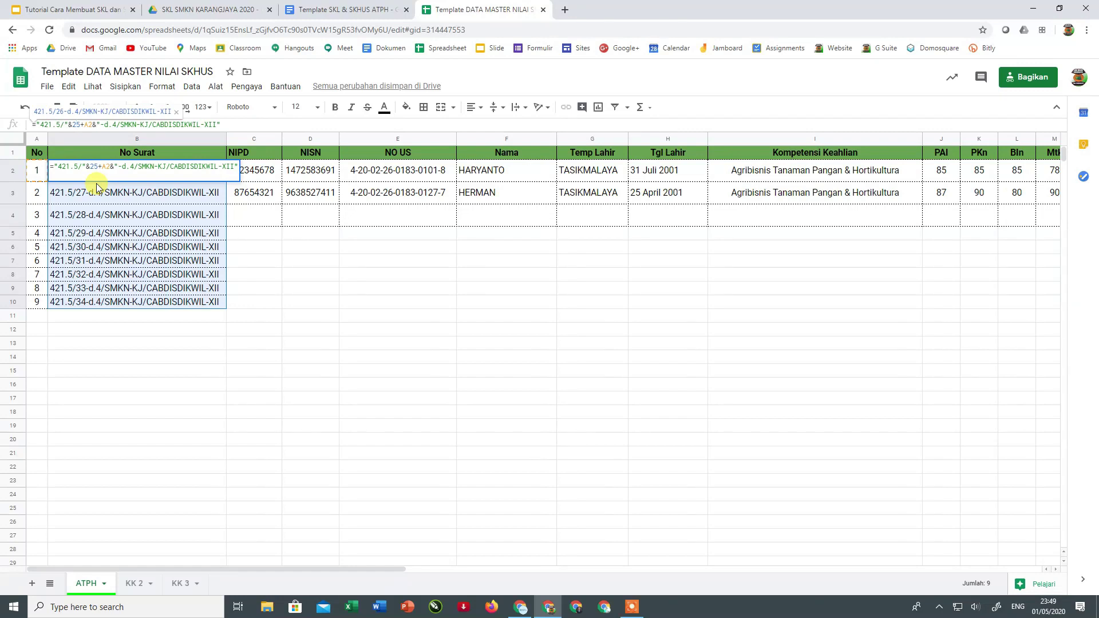
key(Return)
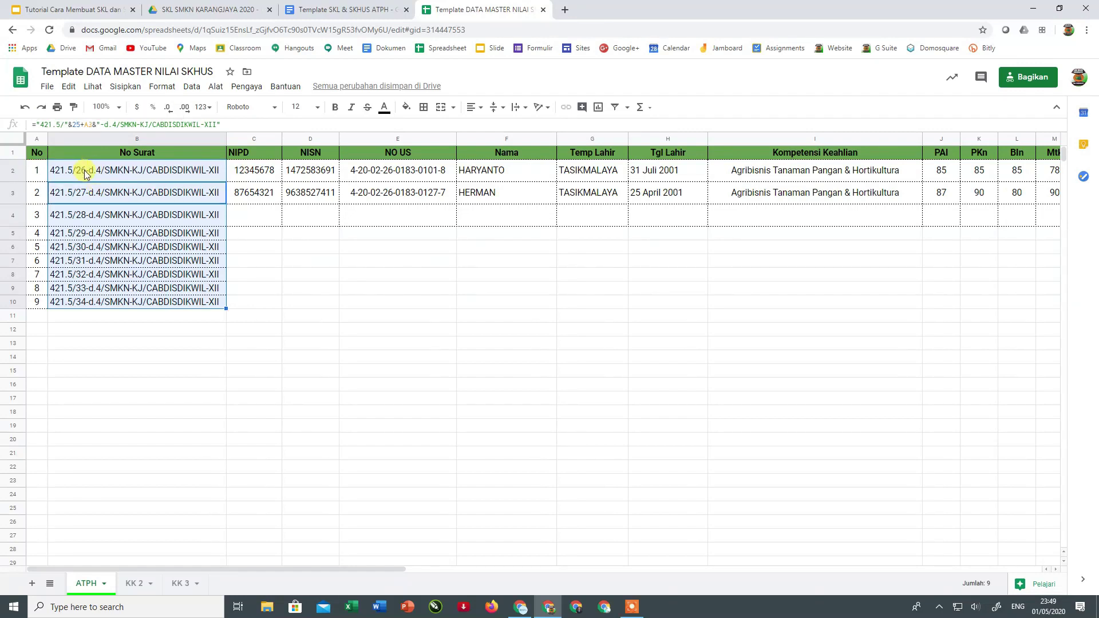
- Clear the filled numbers and letter numbers from rows 4 to 10
click(39, 170)
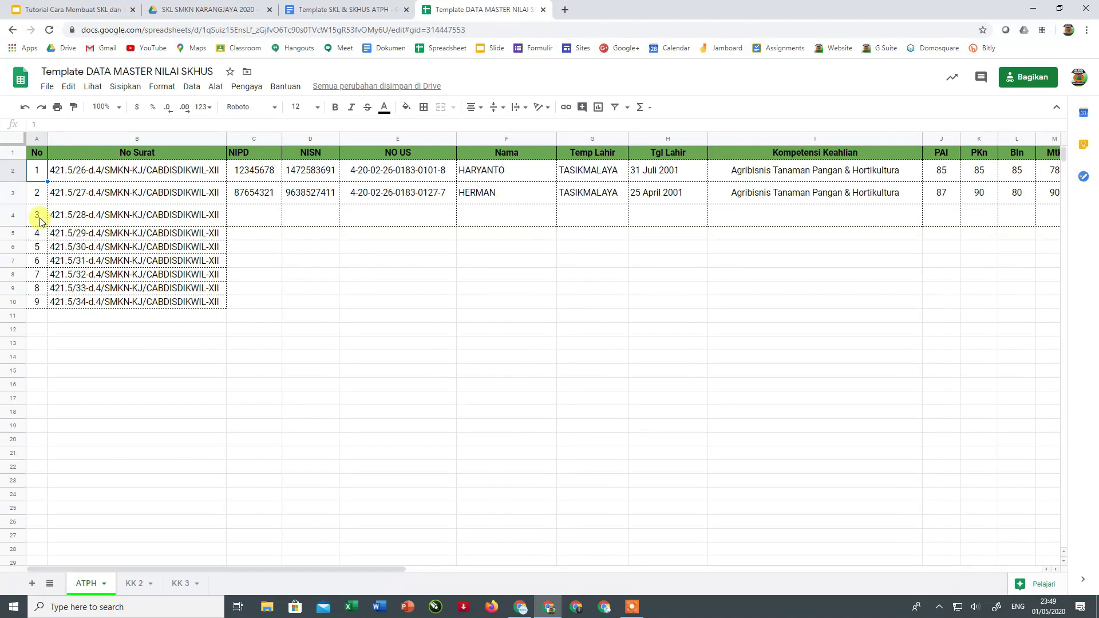
mouse_move(39, 221)
mouse_down()
mouse_move(126, 232)
mouse_move(153, 308)
mouse_up()
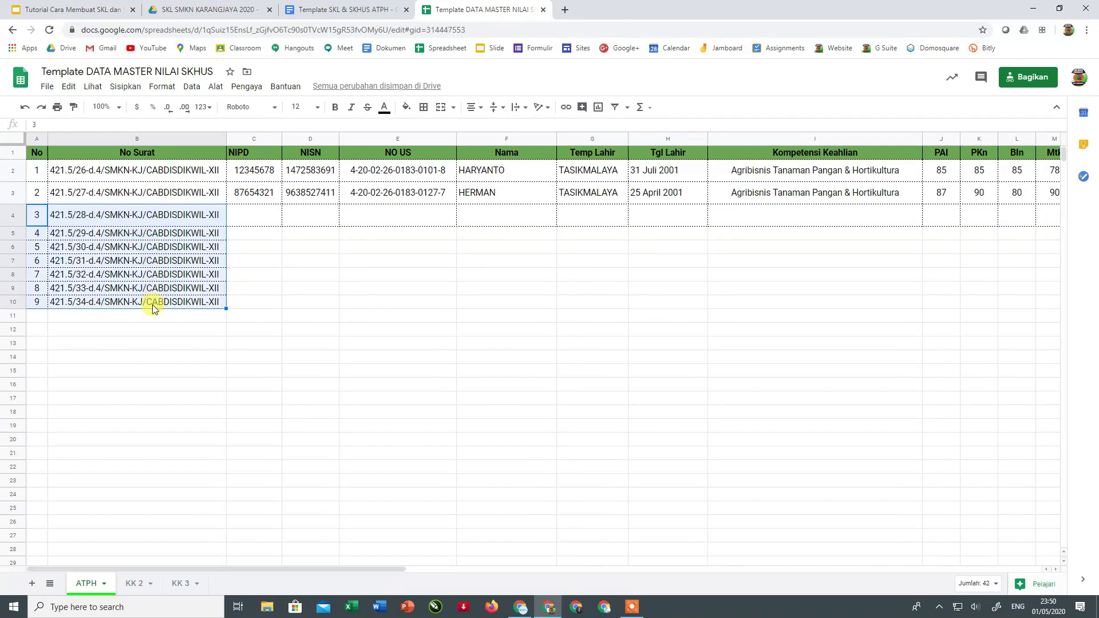
key(Delete)
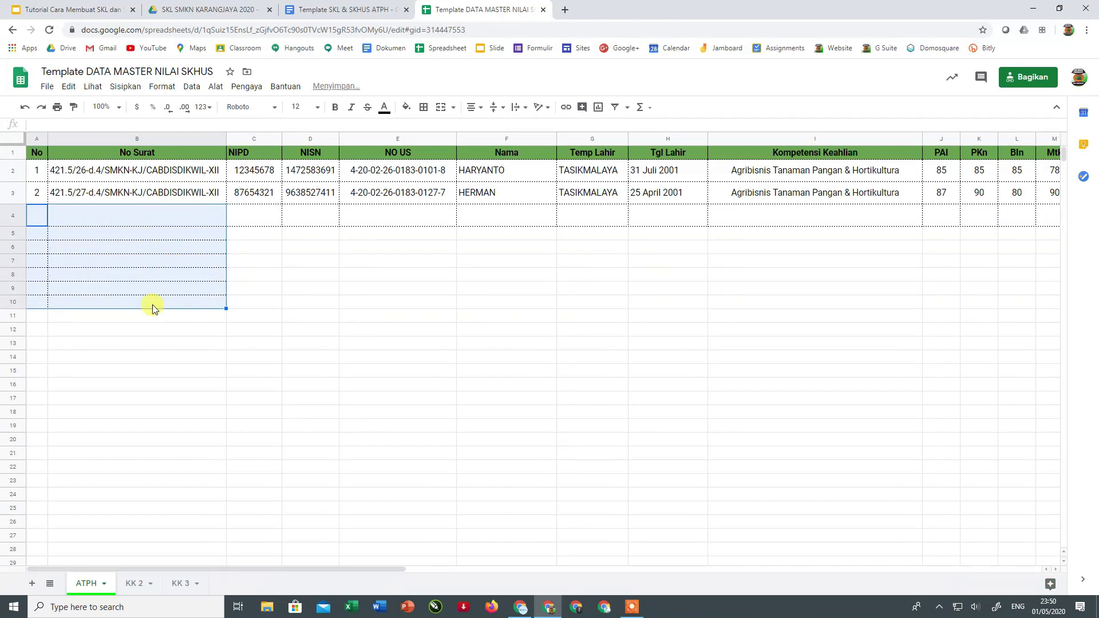
click(171, 276)
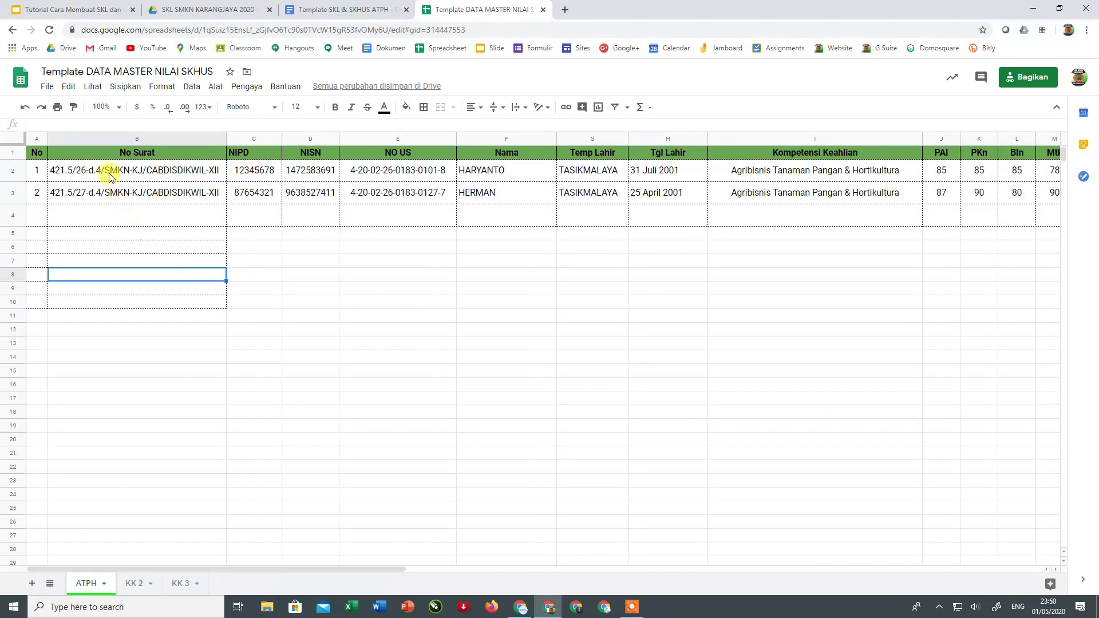
- Delete rows 4–10 with Hapus baris 4 - 10
drag(110, 176, 99, 192)
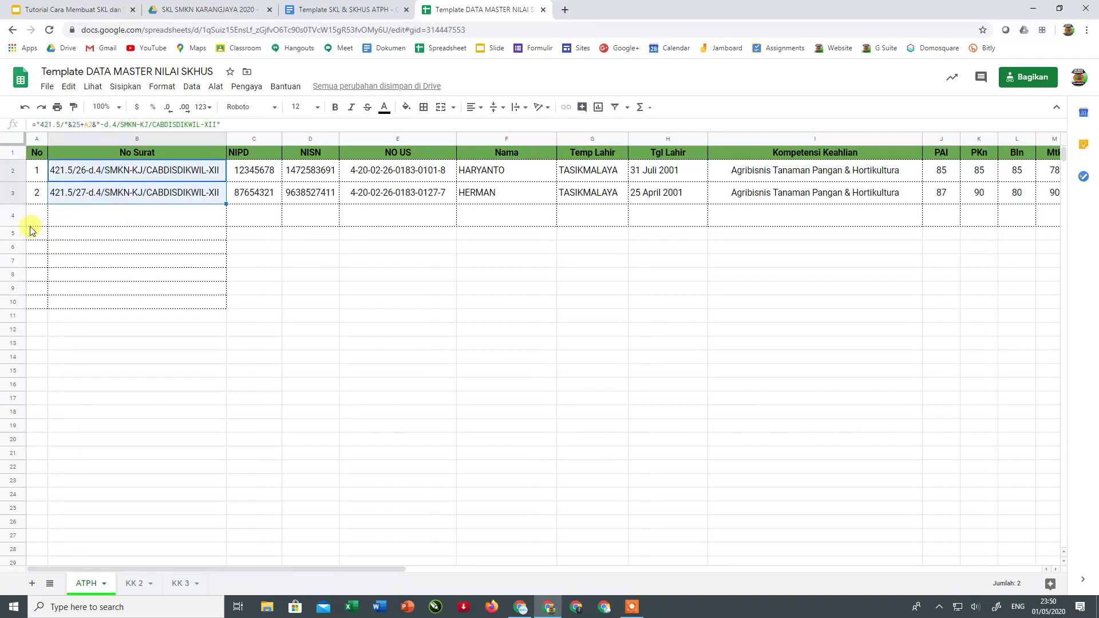
drag(18, 214, 13, 302)
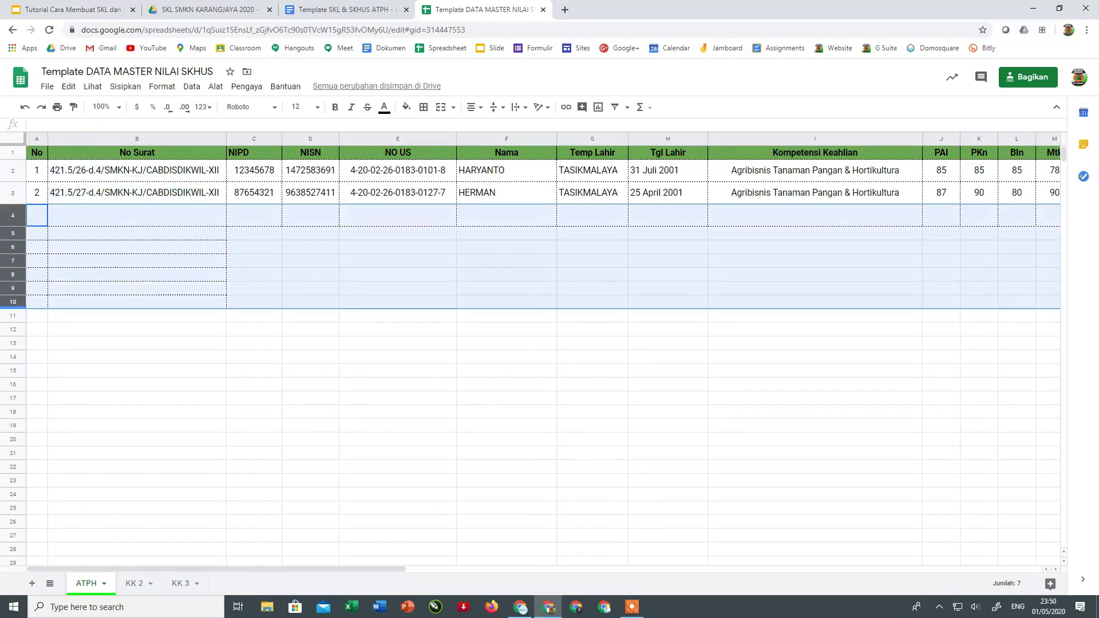
right_click(12, 297)
click(51, 370)
click(253, 321)
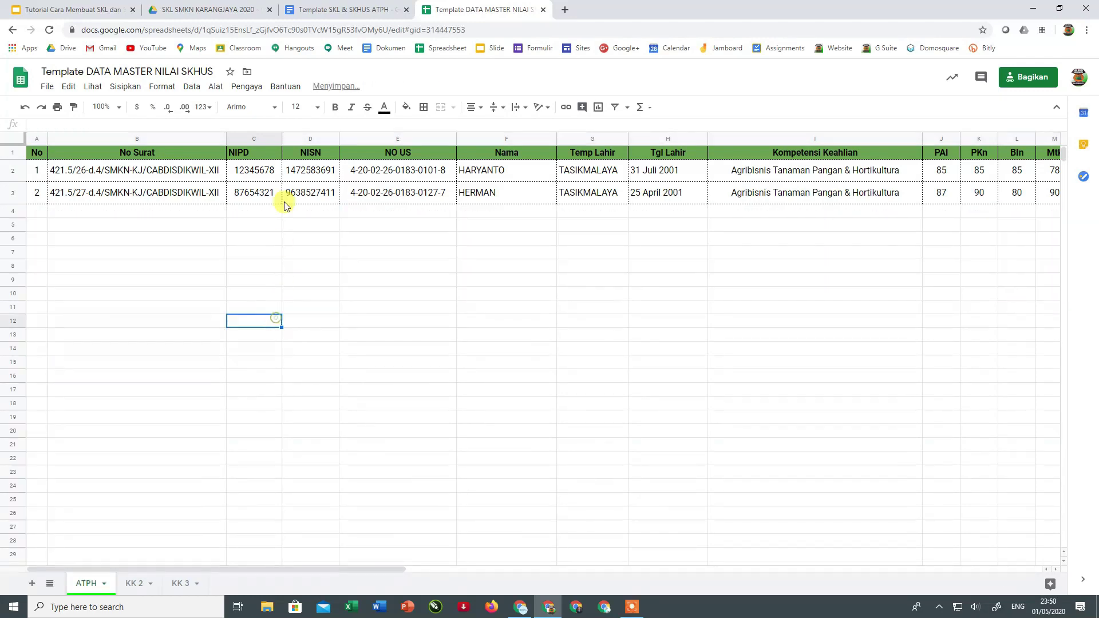
click(253, 150)
click(312, 153)
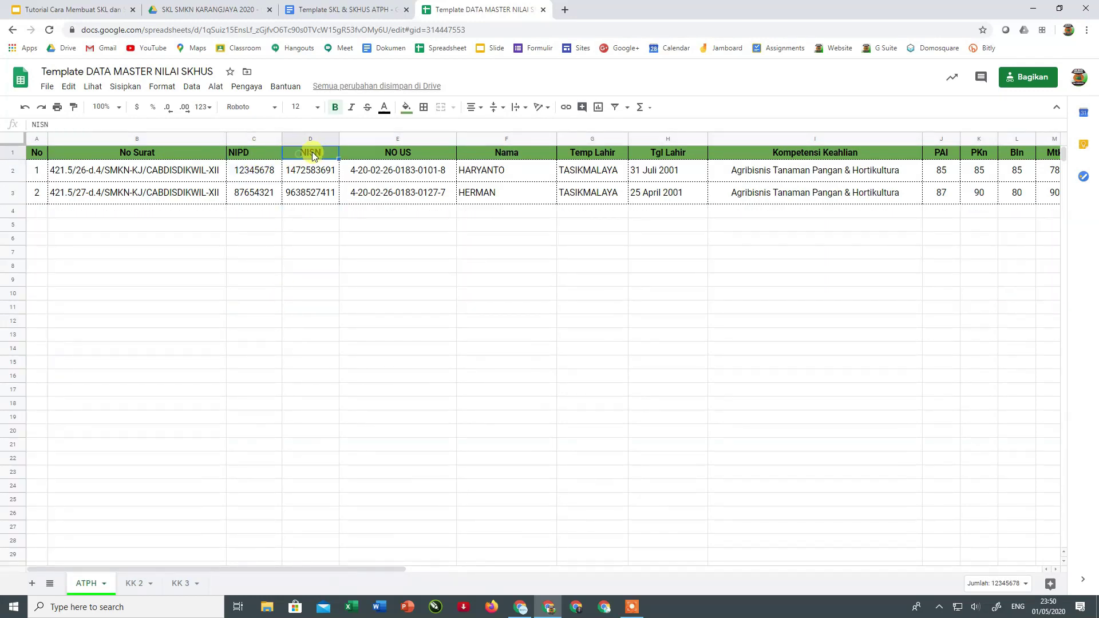
click(389, 152)
click(504, 152)
click(579, 157)
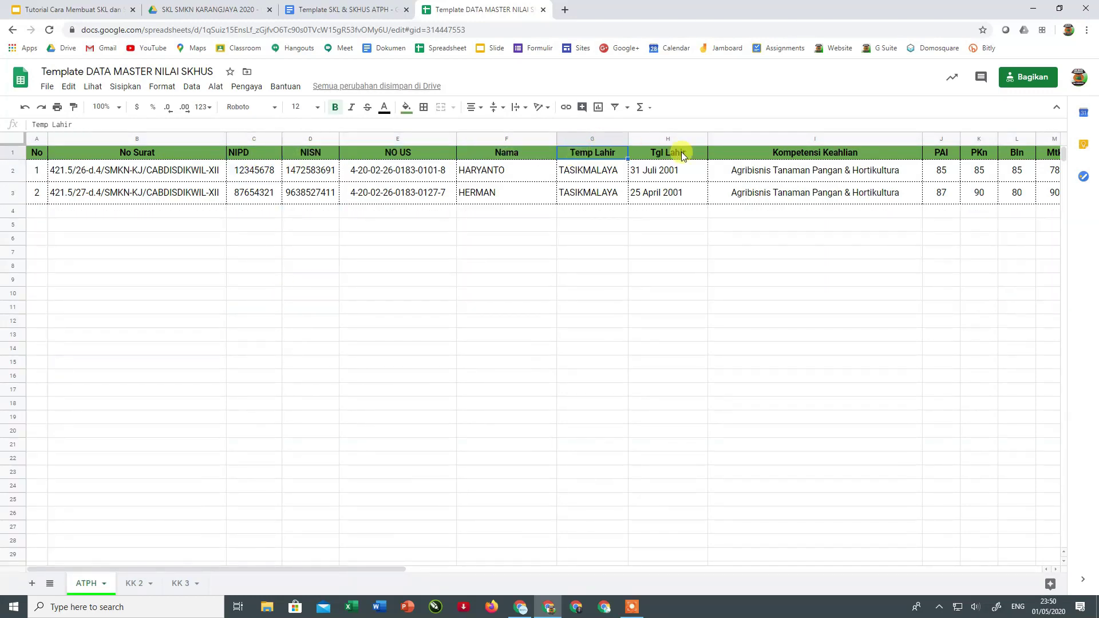
drag(262, 152, 667, 199)
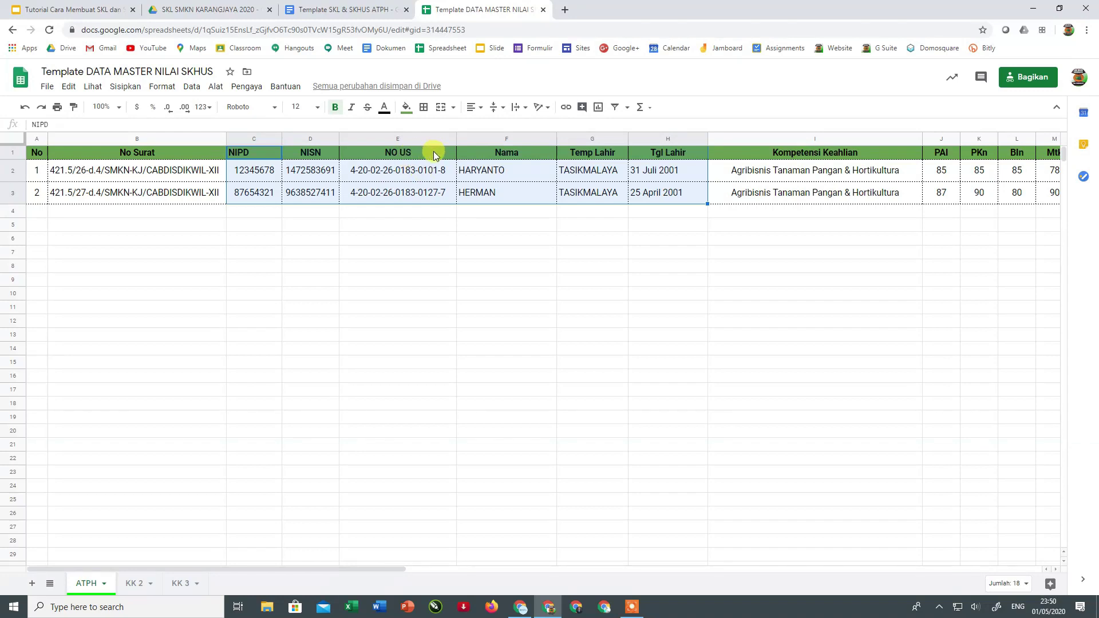
click(409, 193)
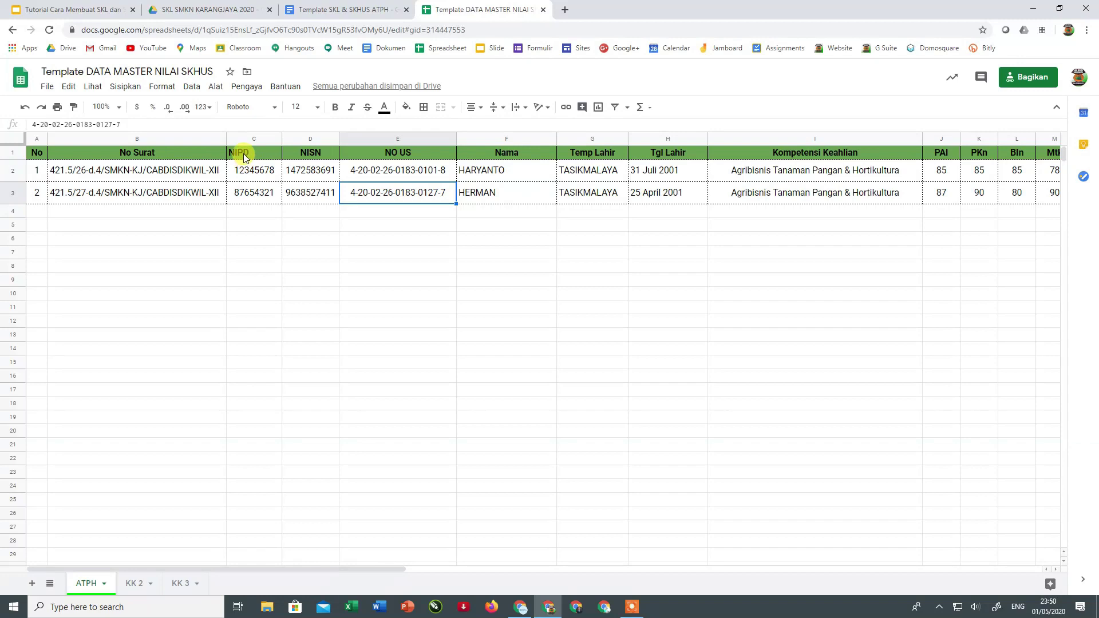
click(256, 170)
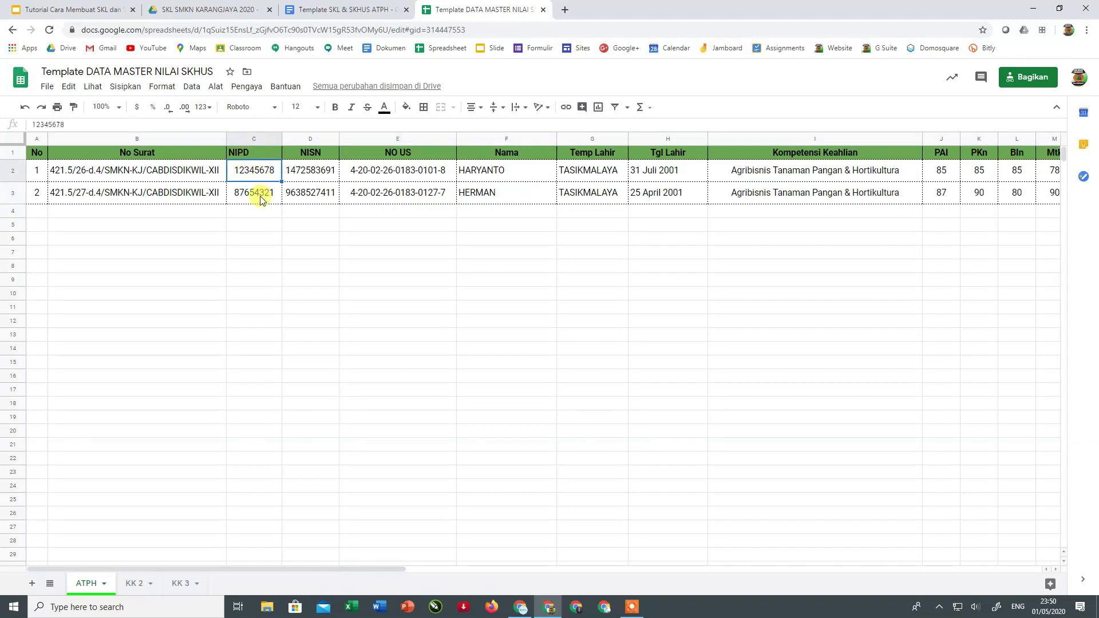
click(324, 176)
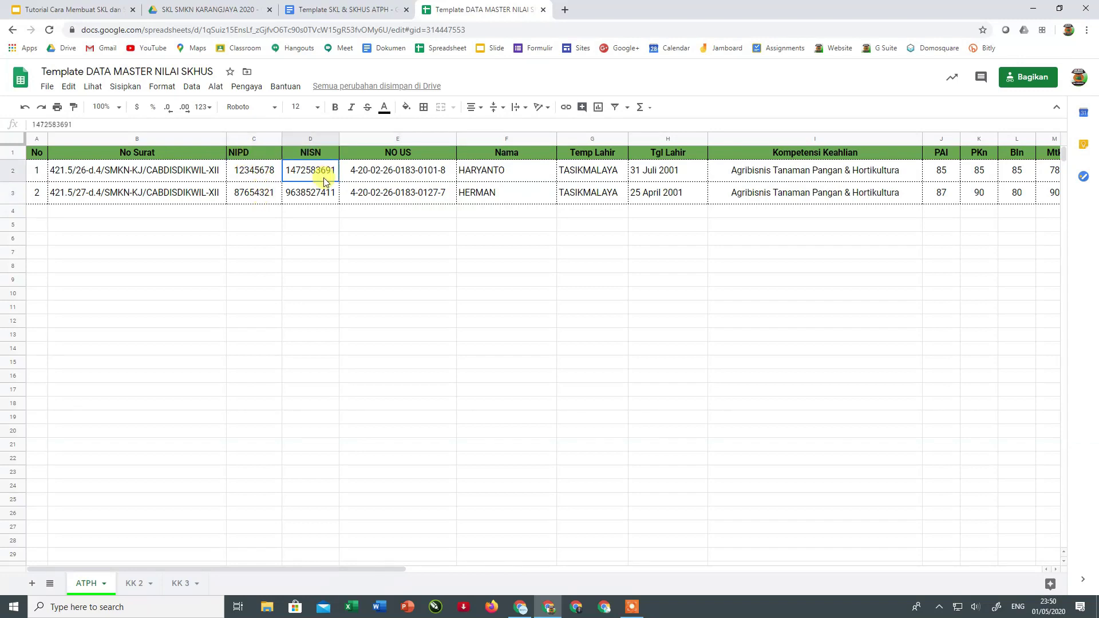
click(520, 176)
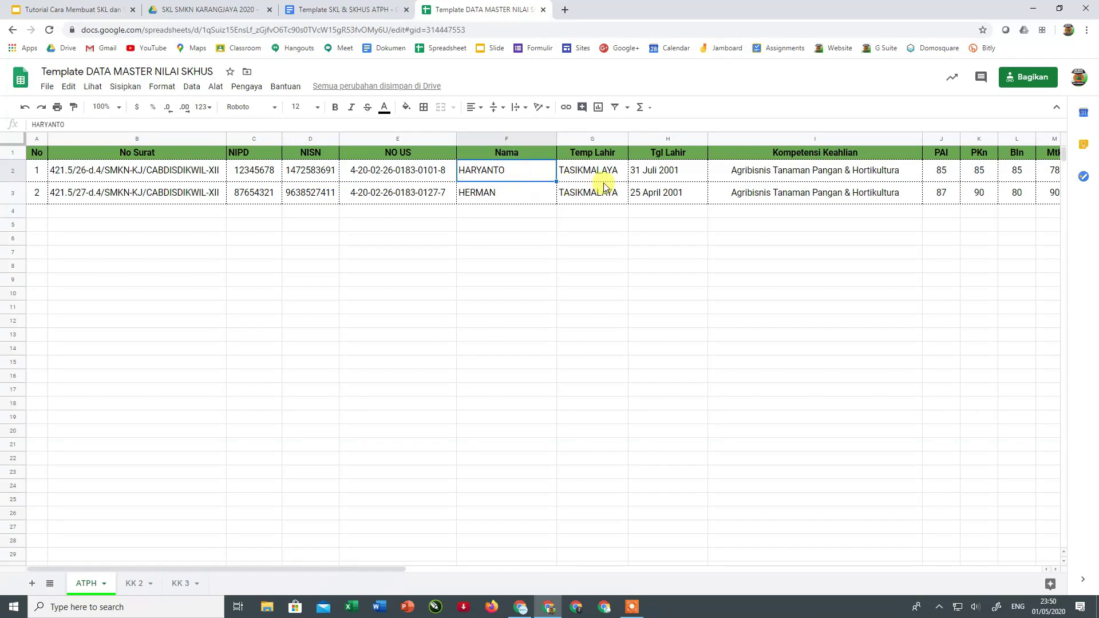
click(598, 278)
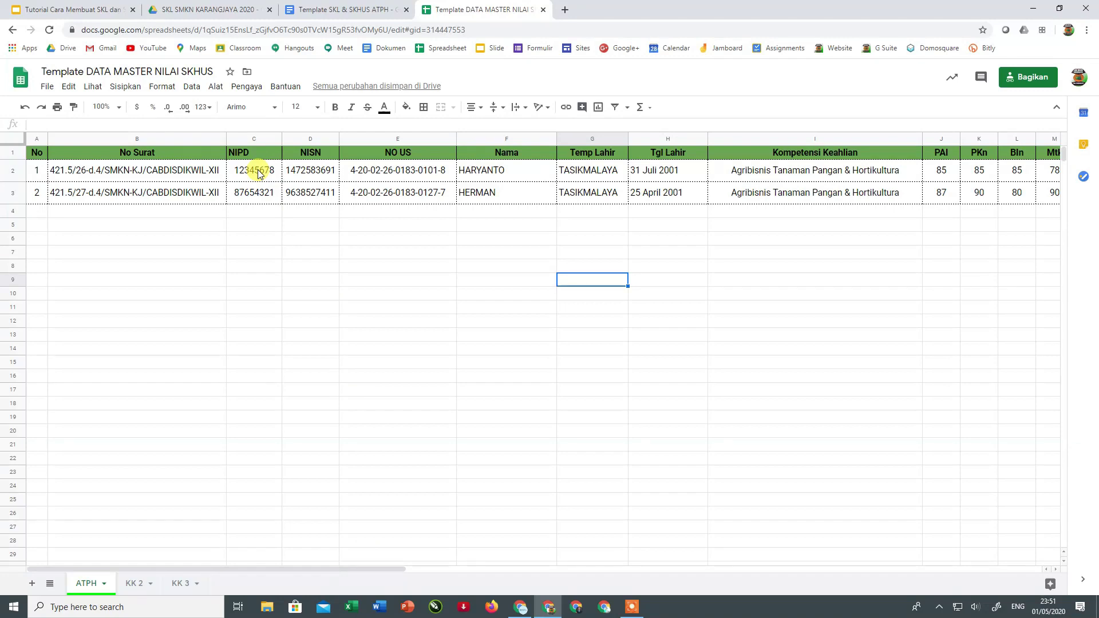
drag(284, 569, 493, 572)
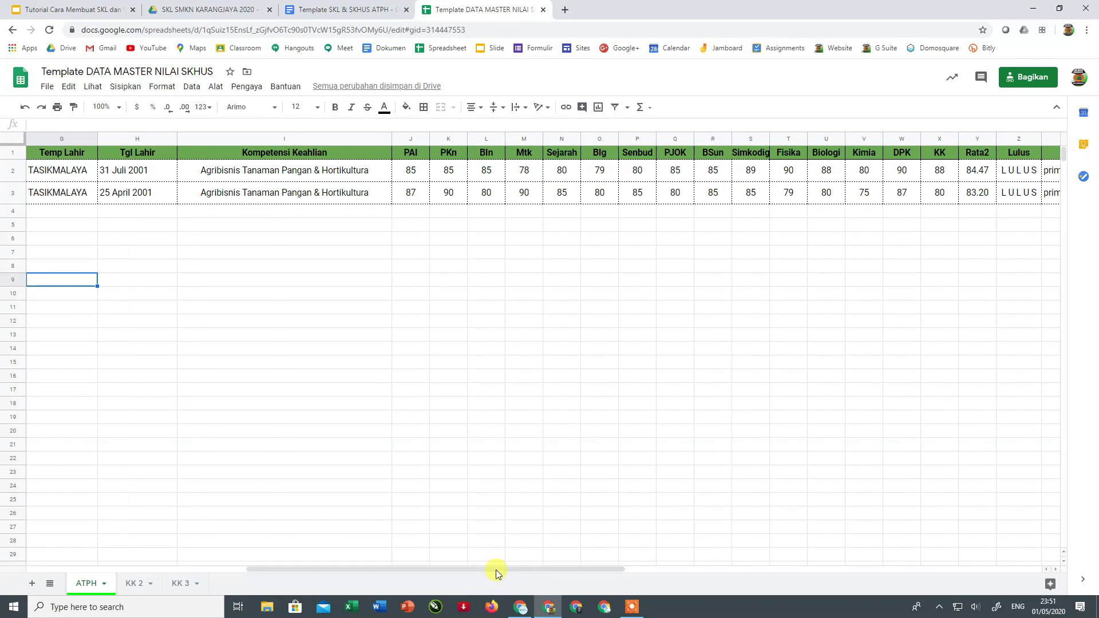
click(263, 191)
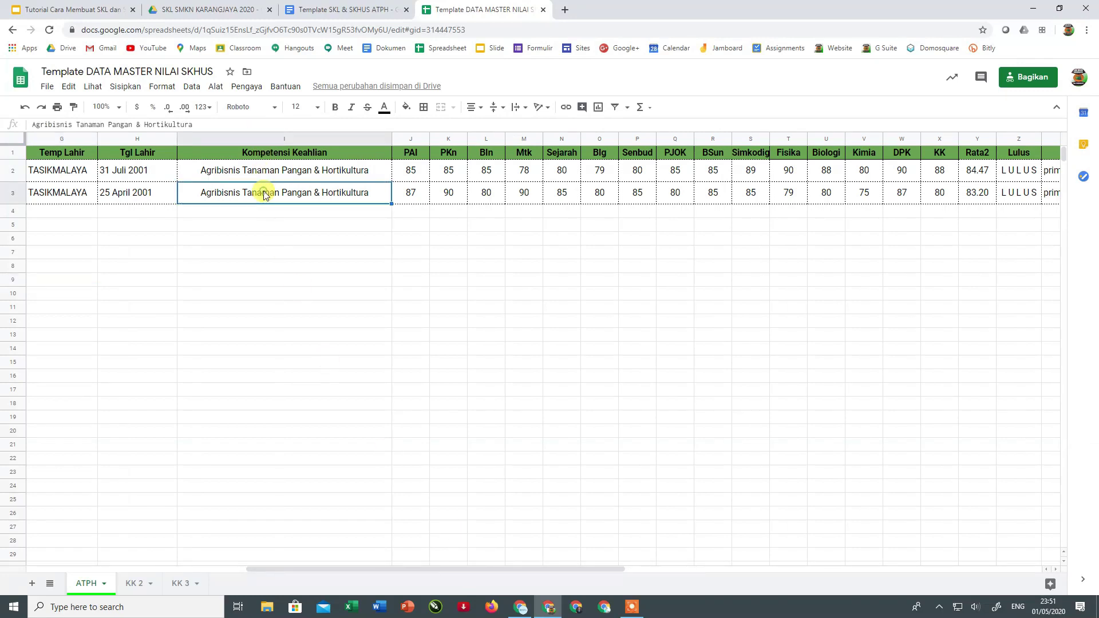
drag(399, 572, 463, 572)
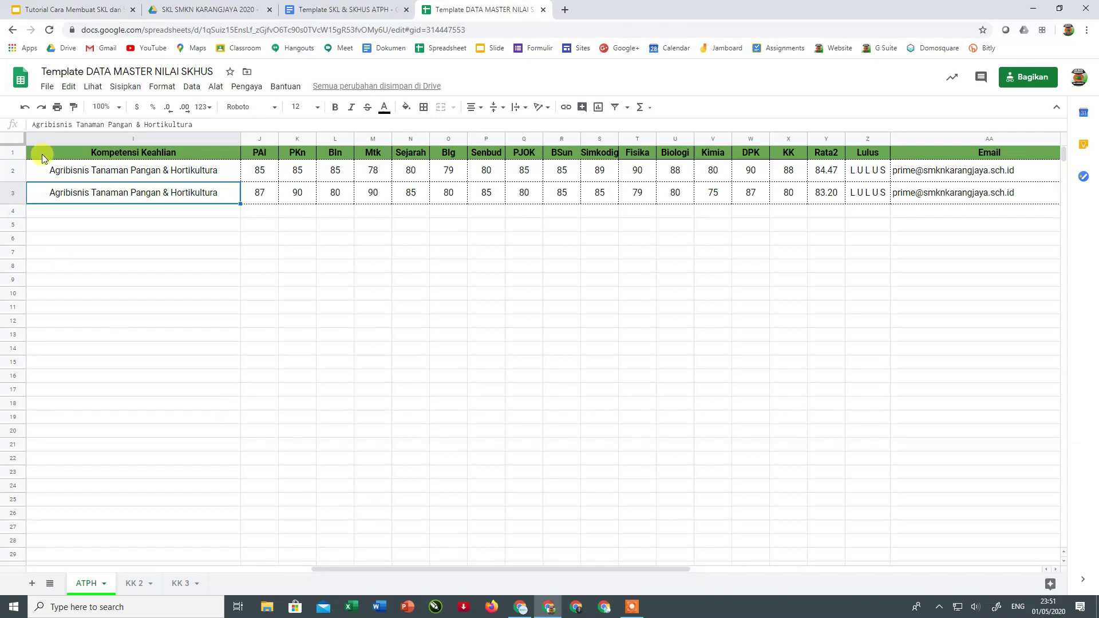
mouse_move(262, 156)
mouse_down()
mouse_move(272, 191)
mouse_move(503, 214)
mouse_move(812, 196)
mouse_move(790, 201)
mouse_up()
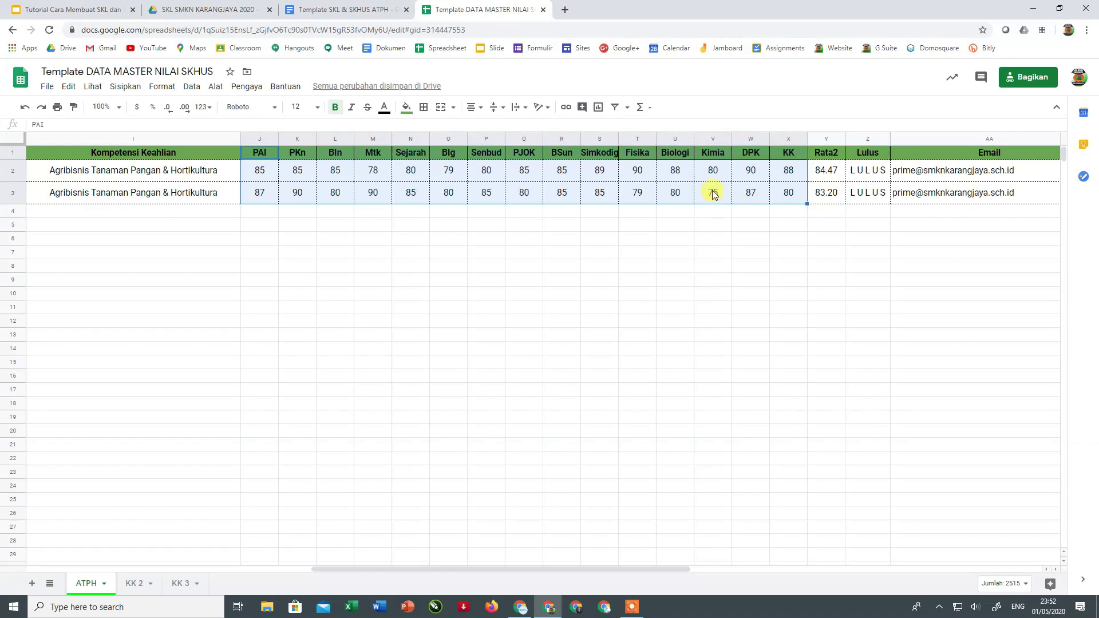
click(698, 177)
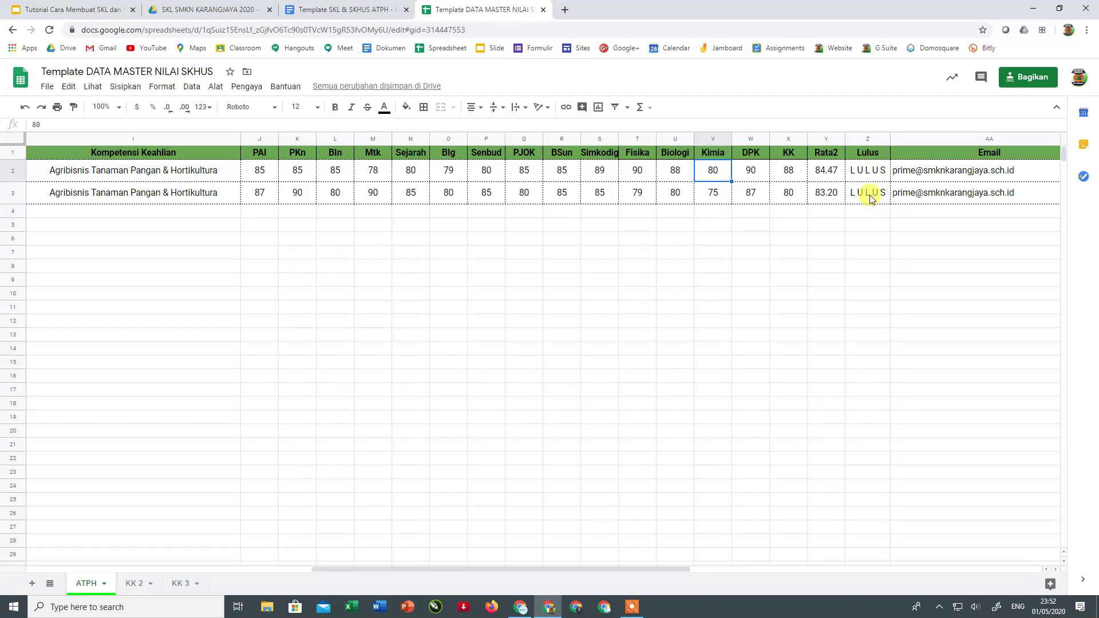
drag(685, 575, 761, 561)
click(655, 172)
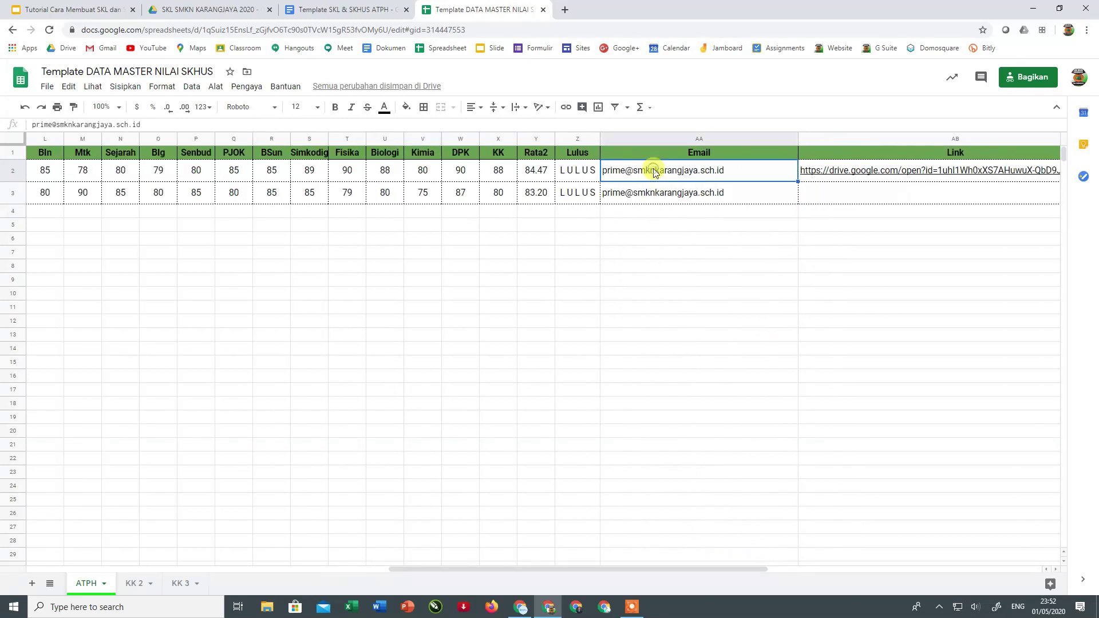
click(651, 192)
click(657, 176)
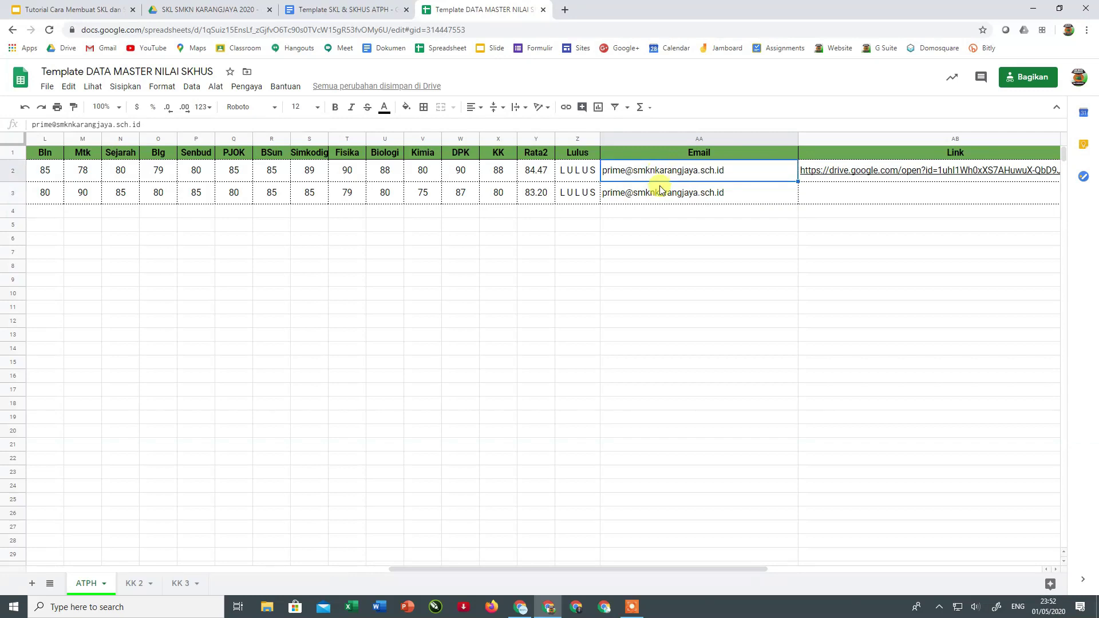
click(657, 190)
click(658, 172)
click(647, 172)
click(649, 191)
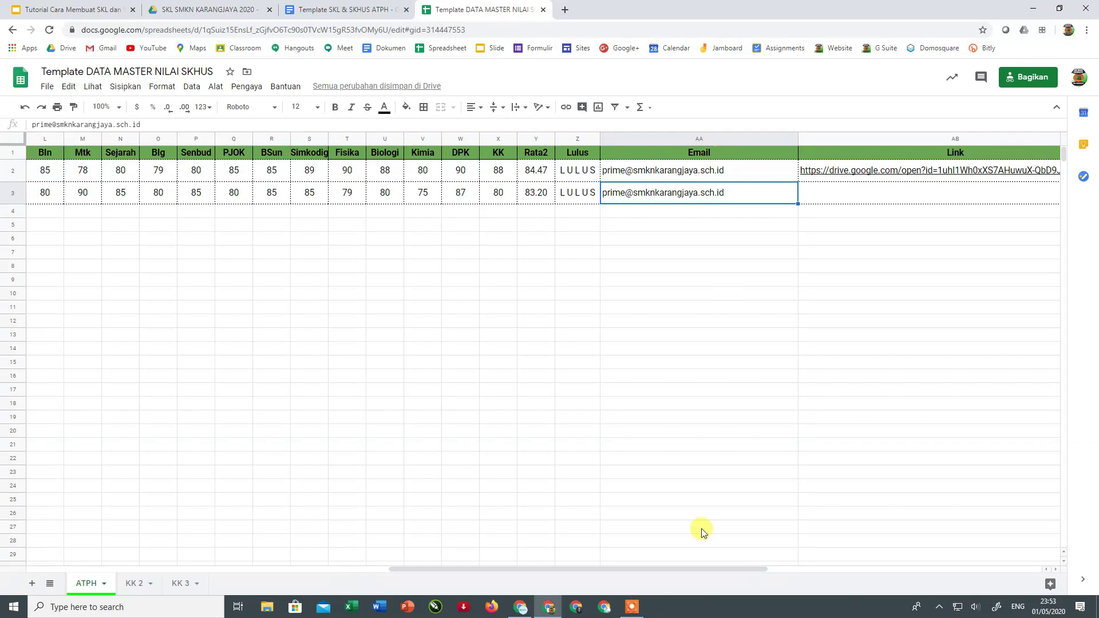
- Scroll right to the Photo34 column and start editing row 3's empty Link cell, AB3
drag(661, 568, 843, 569)
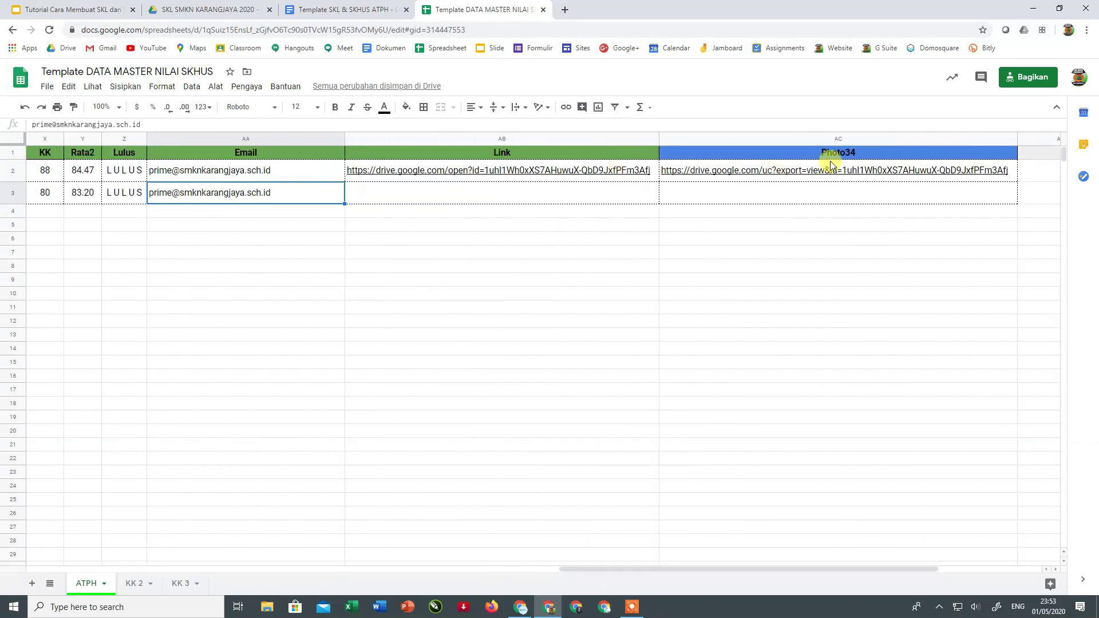
click(548, 191)
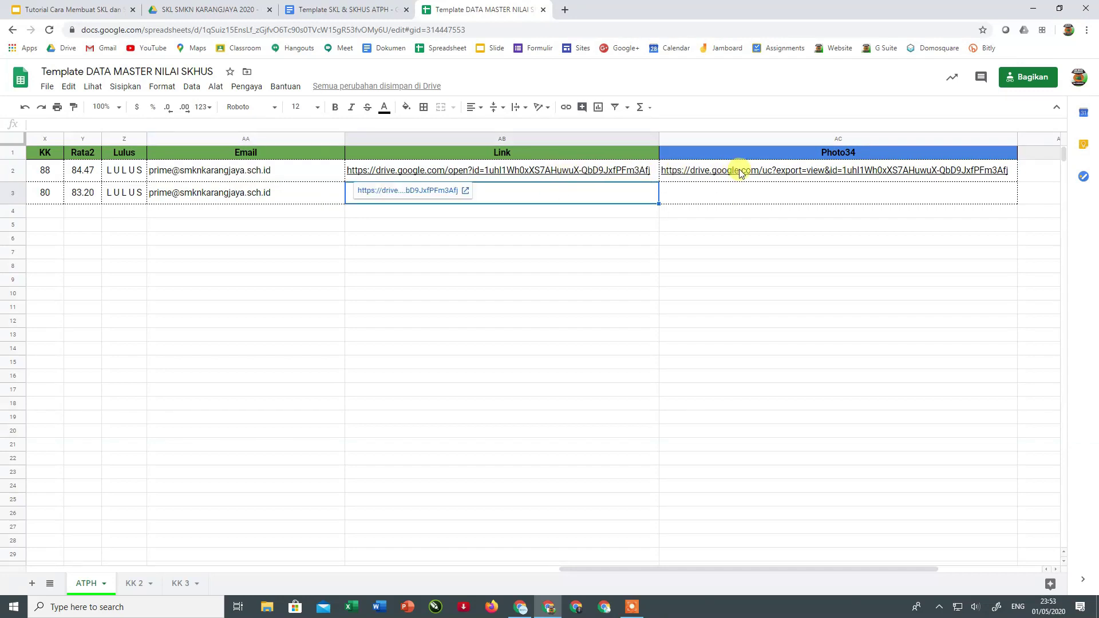
mouse_move(615, 177)
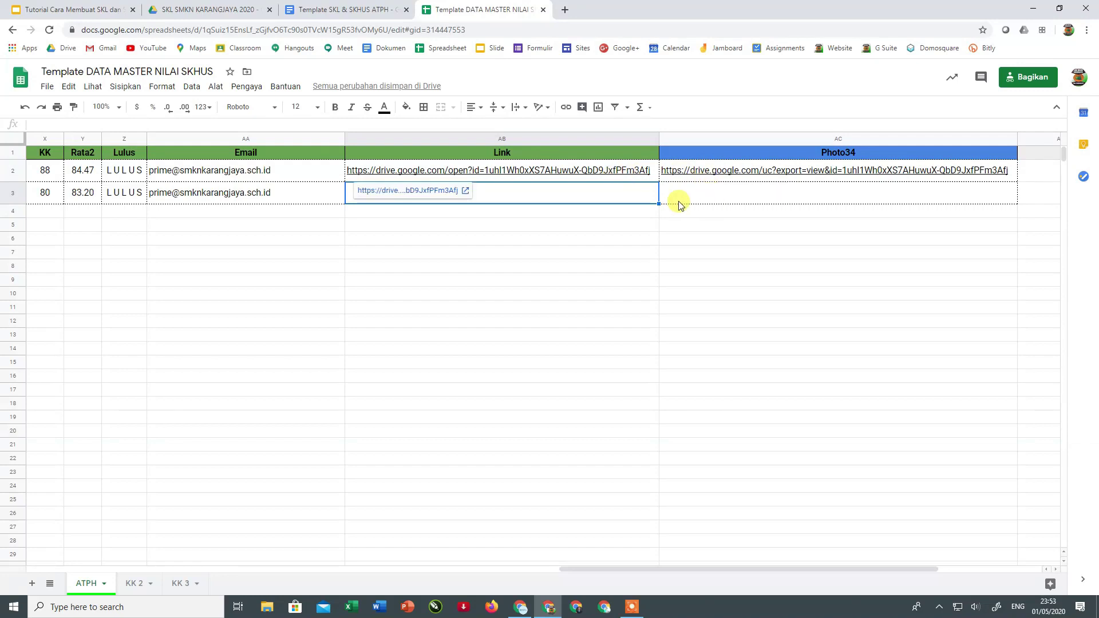
double_click(593, 192)
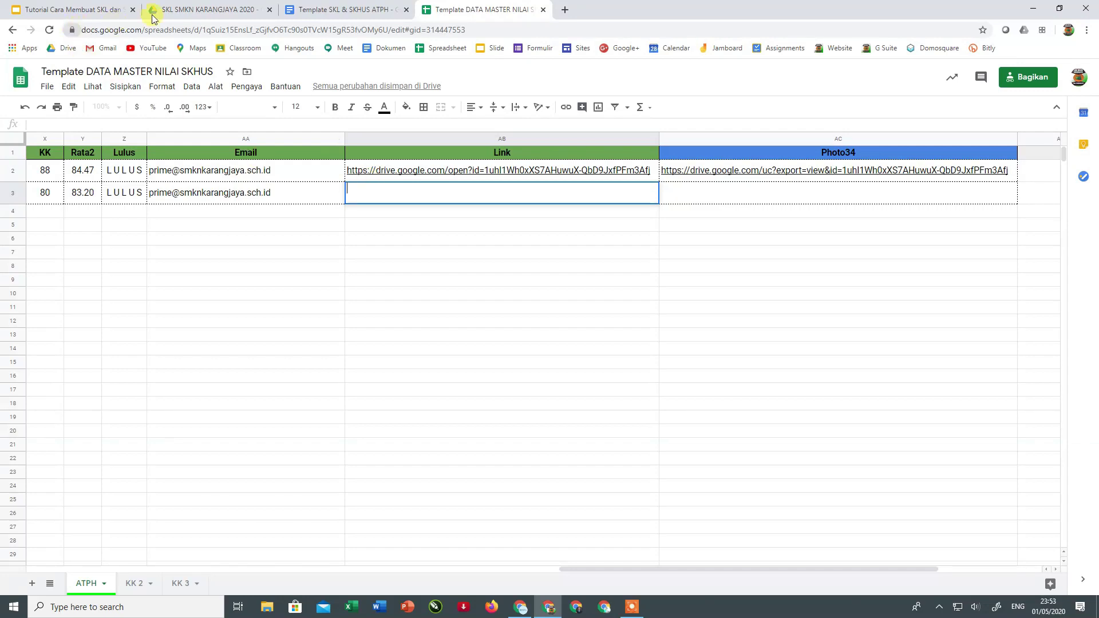
- Leave the Link cell, view File Foto Siswa XII 2020 in Drive, then return to SKL SMKN KARANGJAYA 2020
click(180, 9)
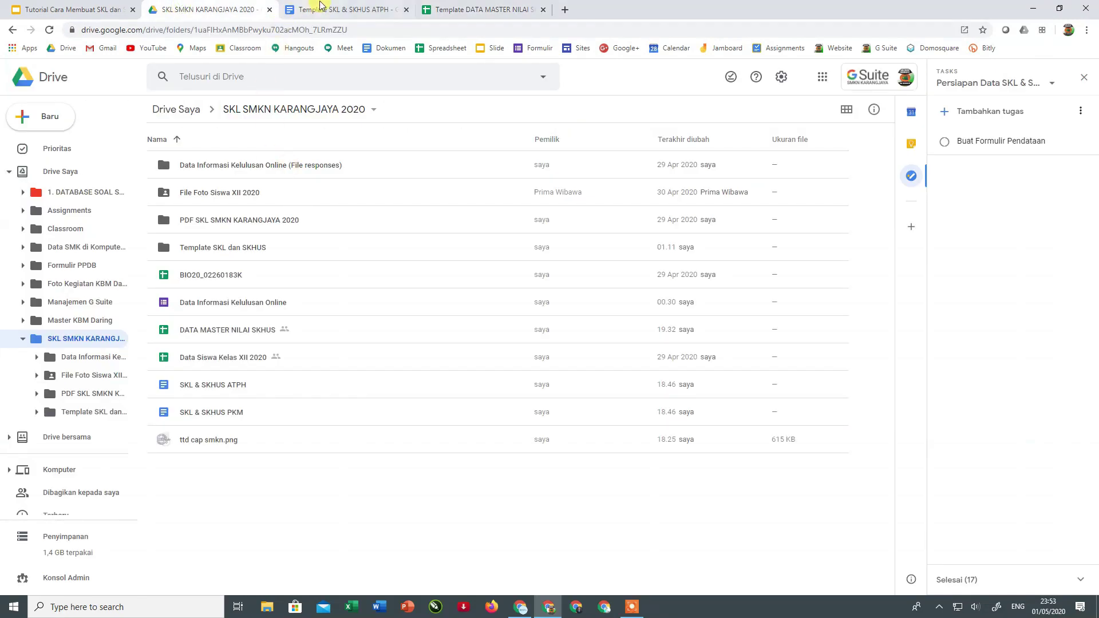
click(480, 9)
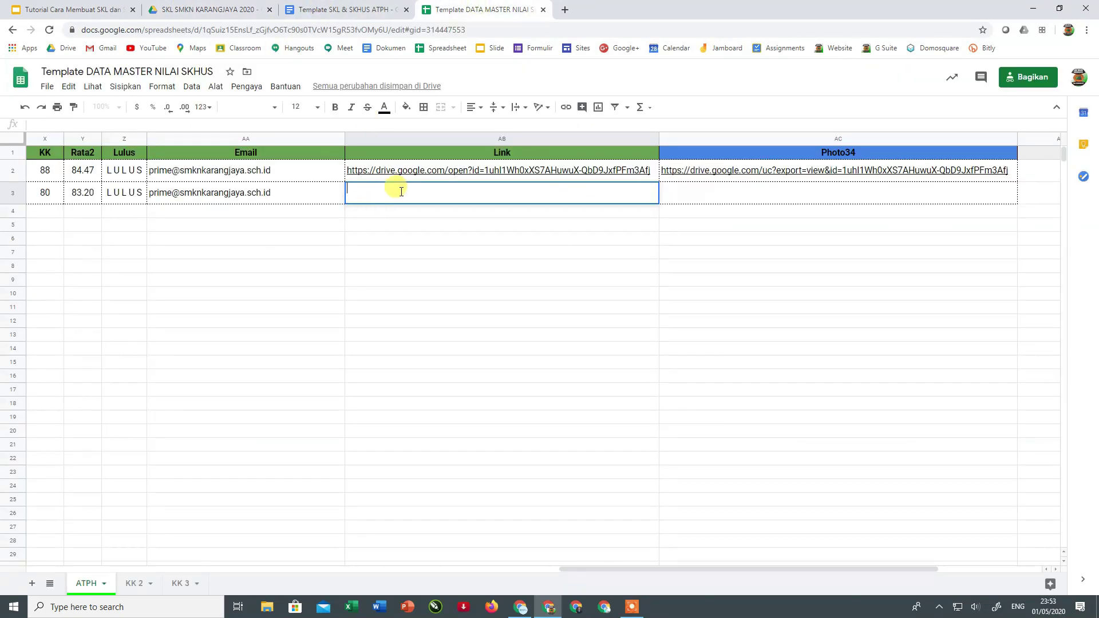
click(375, 265)
click(367, 195)
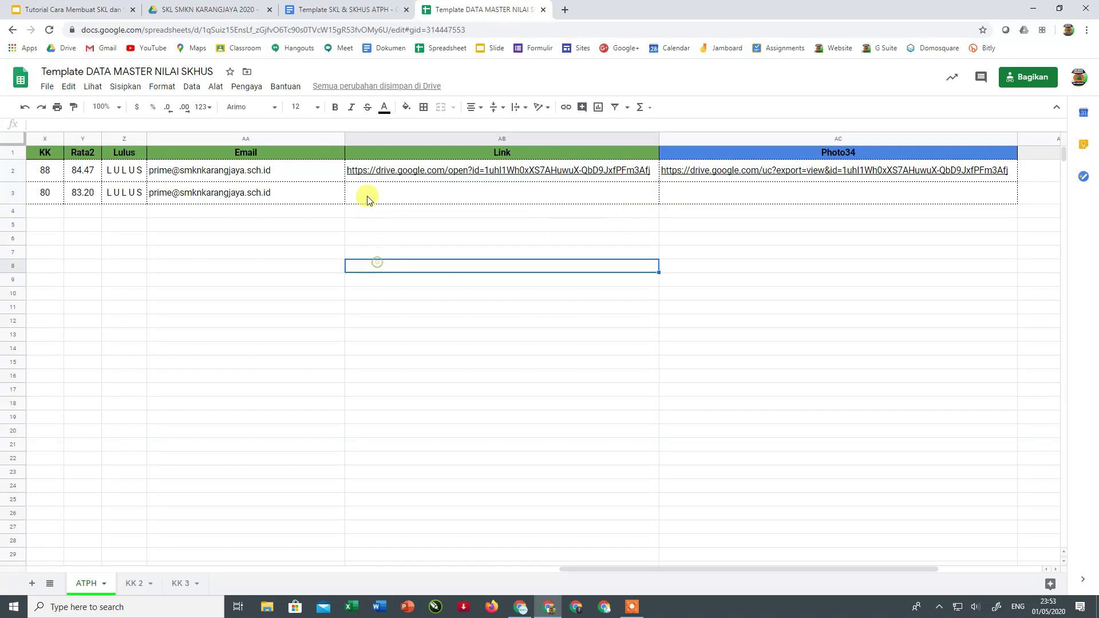
click(186, 10)
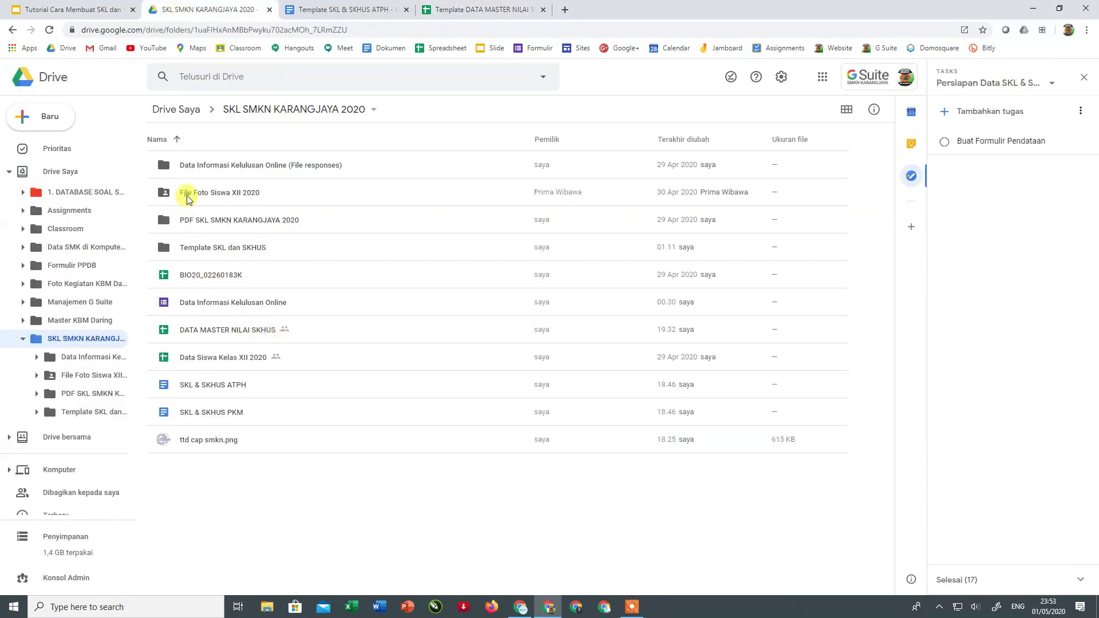
double_click(187, 198)
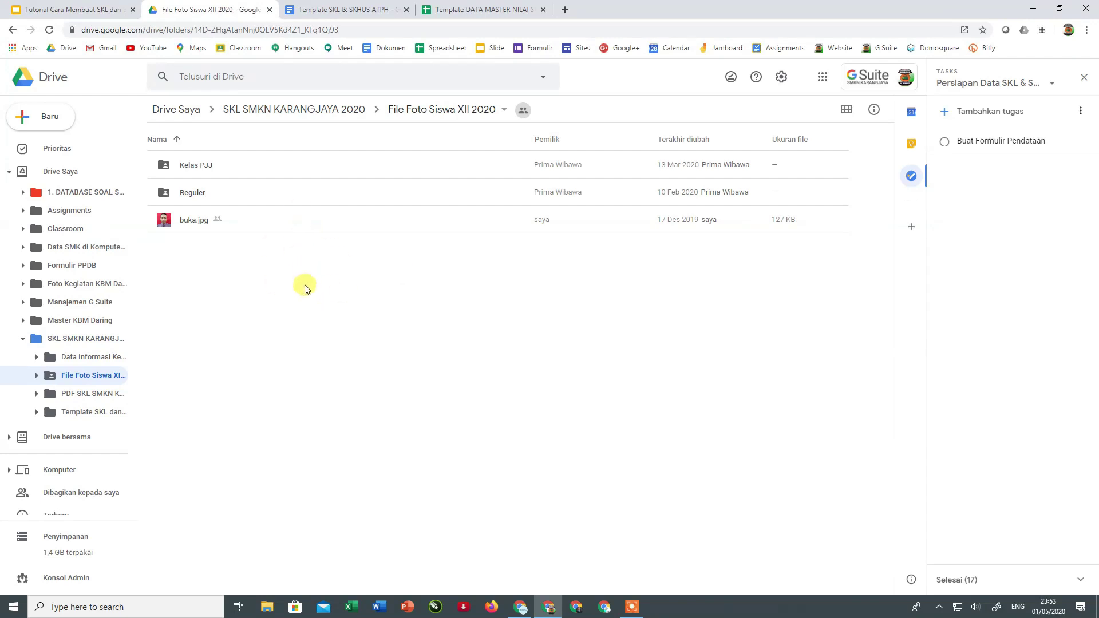
click(19, 32)
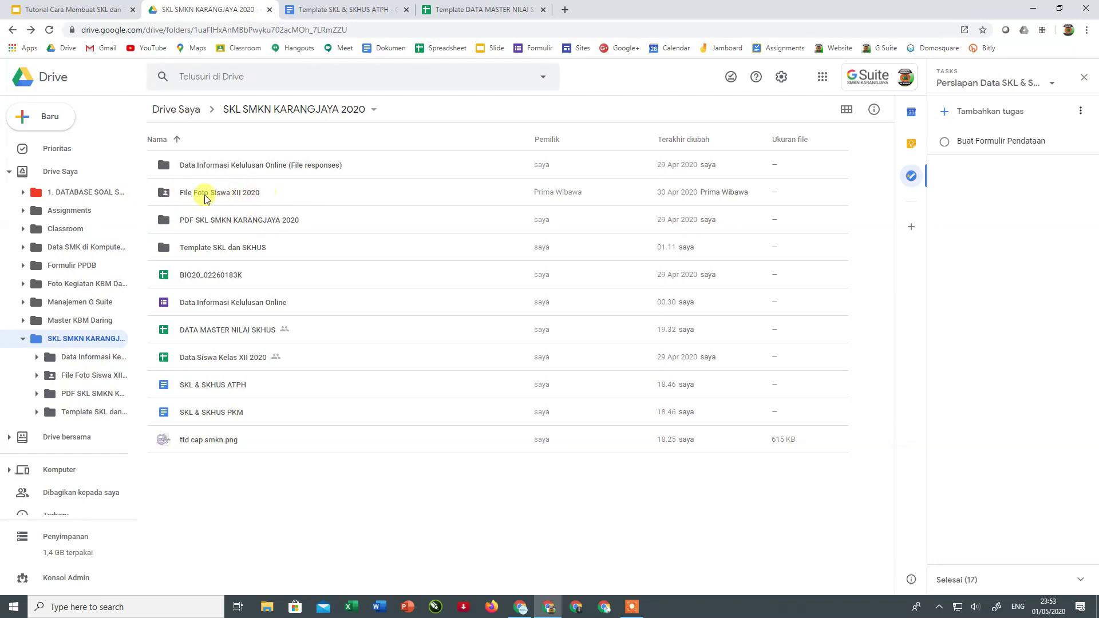
- Set File Foto Siswa XII 2020 link sharing to Aktif - Publik di web, view-only, and save
click(187, 195)
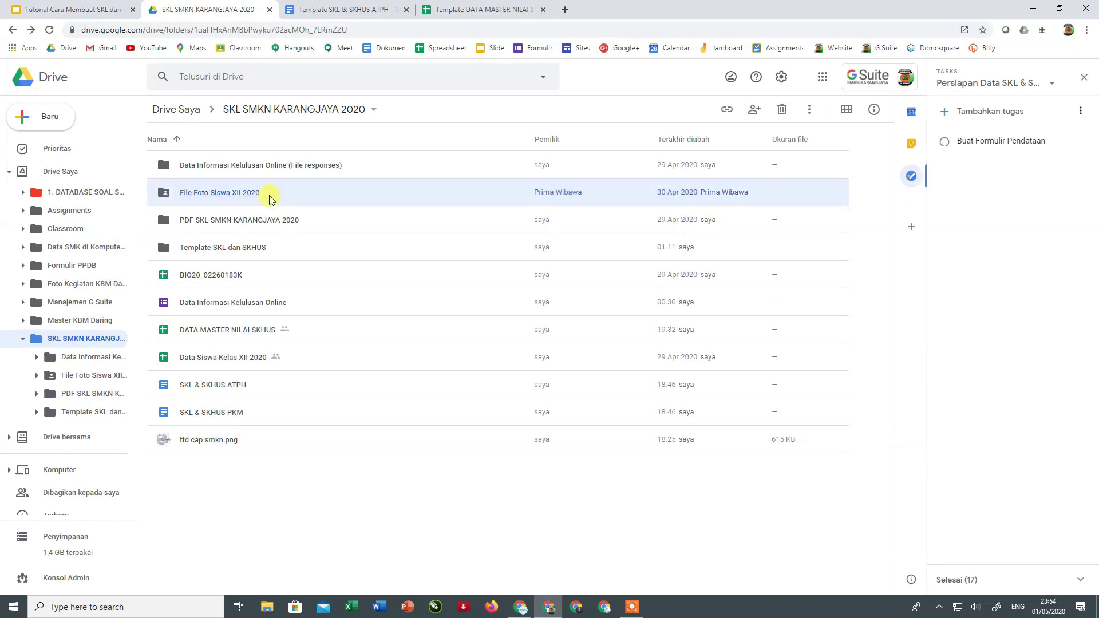
click(726, 109)
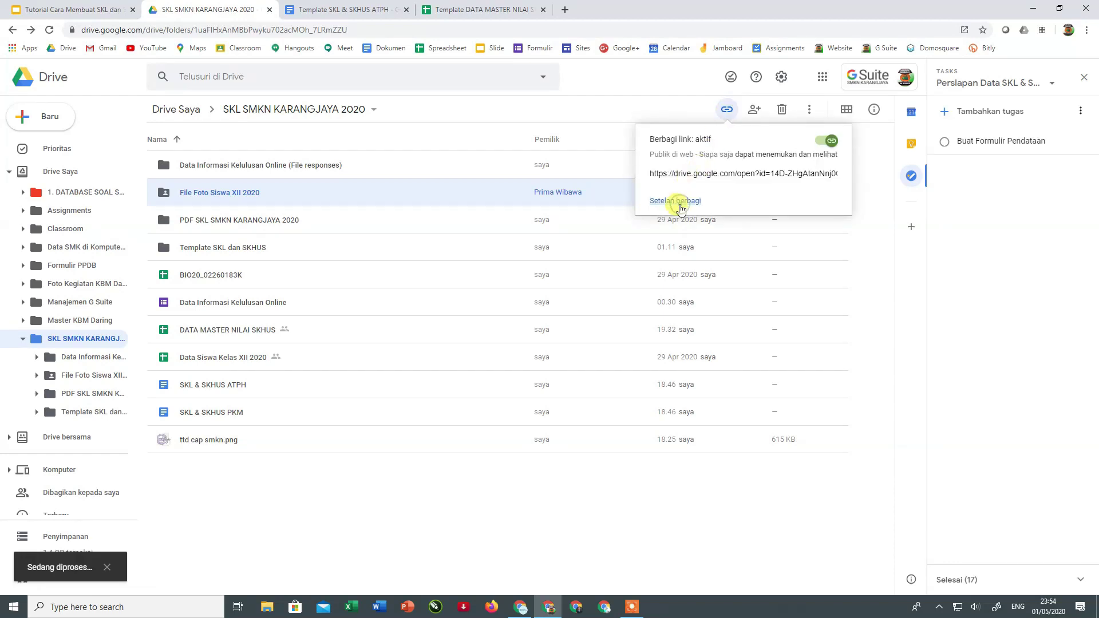
click(679, 204)
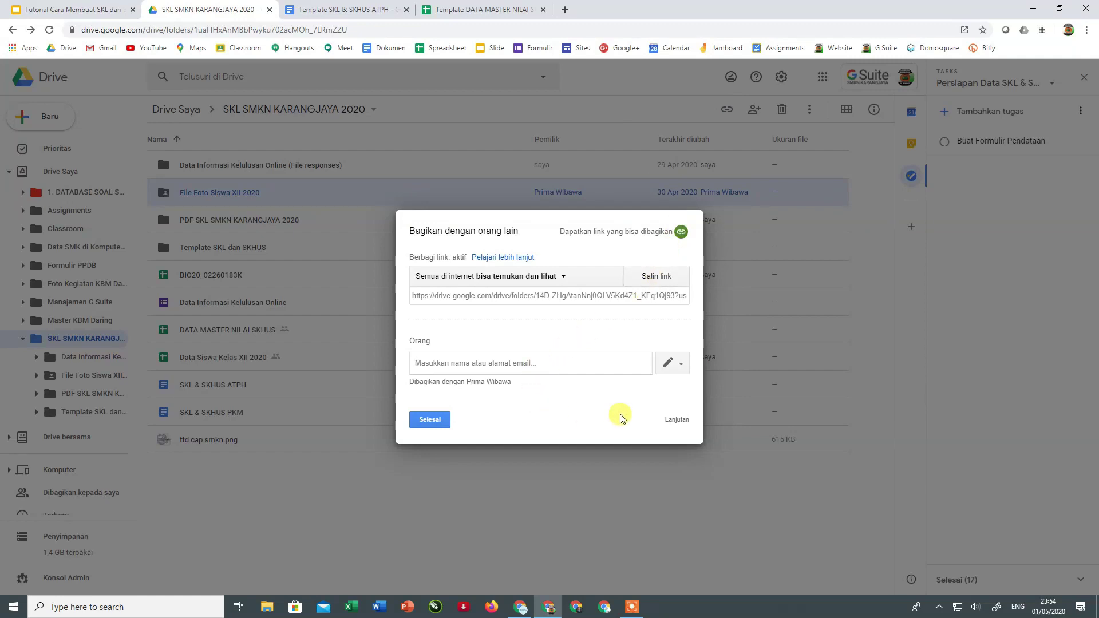
click(675, 421)
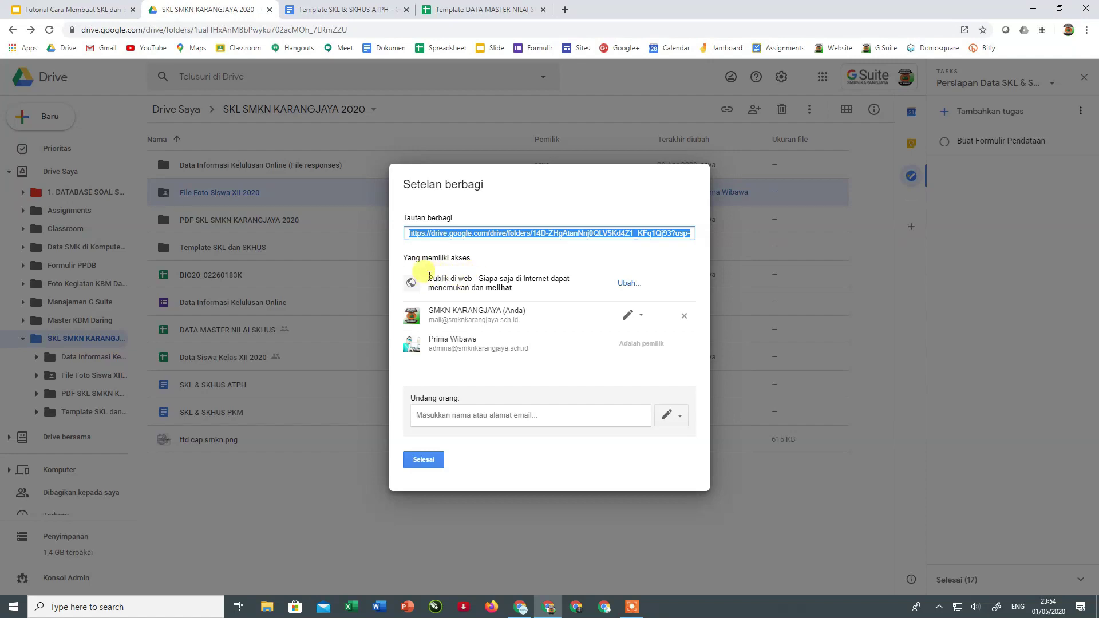
click(628, 283)
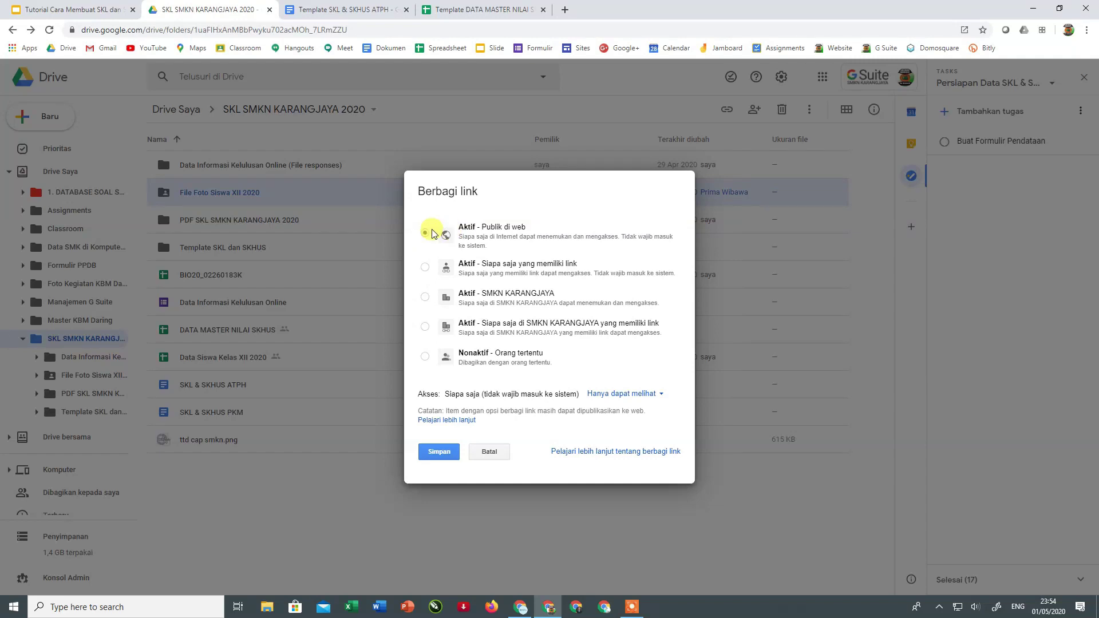
click(431, 456)
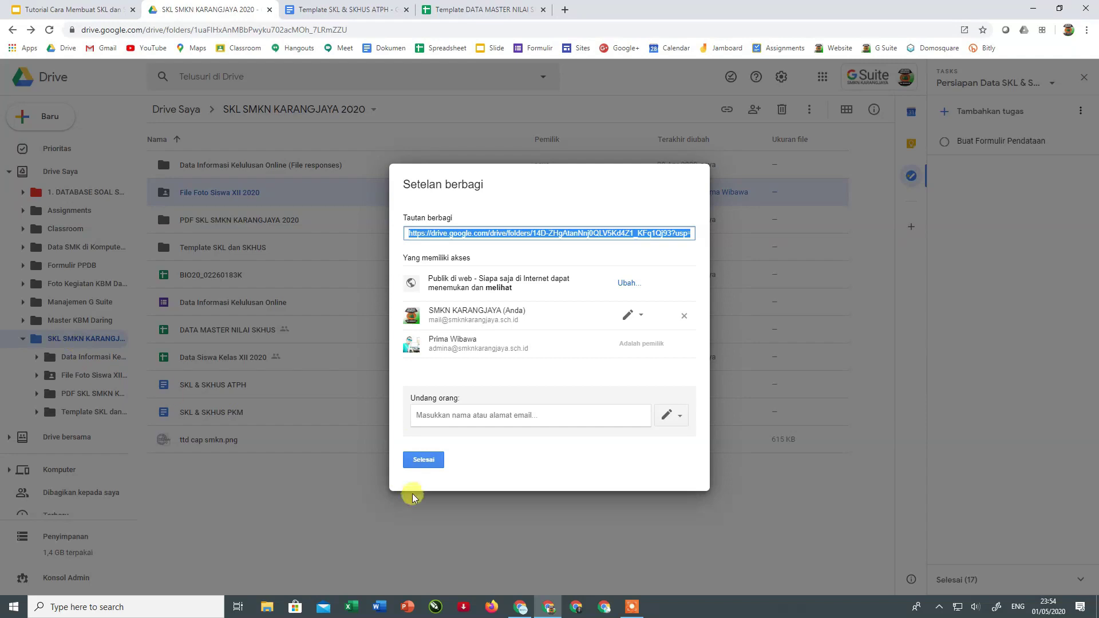
click(433, 461)
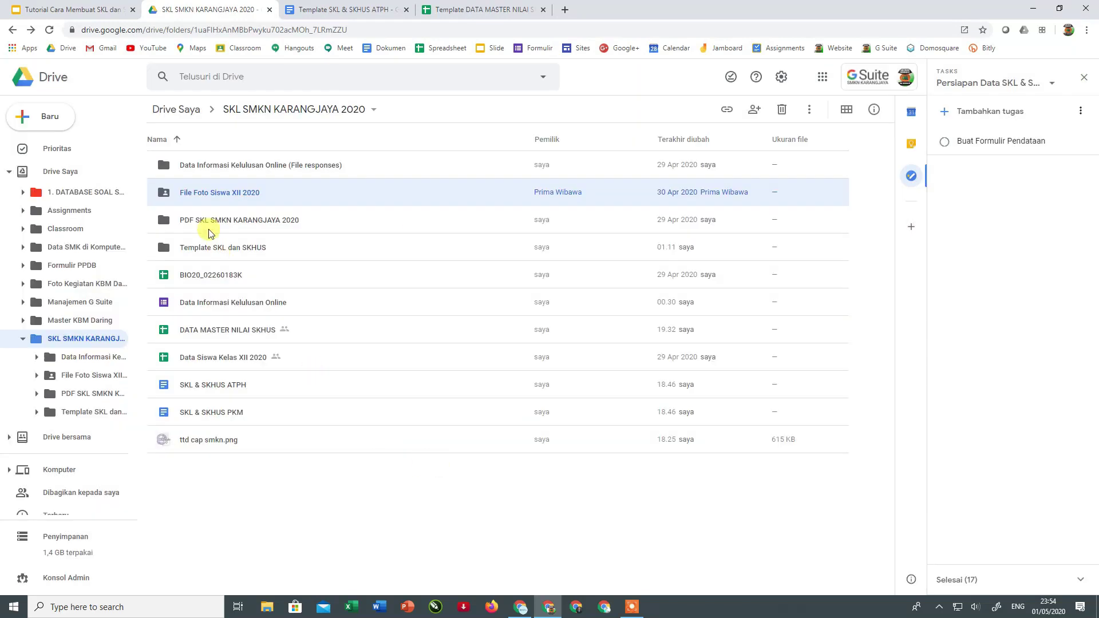
- Copy buka.jpg's shareable link from File Foto Siswa XII 2020 and begin editing Link cell AB3
double_click(192, 194)
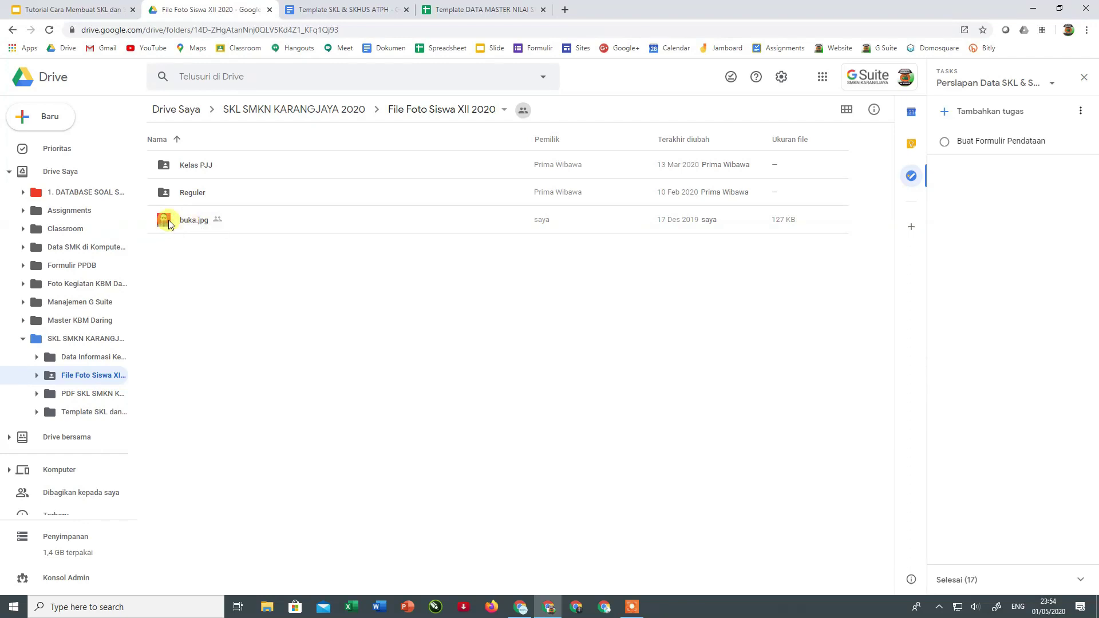
click(169, 224)
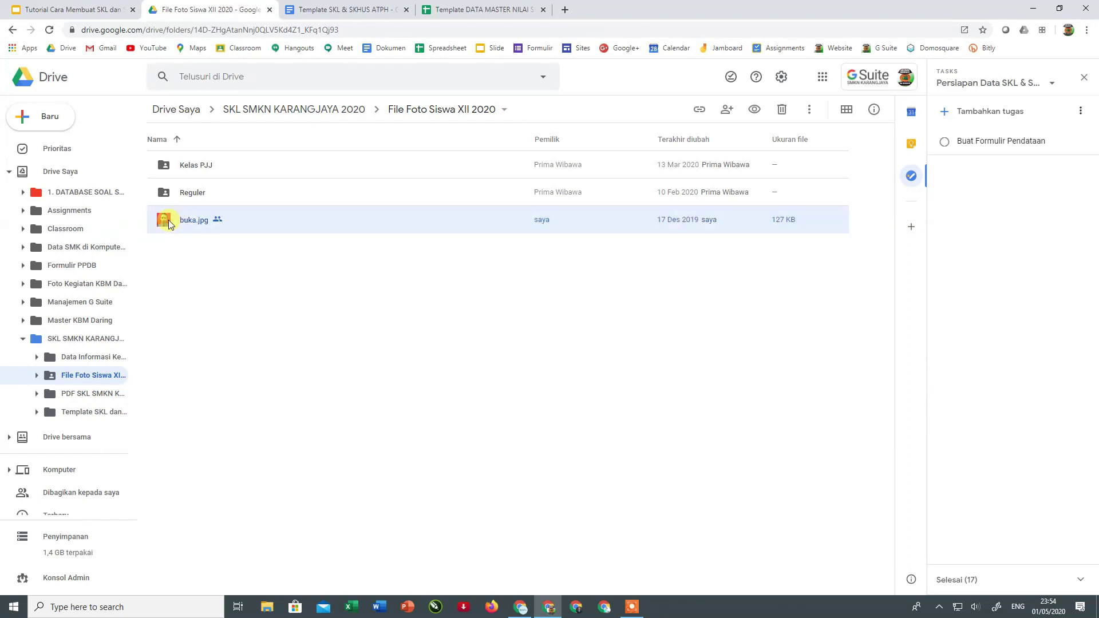
click(699, 110)
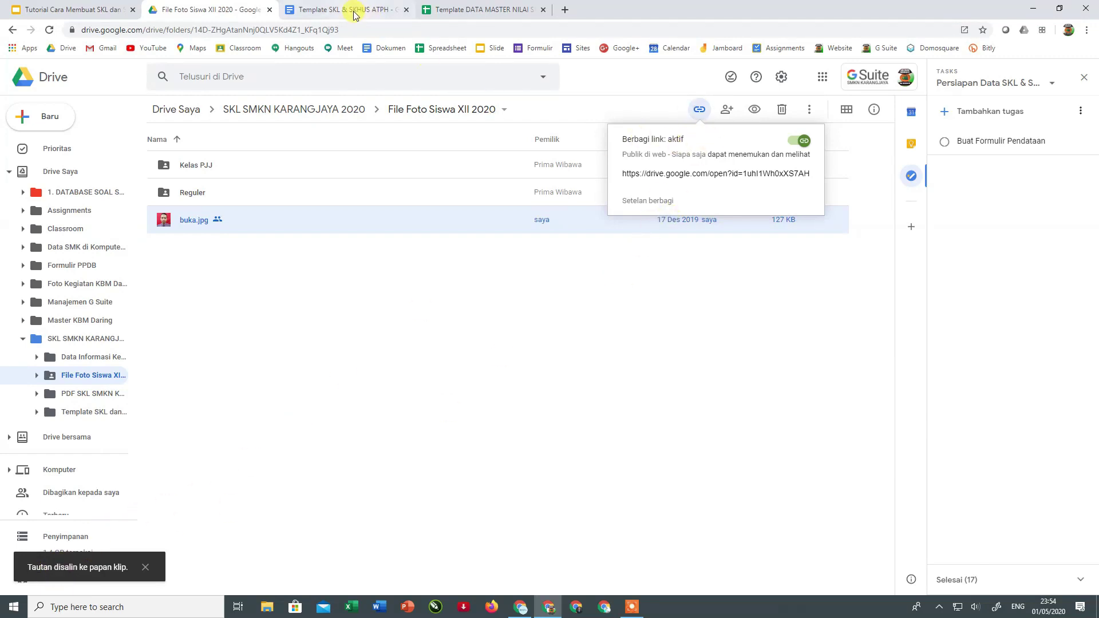
click(468, 10)
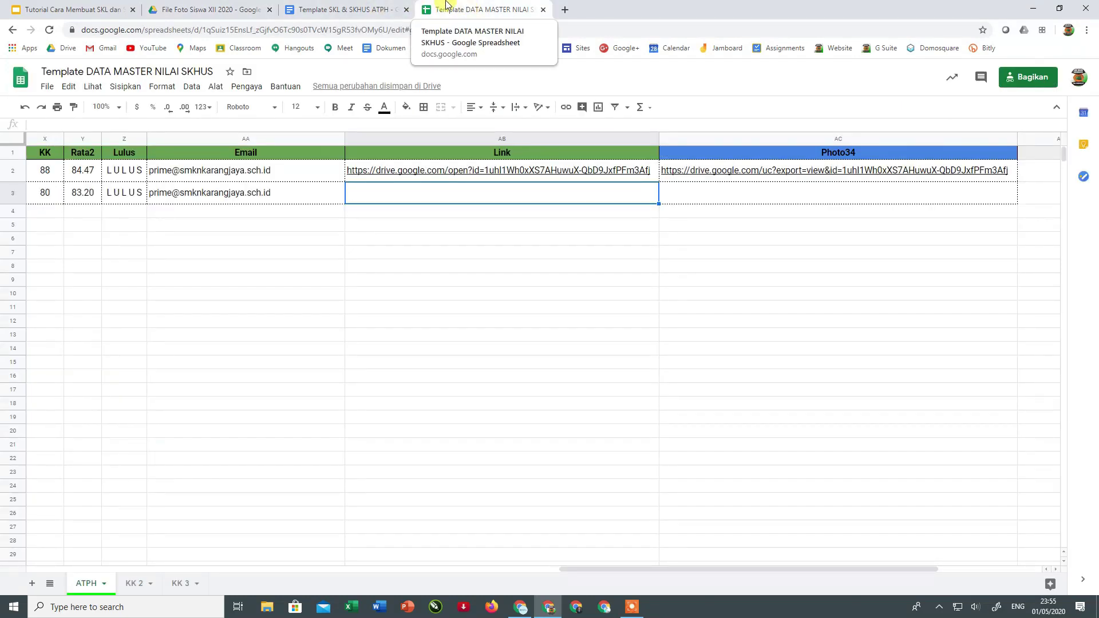
double_click(427, 199)
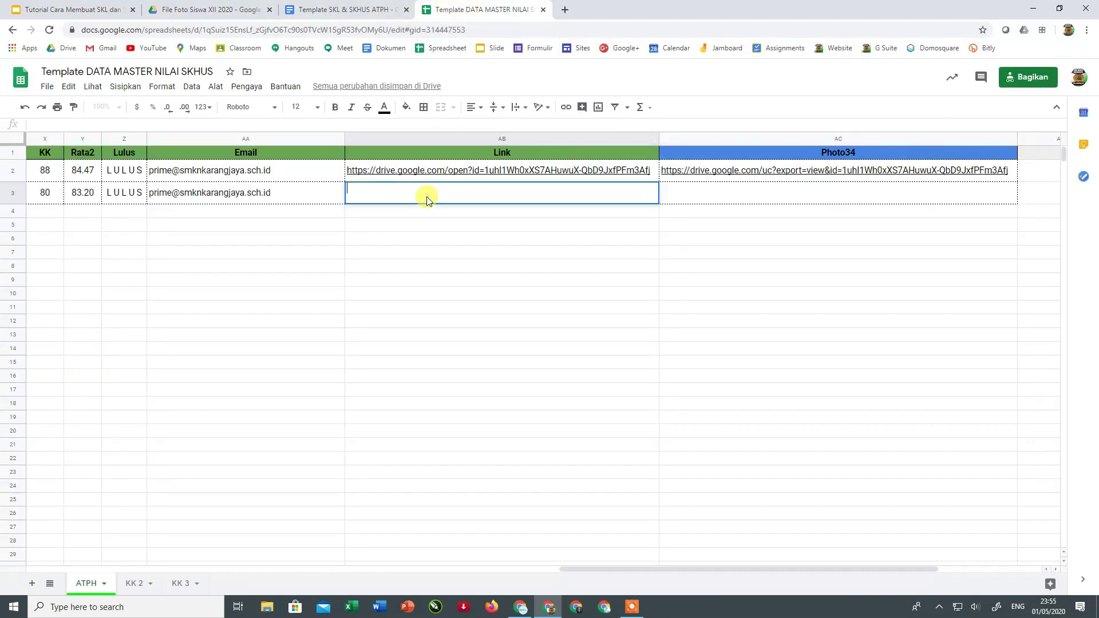
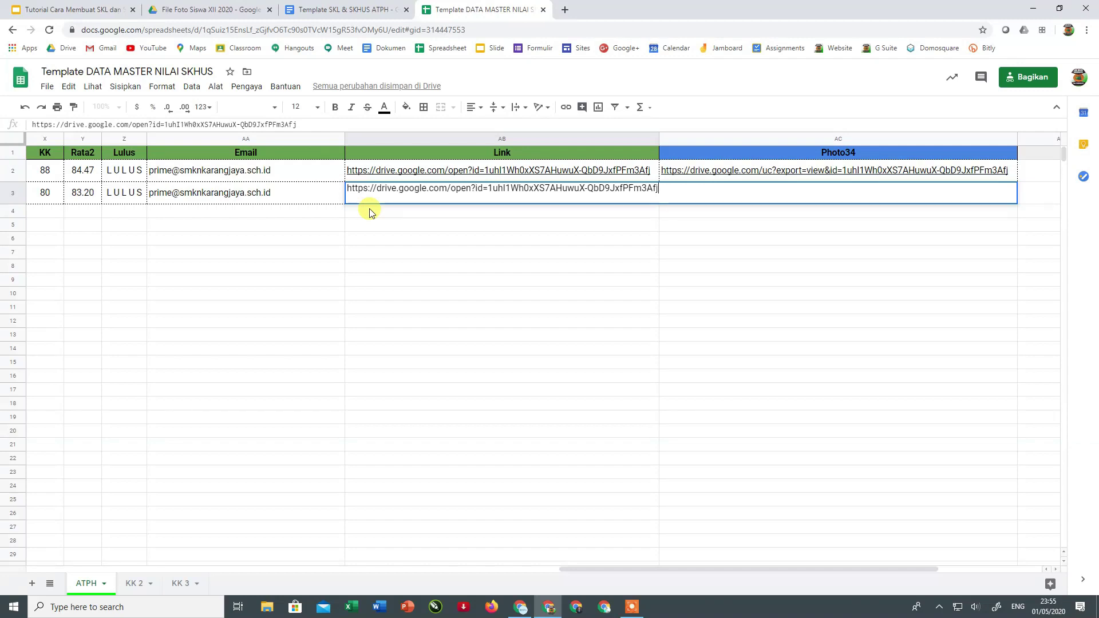
- Paste the buka.jpg link into AB3 and inspect the Photo34 ARRAY_CONSTRAIN/SUBSTITUTE formula
key(Return)
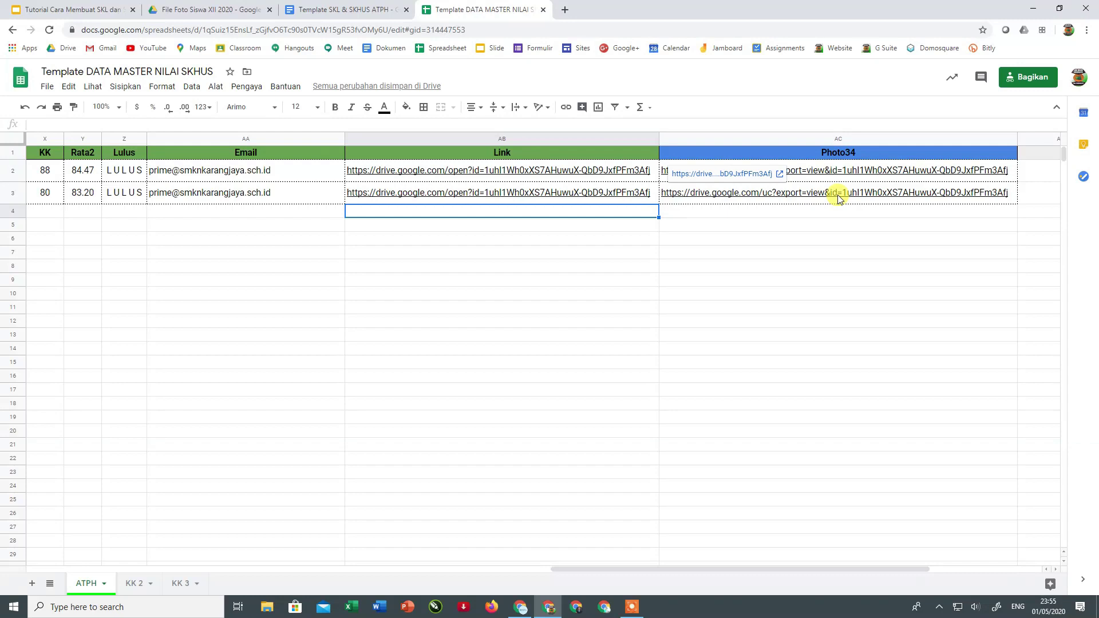
click(828, 154)
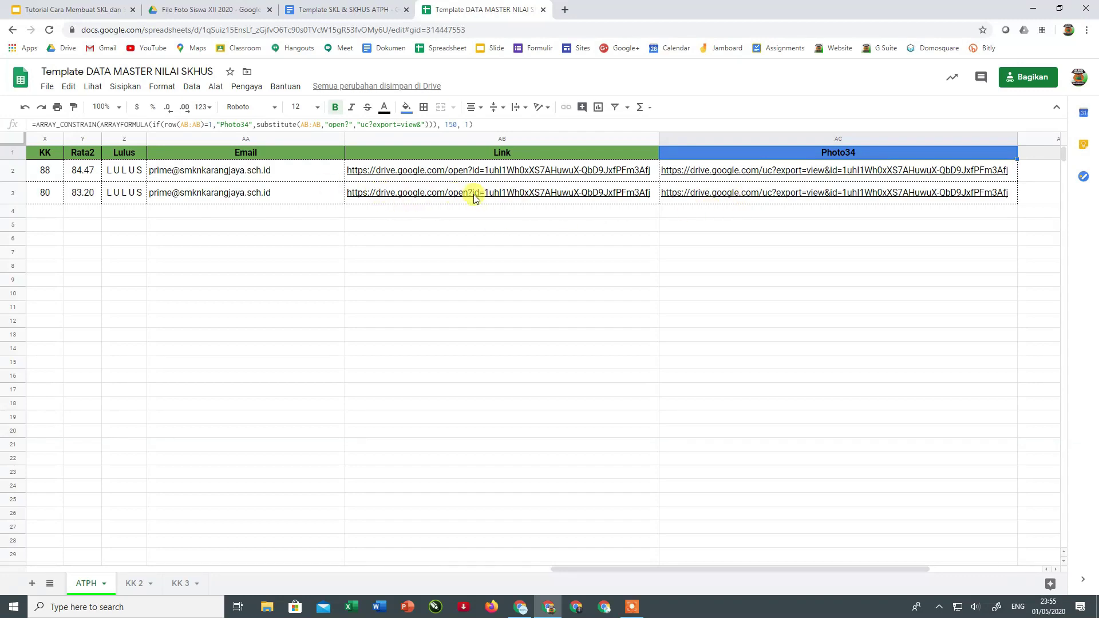
mouse_move(464, 195)
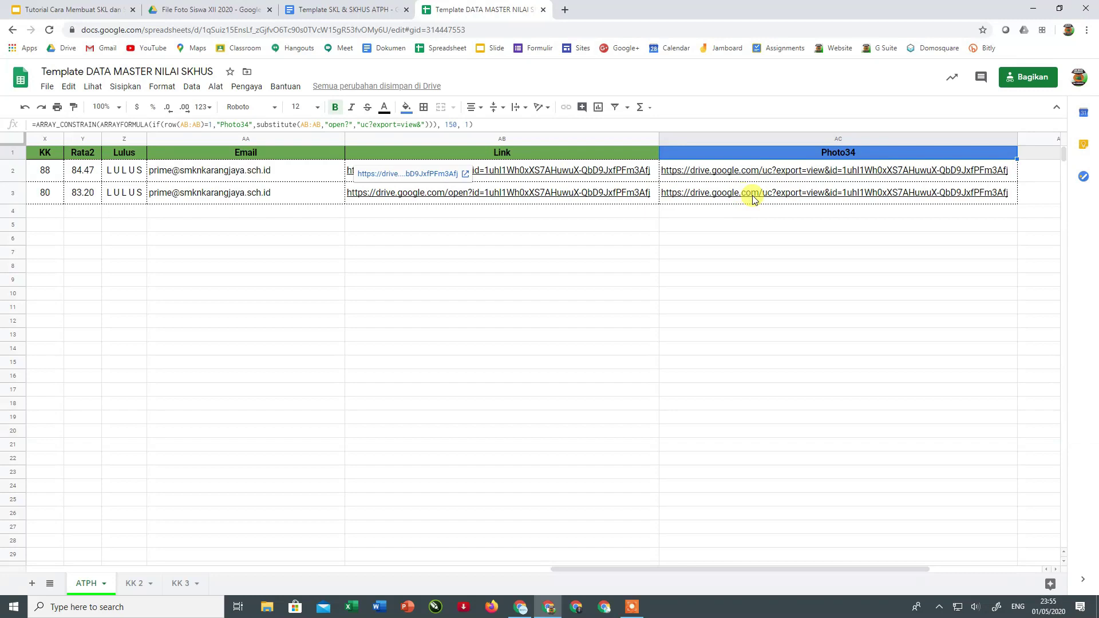
mouse_move(760, 199)
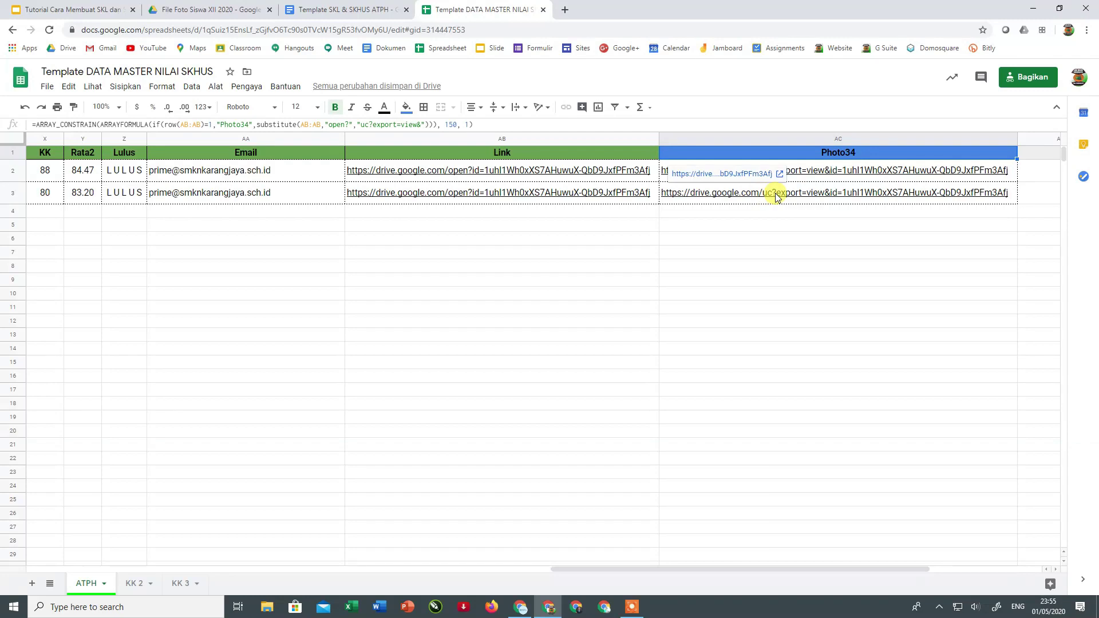
click(356, 9)
scroll(471, 380, down, 4)
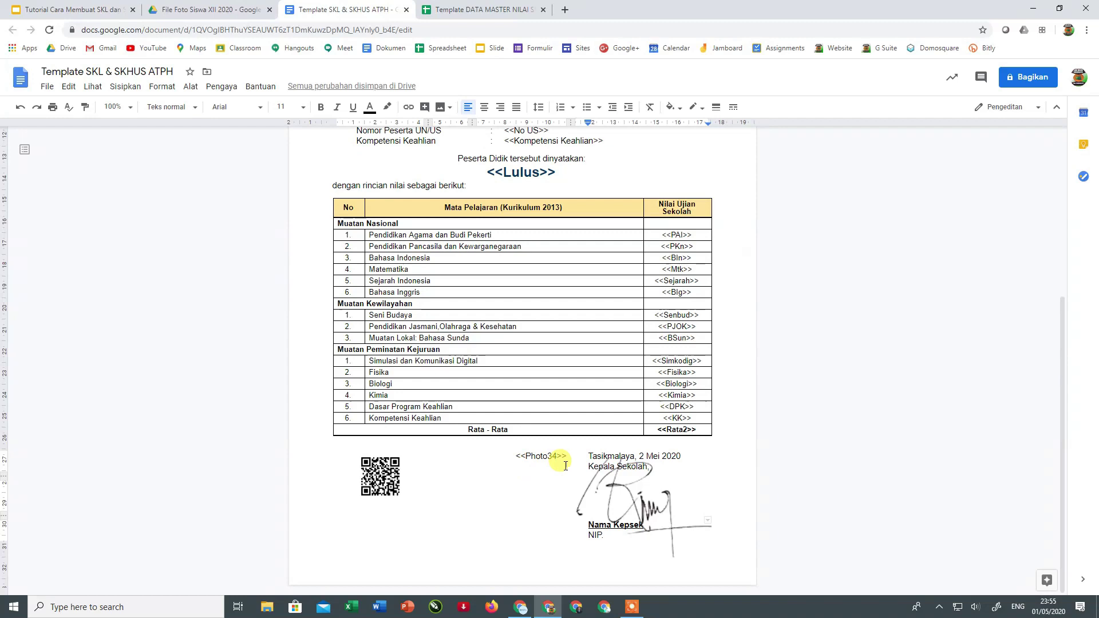
click(452, 9)
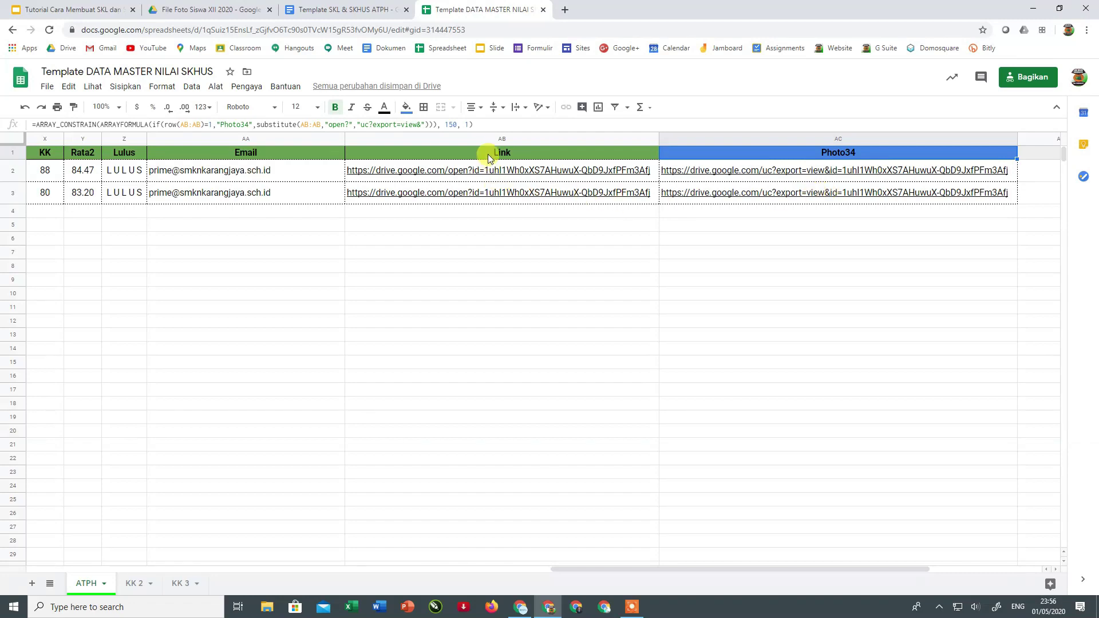
- Change the Photo34 formula's ARRAY_CONSTRAIN row limit from 150 to 200
click(469, 212)
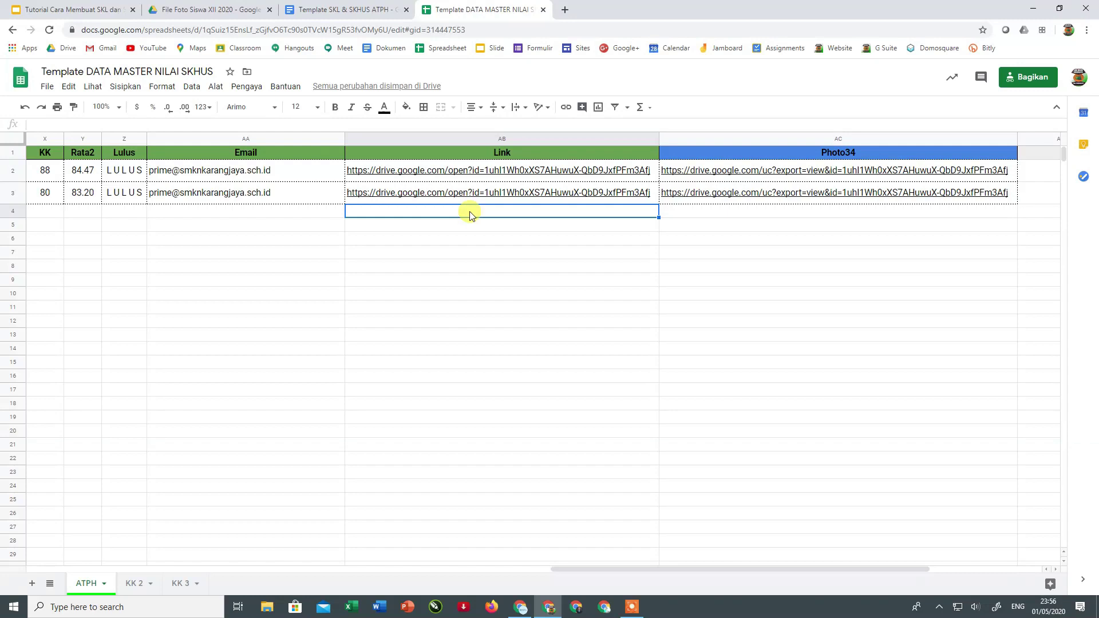
click(452, 193)
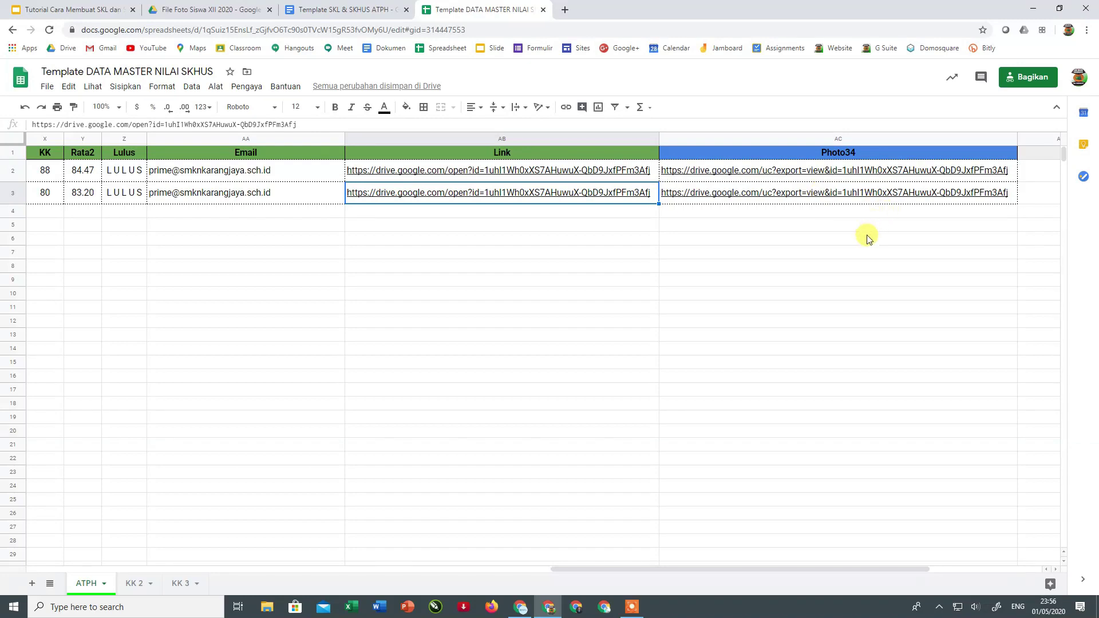
click(818, 152)
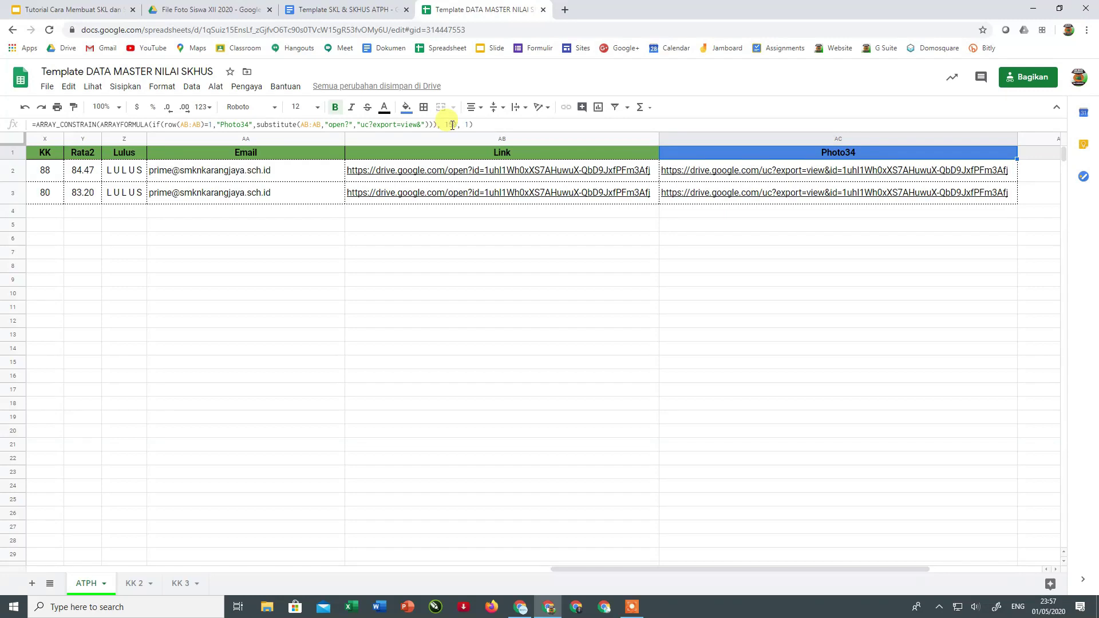
double_click(452, 125)
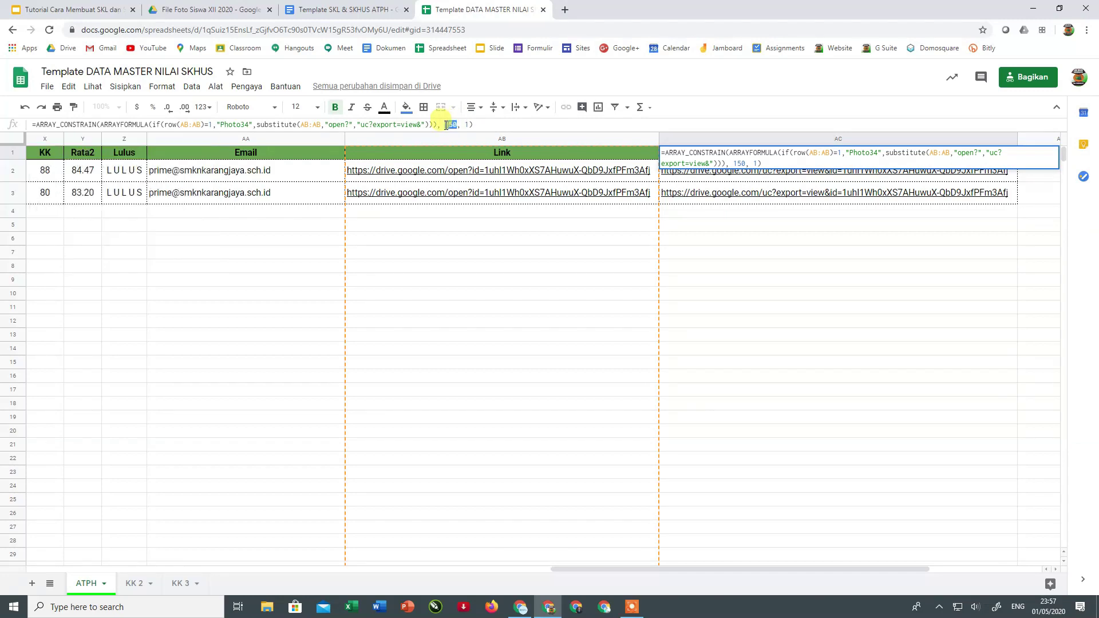
text(20)
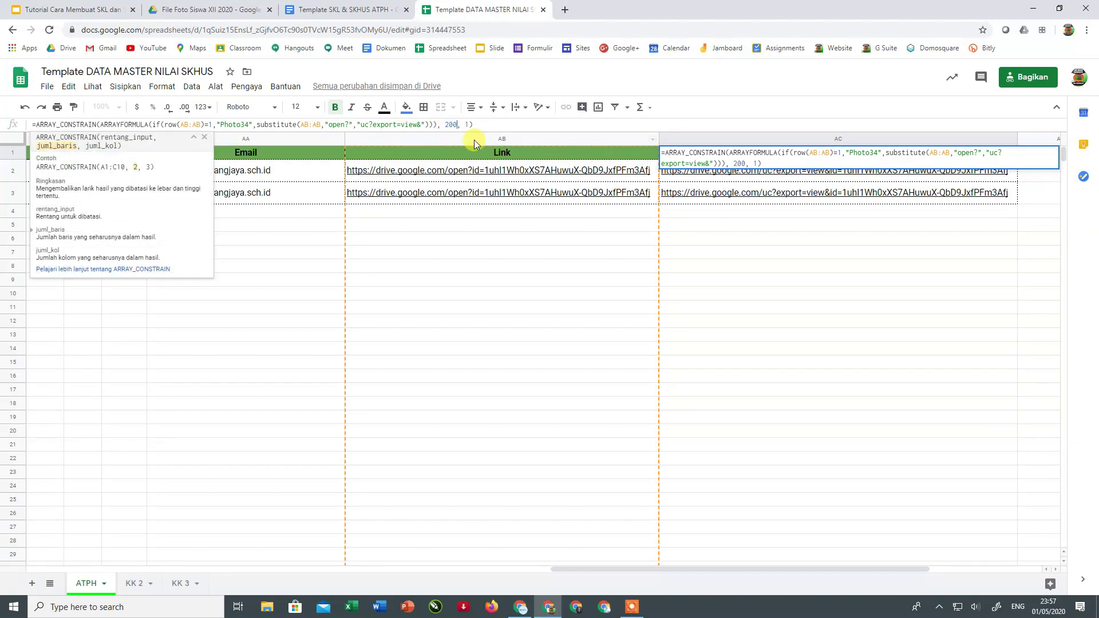
key(Return)
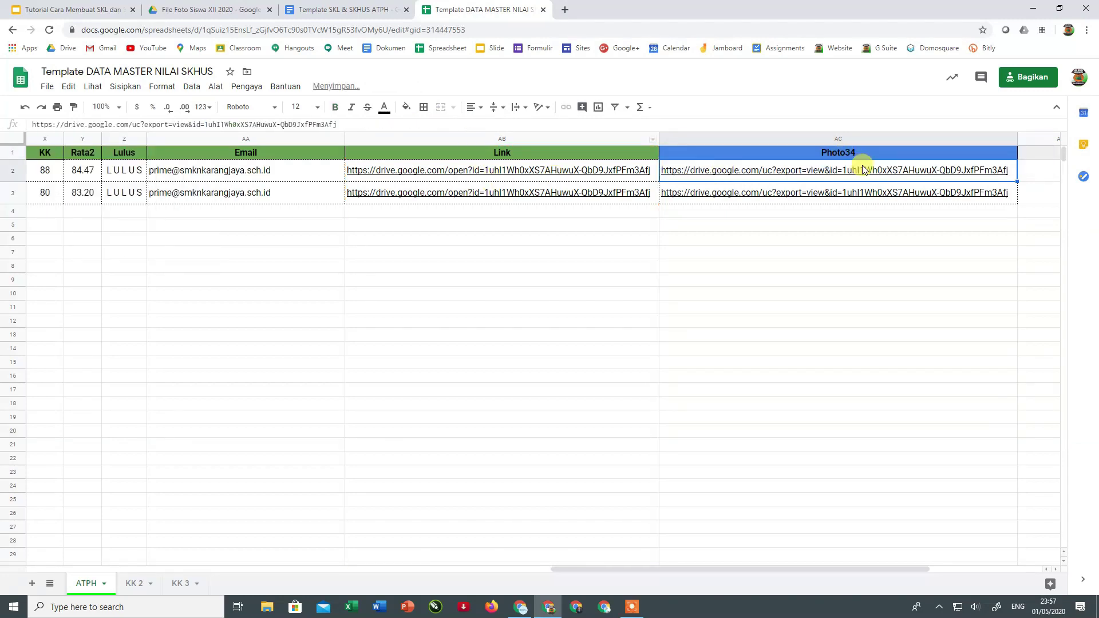
click(864, 156)
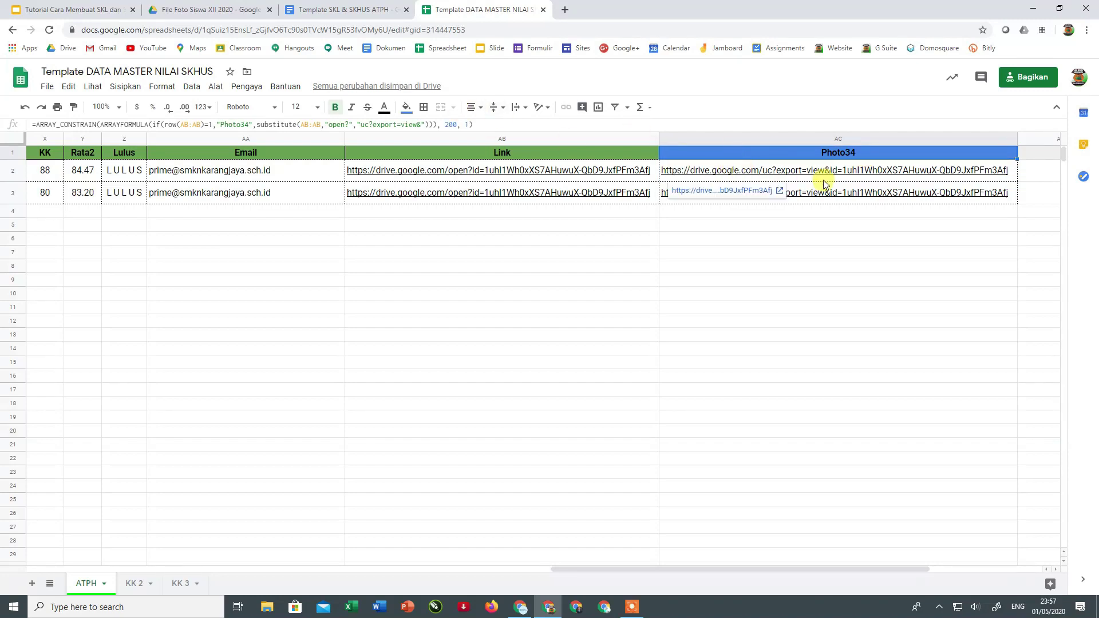
- Check the Photo34 cells down to row 23, then scroll back to column A
drag(828, 173, 822, 466)
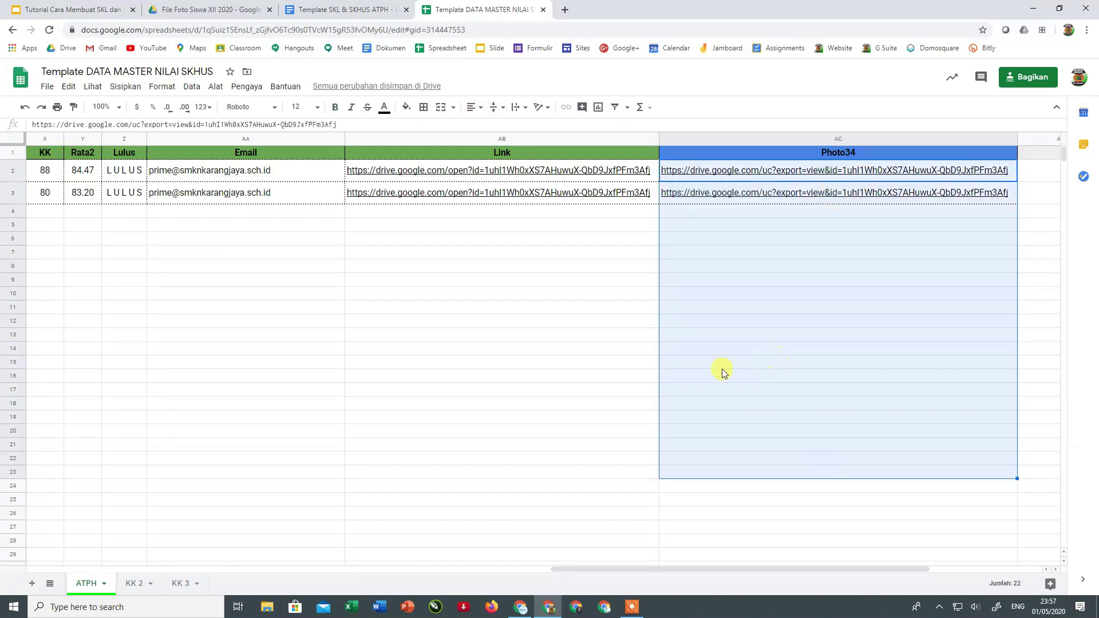
click(636, 366)
click(712, 244)
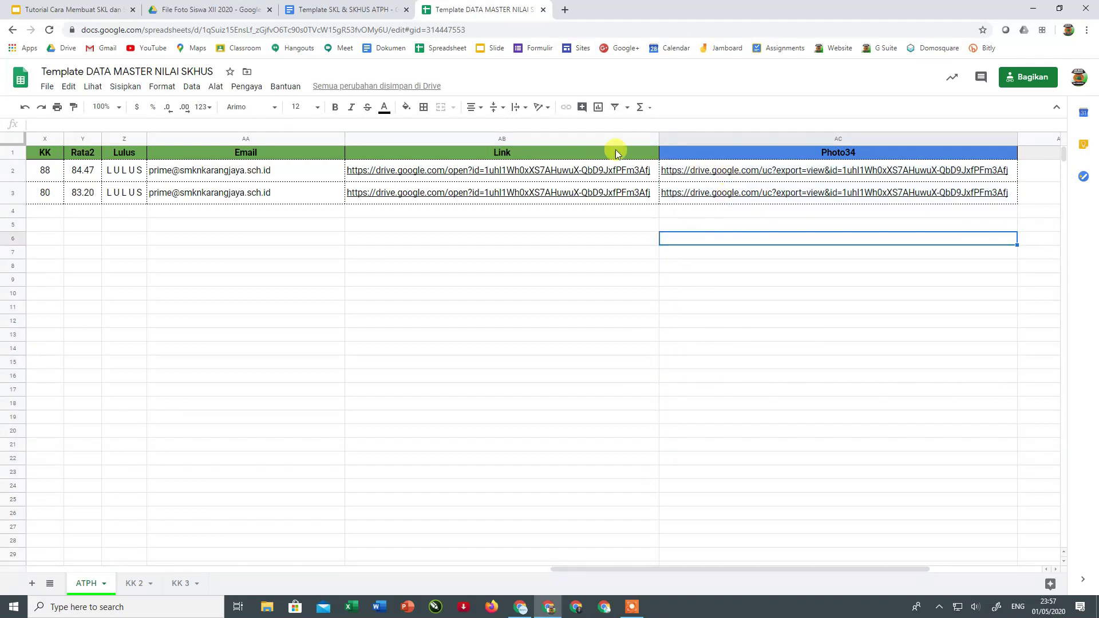
click(796, 277)
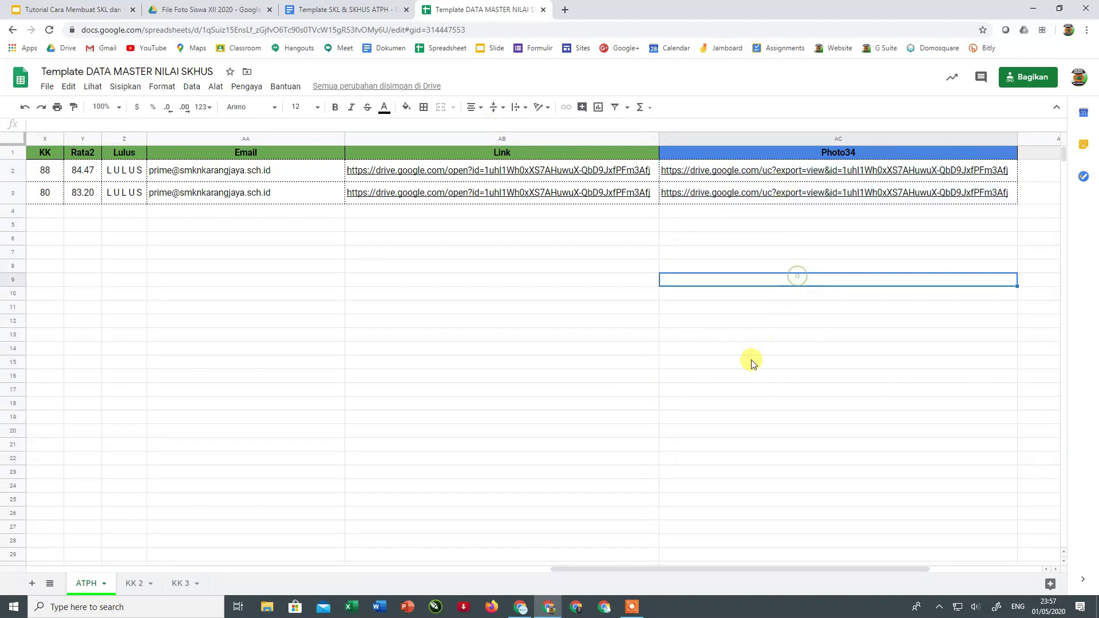
drag(655, 569, 87, 557)
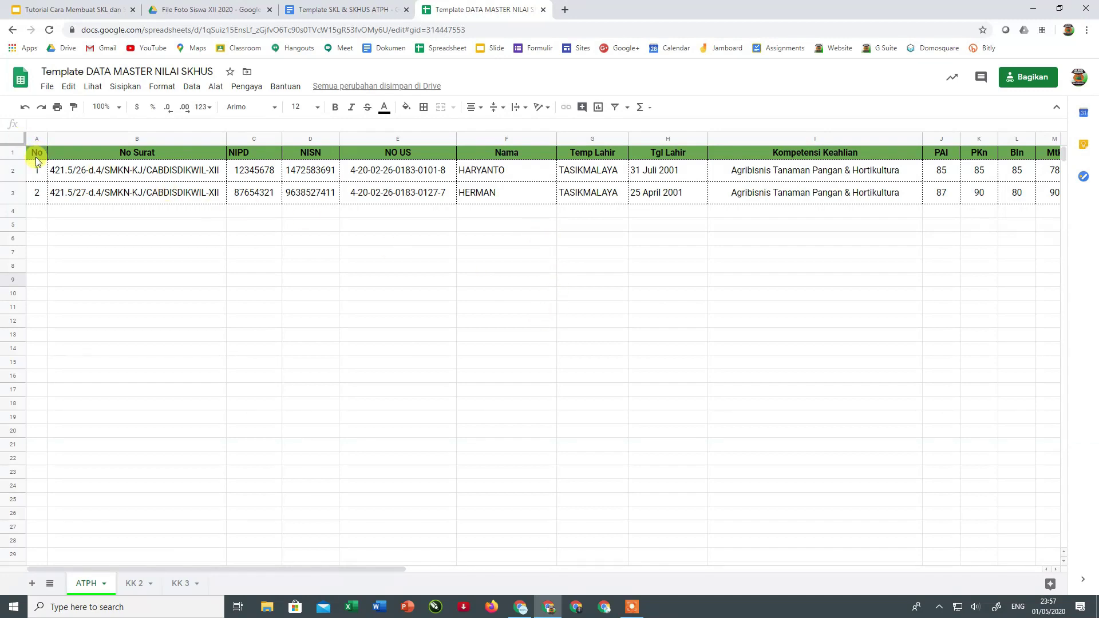
- Select the whole header row and pick out the No Surat header in B1
drag(35, 153, 389, 153)
drag(579, 152, 881, 158)
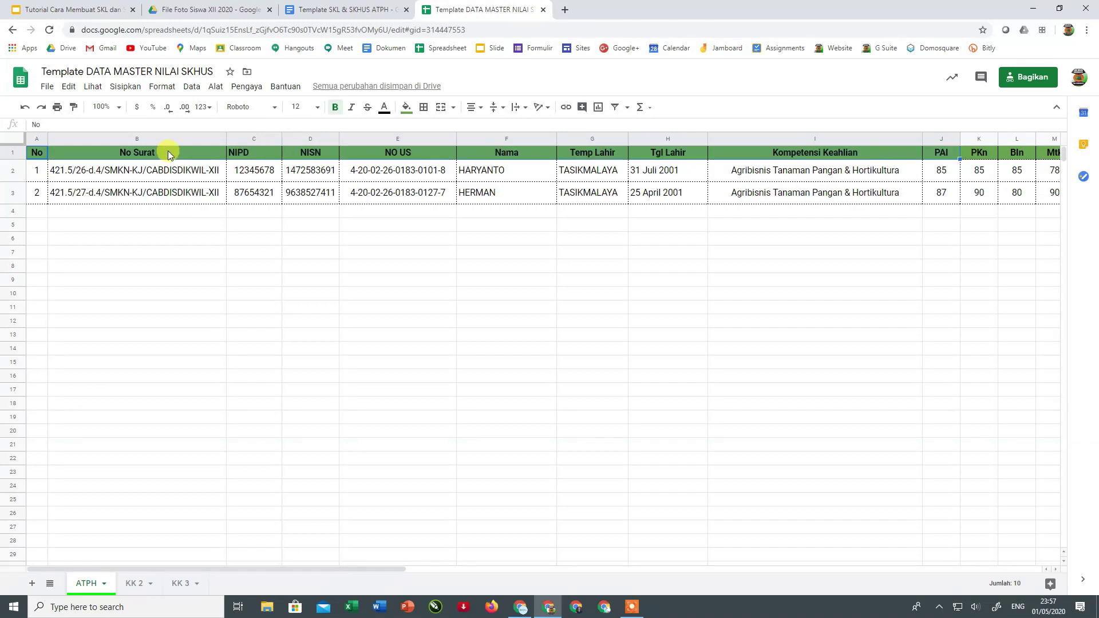
click(144, 156)
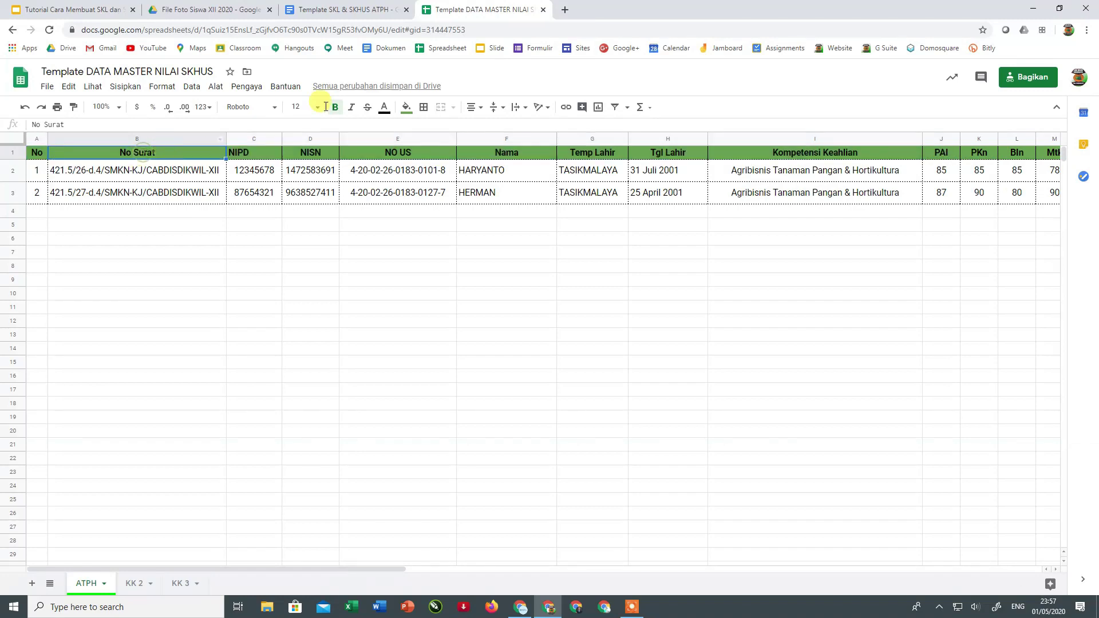
- Highlight the <<No Surat>> tag on the certificate template's Nomor line
click(364, 10)
scroll(490, 282, up, 5)
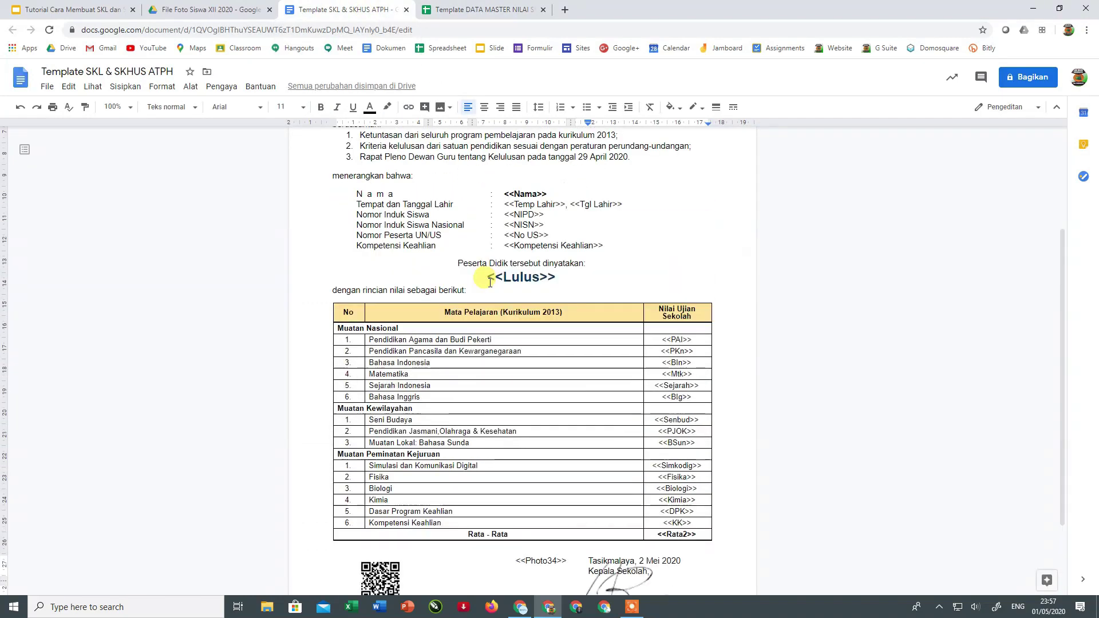
click(484, 9)
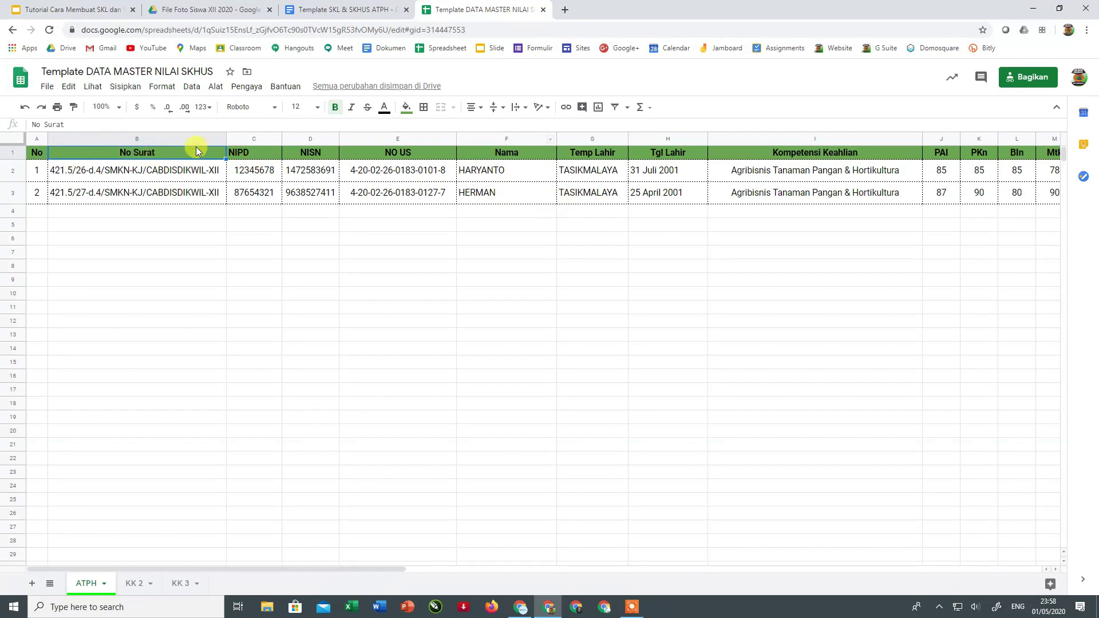
click(361, 9)
drag(522, 250, 556, 250)
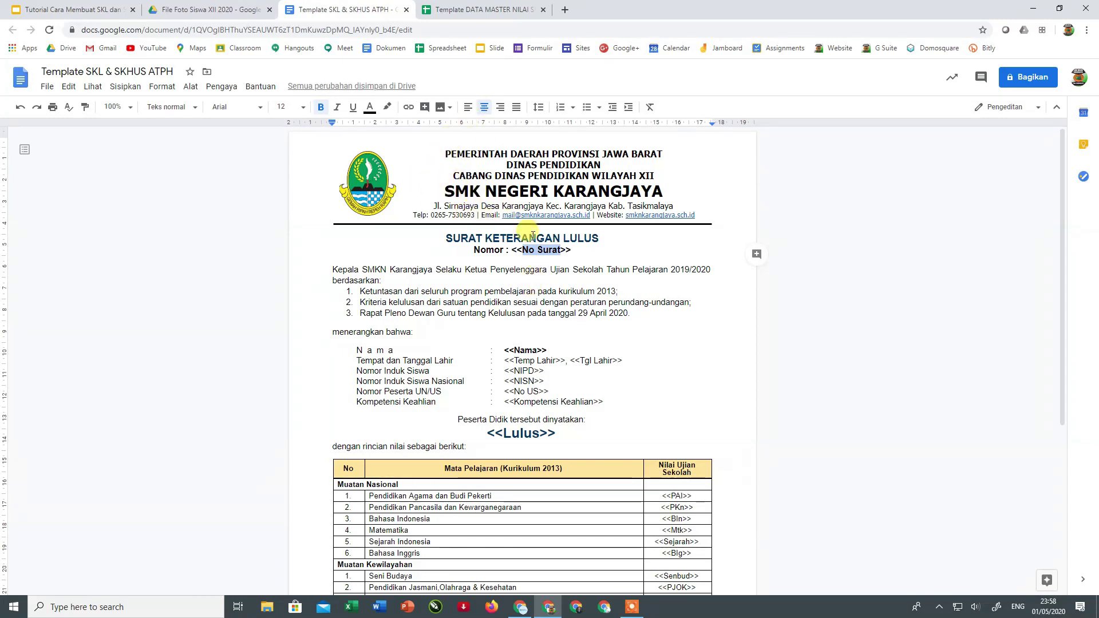
- Switch between the ATPH sheet and the certificate template to compare their fields
click(489, 14)
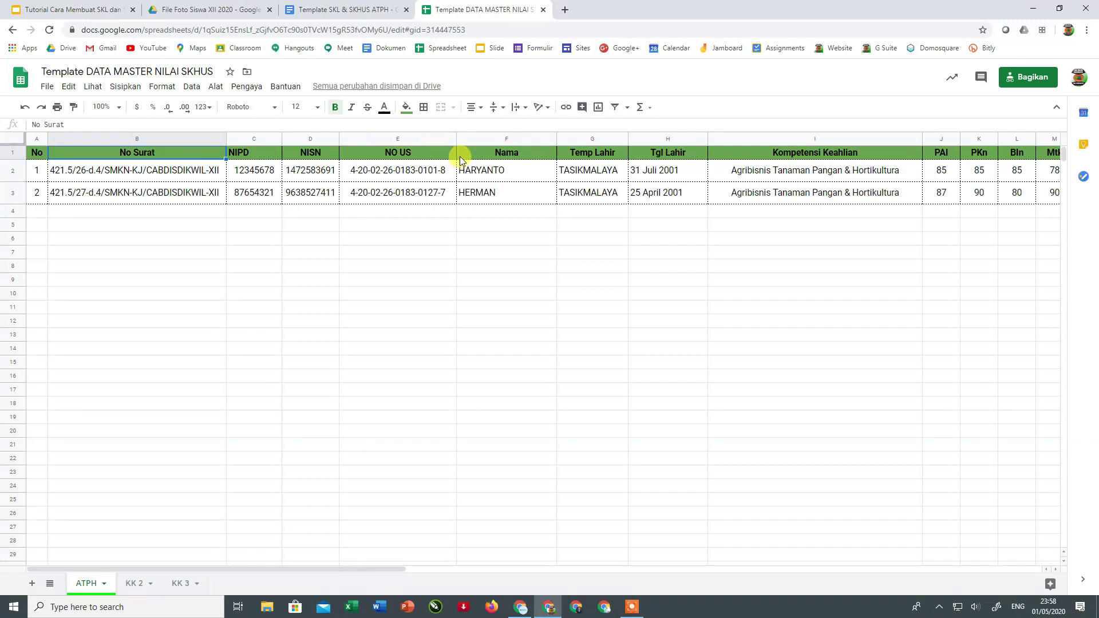
click(354, 10)
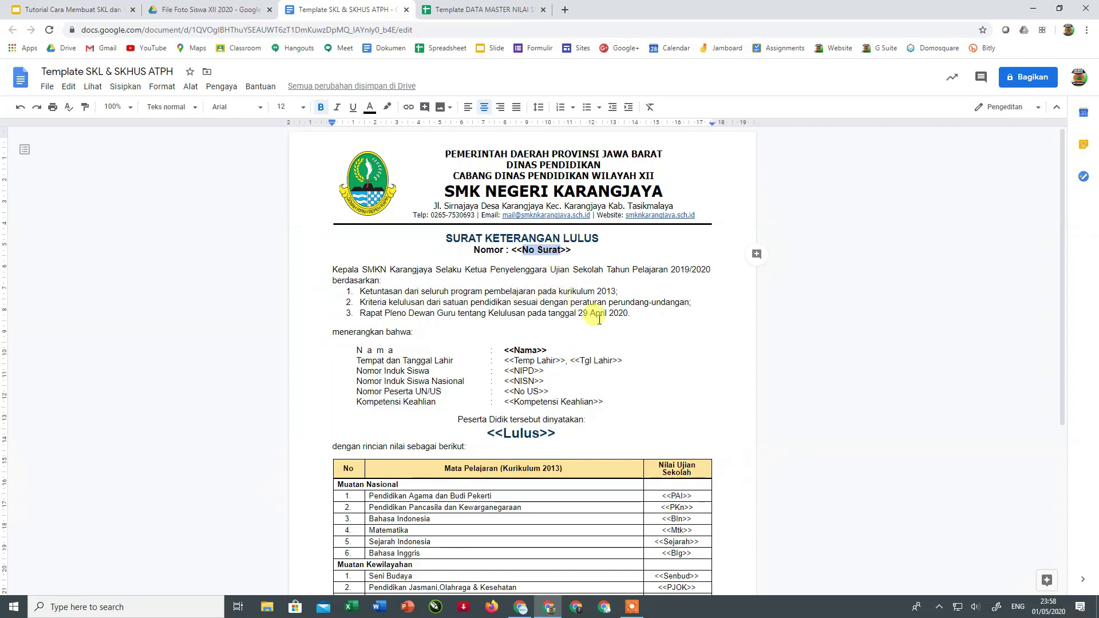
click(449, 10)
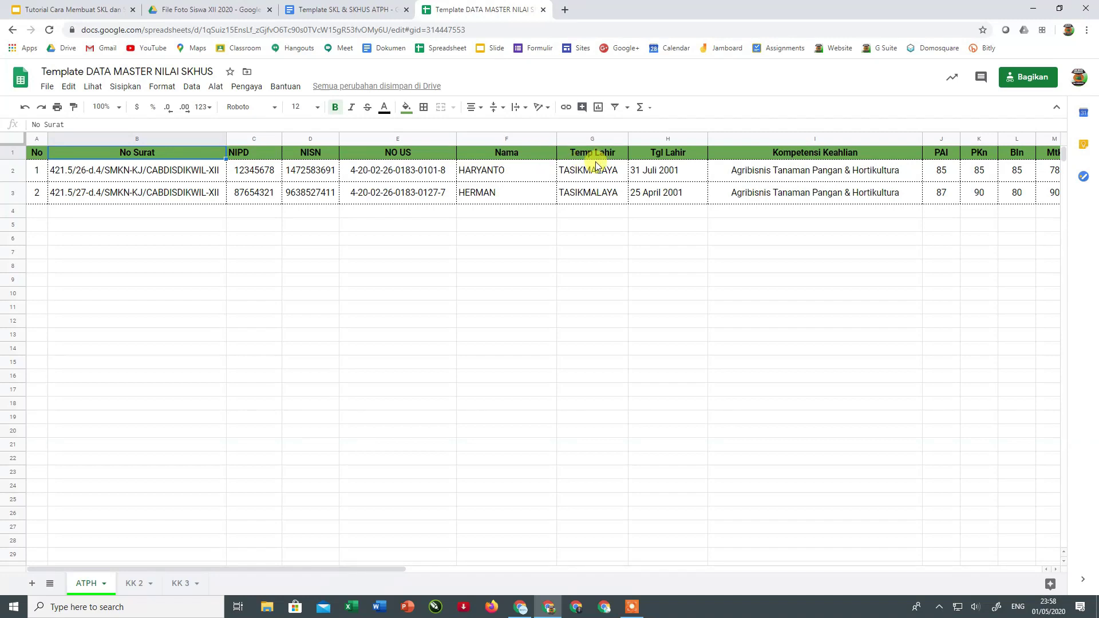
click(348, 9)
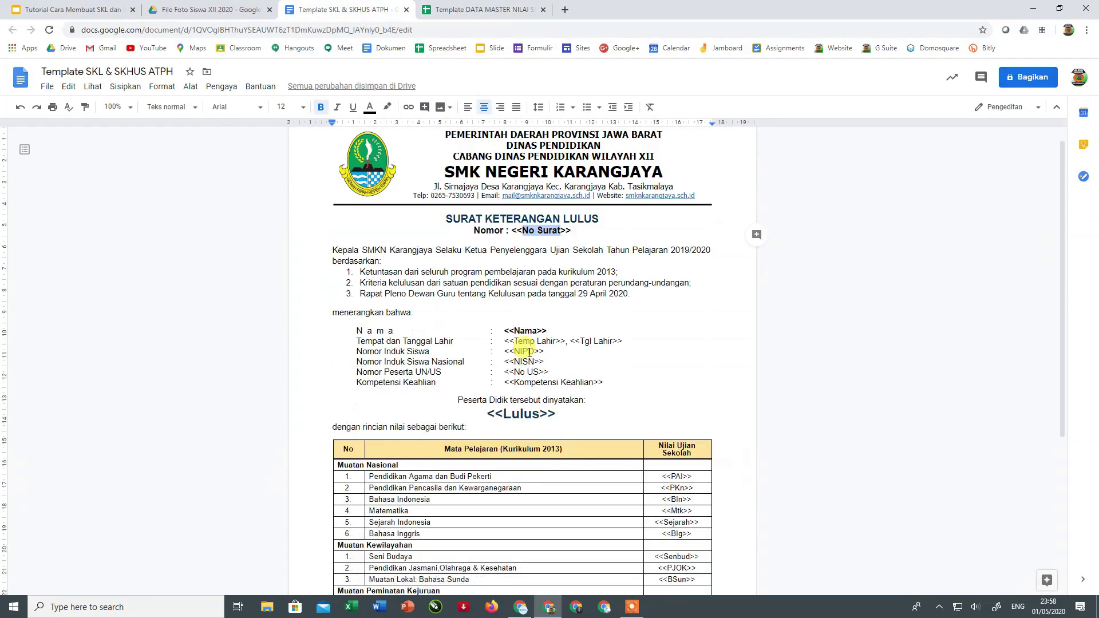
scroll(529, 353, down, 1)
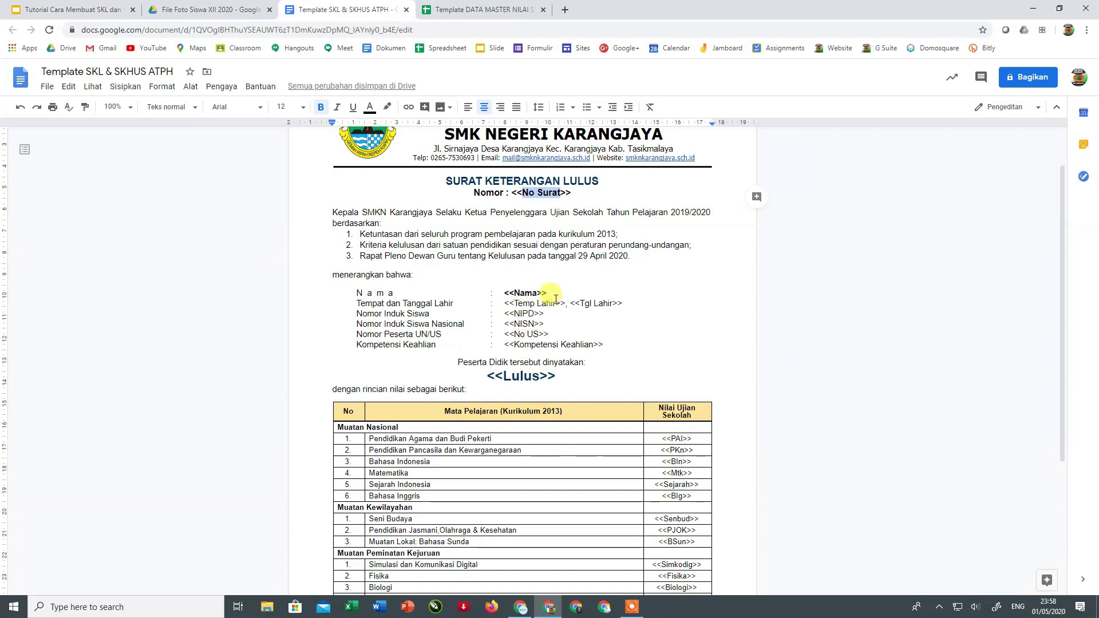
- Compare the sheet's PAI-to-KK grade columns with the template's grades table tags
click(469, 10)
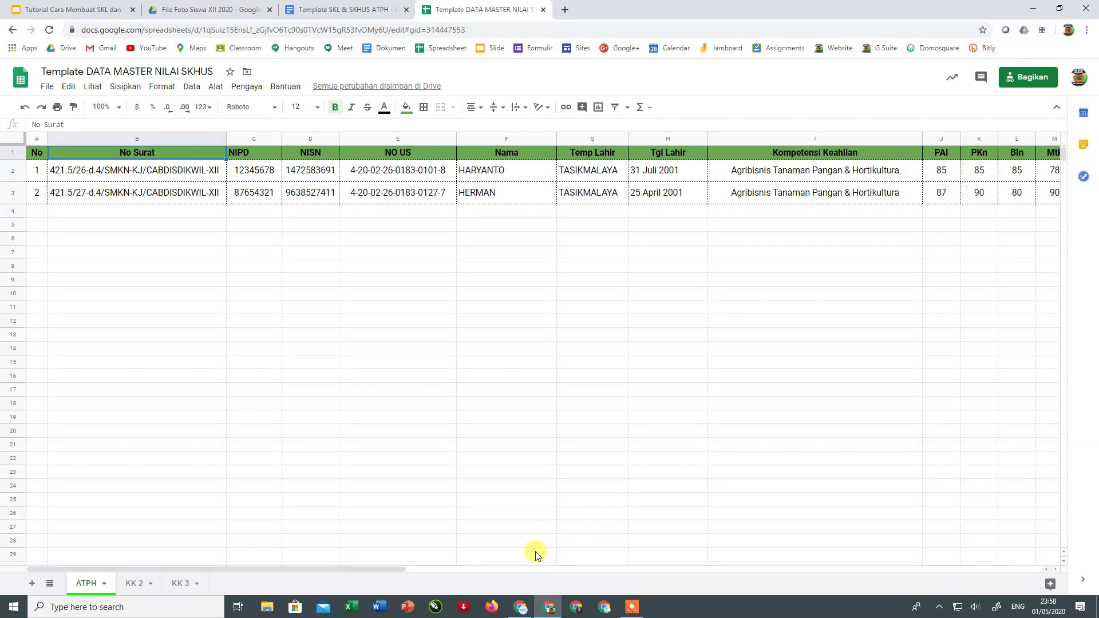
drag(417, 572, 631, 581)
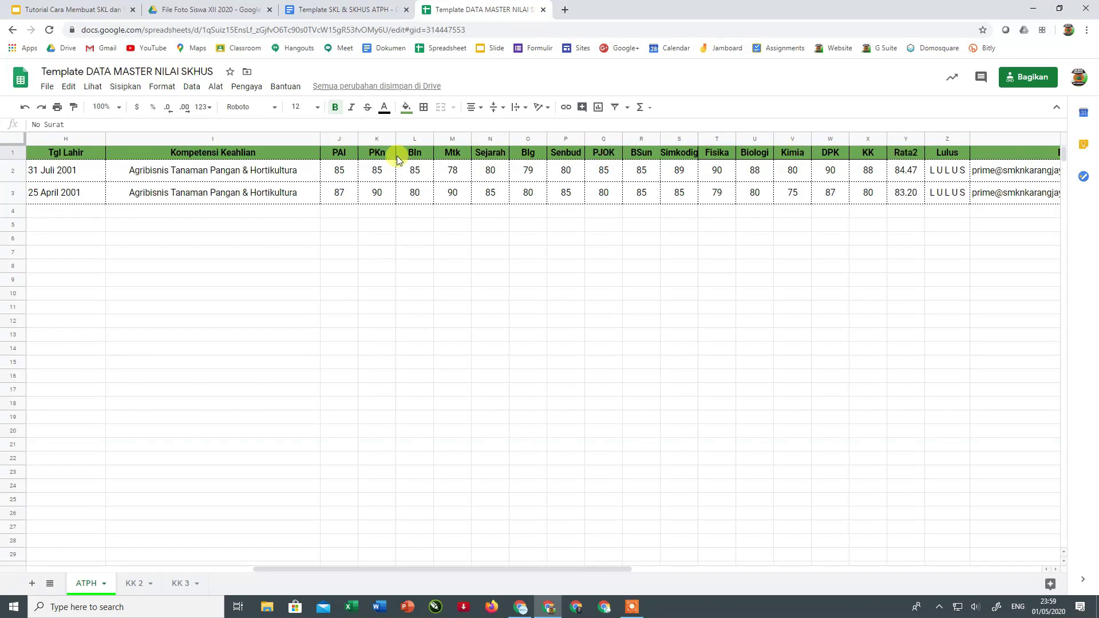
click(314, 9)
scroll(486, 402, down, 3)
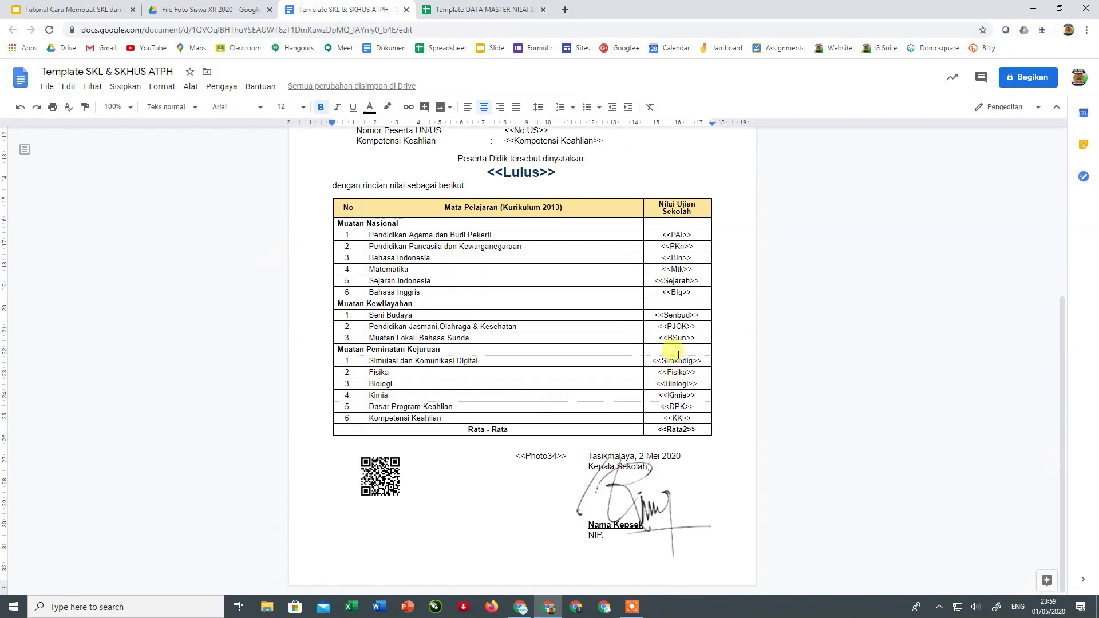
drag(677, 234, 677, 418)
click(451, 10)
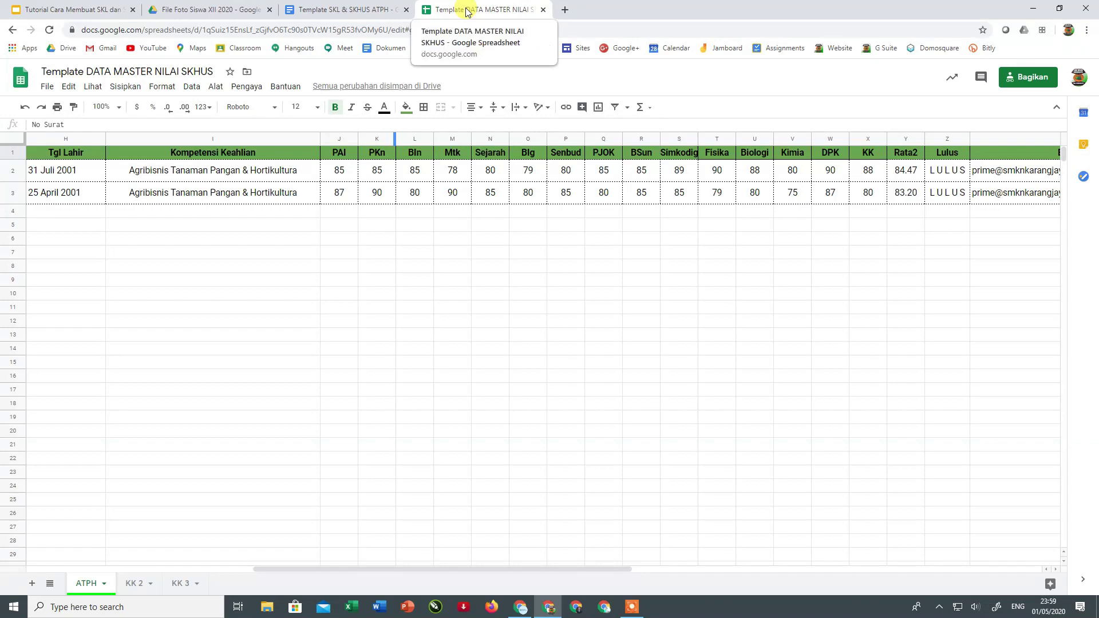
click(490, 278)
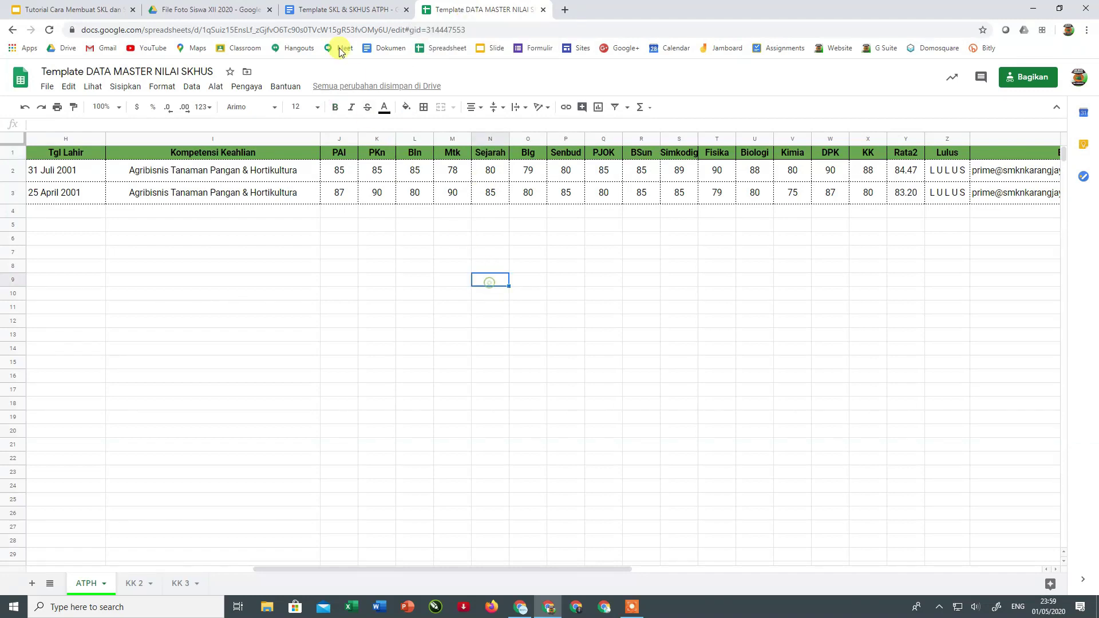
- Review the template's student identity placeholder rows and grades table tags
click(345, 12)
scroll(246, 351, up, 5)
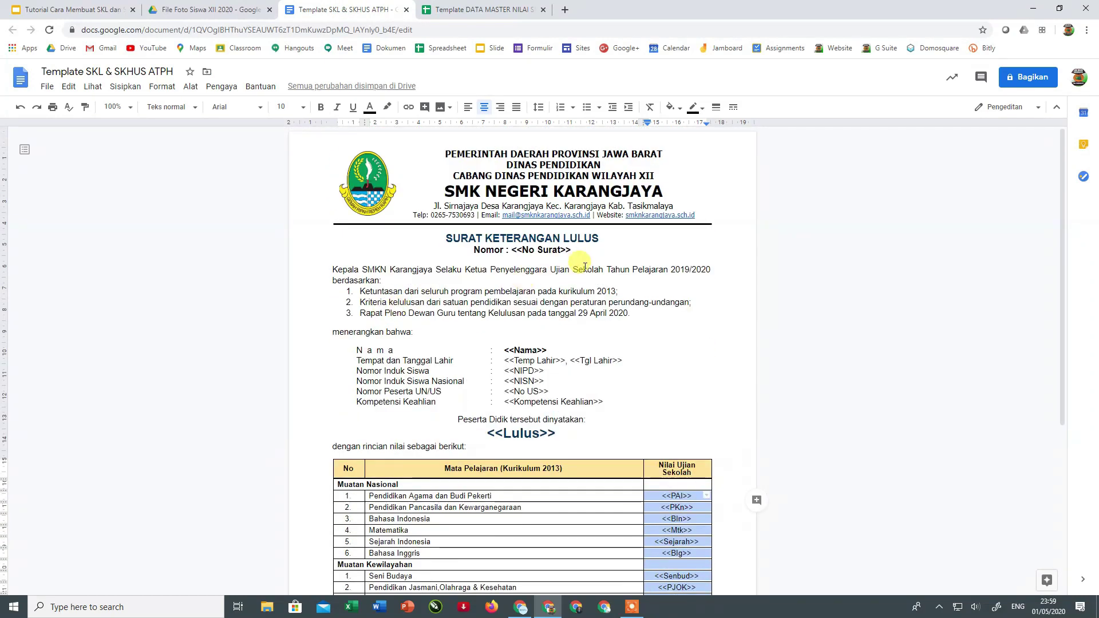
scroll(589, 289, down, 4)
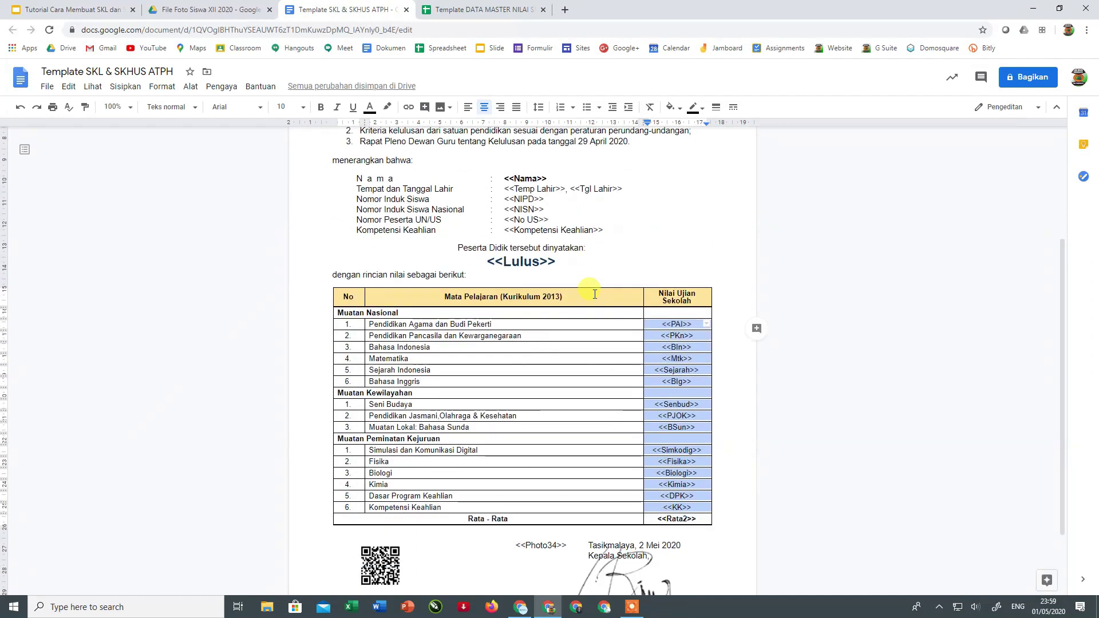
scroll(595, 294, up, 4)
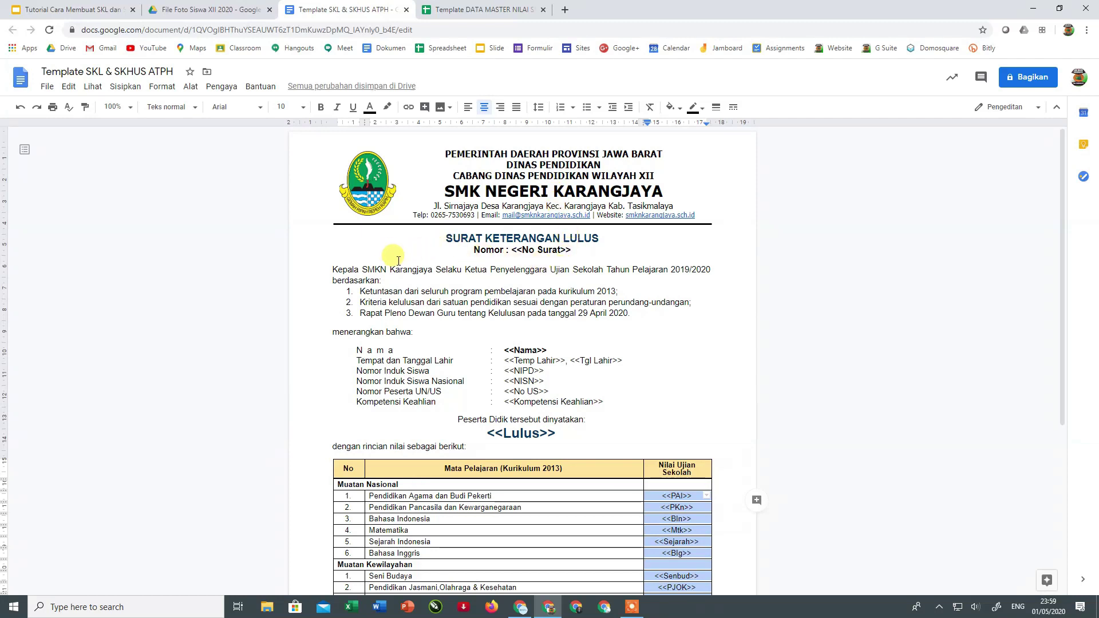
drag(332, 269, 610, 402)
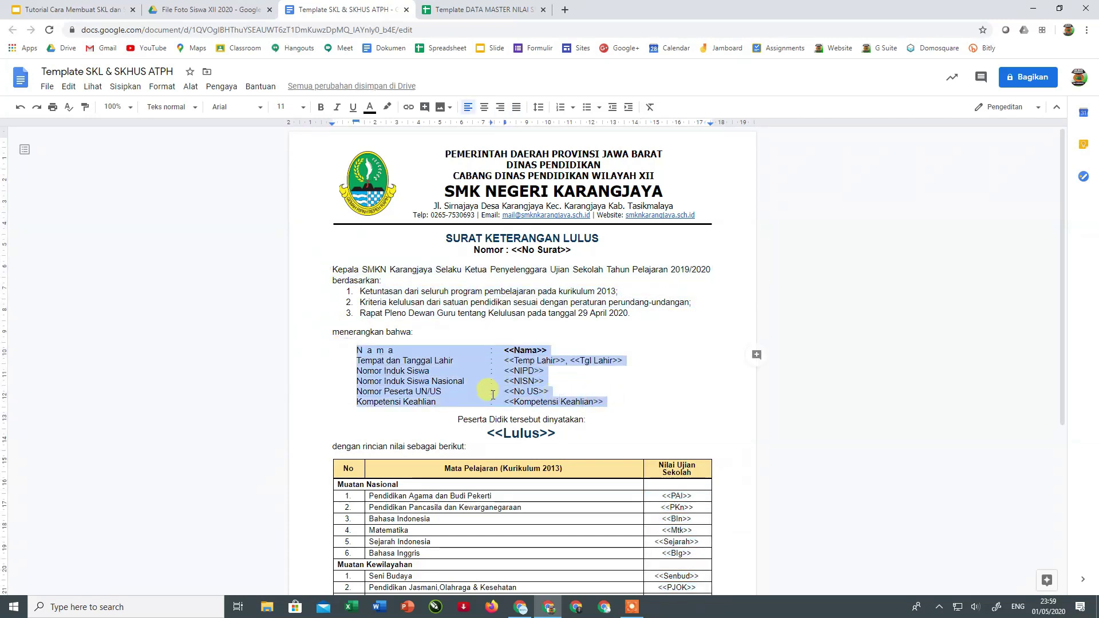
scroll(486, 389, down, 3)
drag(361, 276, 454, 303)
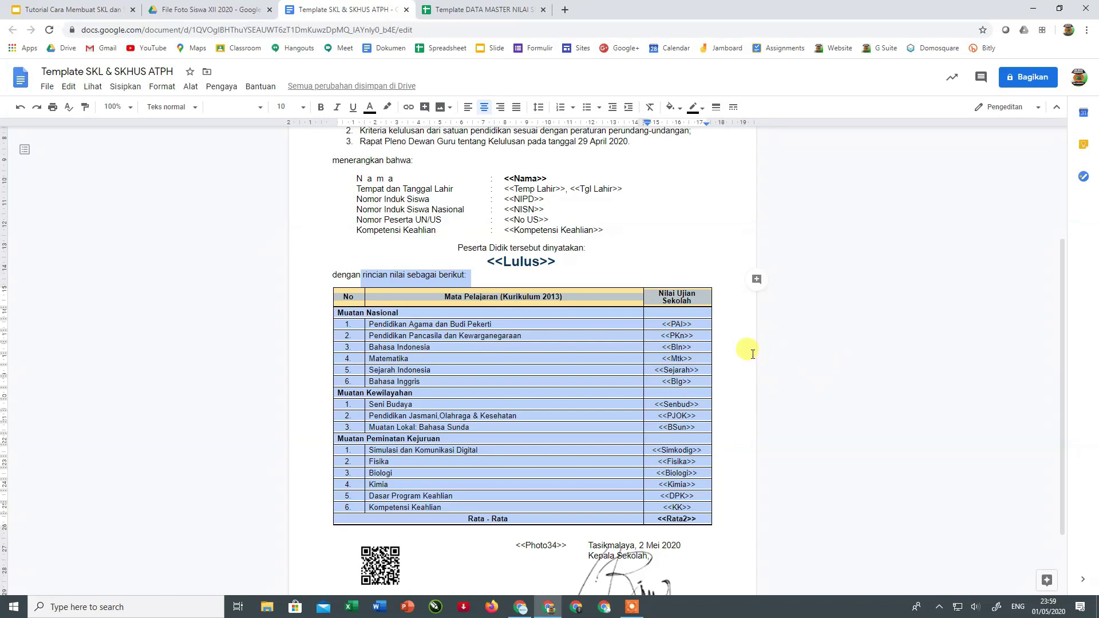
click(749, 219)
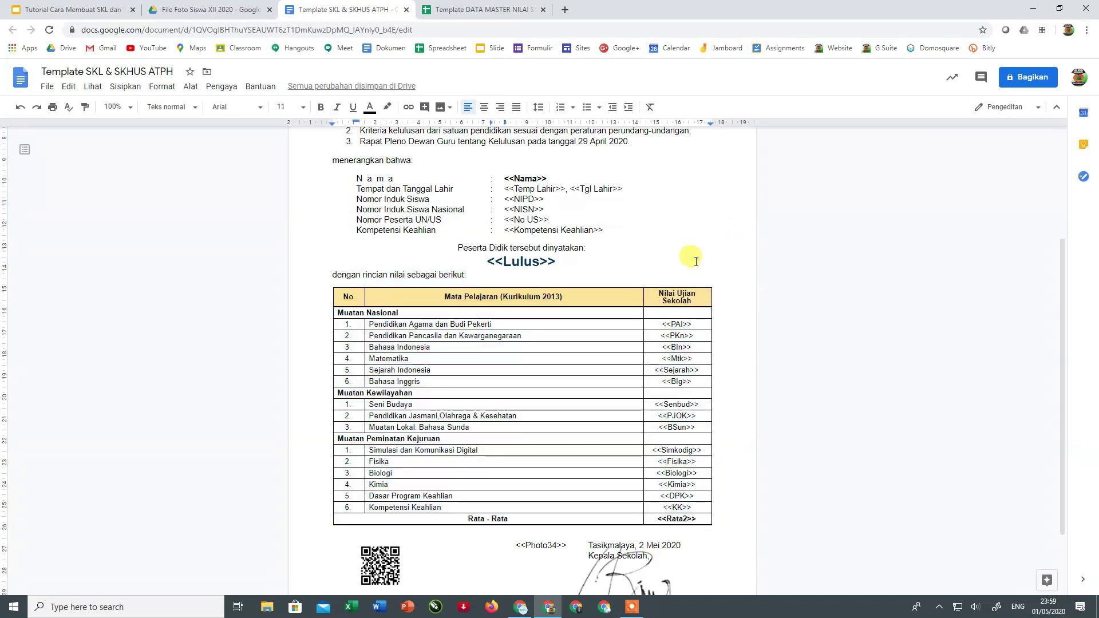
- Highlight the <<No Surat>> tag and the grade tags in the score column
scroll(667, 261, up, 3)
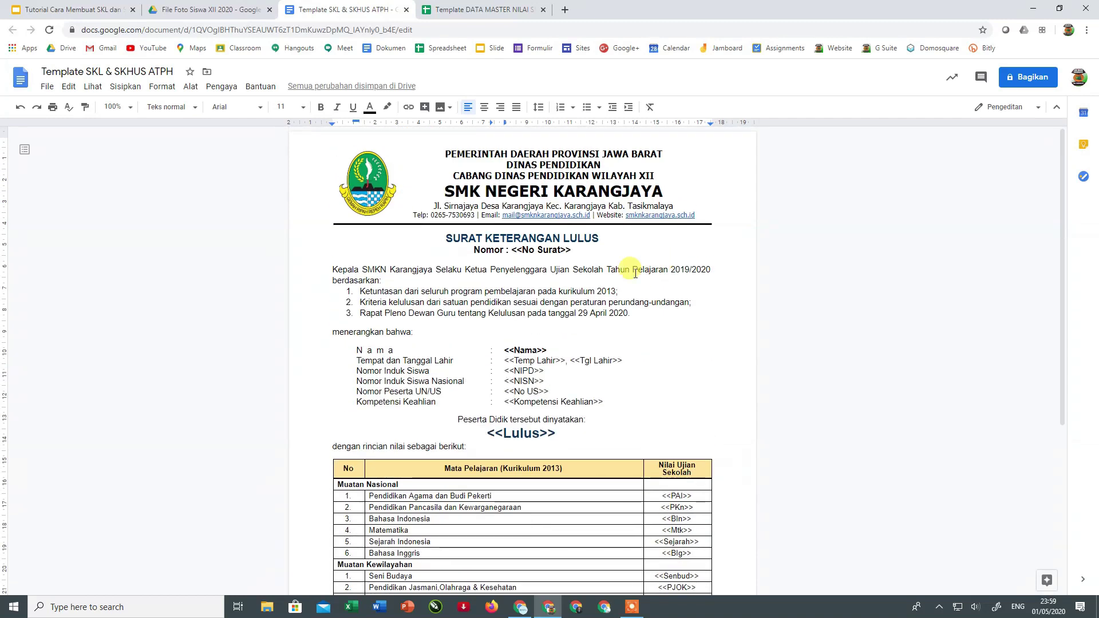
drag(511, 250, 566, 251)
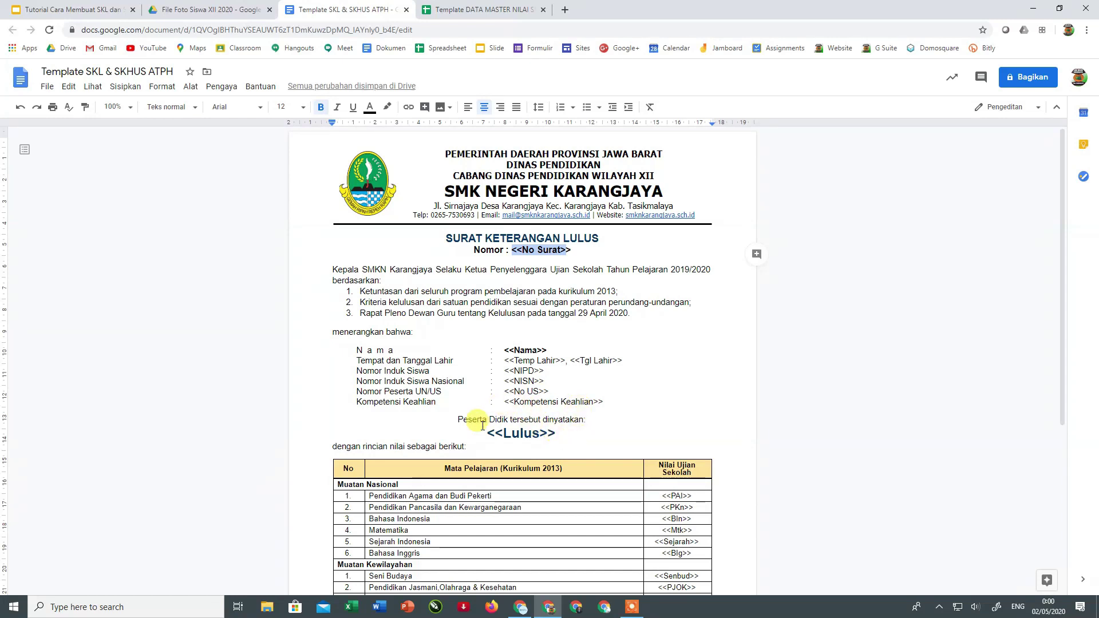
scroll(481, 425, down, 3)
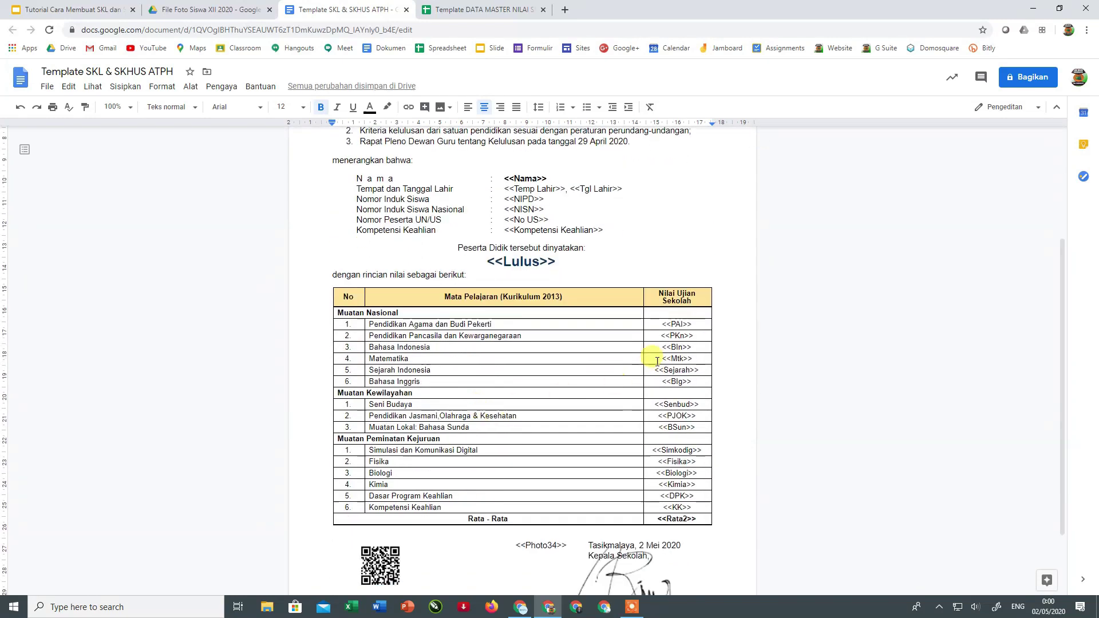
drag(667, 323, 684, 507)
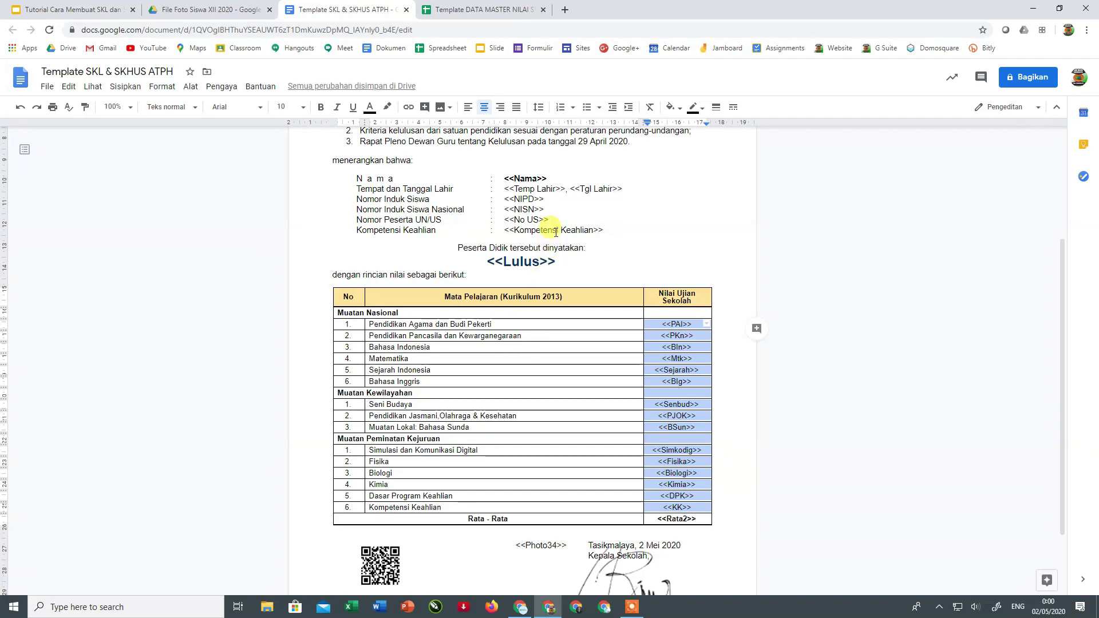
scroll(555, 232, up, 3)
scroll(578, 317, down, 3)
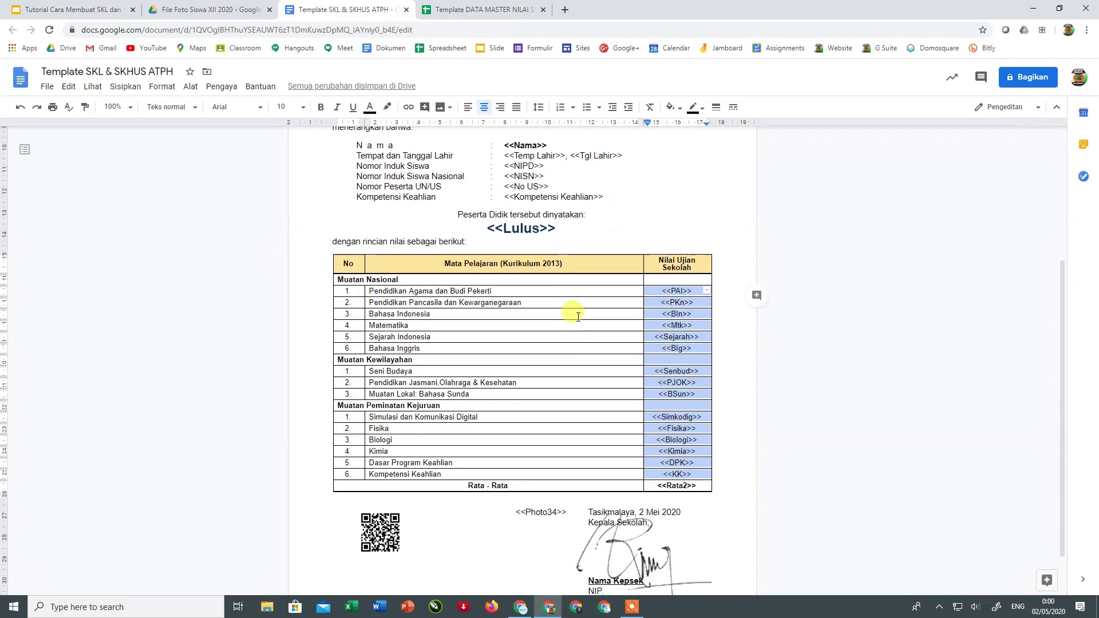
scroll(575, 315, down, 1)
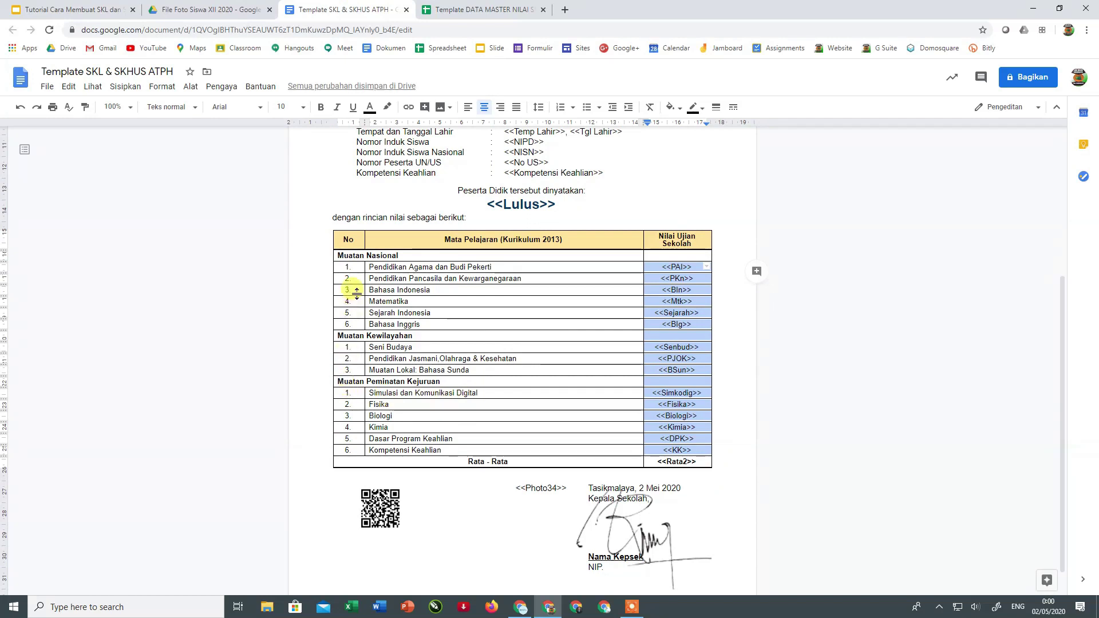
drag(339, 254, 627, 449)
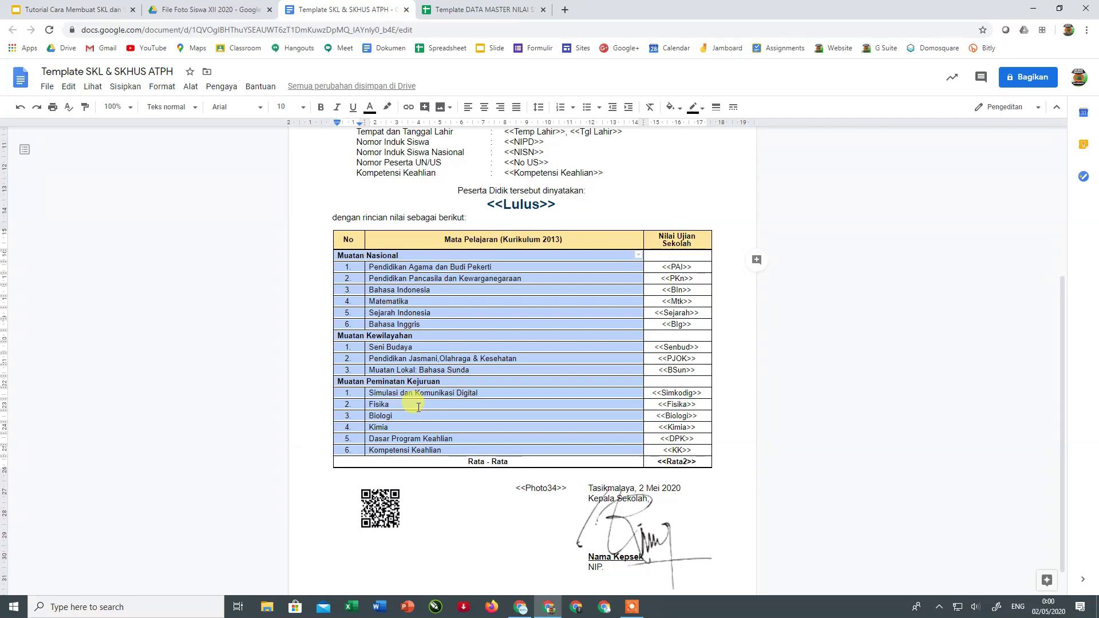
drag(563, 239, 501, 237)
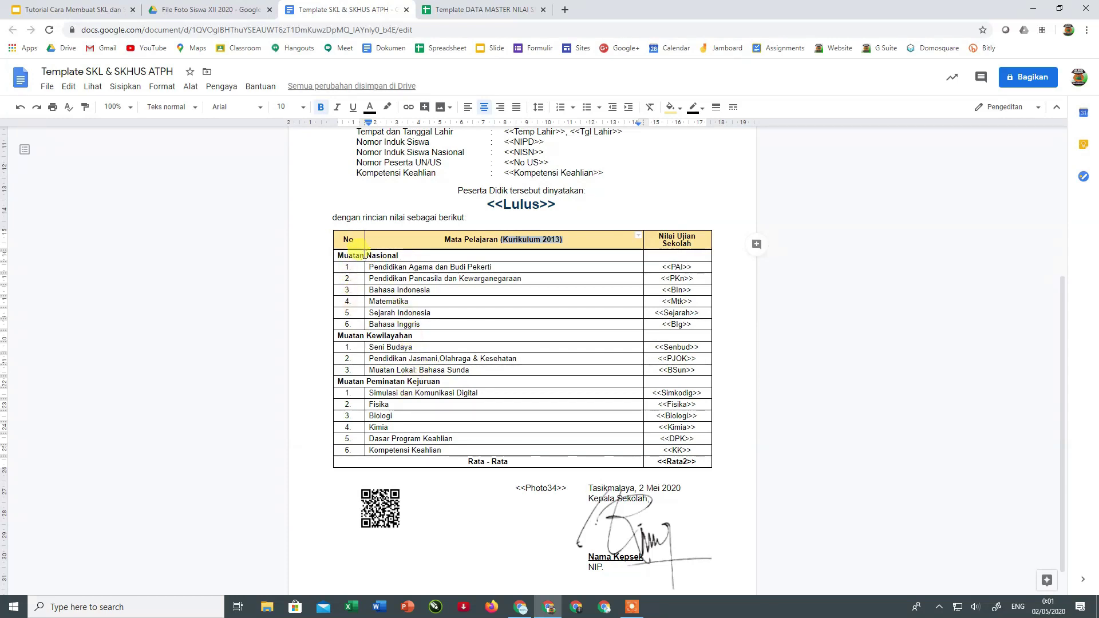
scroll(492, 347, up, 1)
click(496, 346)
scroll(496, 343, up, 1)
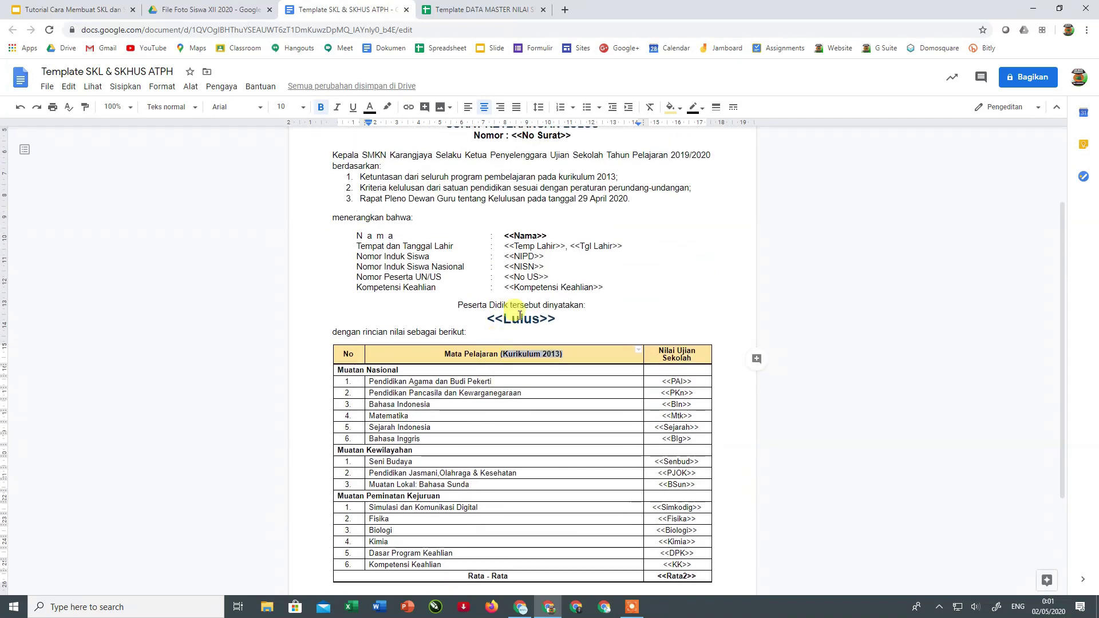
scroll(566, 305, up, 2)
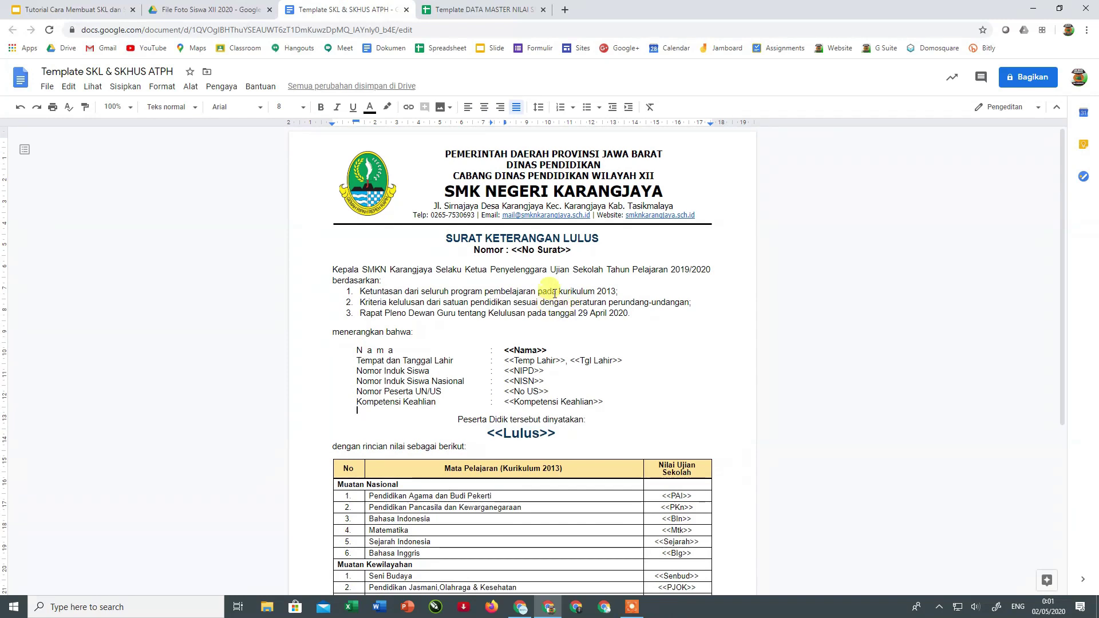
scroll(546, 293, down, 1)
scroll(547, 293, up, 1)
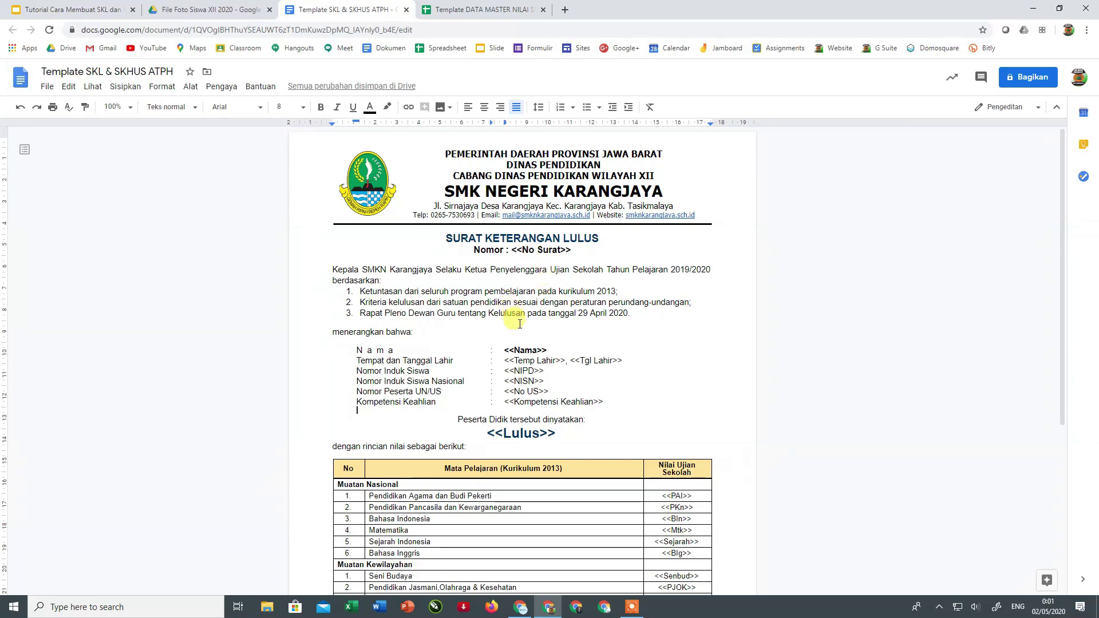
scroll(521, 315, down, 5)
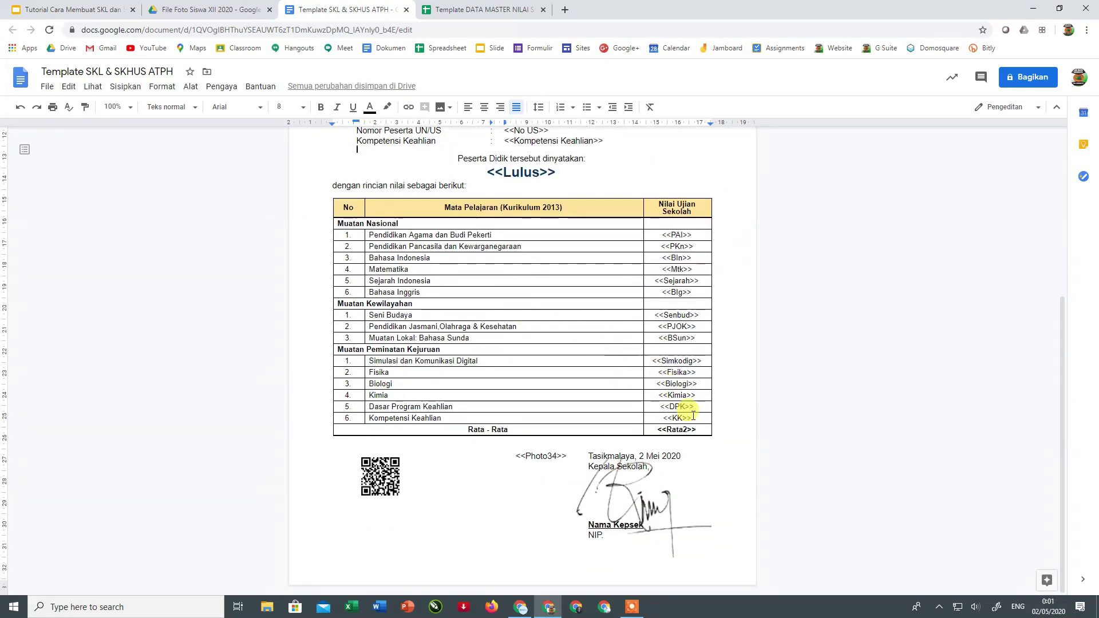
- Select the signature image beside Kepala Sekolah and bring up its context menu
click(639, 512)
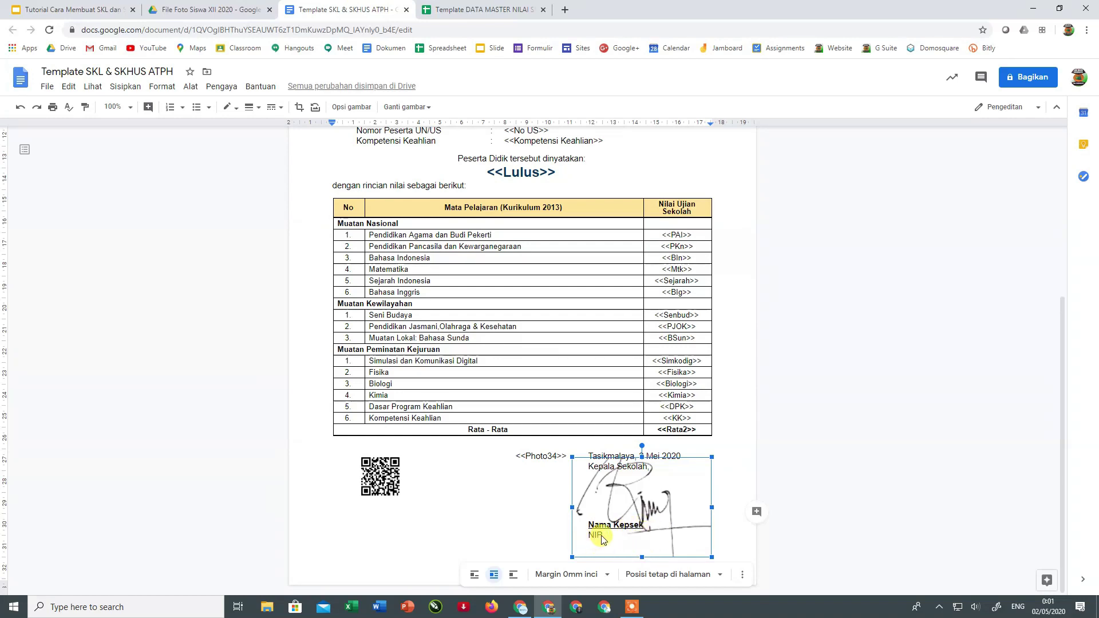
click(732, 462)
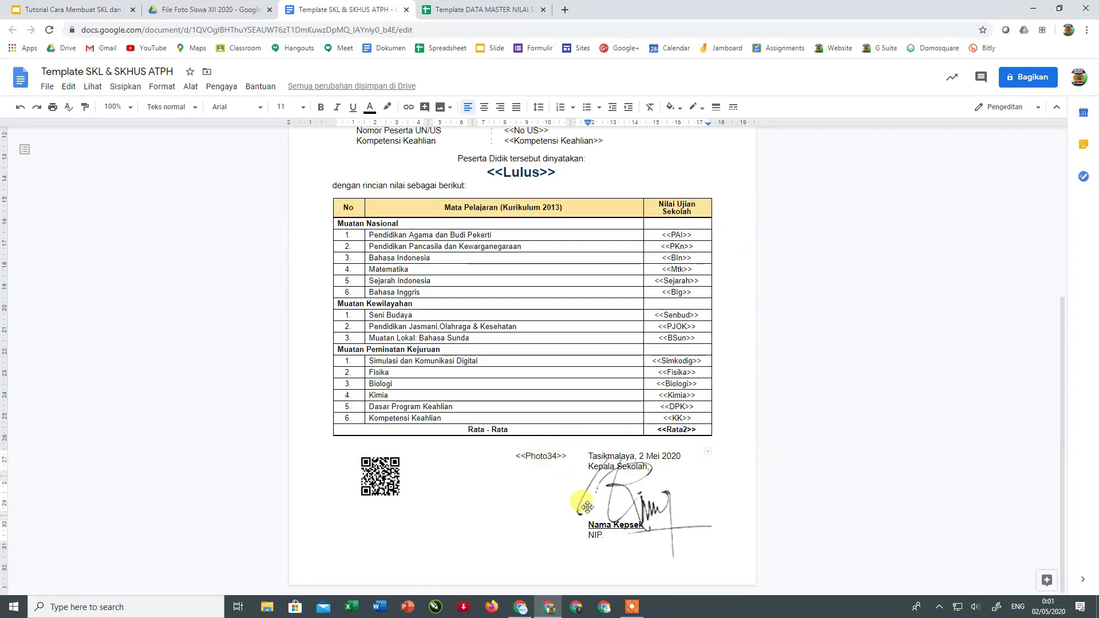
click(642, 511)
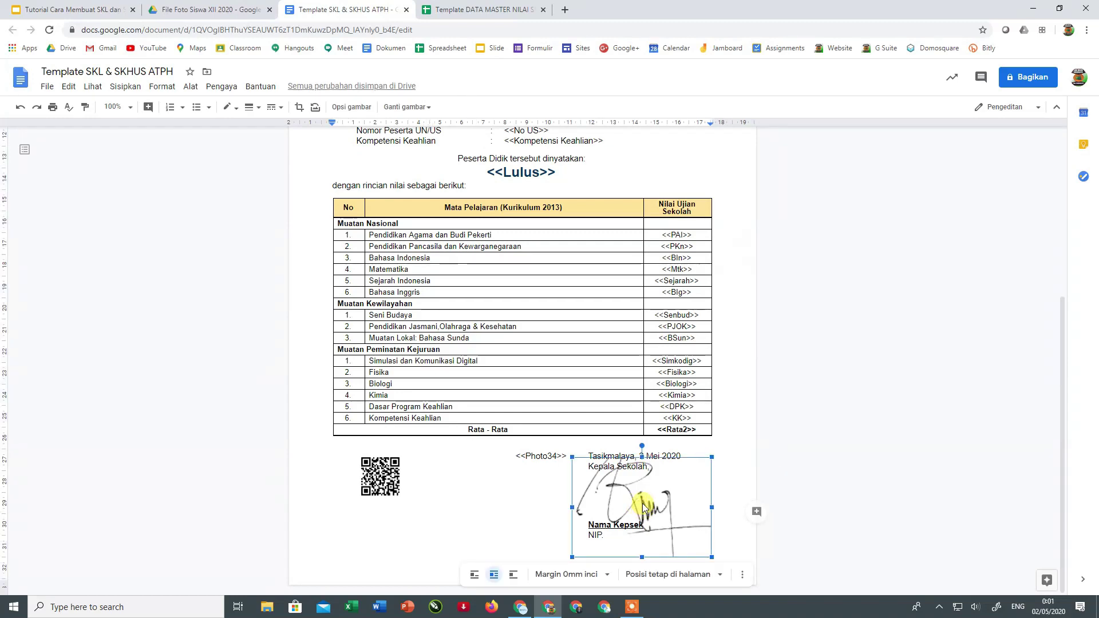
right_click(643, 507)
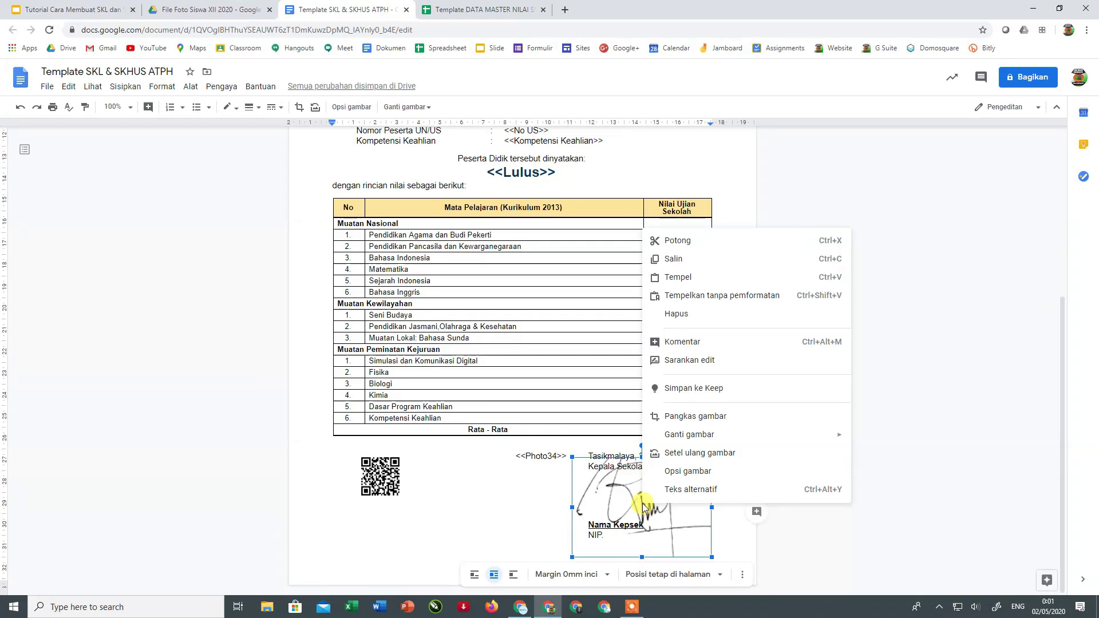
- Swap the signature for the stamped 'ttd cap' image from Drive and nudge it over the signature block
mouse_move(732, 436)
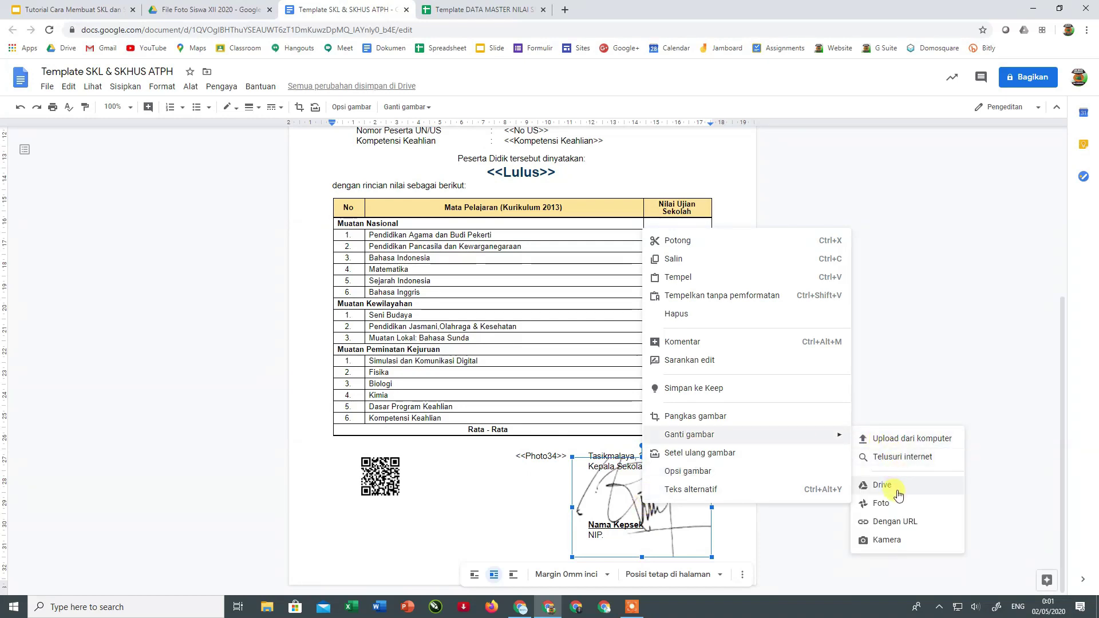
mouse_move(837, 436)
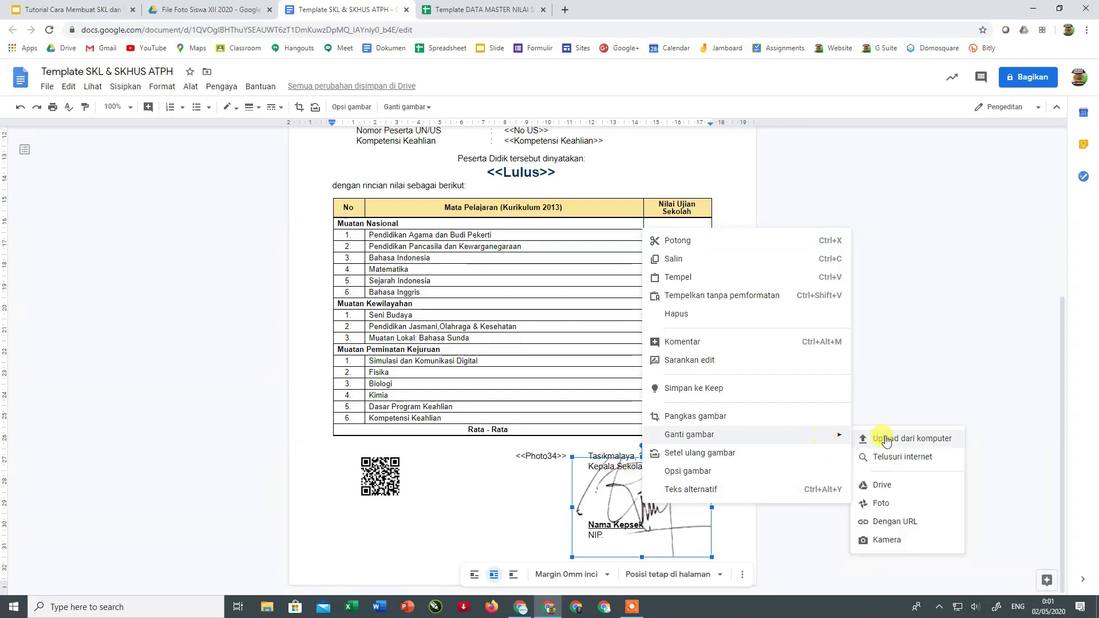
click(894, 491)
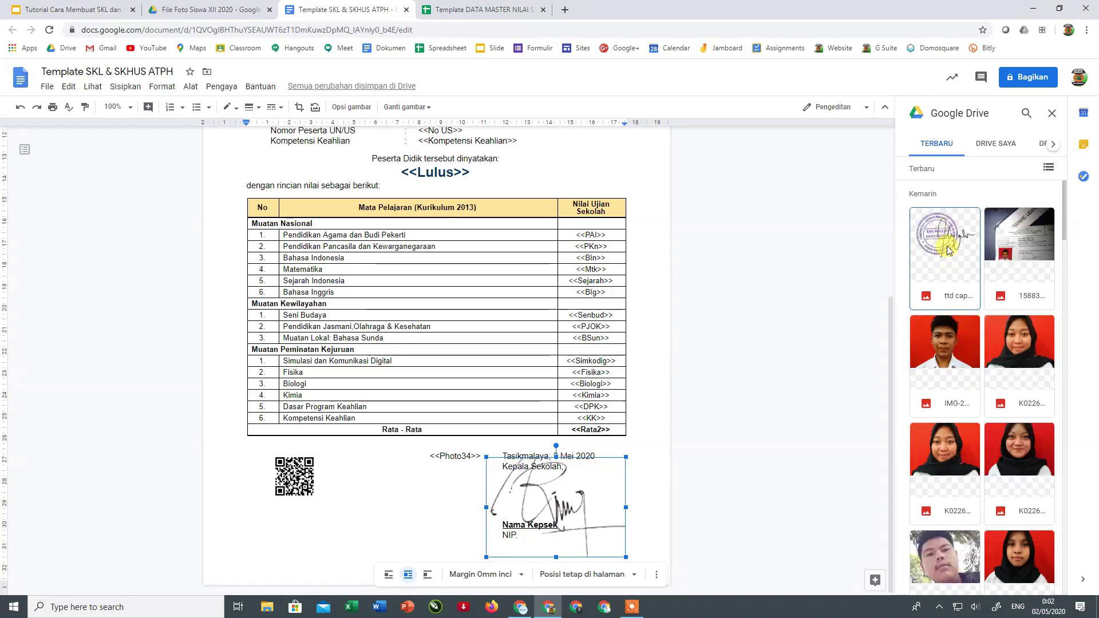
click(947, 250)
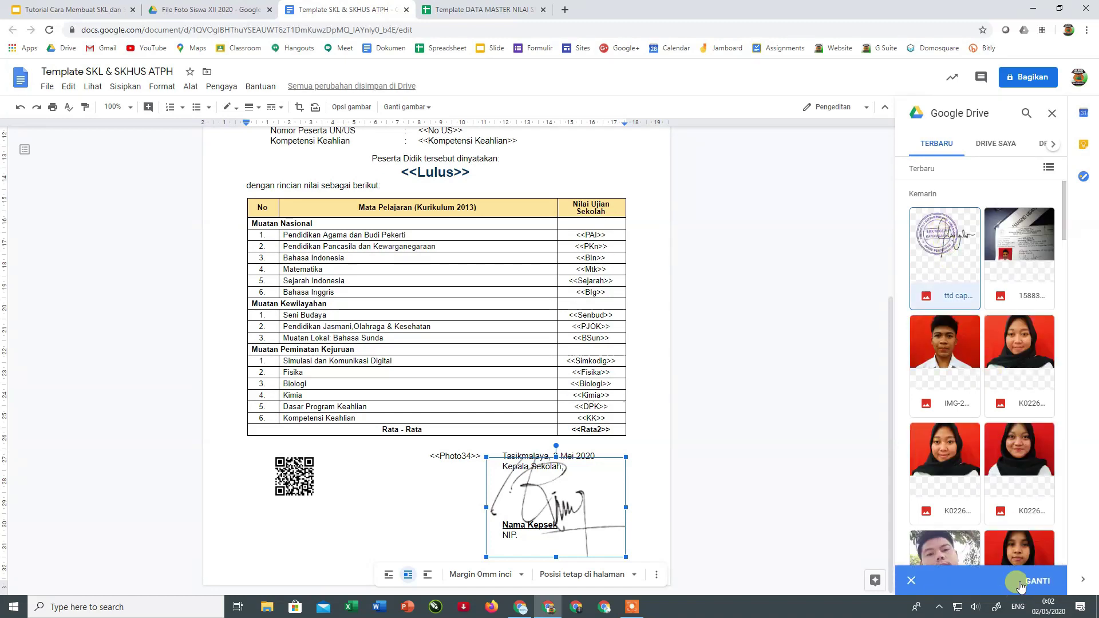
click(1028, 582)
click(632, 501)
drag(632, 500, 621, 490)
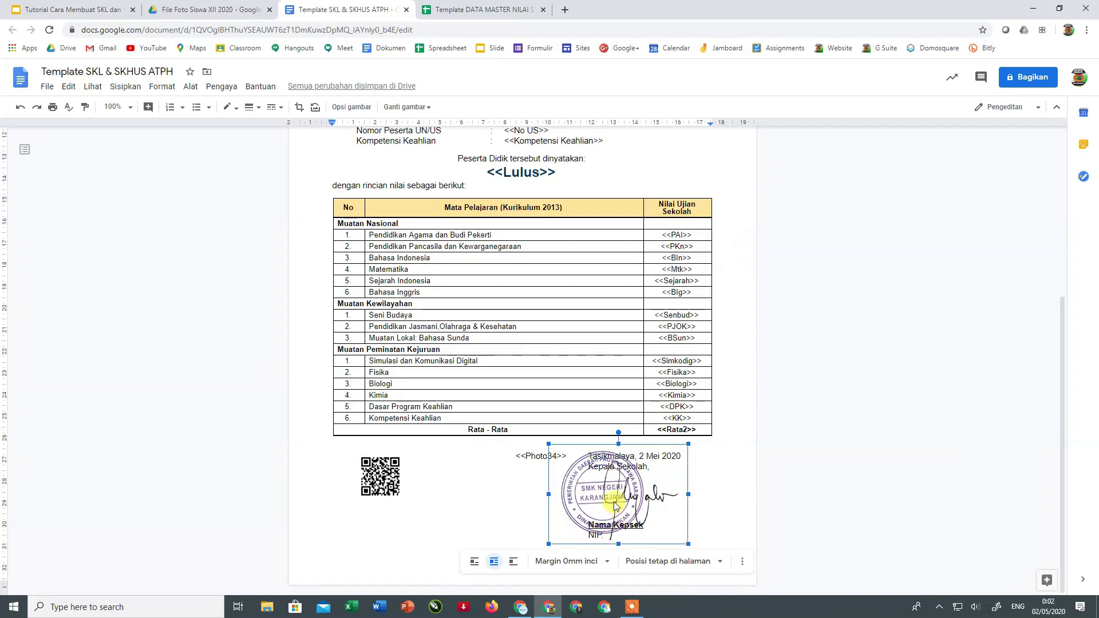
- Settle the stamp image over the Kepala Sekolah and Nama Kepsek lines
click(833, 454)
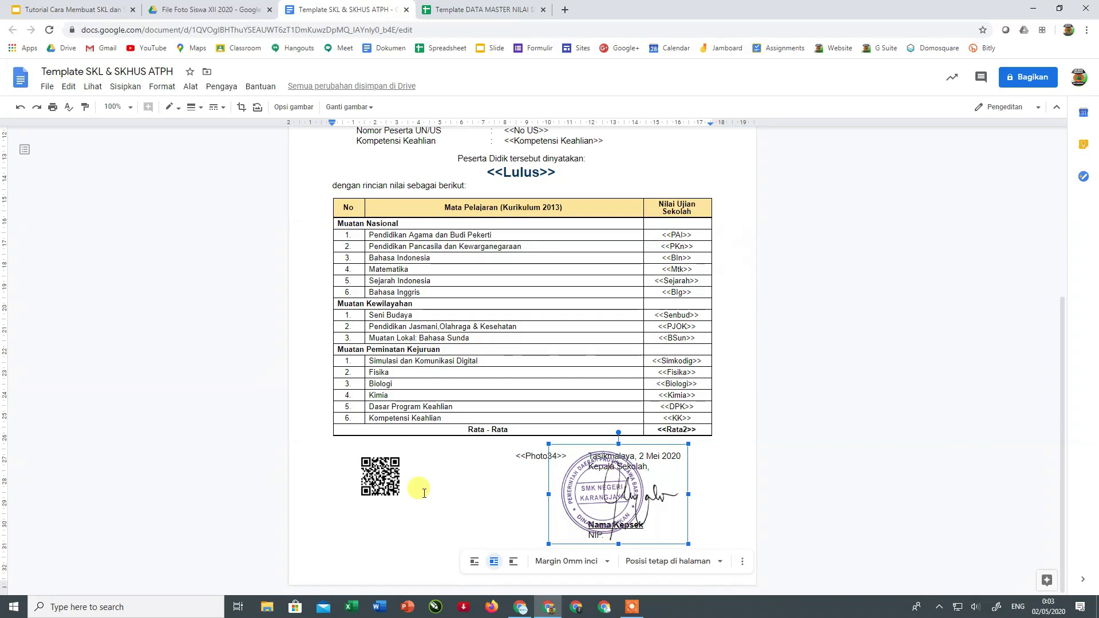
click(393, 475)
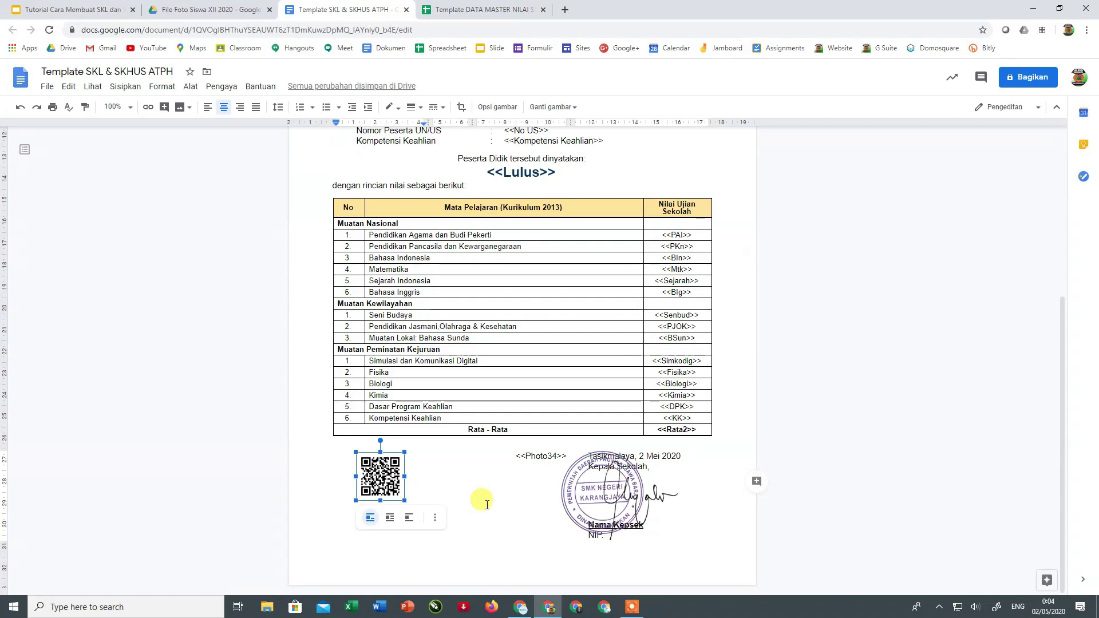
scroll(447, 420, up, 5)
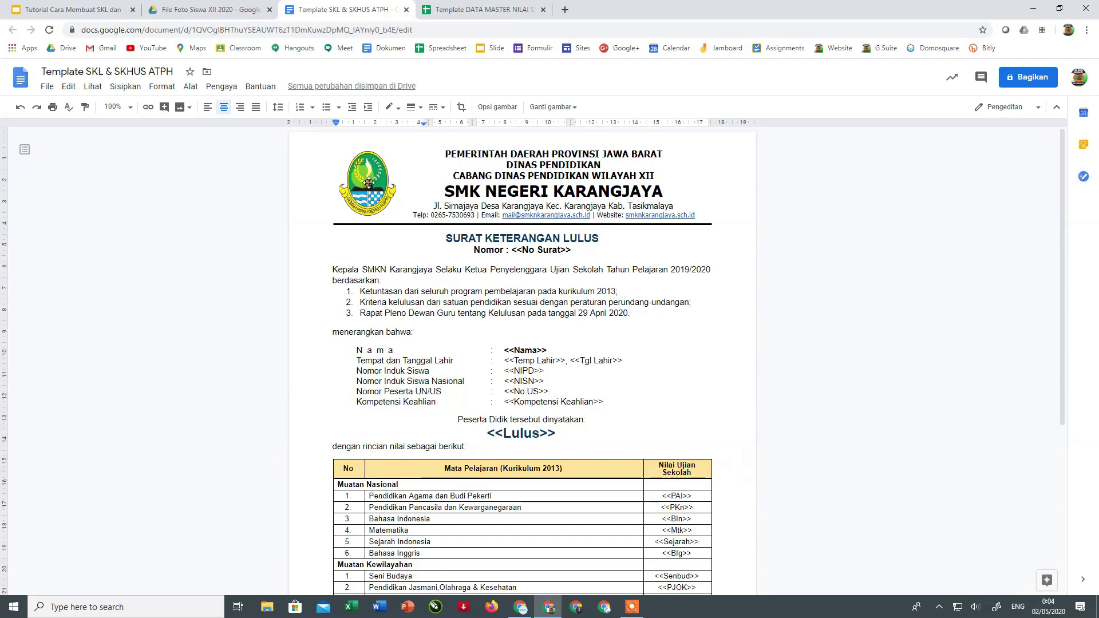
click(369, 183)
right_click(363, 171)
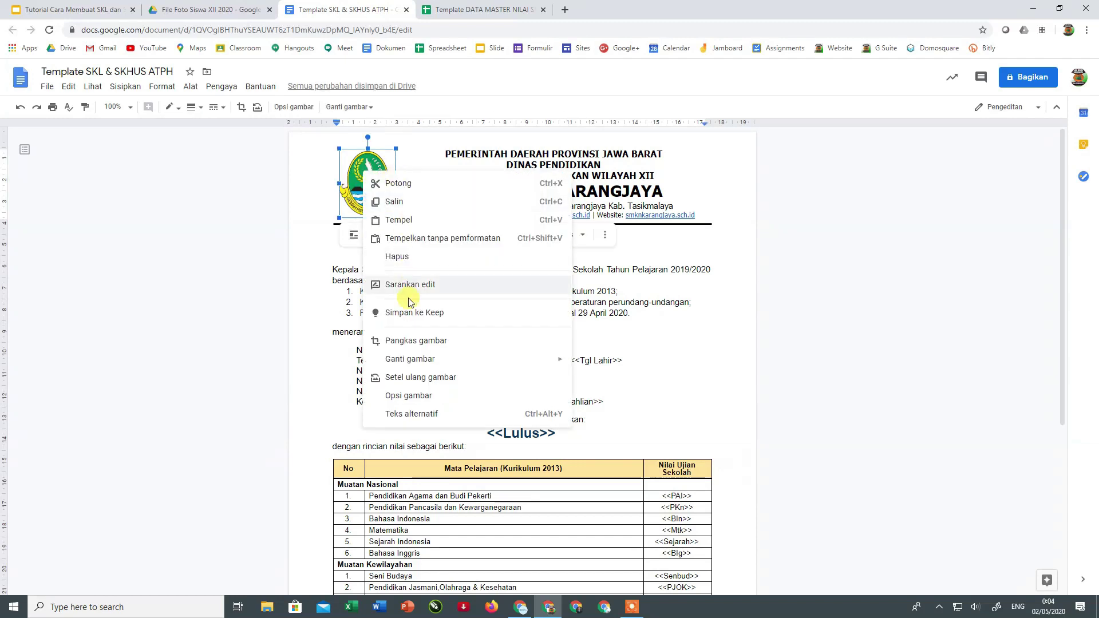
mouse_move(405, 360)
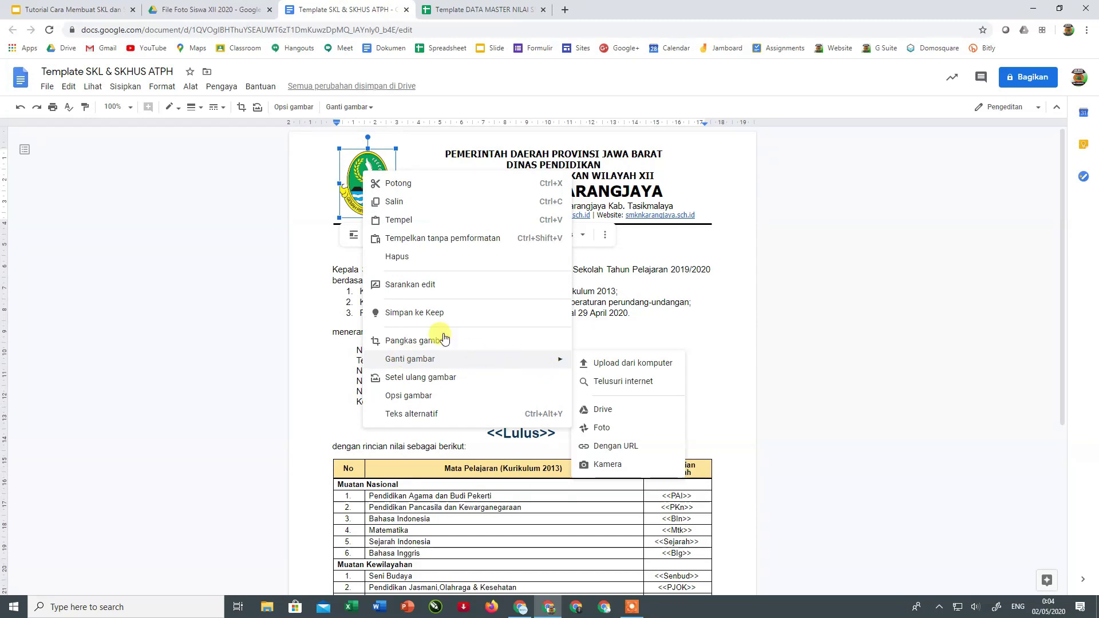
click(347, 250)
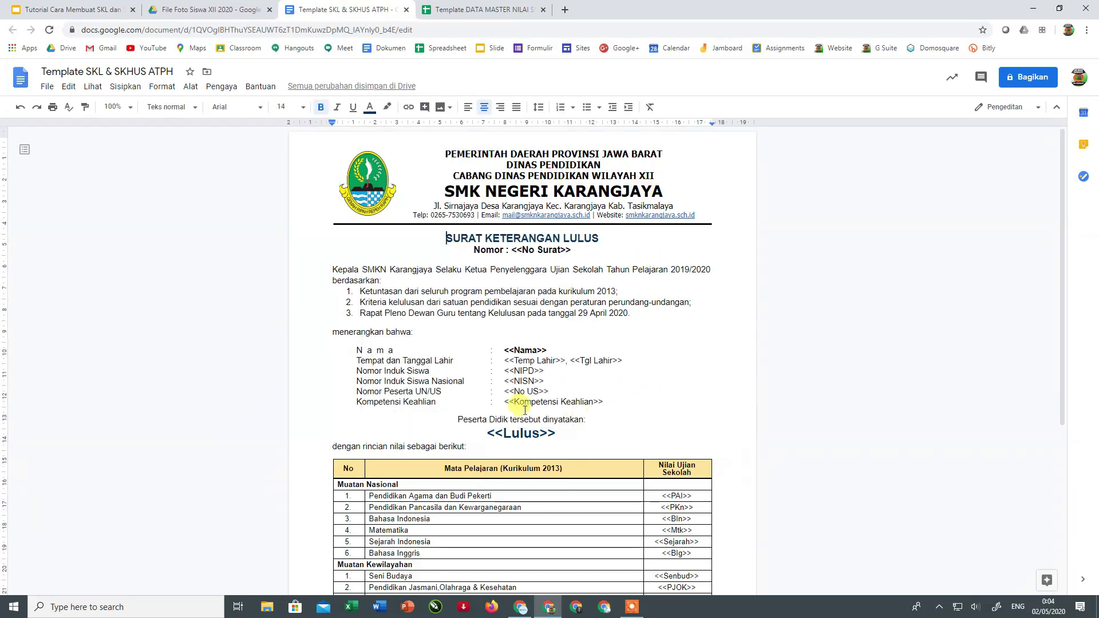
scroll(432, 358, down, 3)
scroll(439, 359, down, 2)
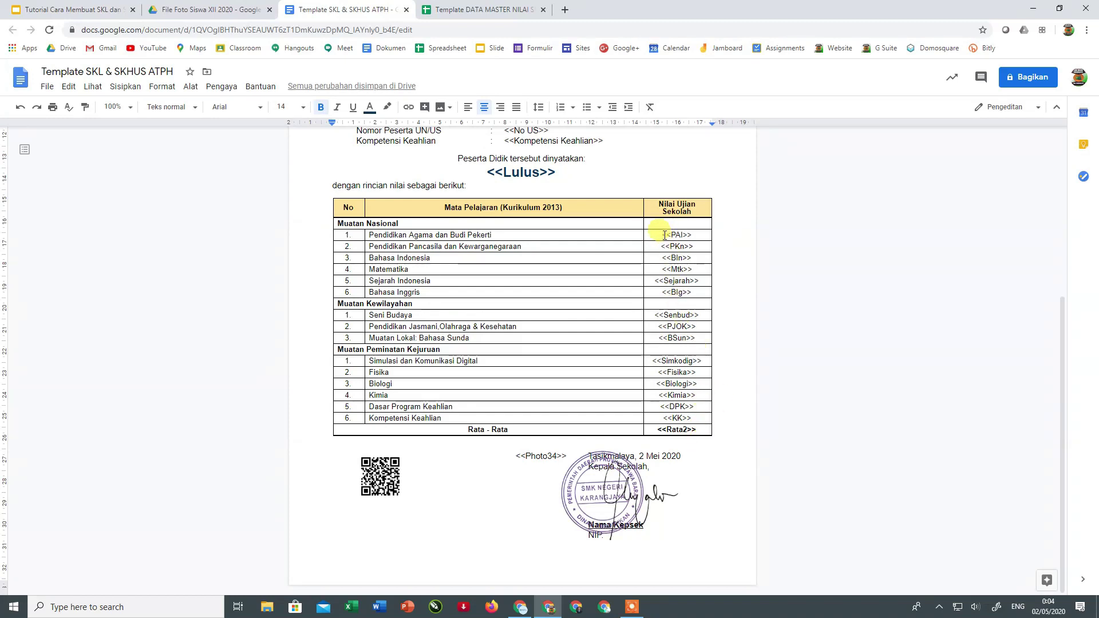
click(491, 175)
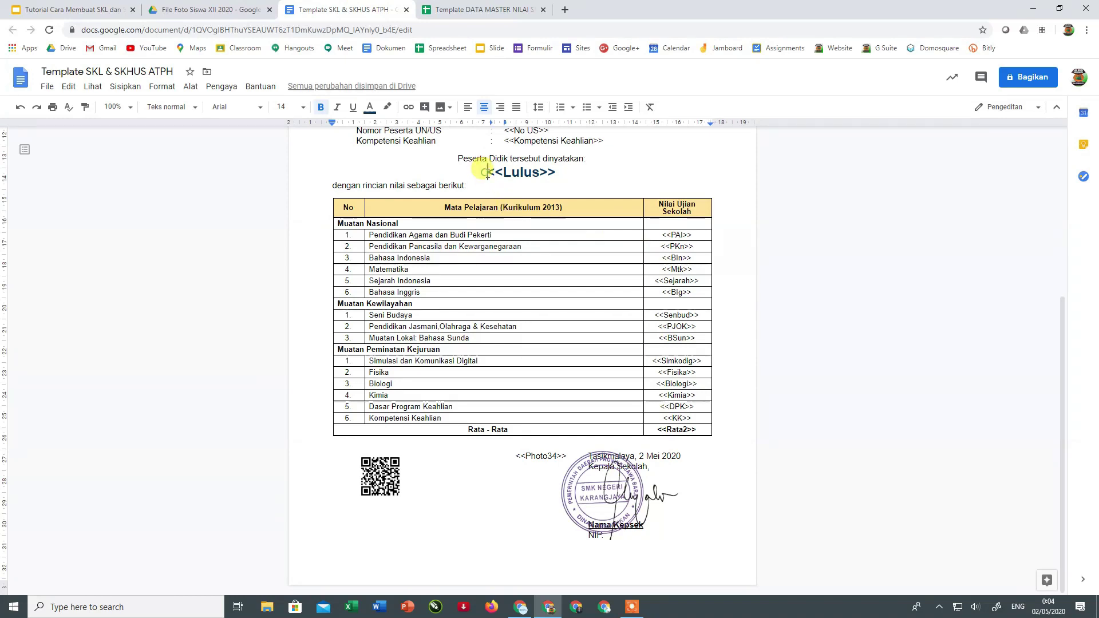
drag(491, 175, 499, 177)
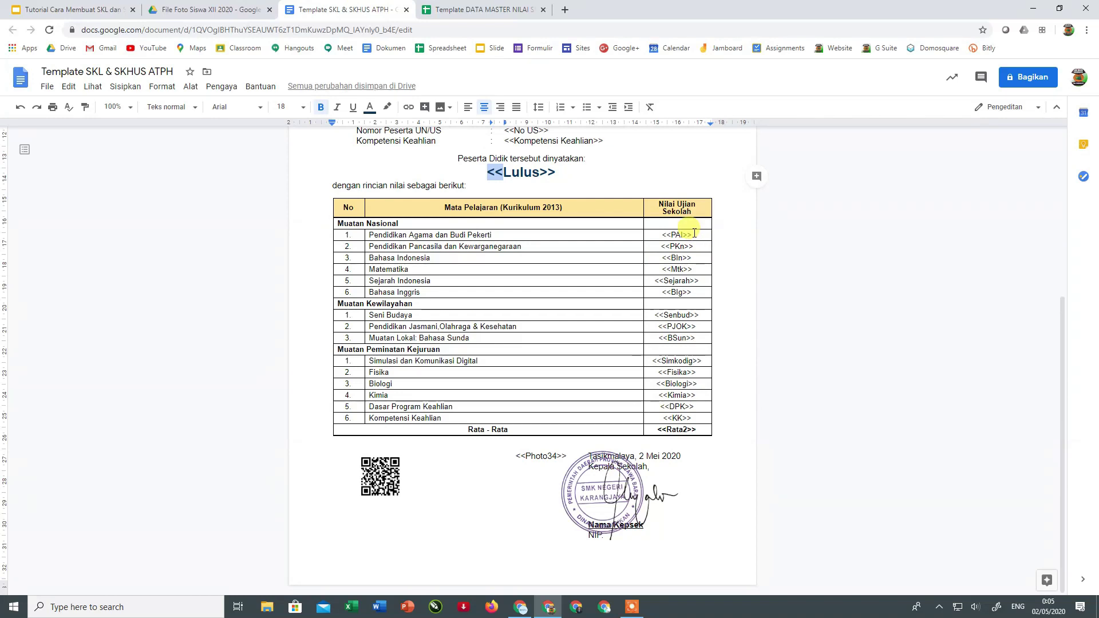
scroll(578, 240, up, 2)
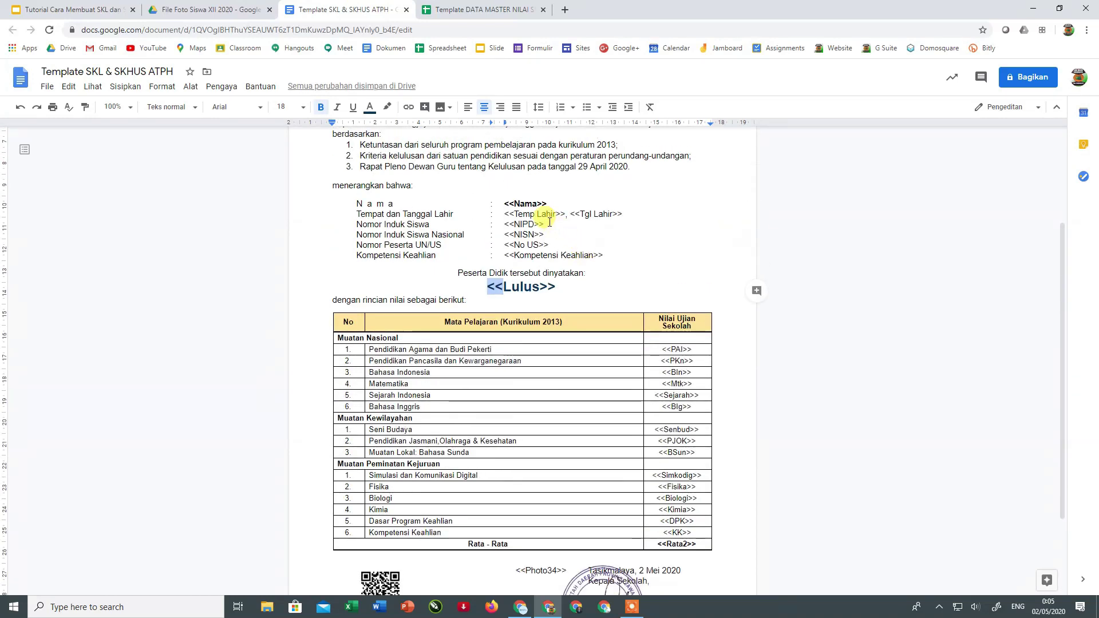
click(552, 285)
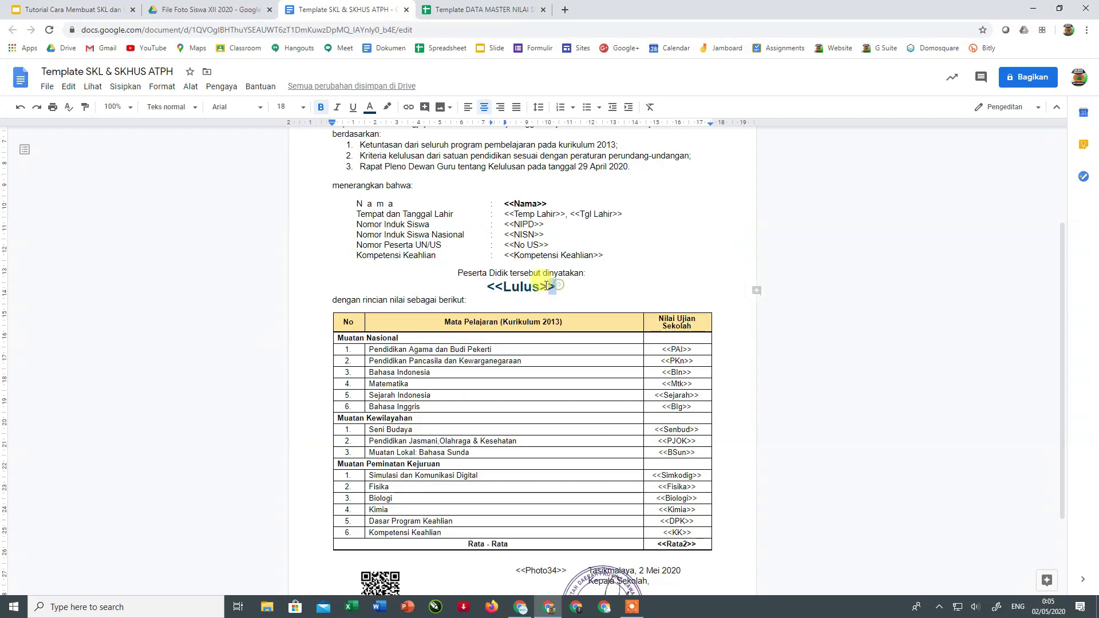
key(shift+Left)
key(shift+Left)
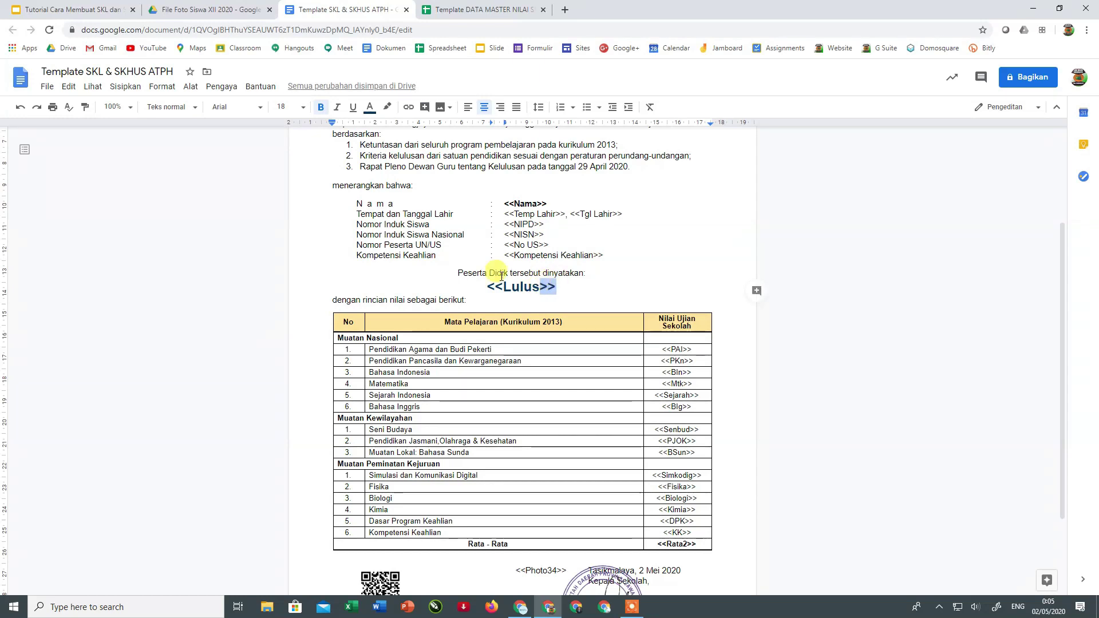
click(441, 9)
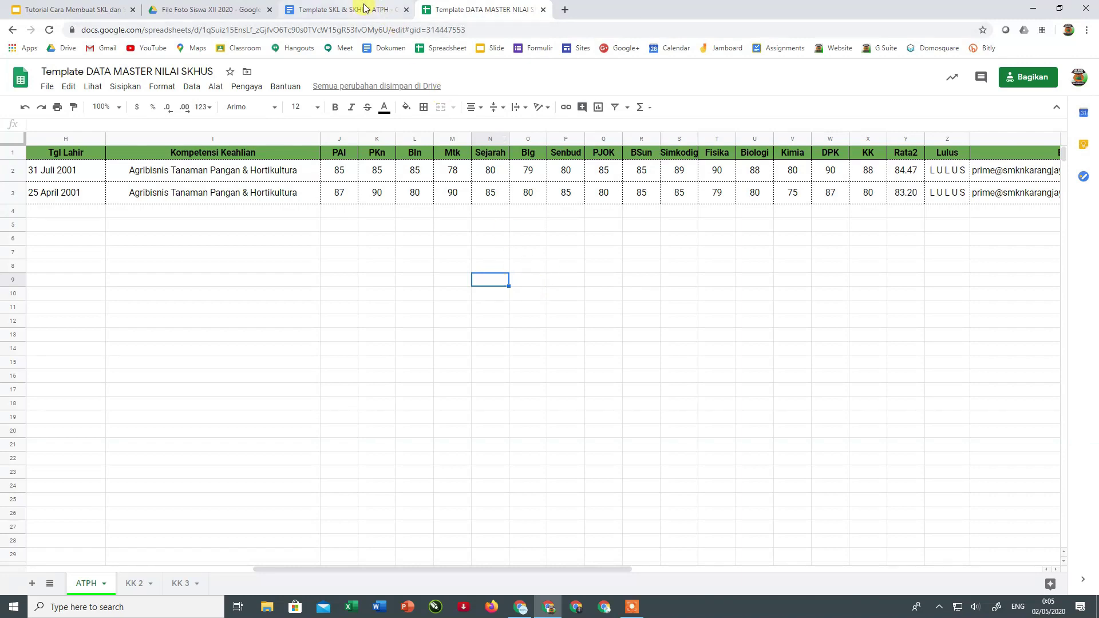
click(379, 10)
- Retype the << and >> brackets around Nama so the line reads <<Nama>>
click(547, 204)
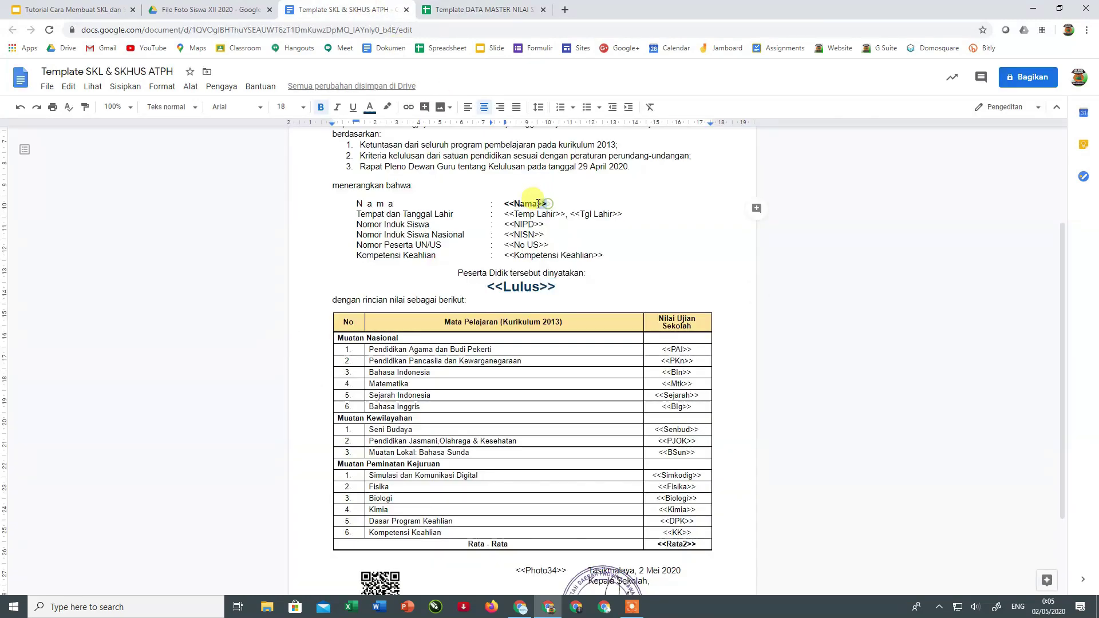
key(BackSpace)
key(BackSpace)
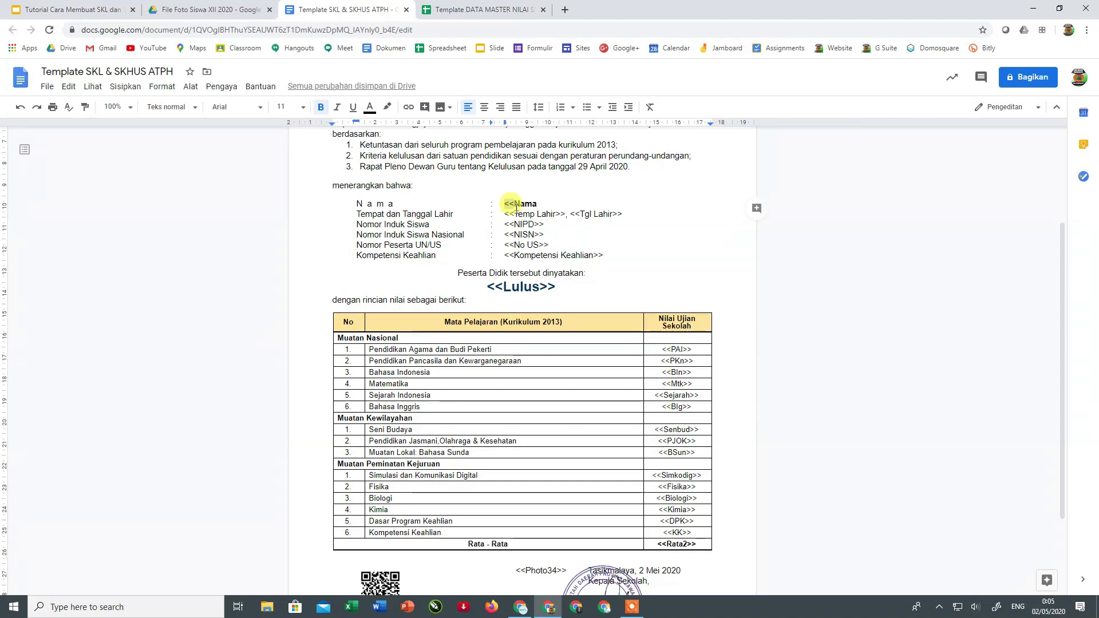
click(514, 205)
key(BackSpace)
key(BackSpace)
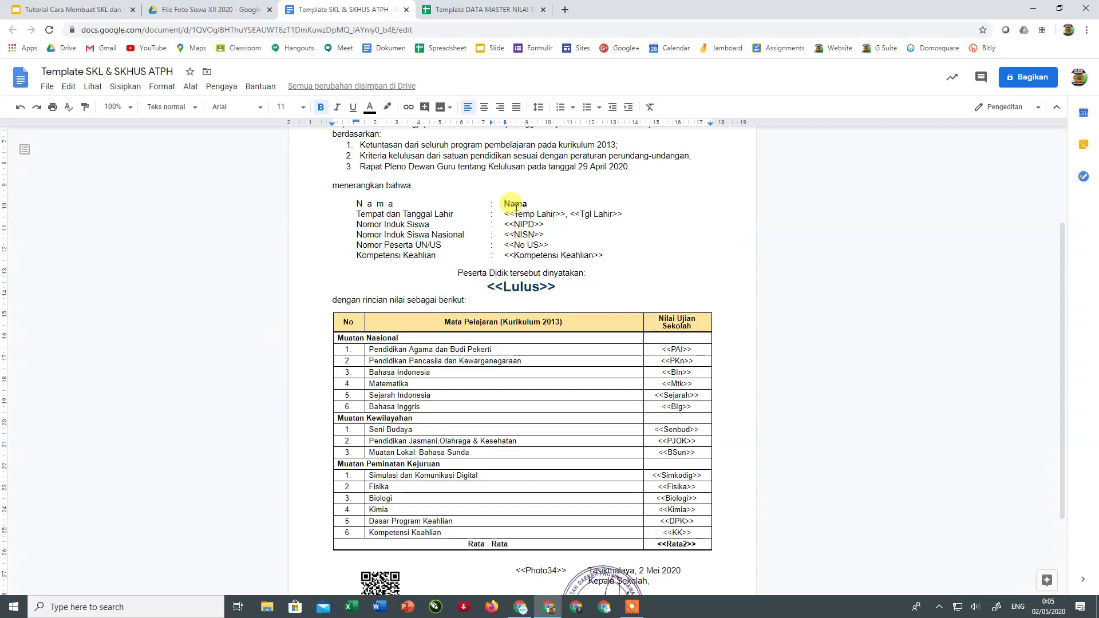
text(<<)
click(541, 203)
text(>>)
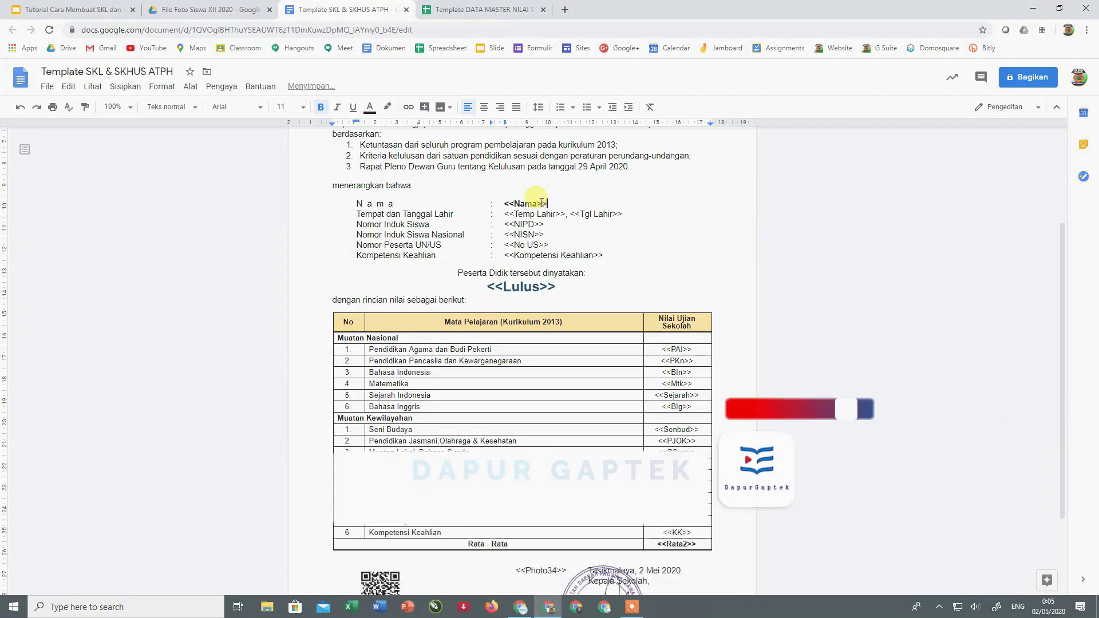
click(657, 224)
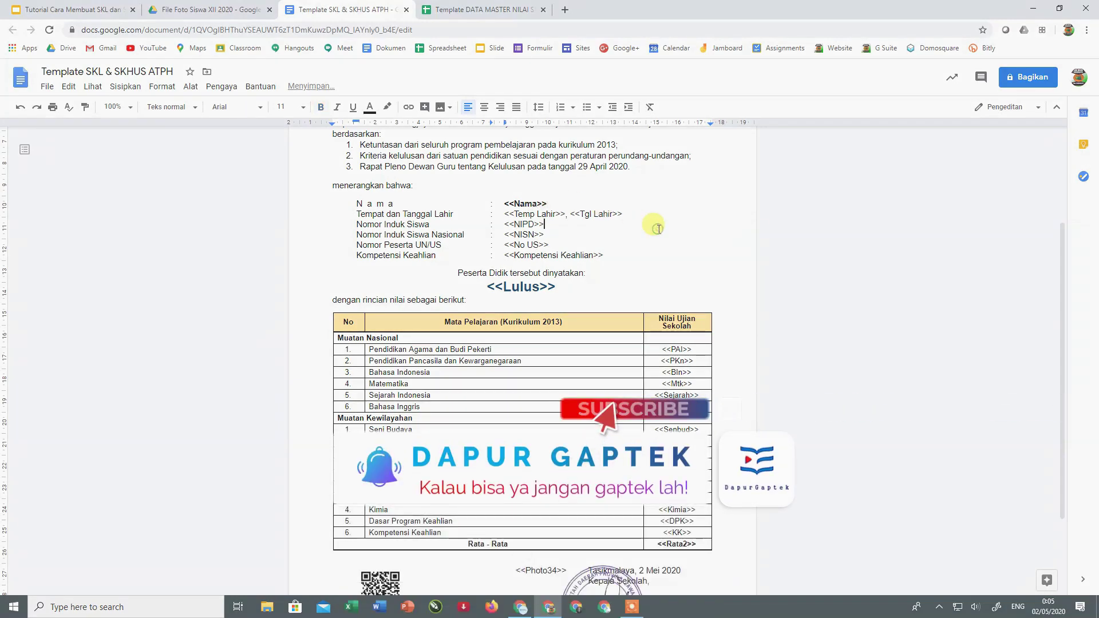
scroll(658, 238, up, 5)
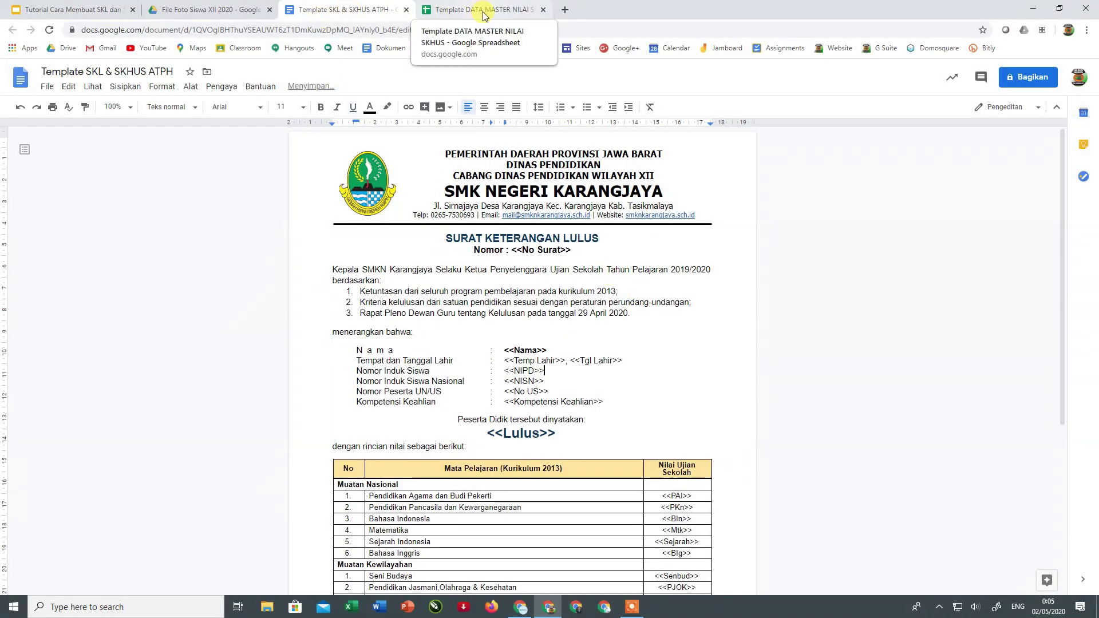
click(484, 14)
- Bring up the Template DATA MASTER NILAI SKHUS spreadsheet scrolled back to column A
click(356, 10)
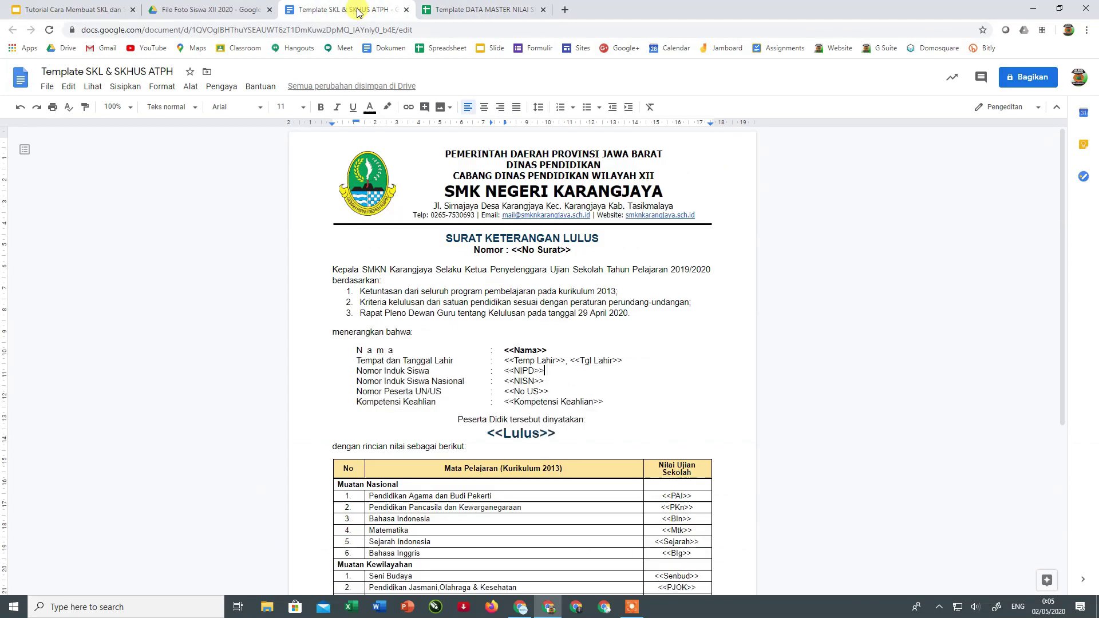
click(449, 11)
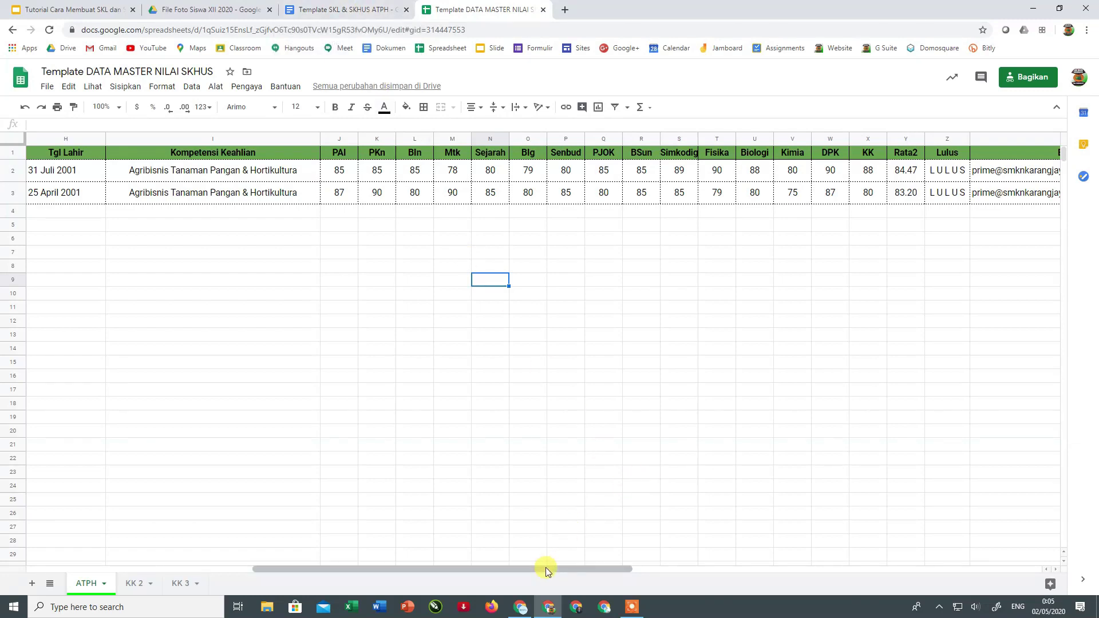
drag(551, 570, 303, 545)
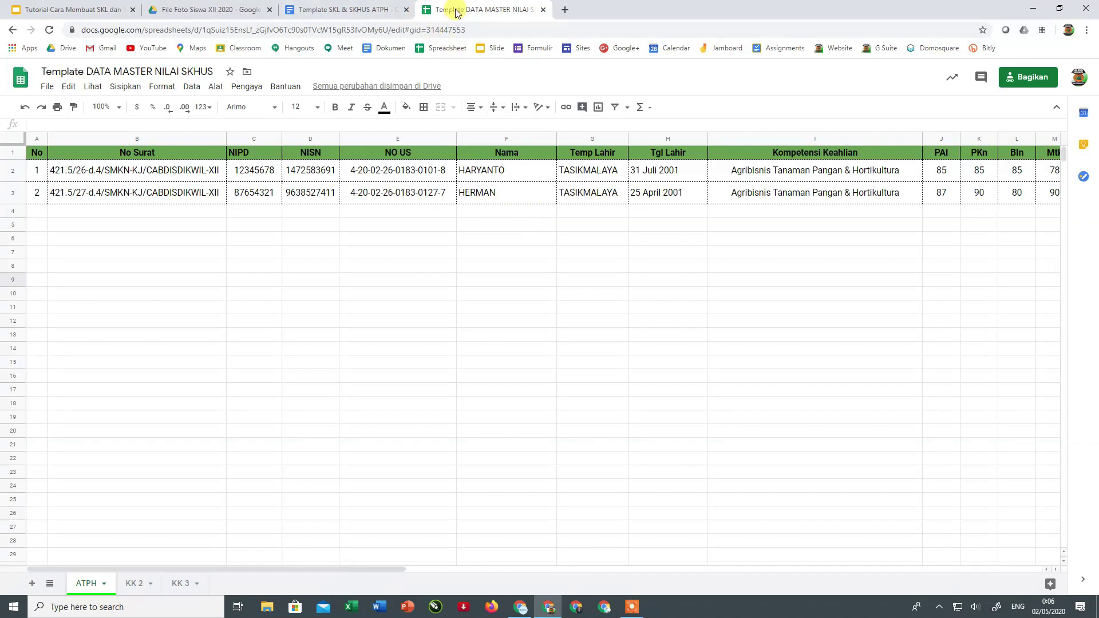
- Compare the SKL template with the data sheet, then expand Pengaya > Autocrat
click(332, 11)
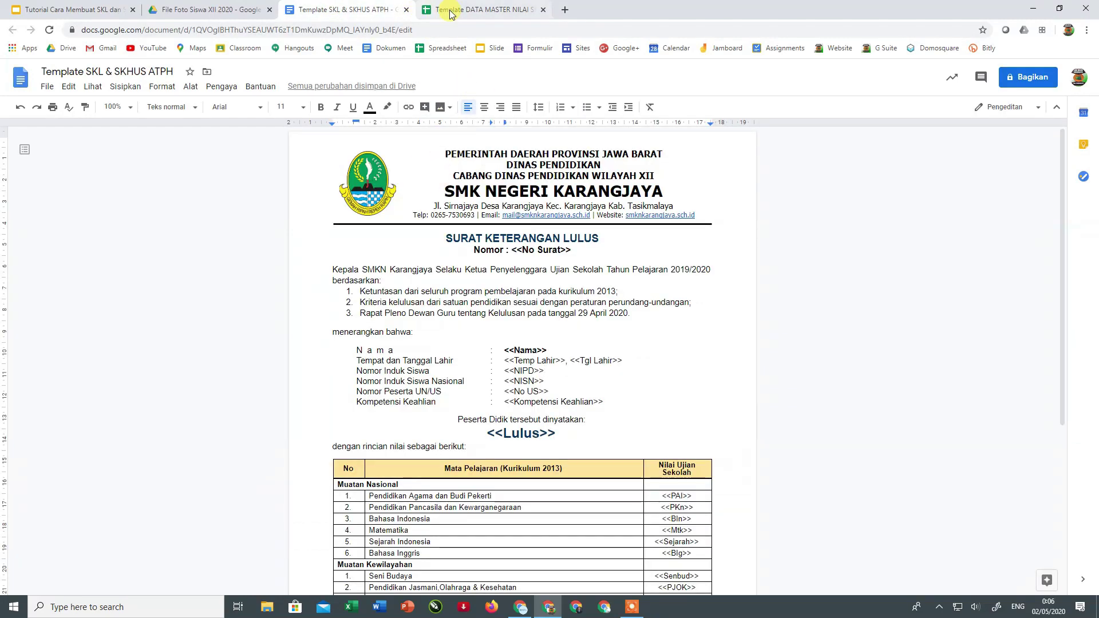
click(460, 12)
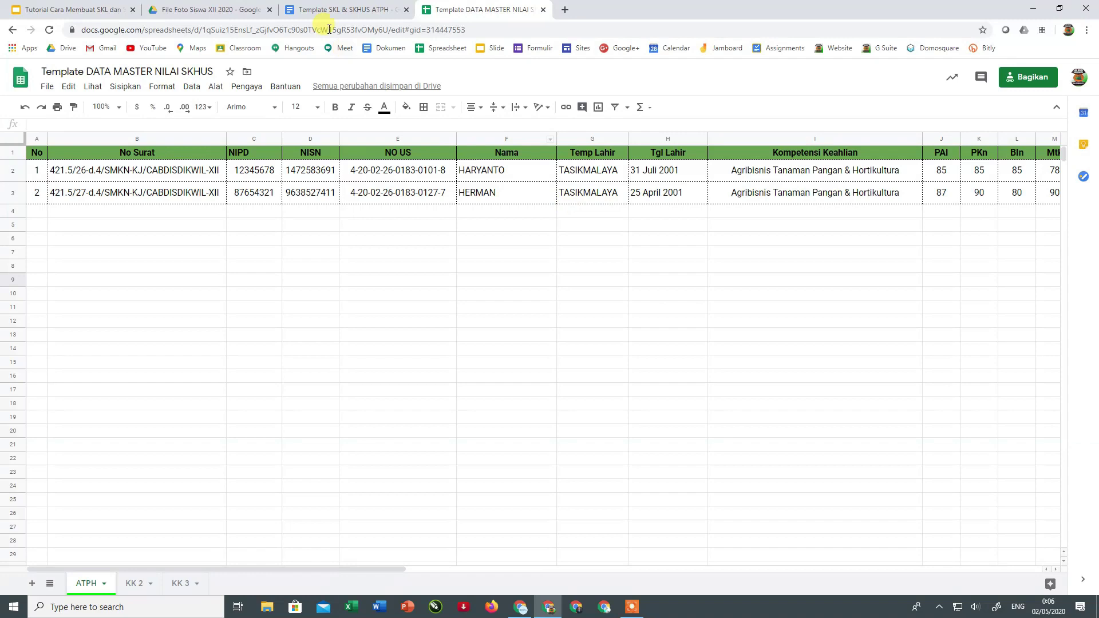
click(319, 12)
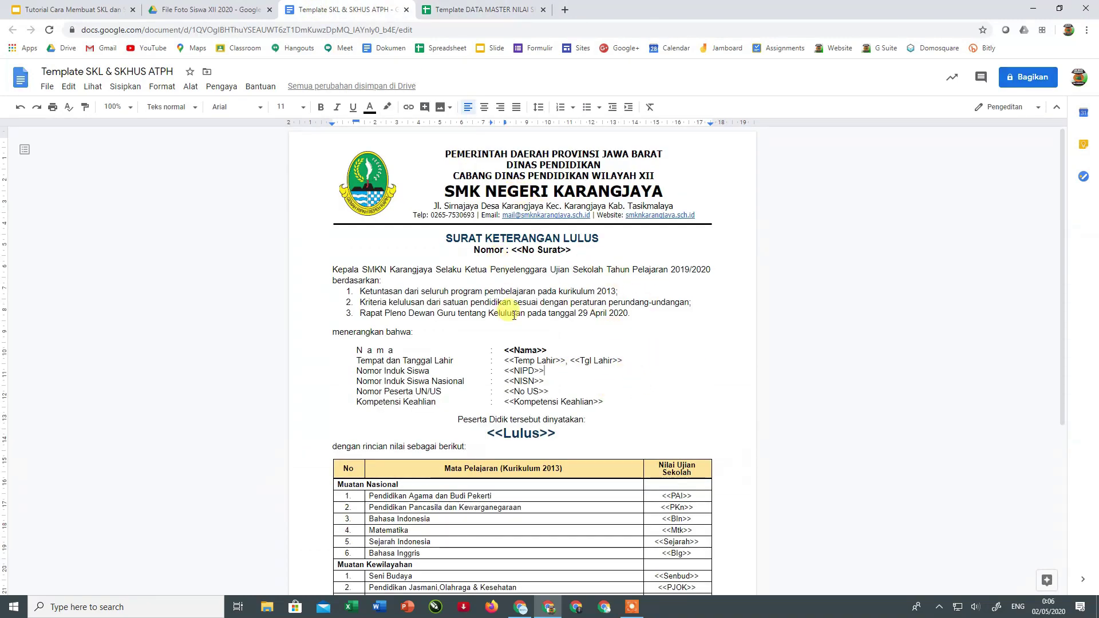
click(456, 8)
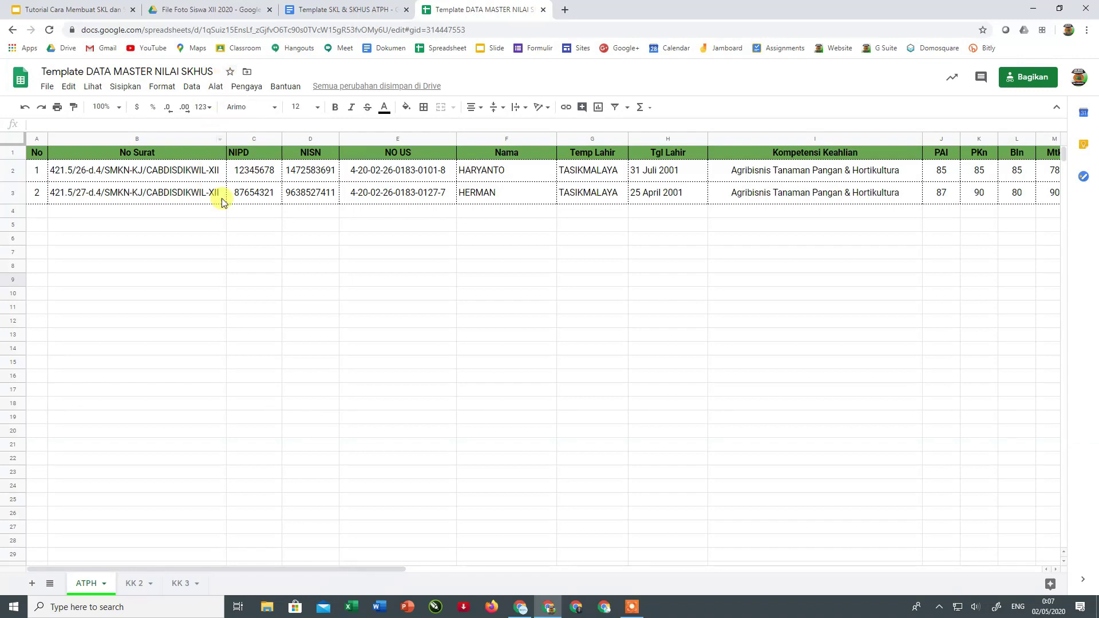
click(241, 93)
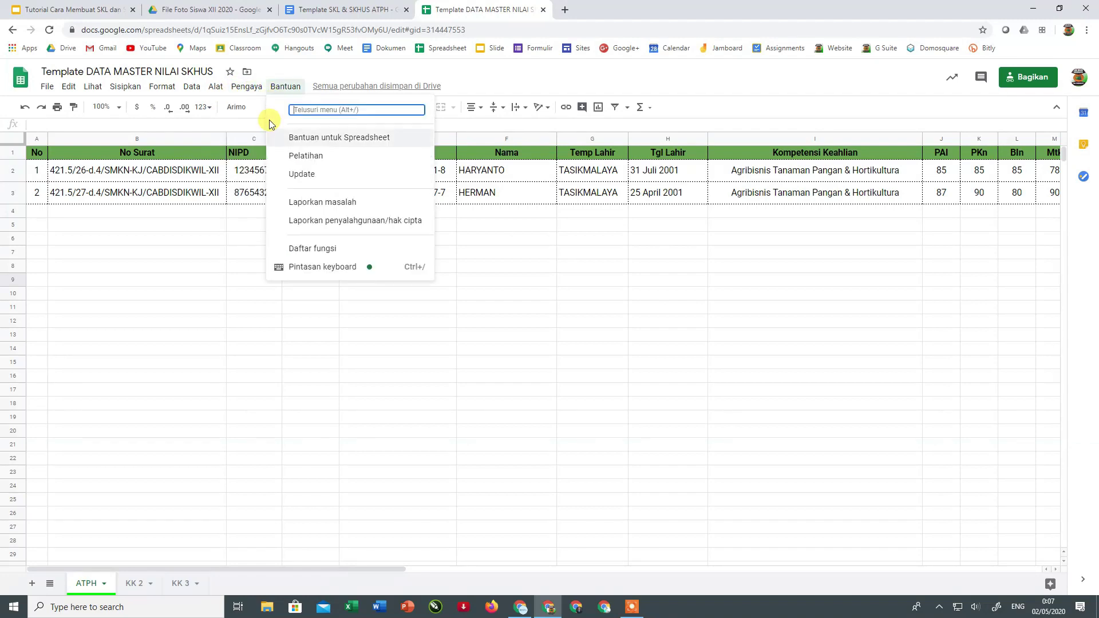
mouse_move(275, 139)
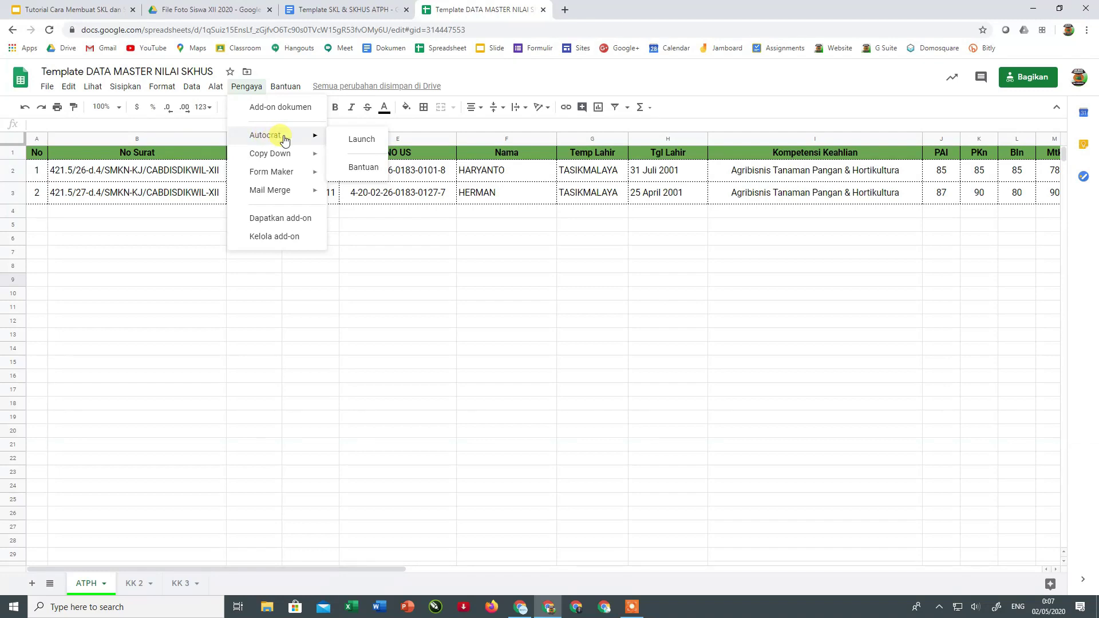
- Search the Marketplace for 'autocra', check Autocrat's page shows it installed, and close it
click(280, 222)
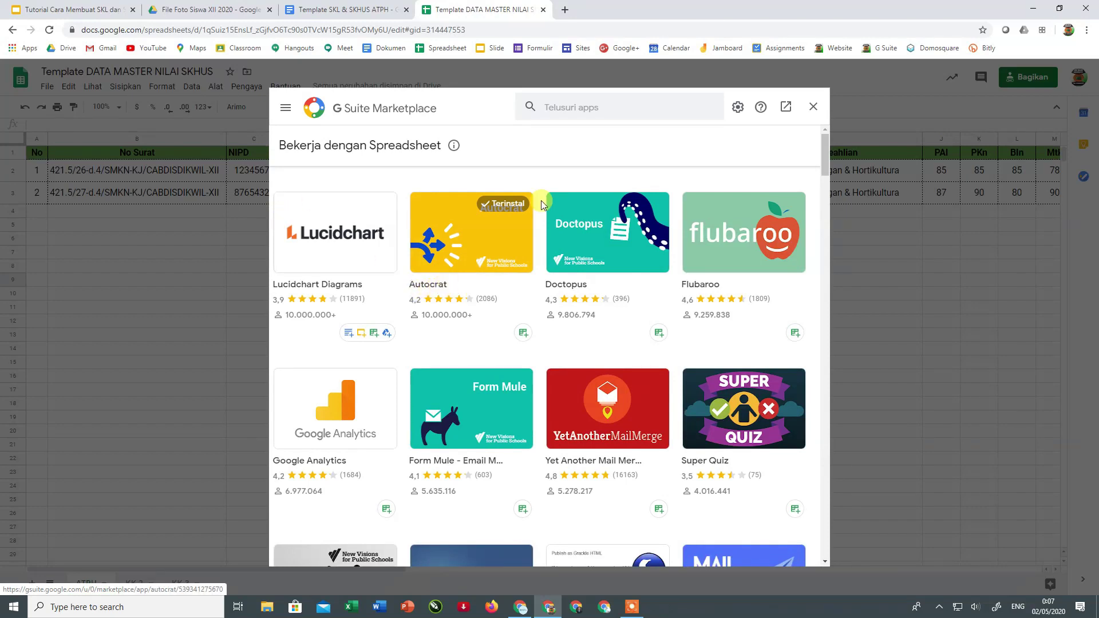
click(563, 107)
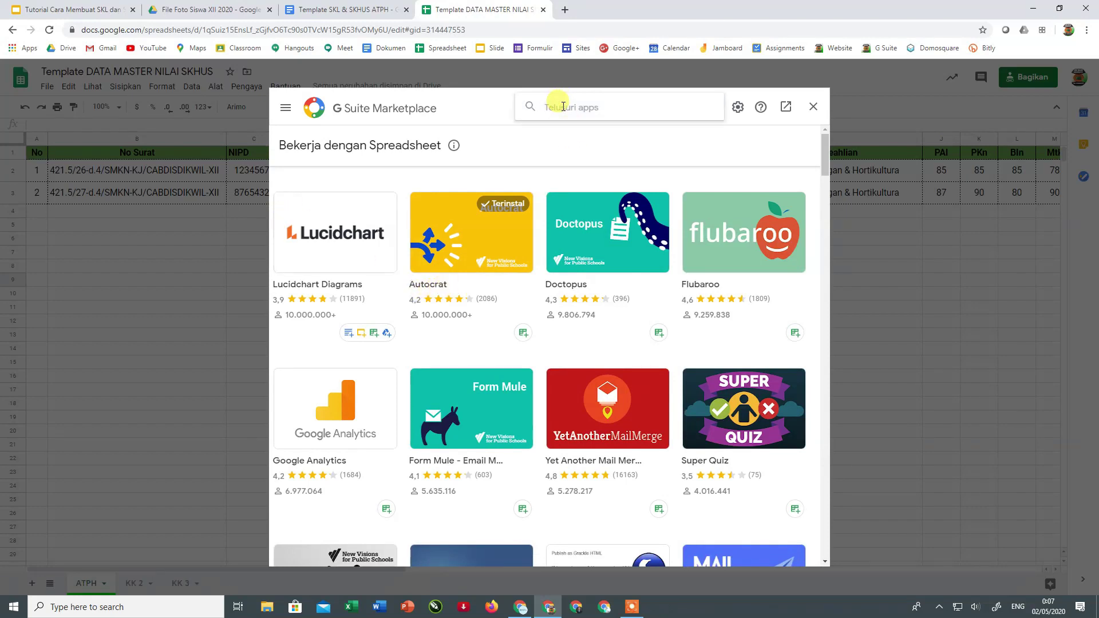
text(auto)
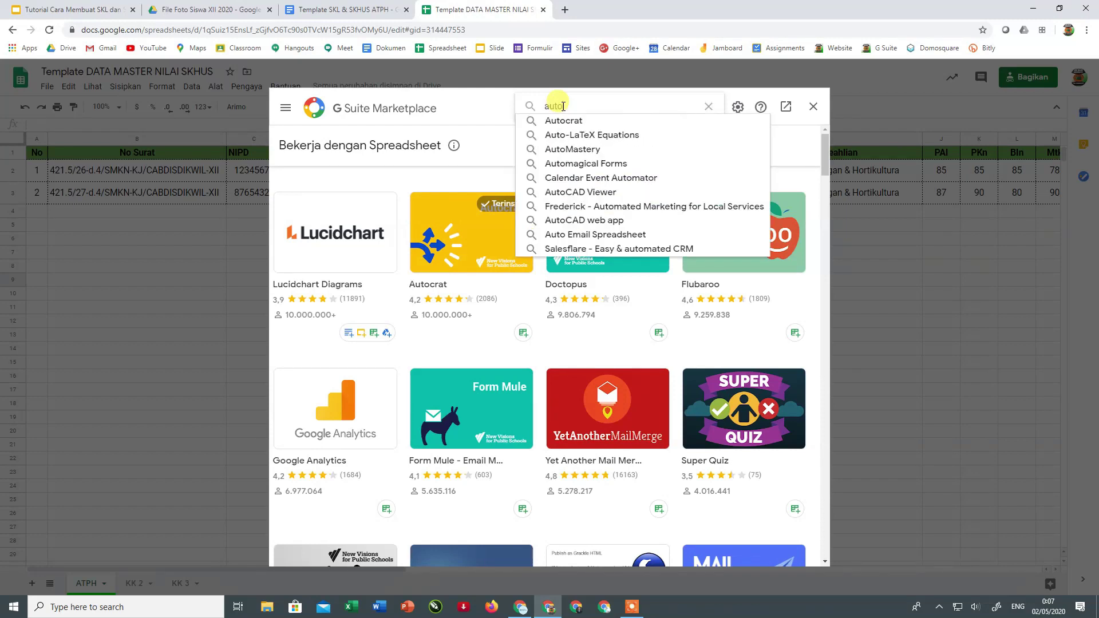
text(crat)
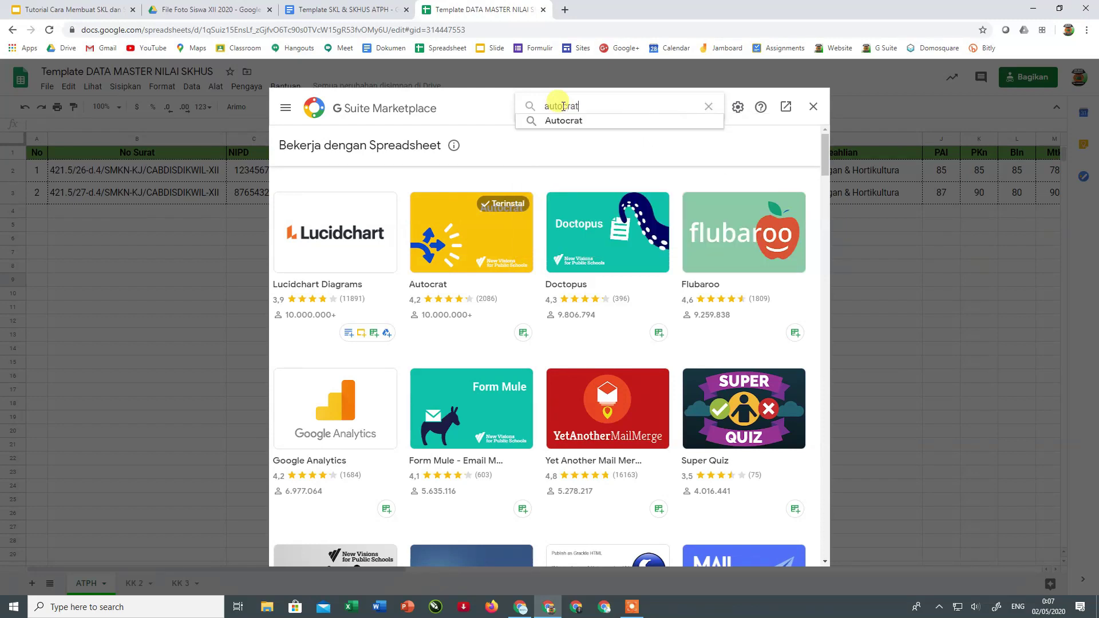
click(454, 225)
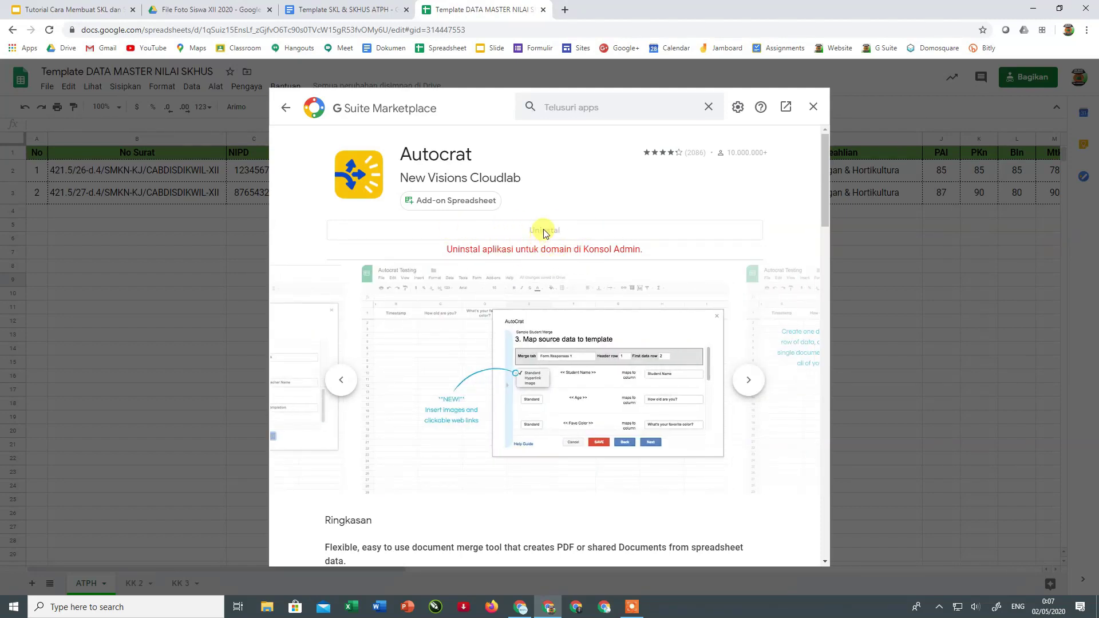
click(813, 106)
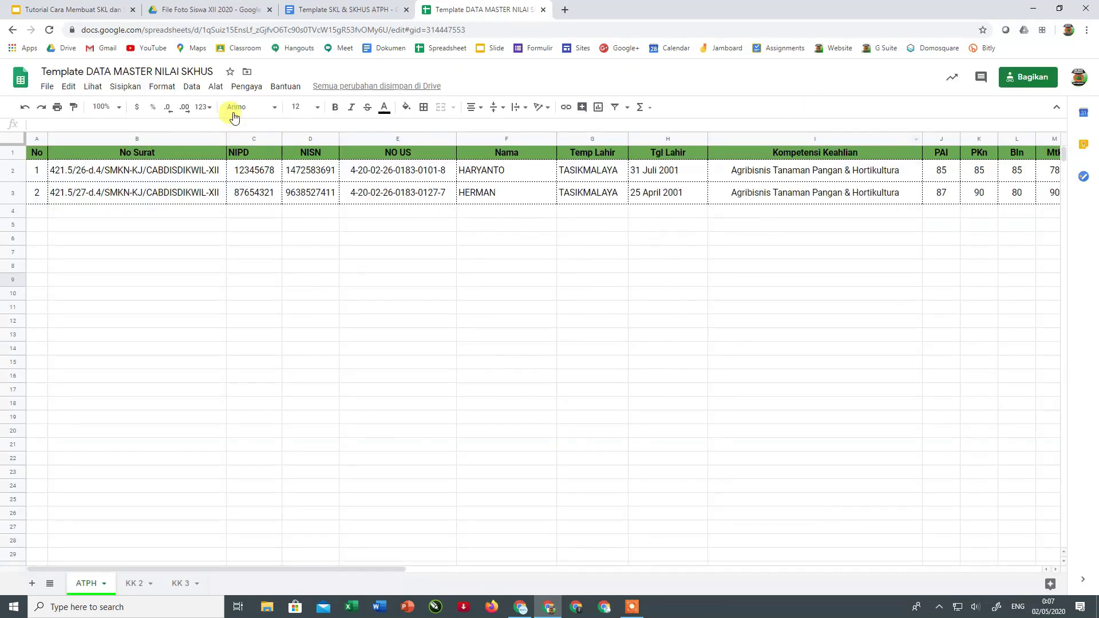
- Launch AutoCrat from Pengaya > Autocrat to show its empty Existing Jobs list
click(251, 89)
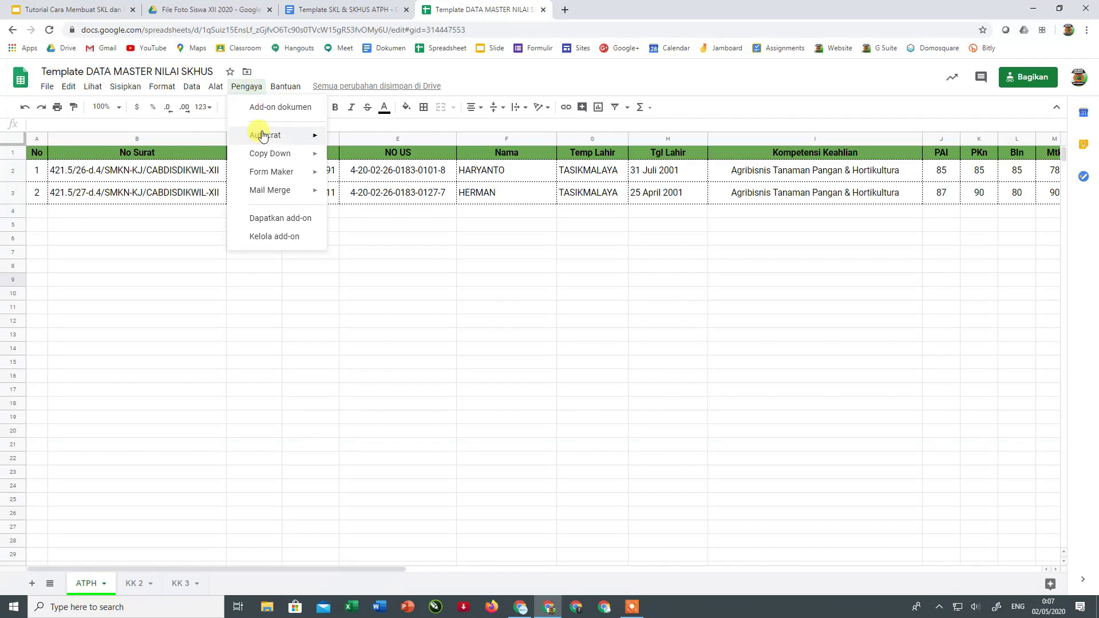
mouse_move(268, 138)
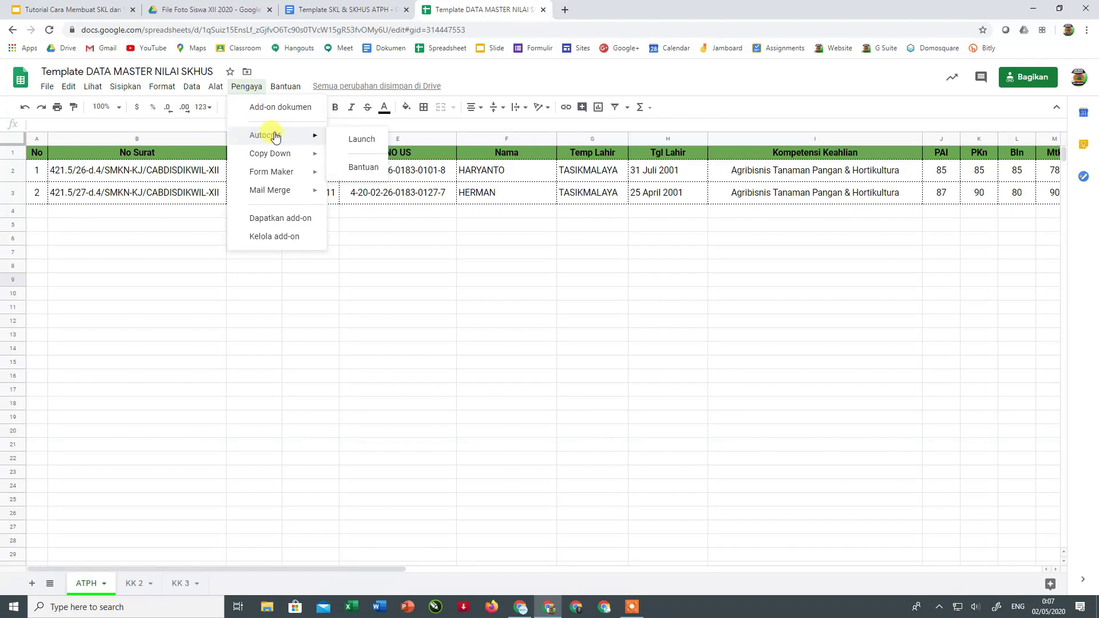
click(365, 139)
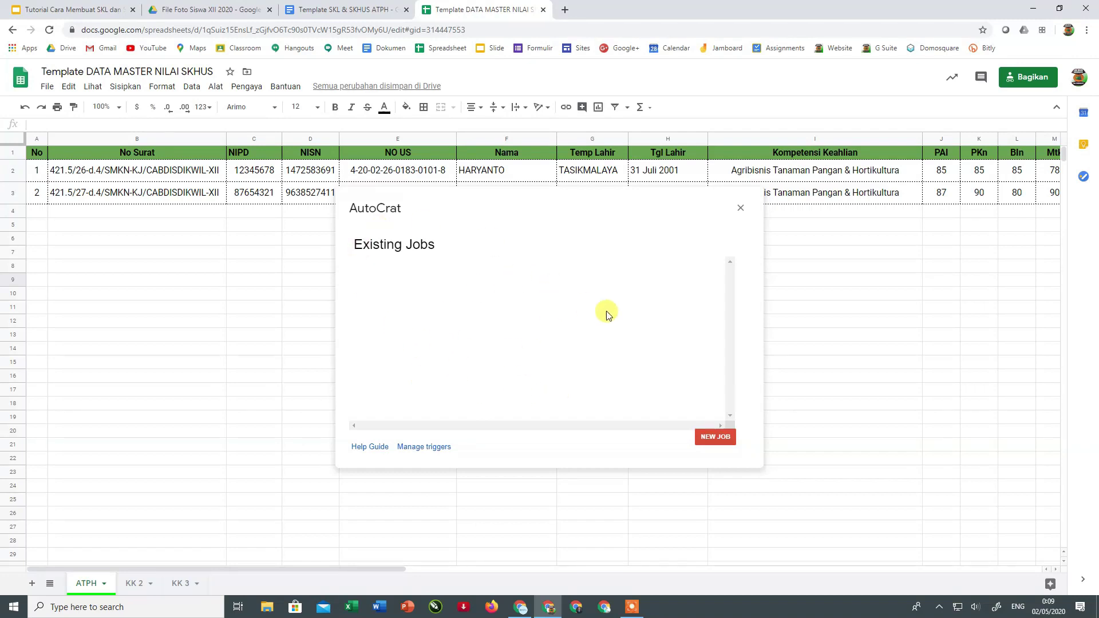
- Create a new merge job named 'SKL ATPH 2020' and continue to template selection
click(711, 438)
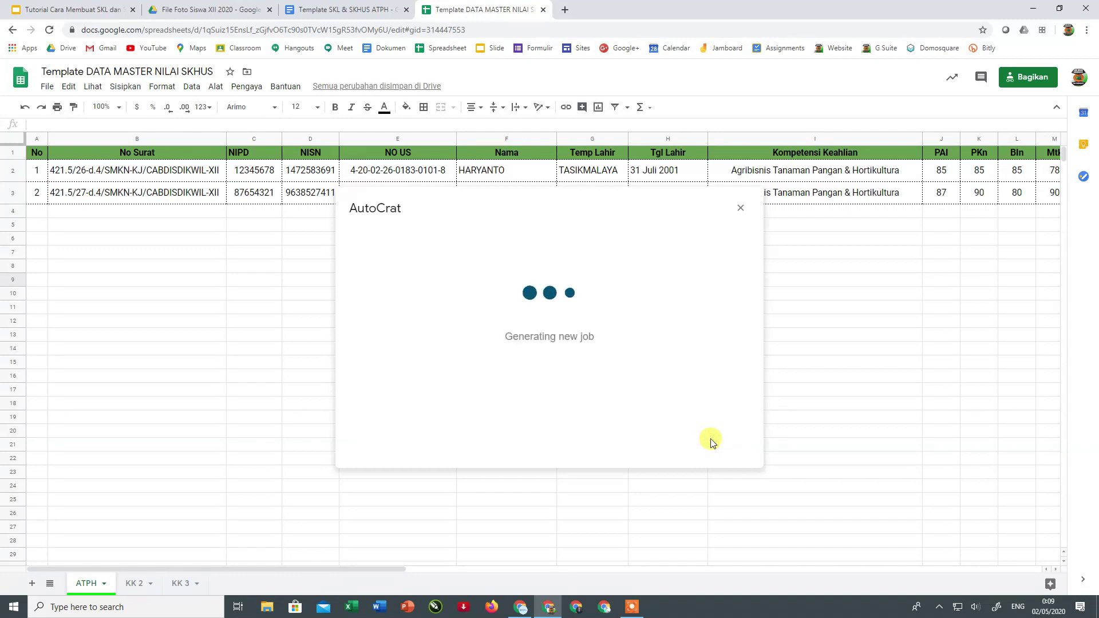
click(398, 285)
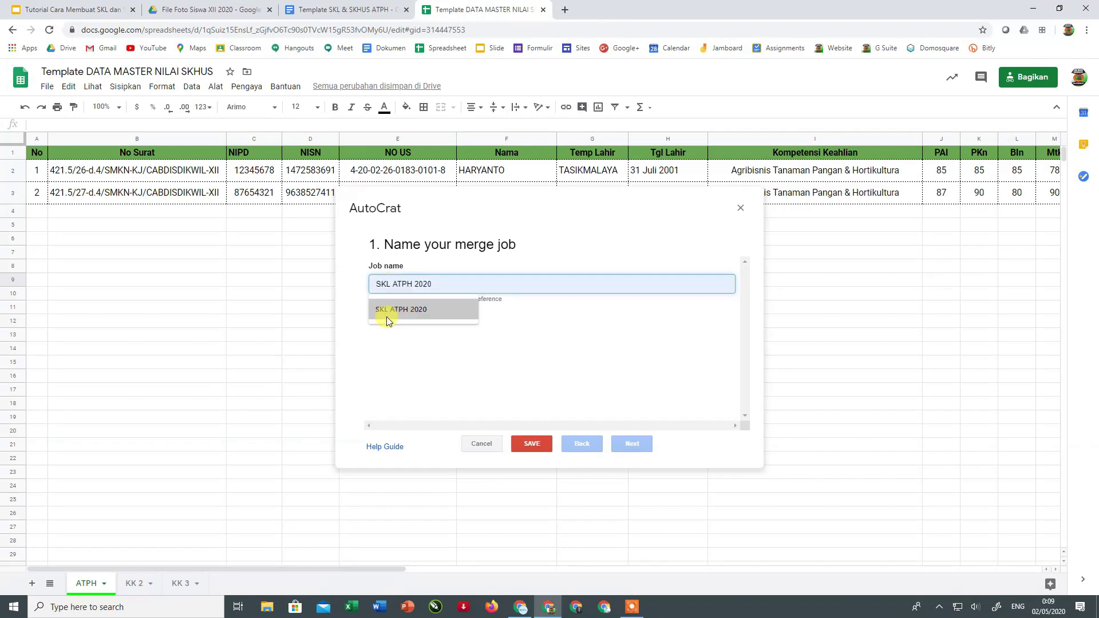
click(409, 312)
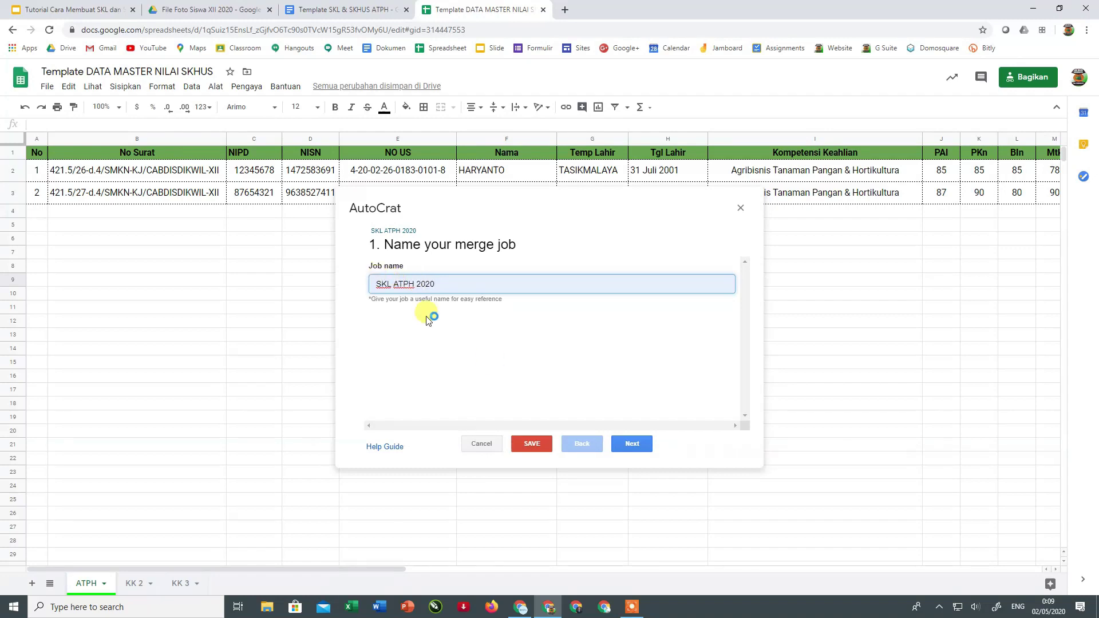
click(633, 444)
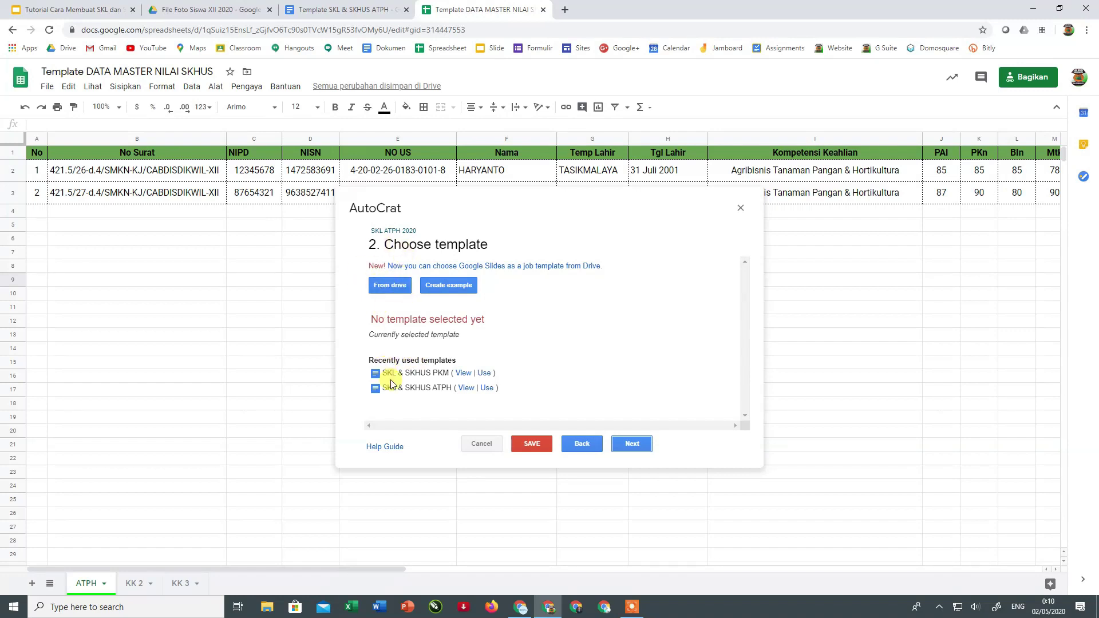
- Choose the 'Template SKL & SKHUS ATPH' document from Drive as the merge template
click(388, 284)
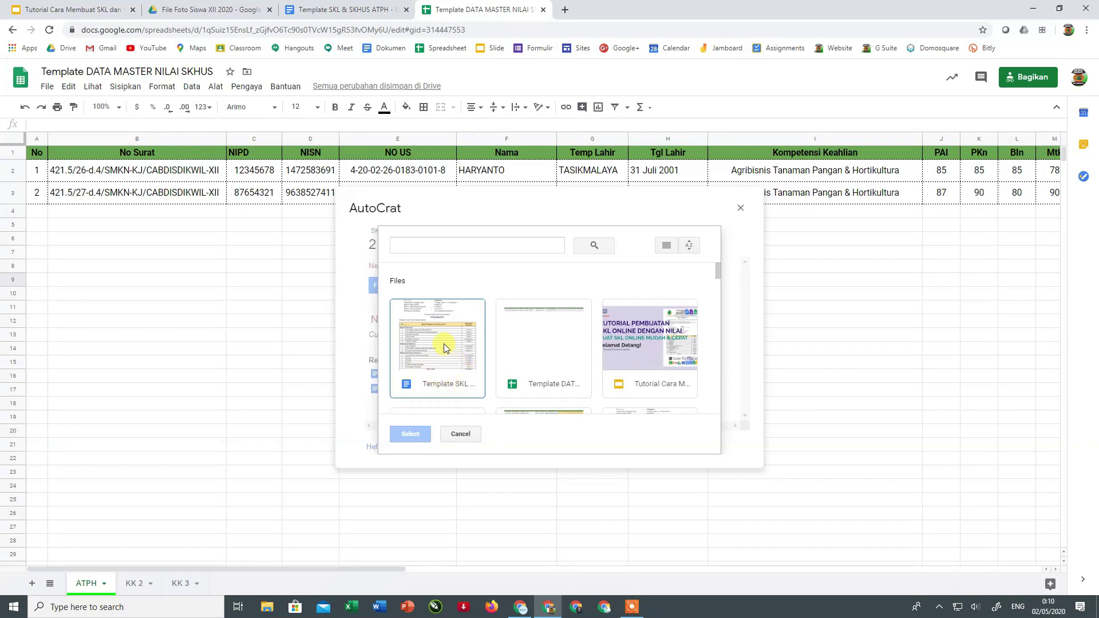
click(445, 397)
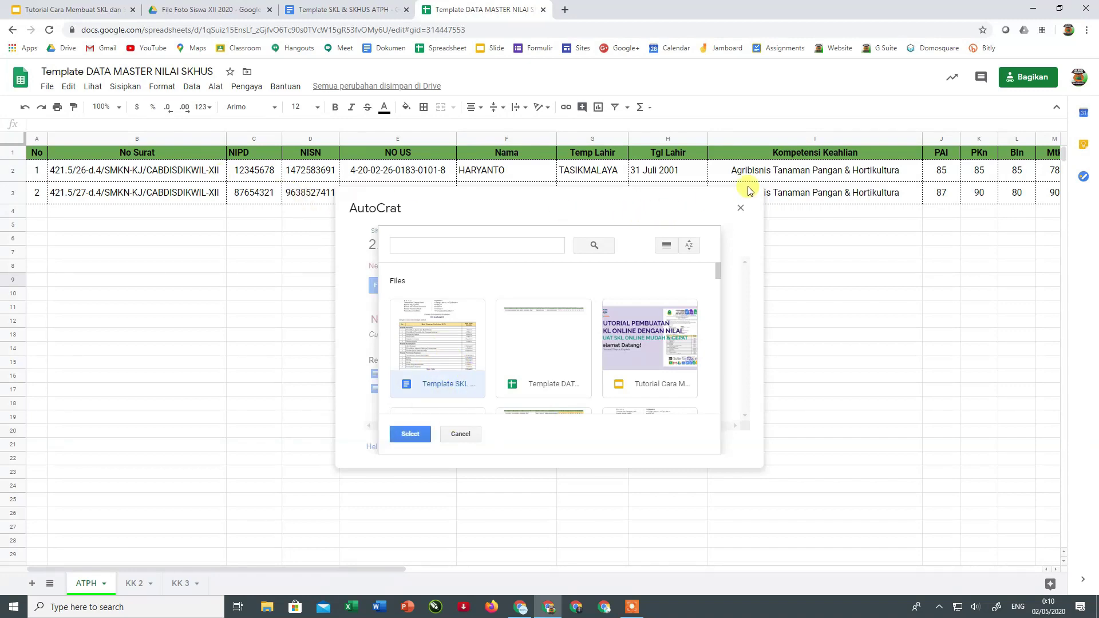
click(412, 437)
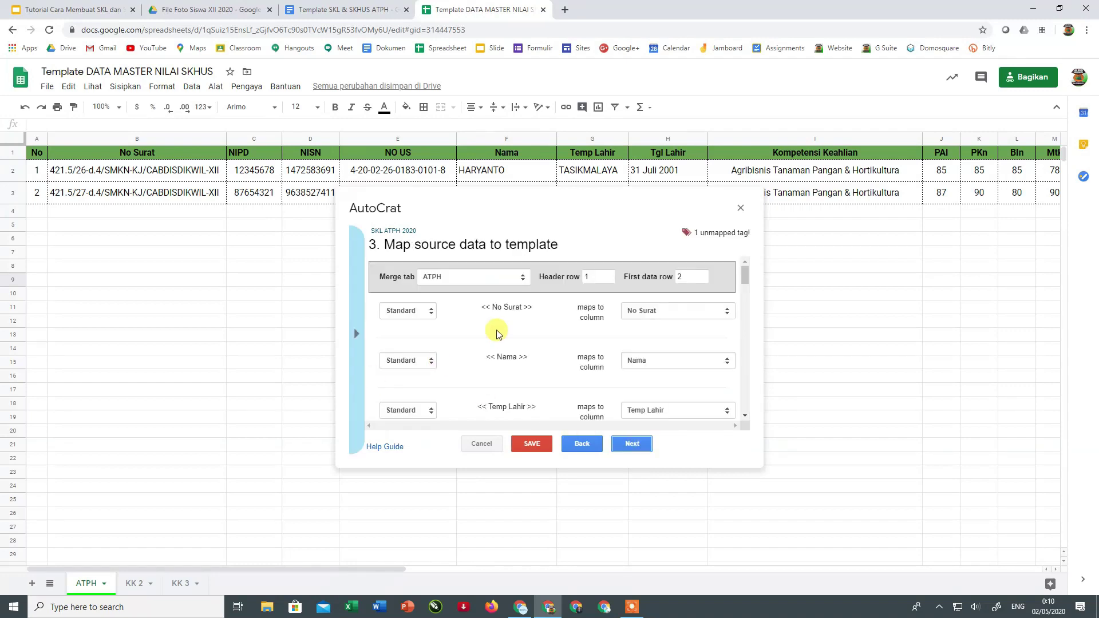
scroll(497, 333, down, 5)
- Shift the AutoCrat dialog down, keep ATPH as the source sheet, and select rows 1 and 2
scroll(497, 333, up, 4)
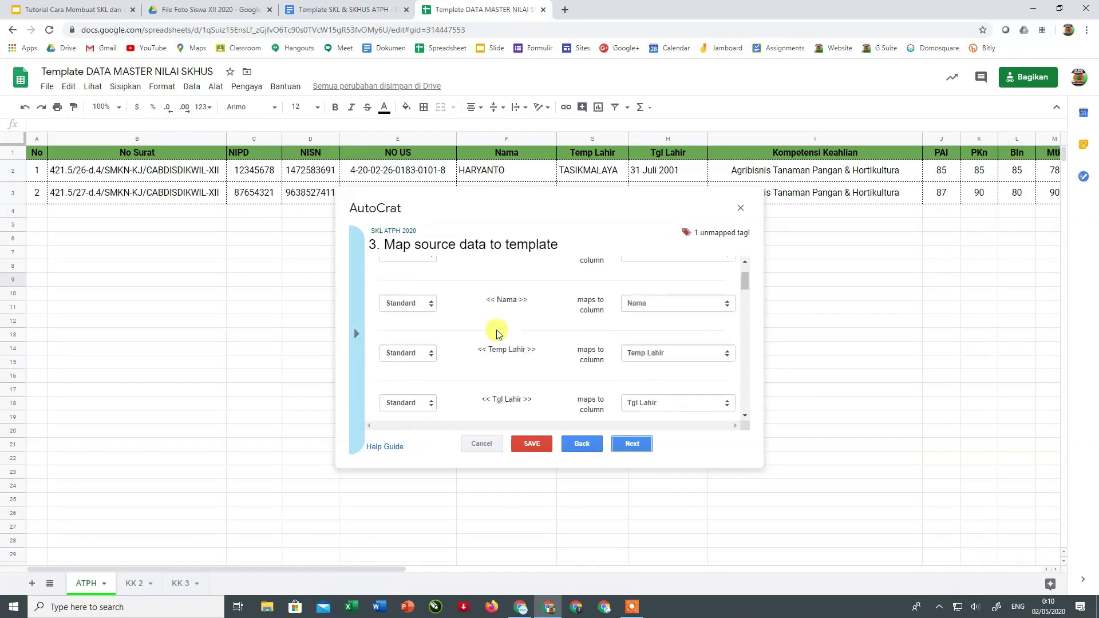
scroll(496, 333, up, 2)
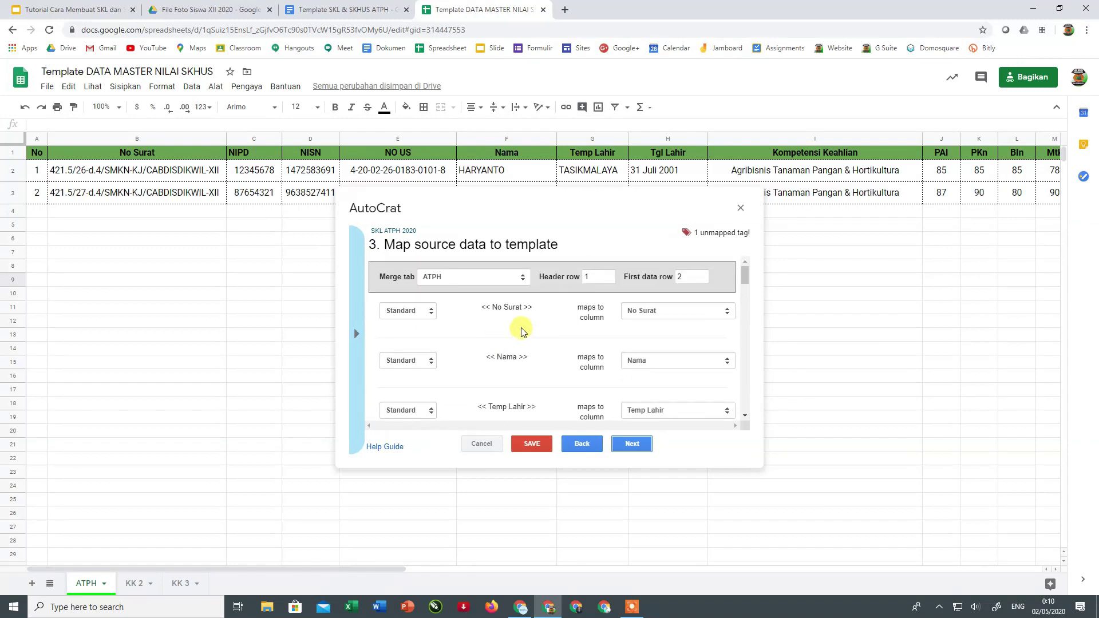
drag(490, 205, 478, 246)
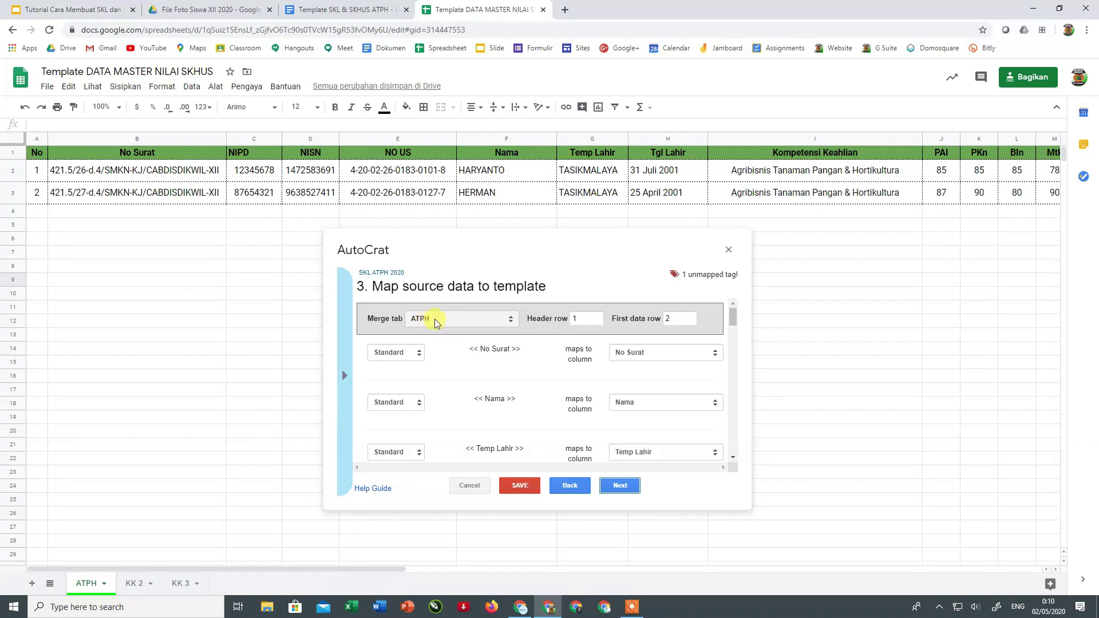
click(438, 322)
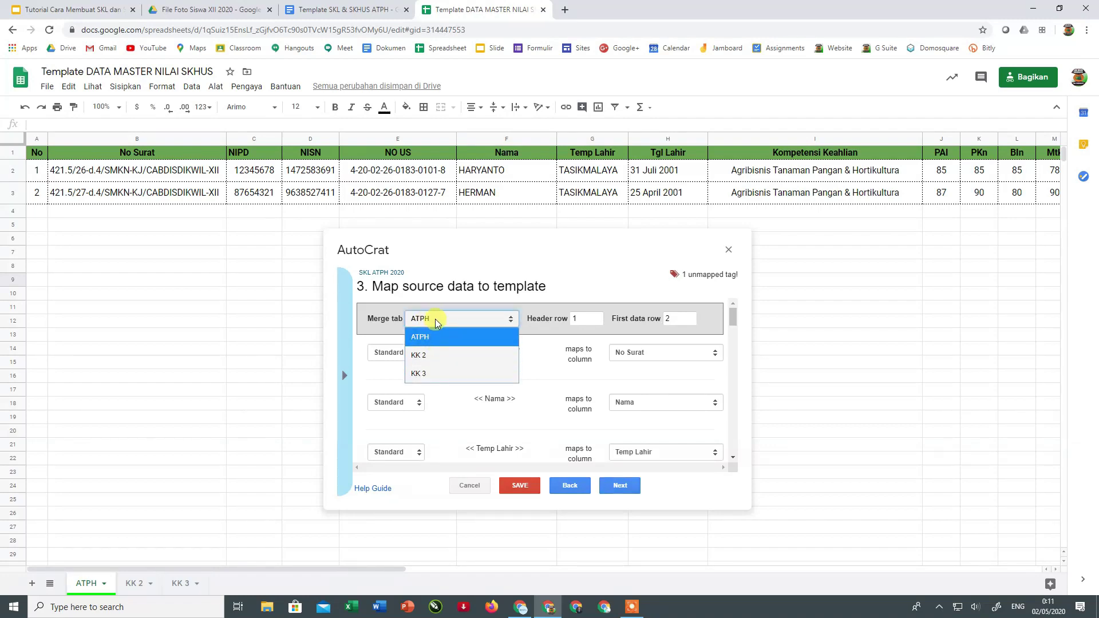
click(383, 319)
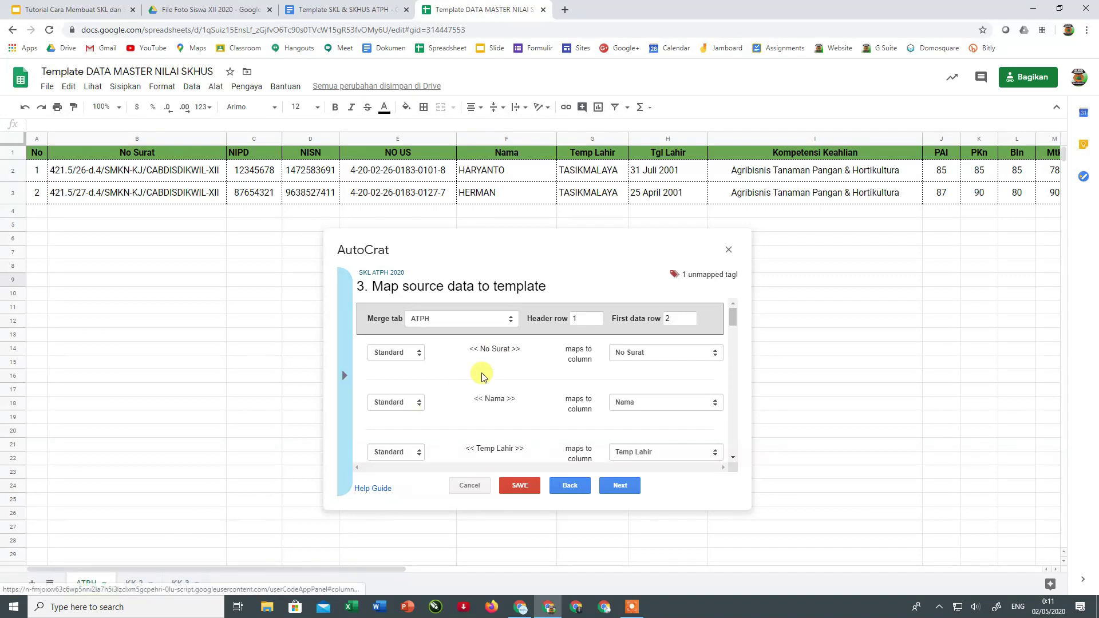
click(504, 318)
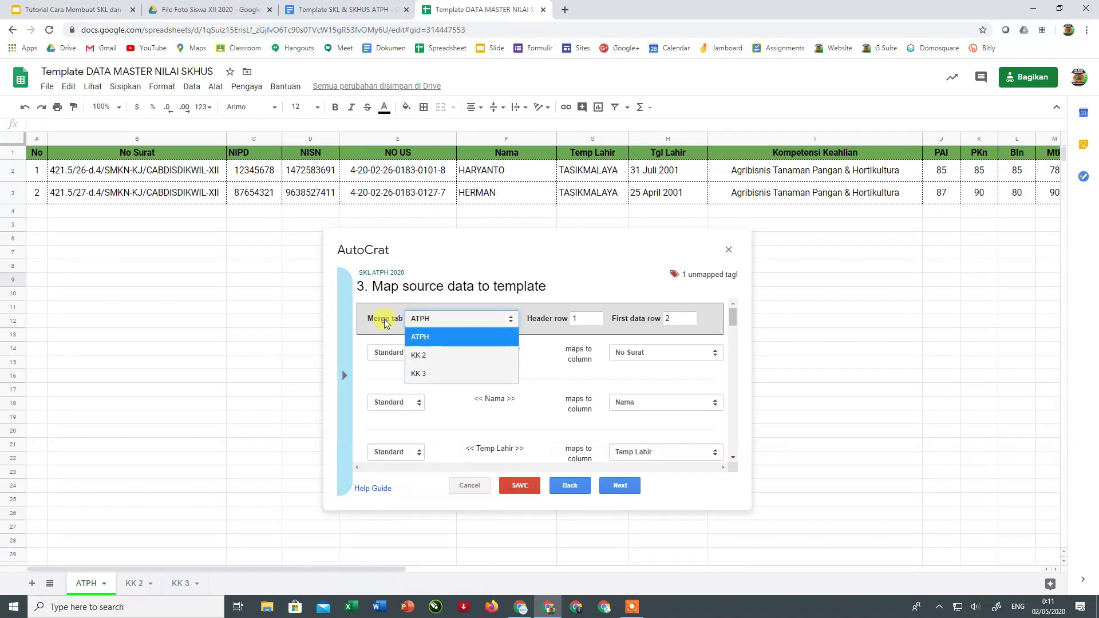
click(473, 337)
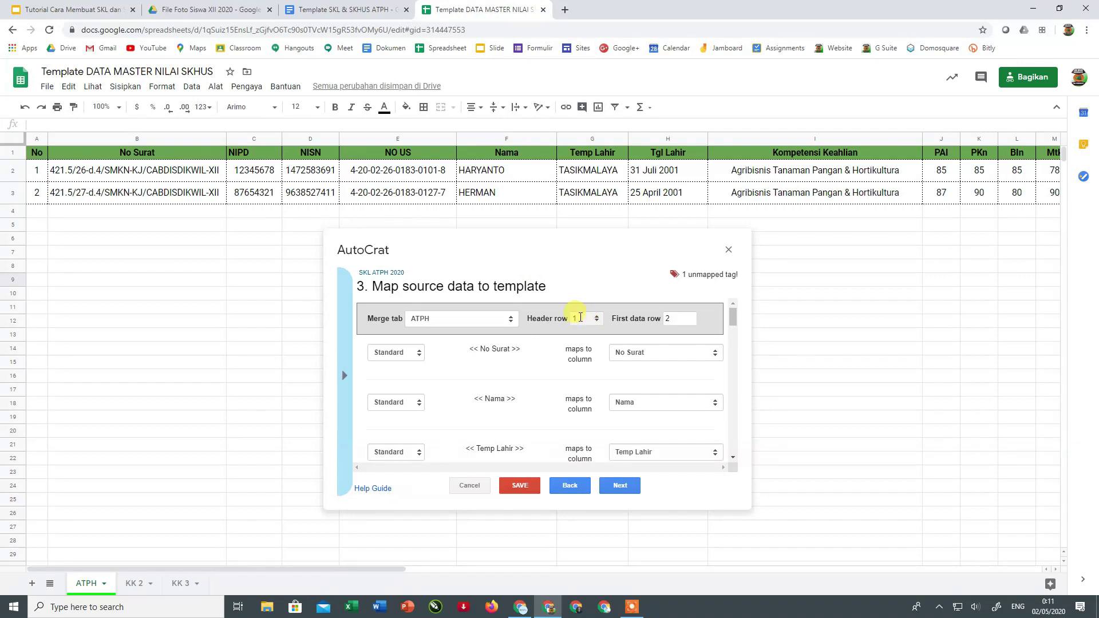
click(13, 152)
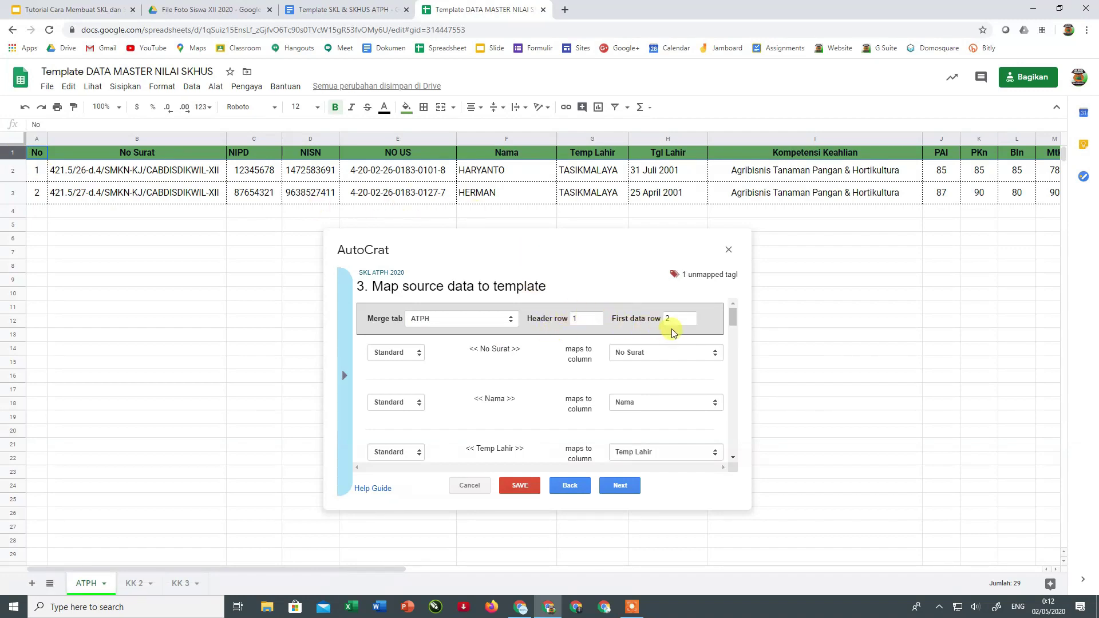
click(11, 175)
- Insert a blank row above row 2, then delete it again
right_click(9, 175)
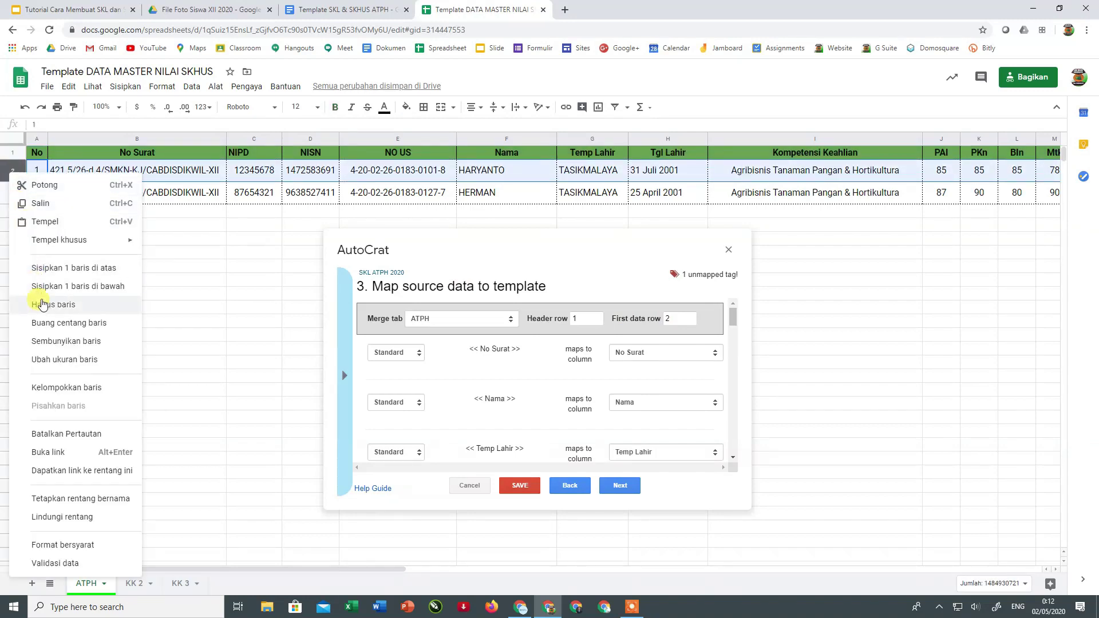
click(45, 269)
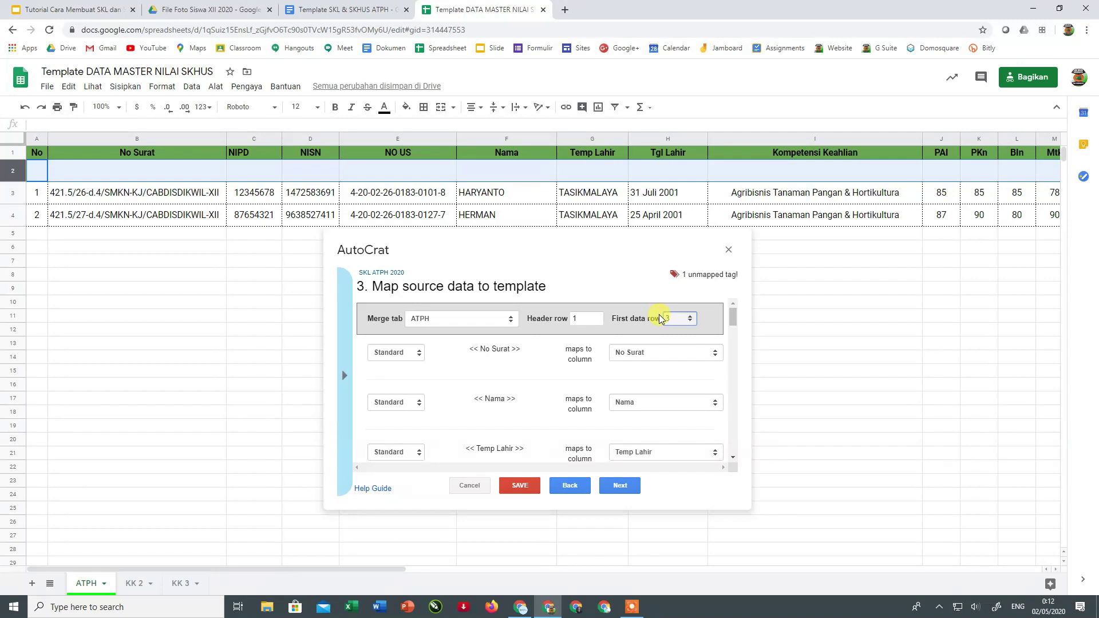
right_click(15, 173)
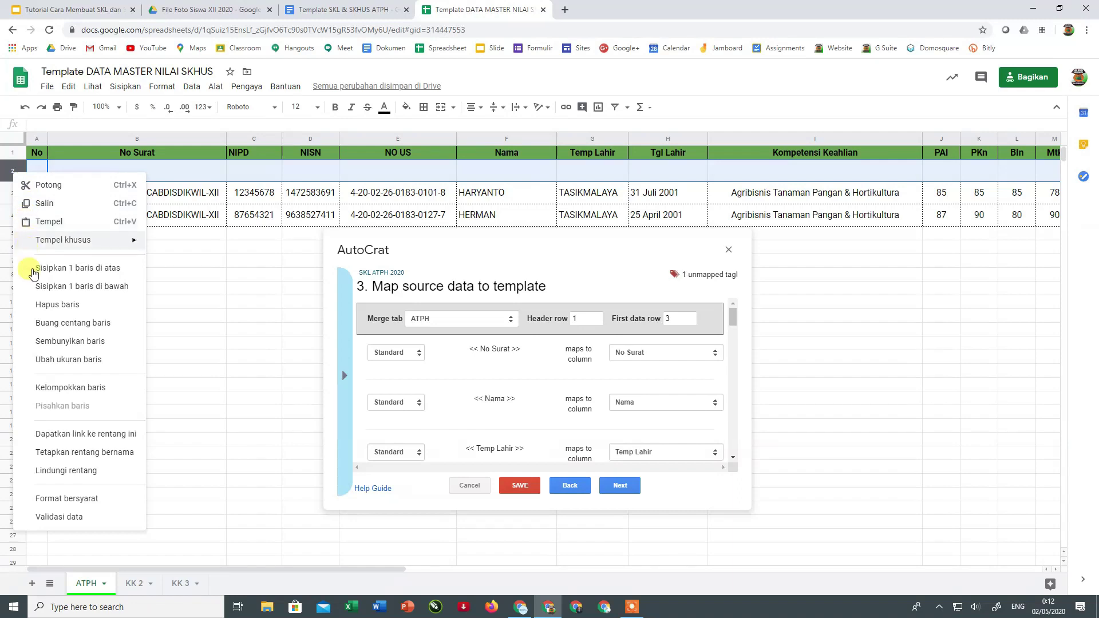
click(49, 309)
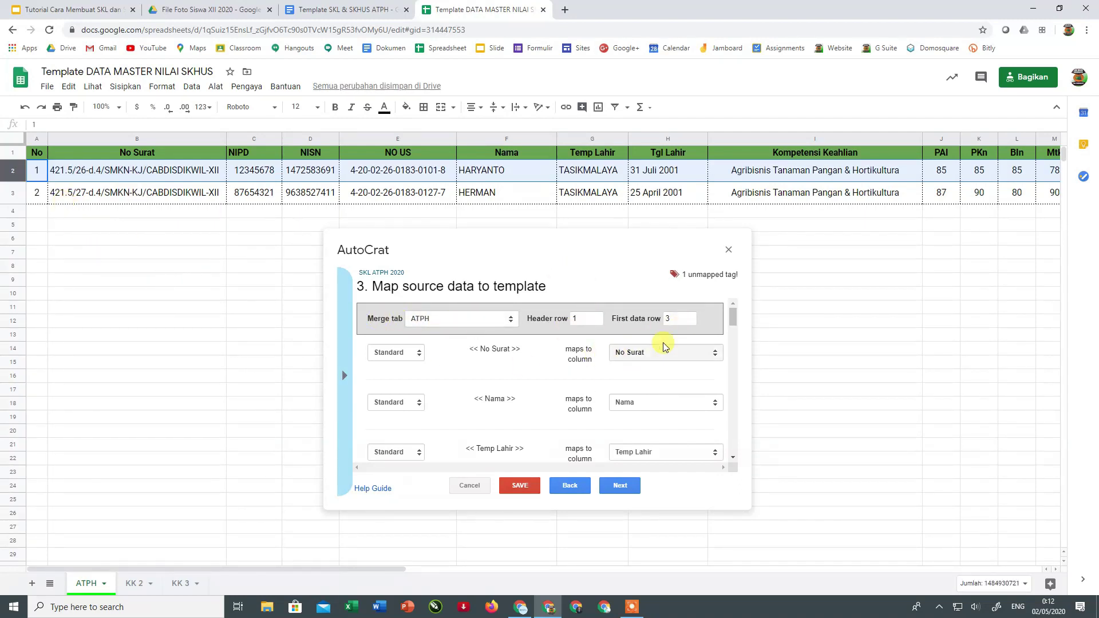
- Change the merge job's First data row from 3 to 2
drag(675, 318, 659, 321)
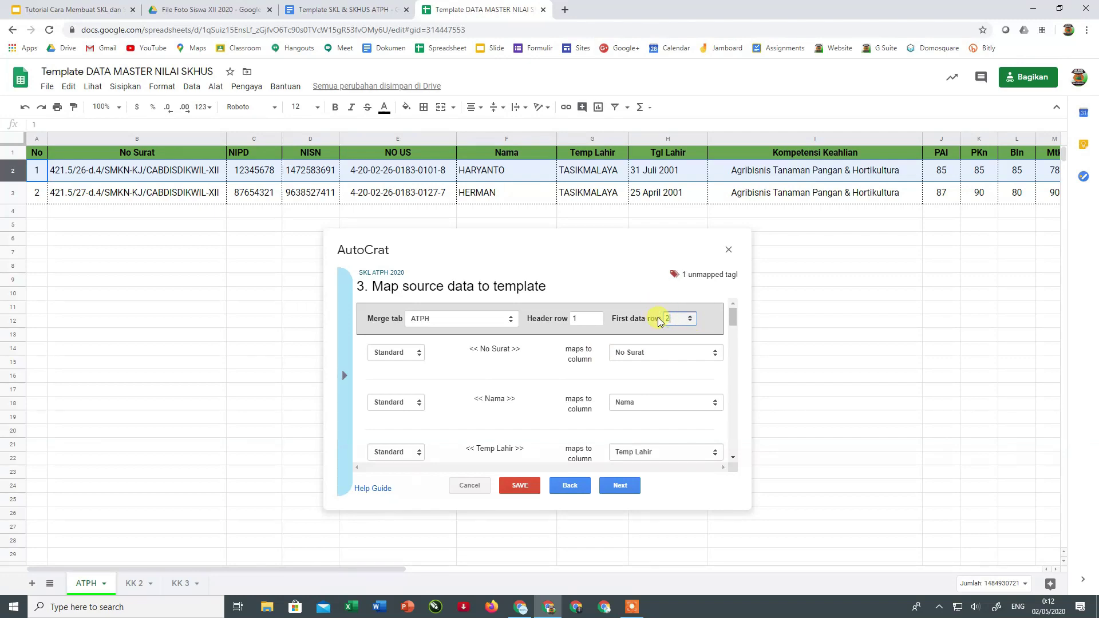
text(2)
scroll(474, 358, down, 1)
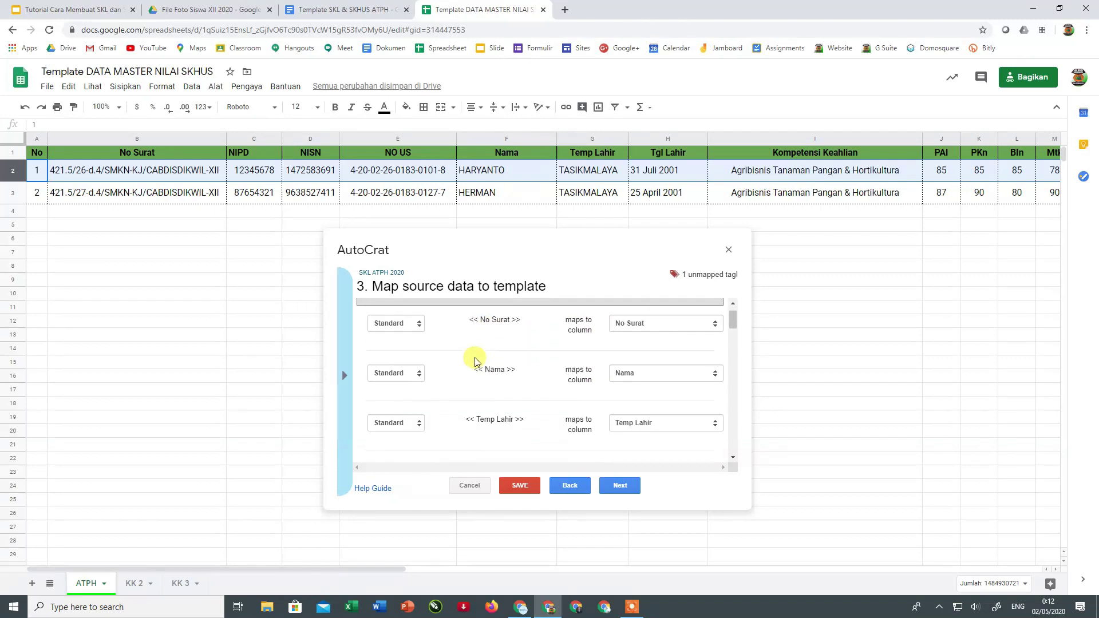
scroll(538, 369, up, 1)
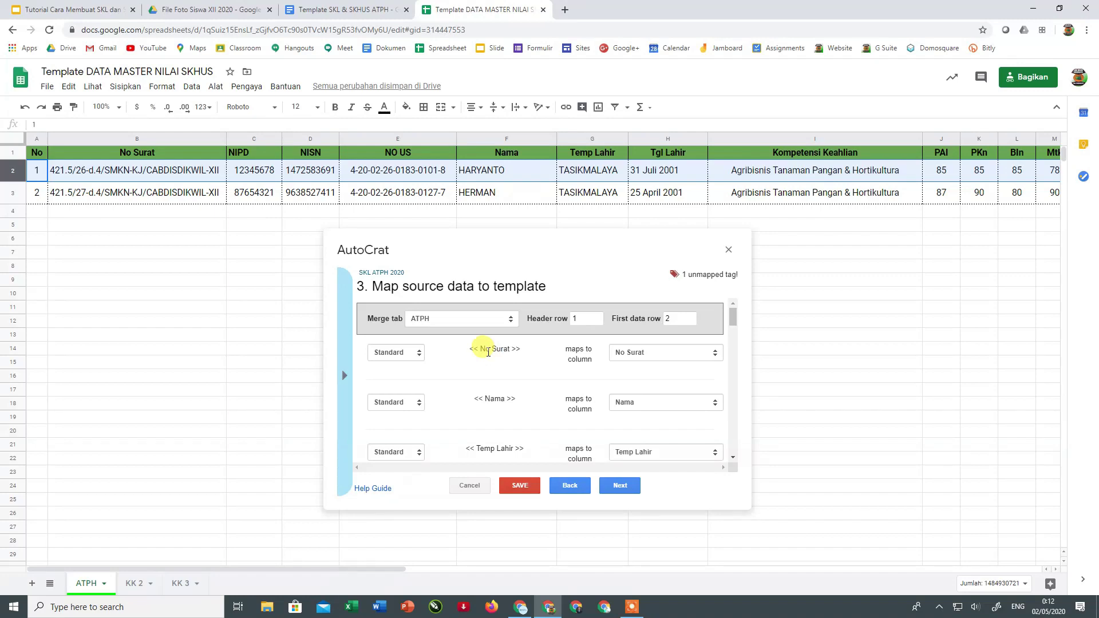
click(342, 10)
click(476, 10)
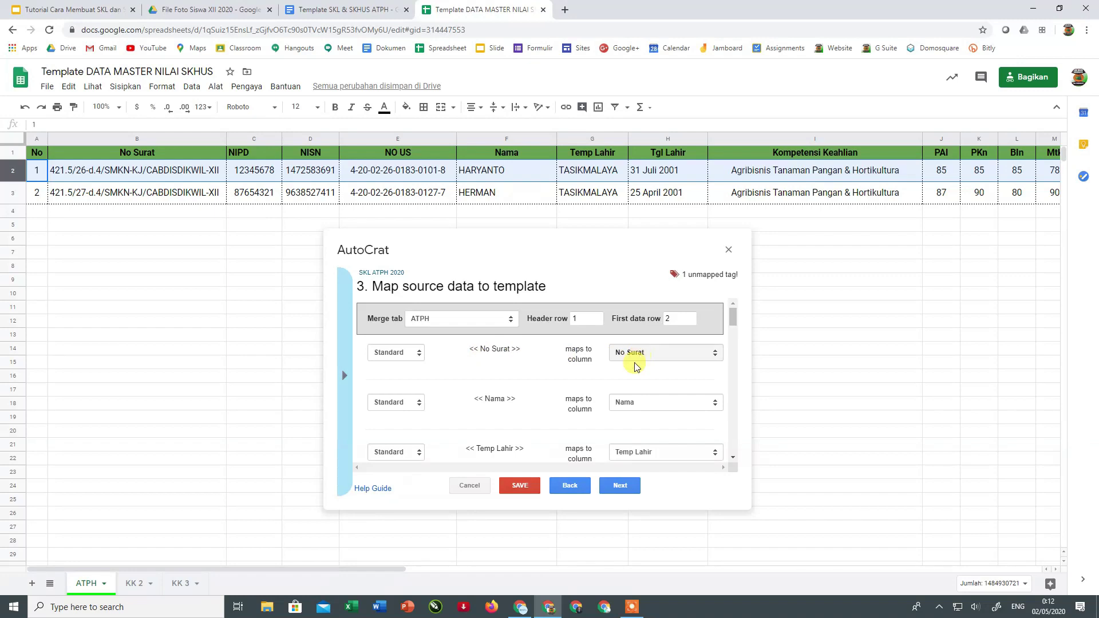
scroll(527, 416, down, 1)
scroll(528, 416, down, 2)
scroll(520, 401, down, 1)
scroll(520, 400, down, 1)
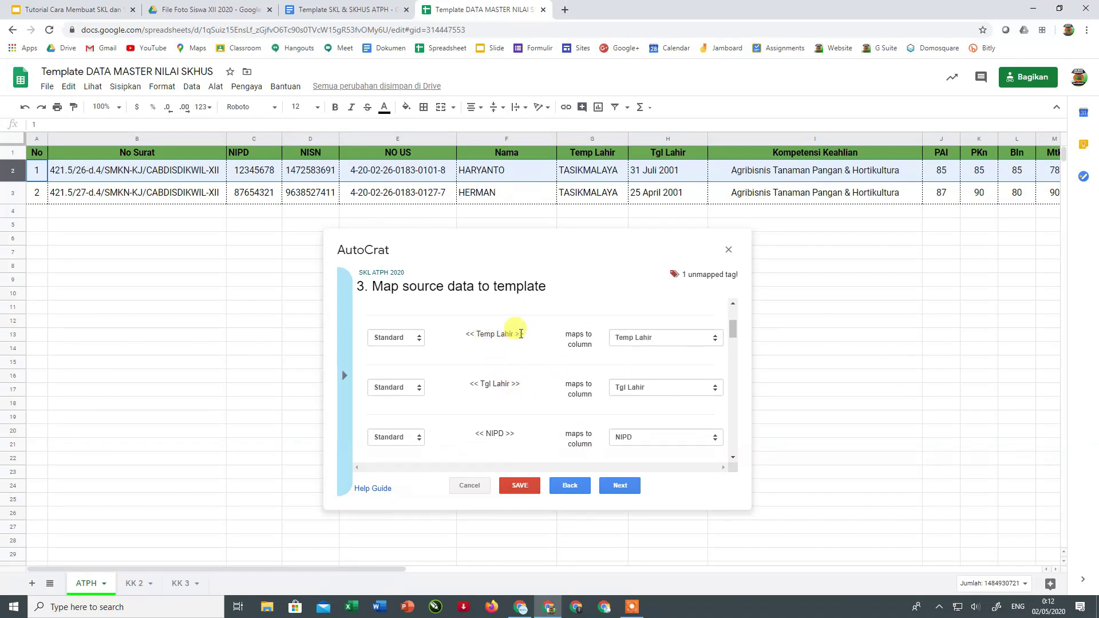
scroll(545, 408, down, 3)
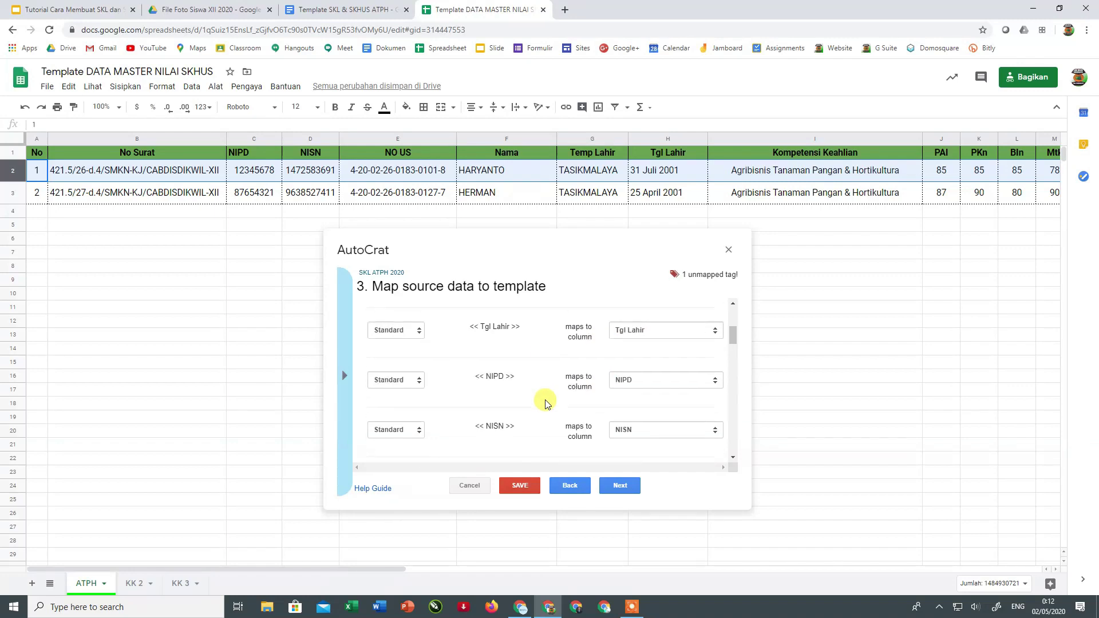
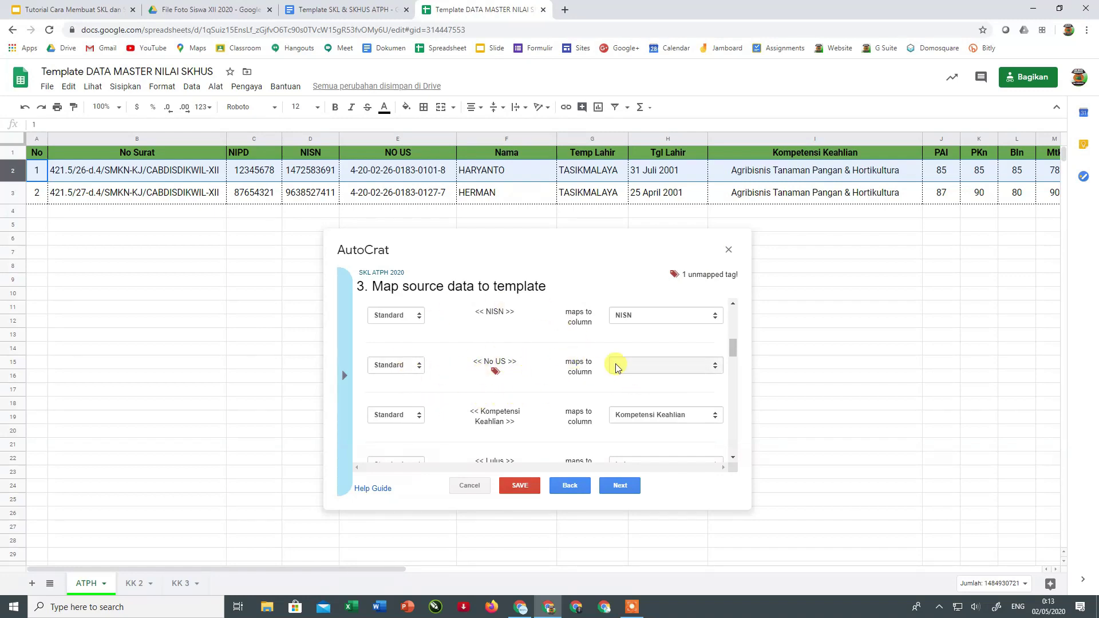
- Map the << No US >> template tag to the NO US column
click(670, 366)
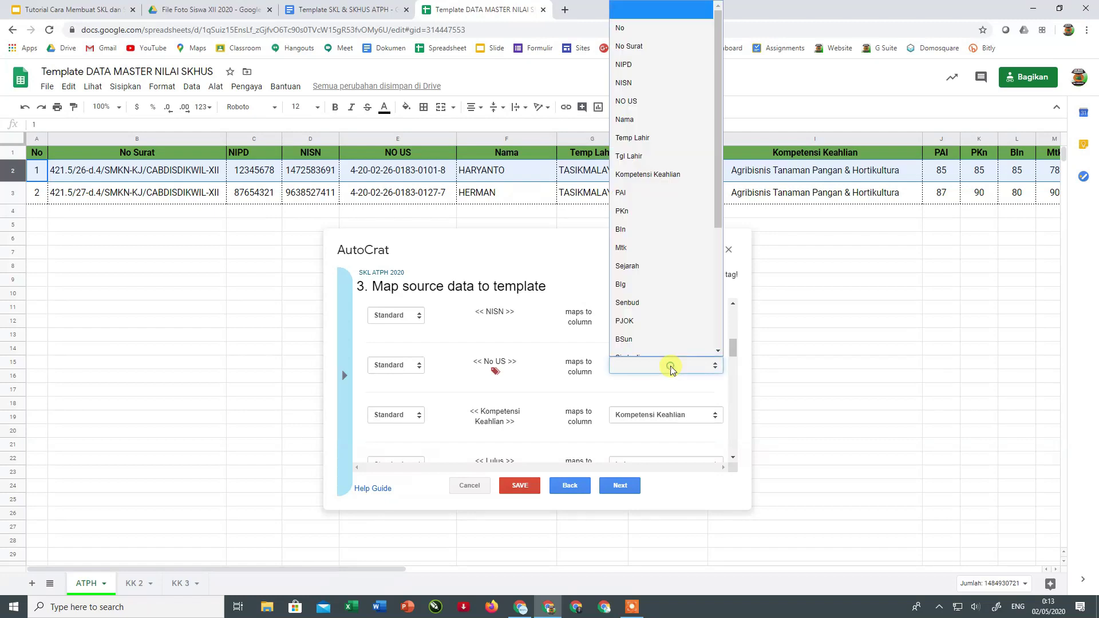
scroll(642, 106, up, 1)
click(633, 103)
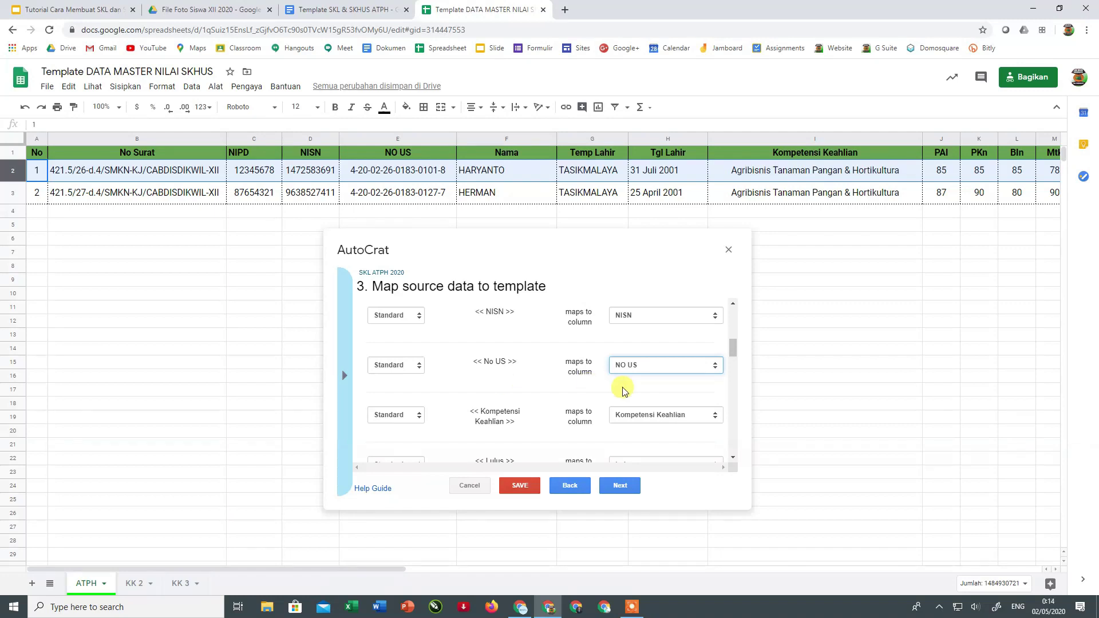
click(686, 367)
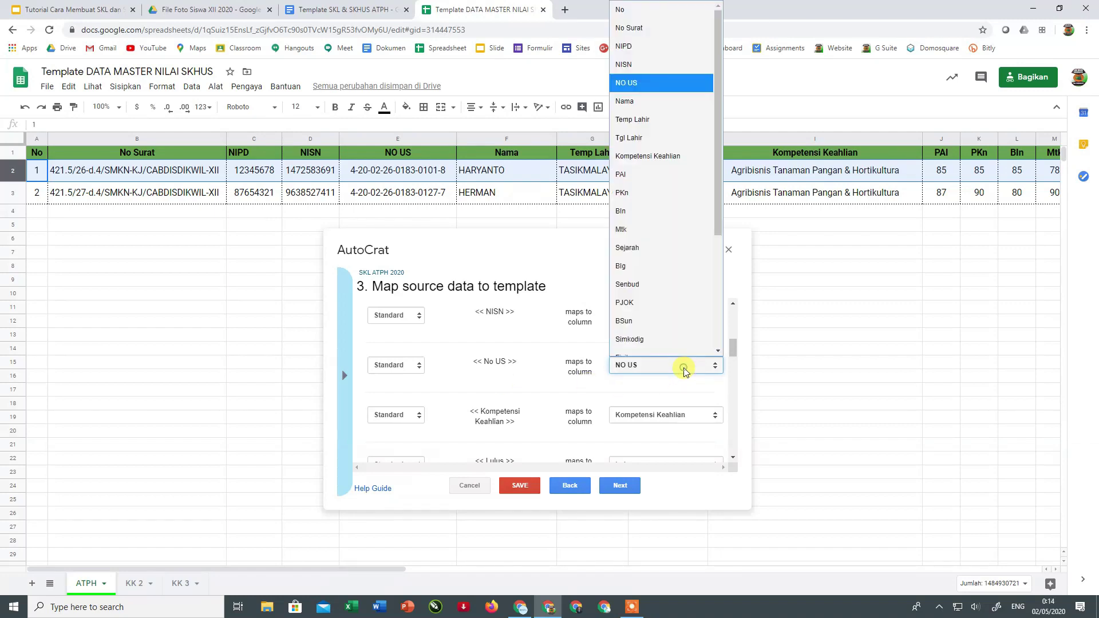
click(539, 385)
- Check the remaining mappings: <<KK>>, <<Rata2>> and <<Photo34>> to their columns as Standard
scroll(600, 386, down, 2)
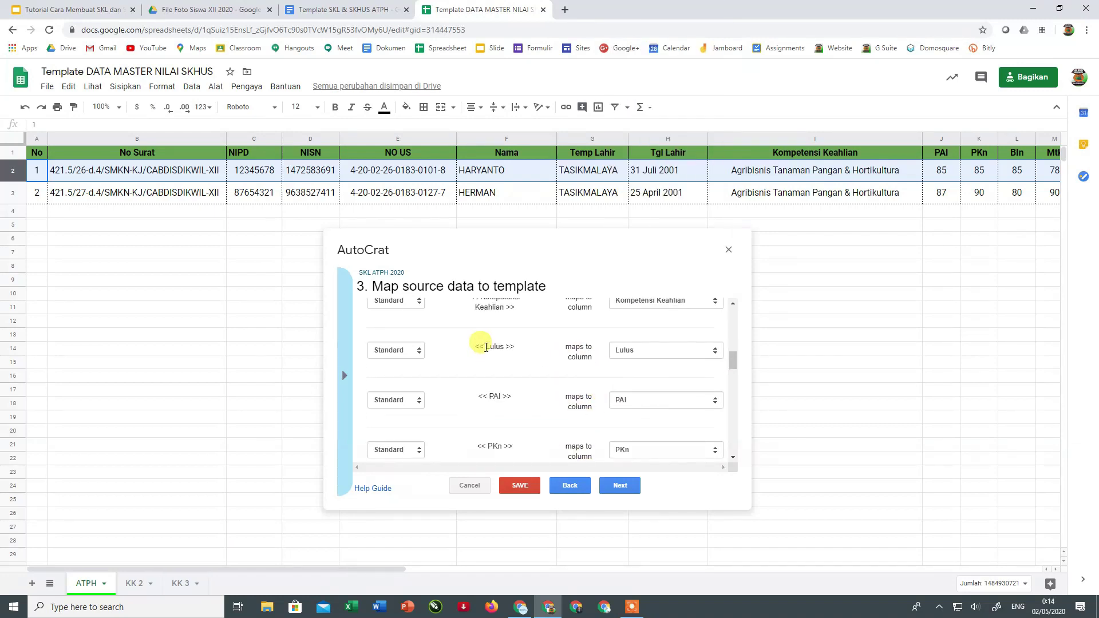
scroll(484, 351, down, 5)
scroll(484, 351, down, 3)
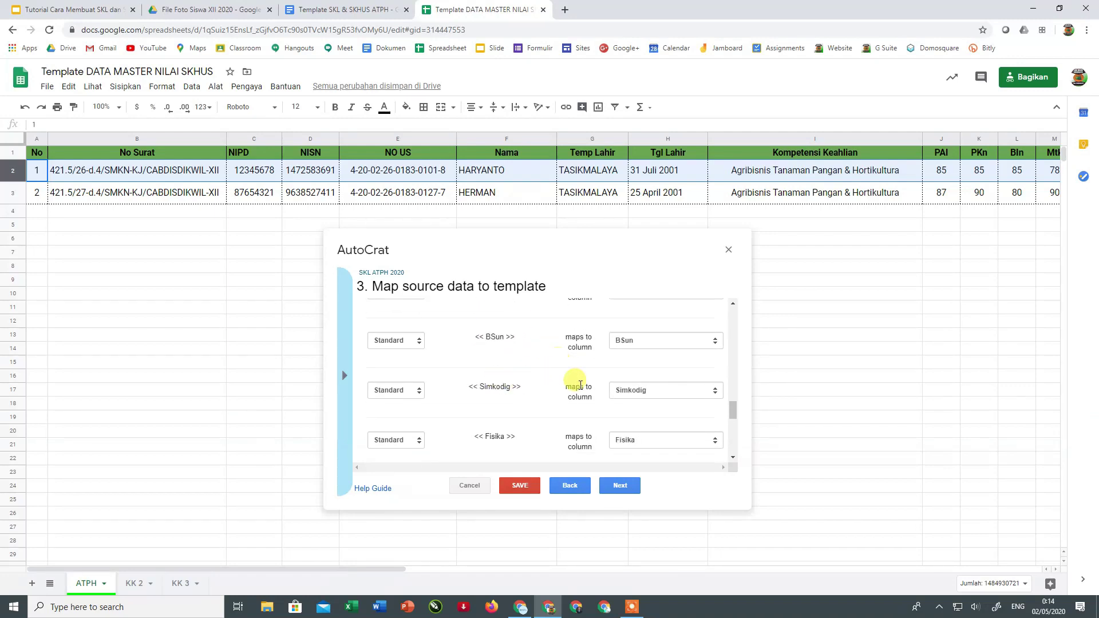
scroll(544, 407, down, 1)
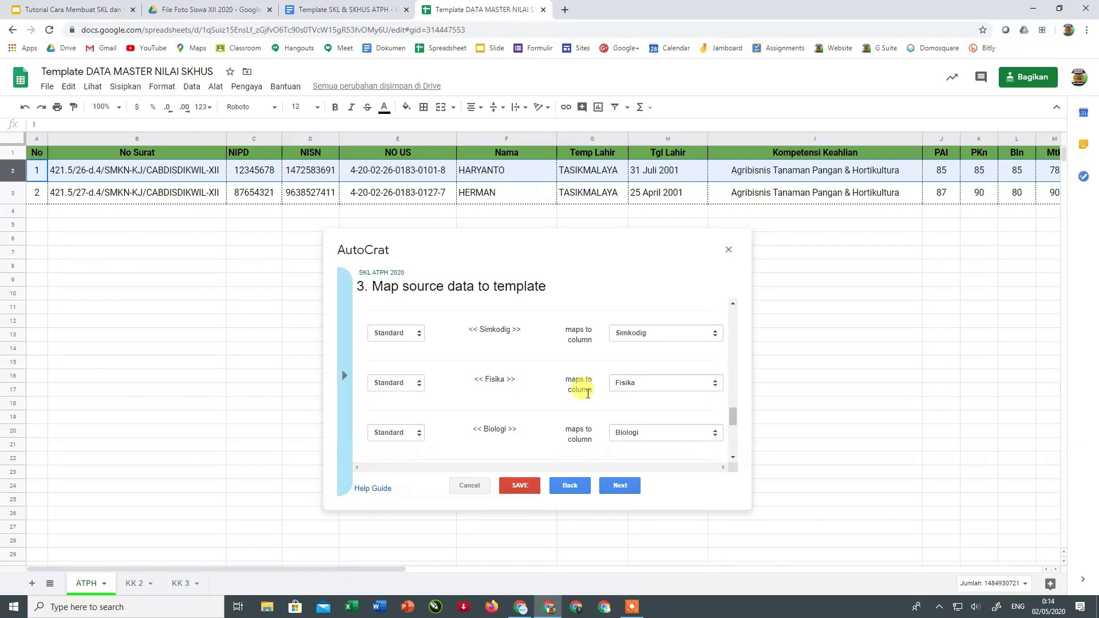
scroll(537, 372, down, 2)
scroll(537, 372, up, 1)
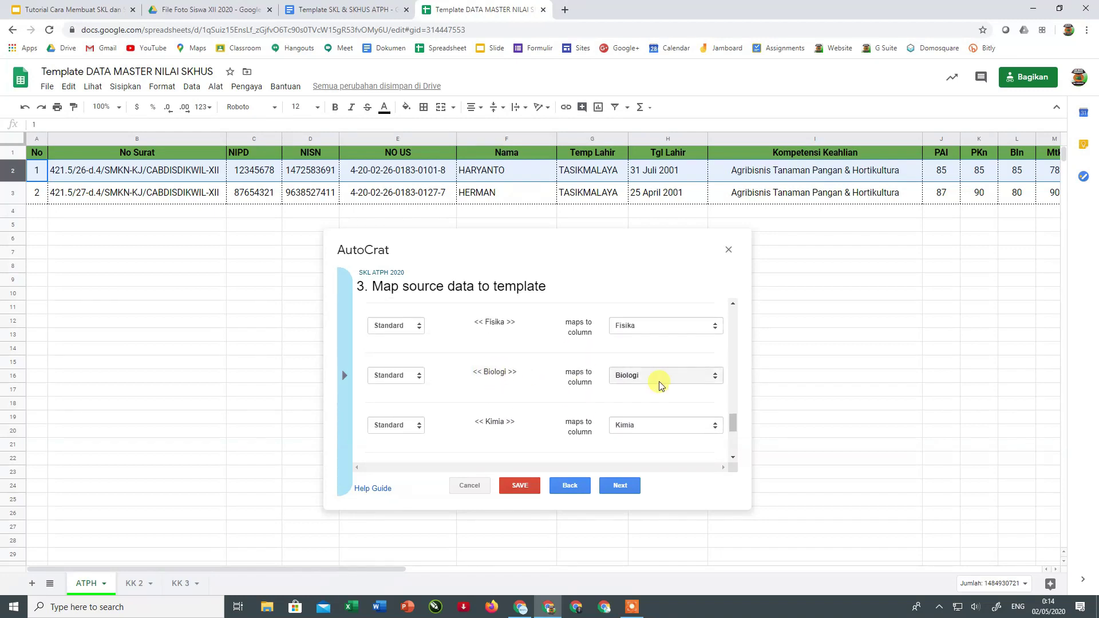
scroll(511, 404, down, 1)
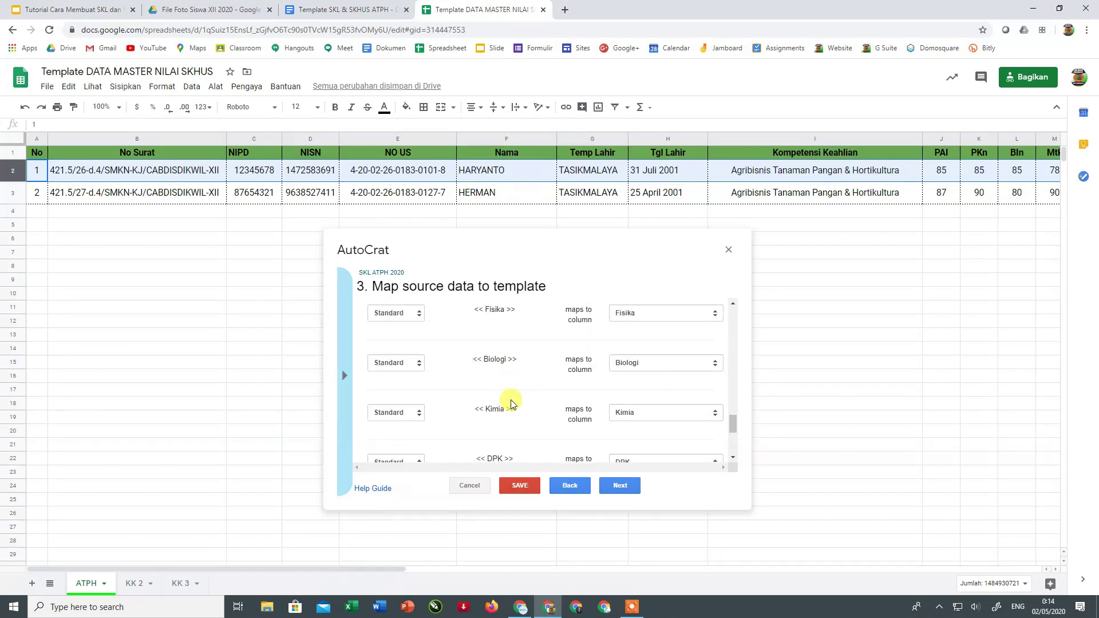
scroll(511, 403, down, 1)
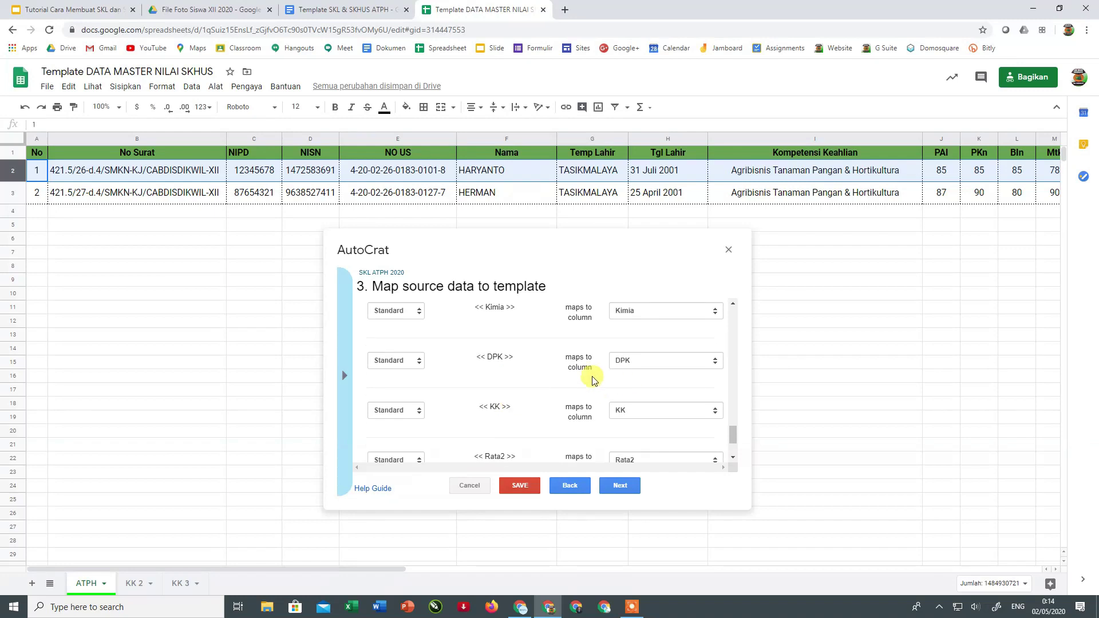
scroll(557, 375, down, 1)
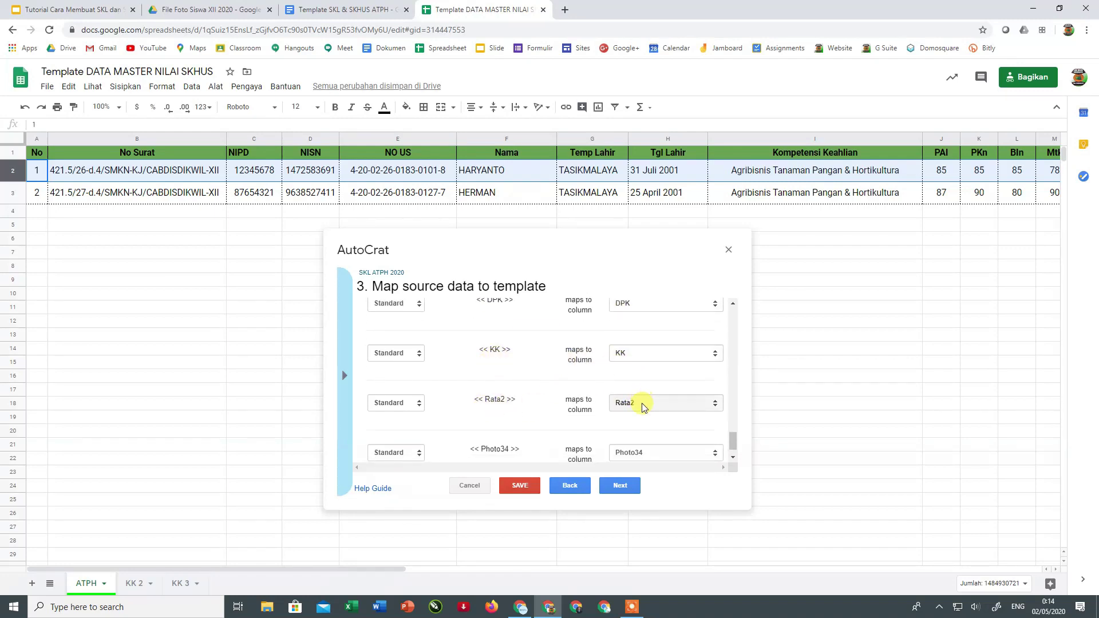
scroll(544, 416, down, 1)
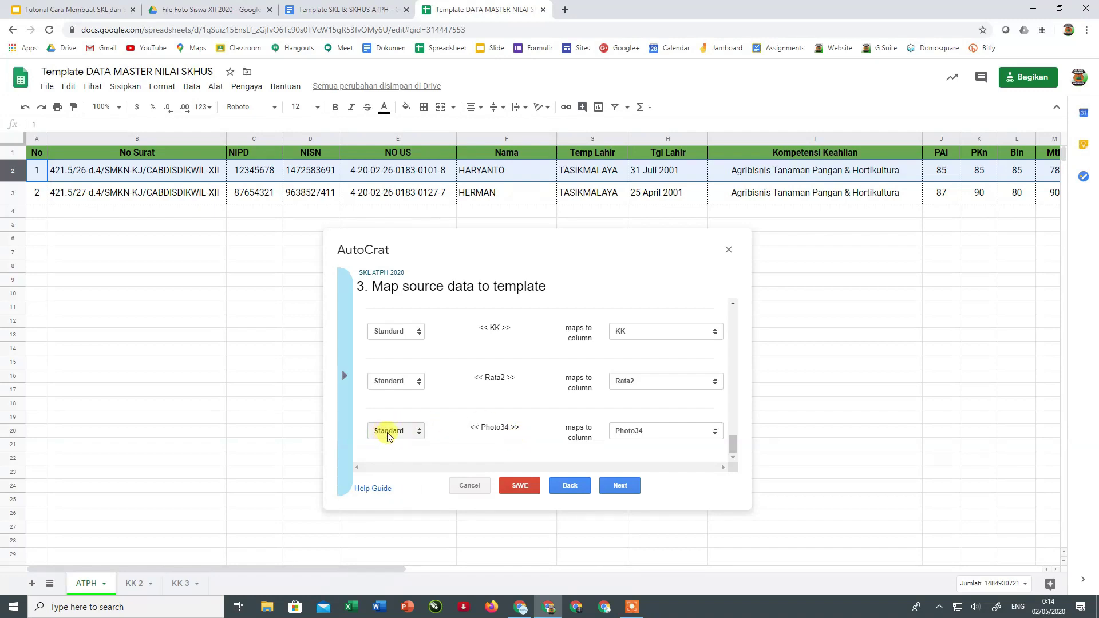
- Make <<Photo34>> an Image tag sized 113 wide by 150 high
click(398, 436)
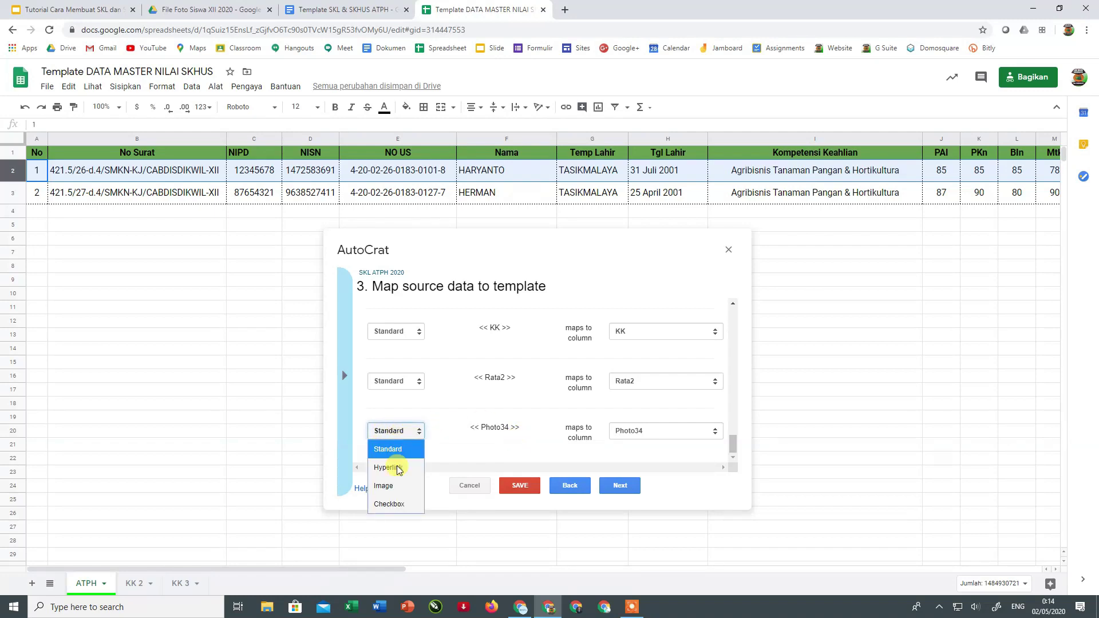
click(385, 485)
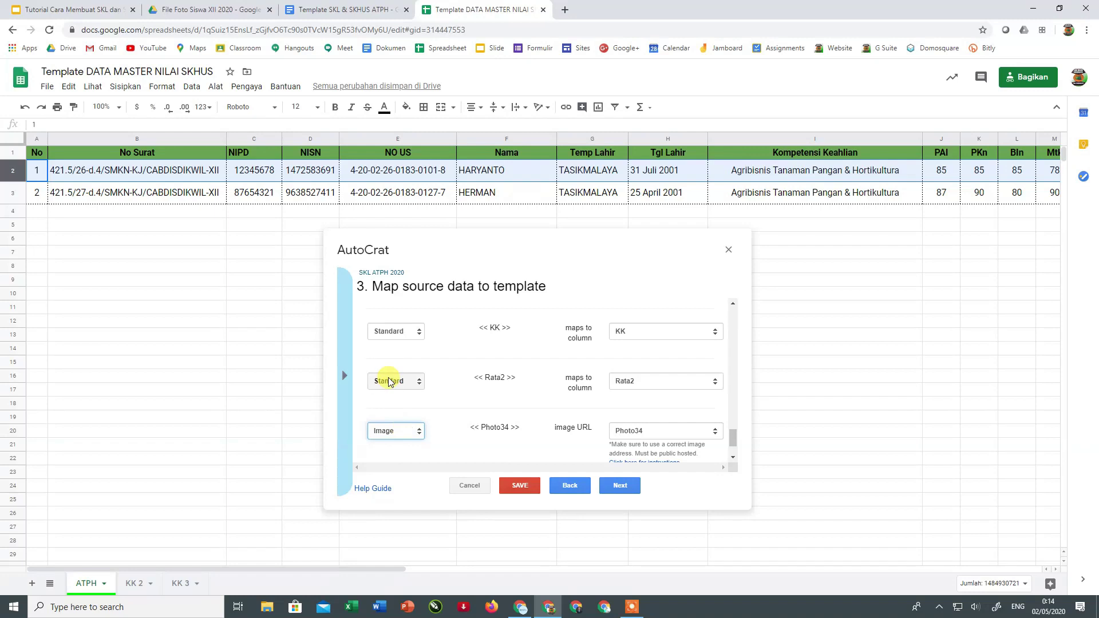
click(399, 433)
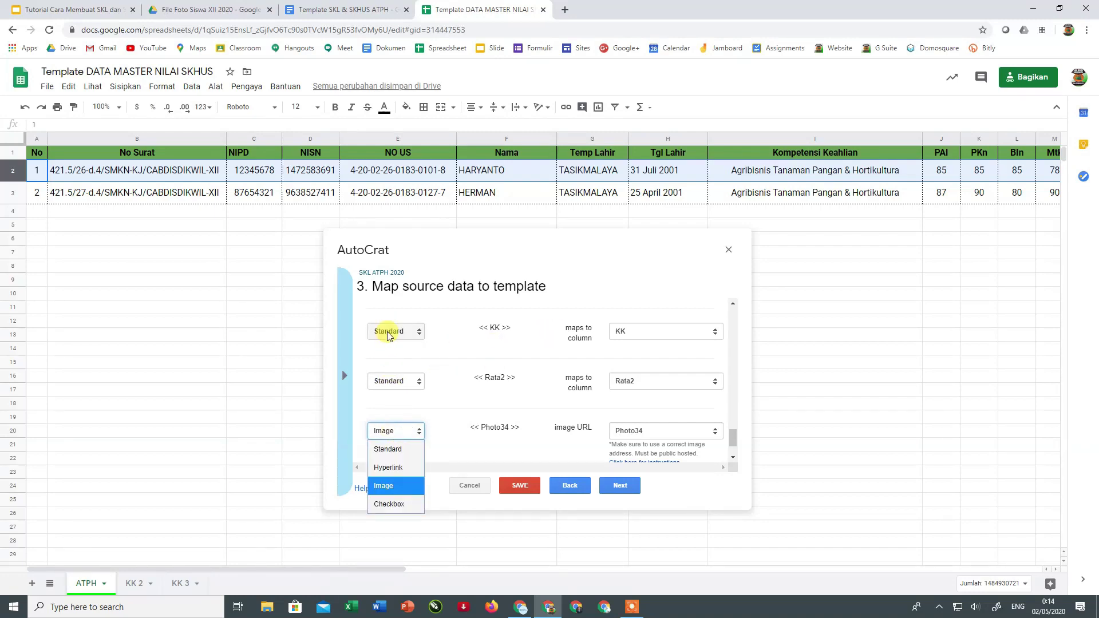
click(387, 487)
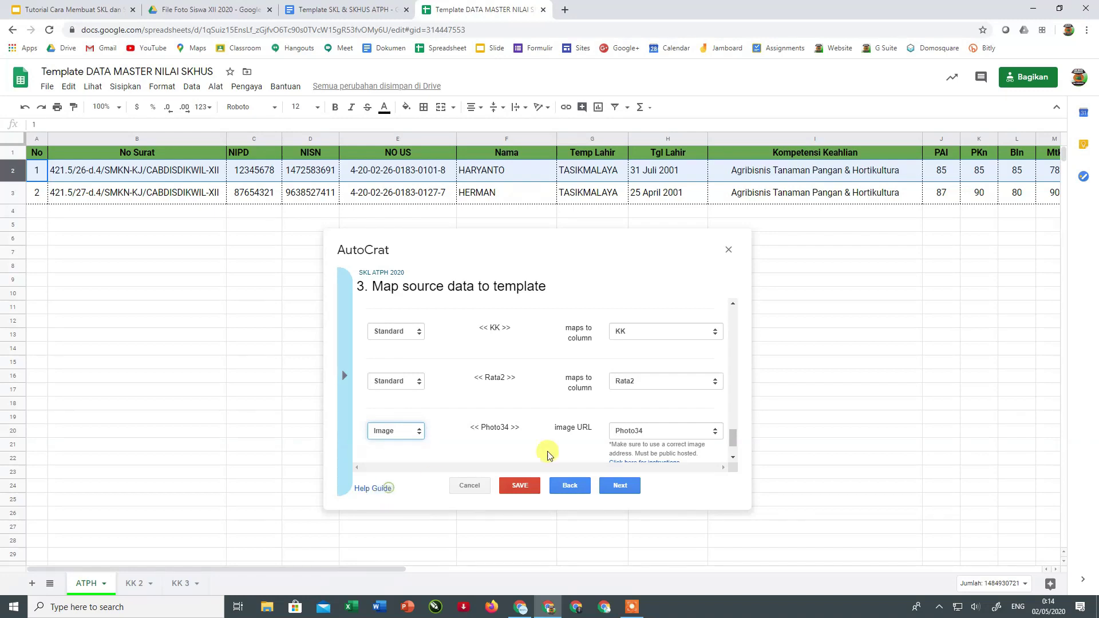
scroll(502, 405, down, 1)
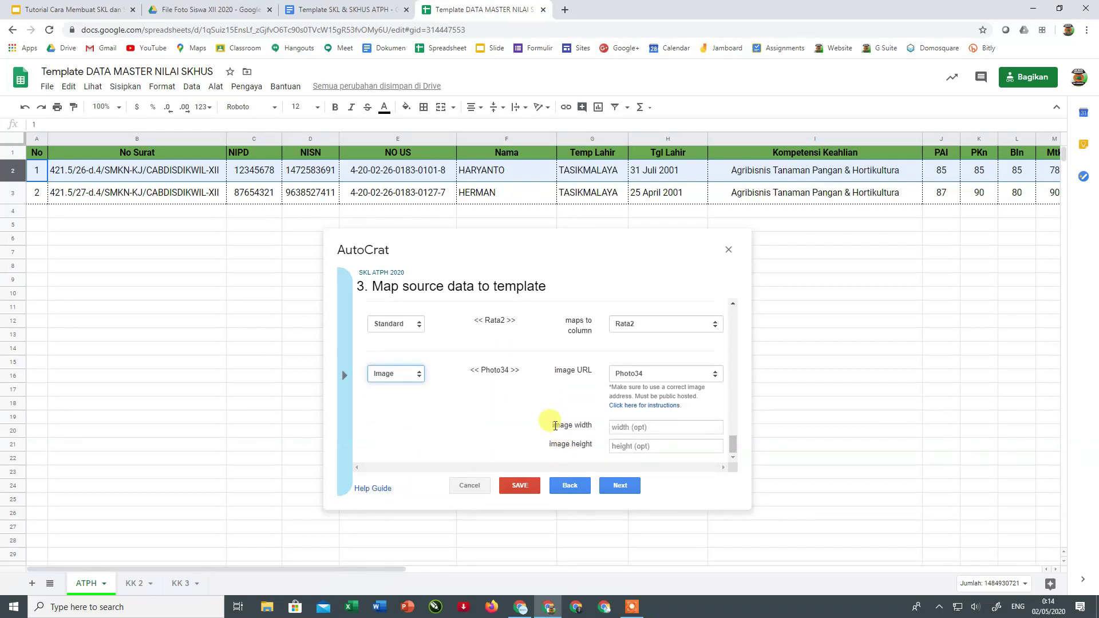
click(638, 426)
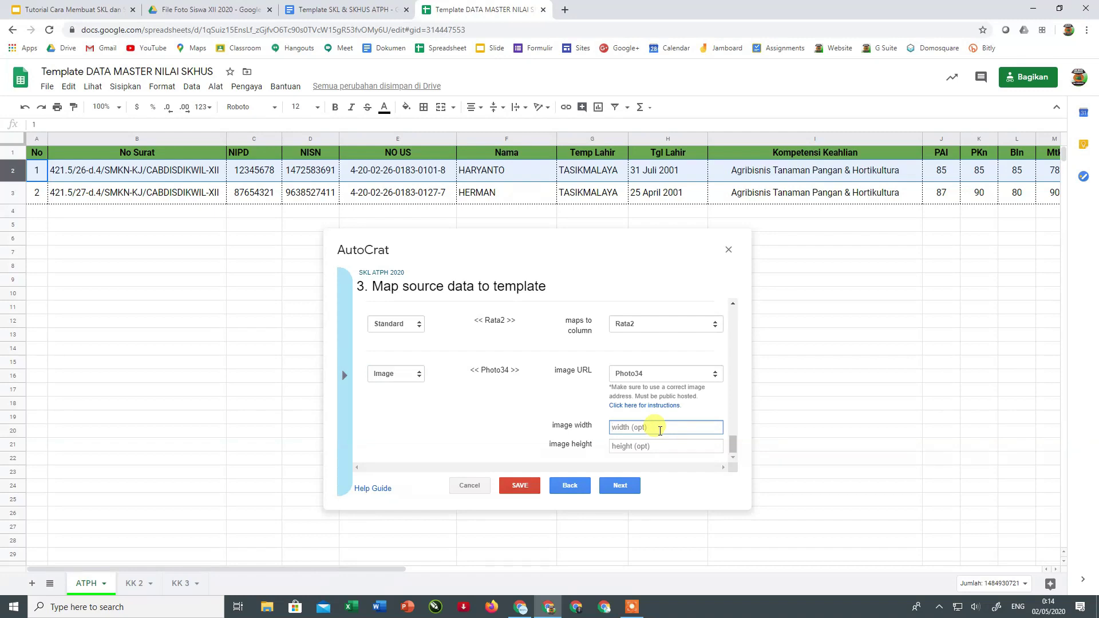
text(113)
click(653, 442)
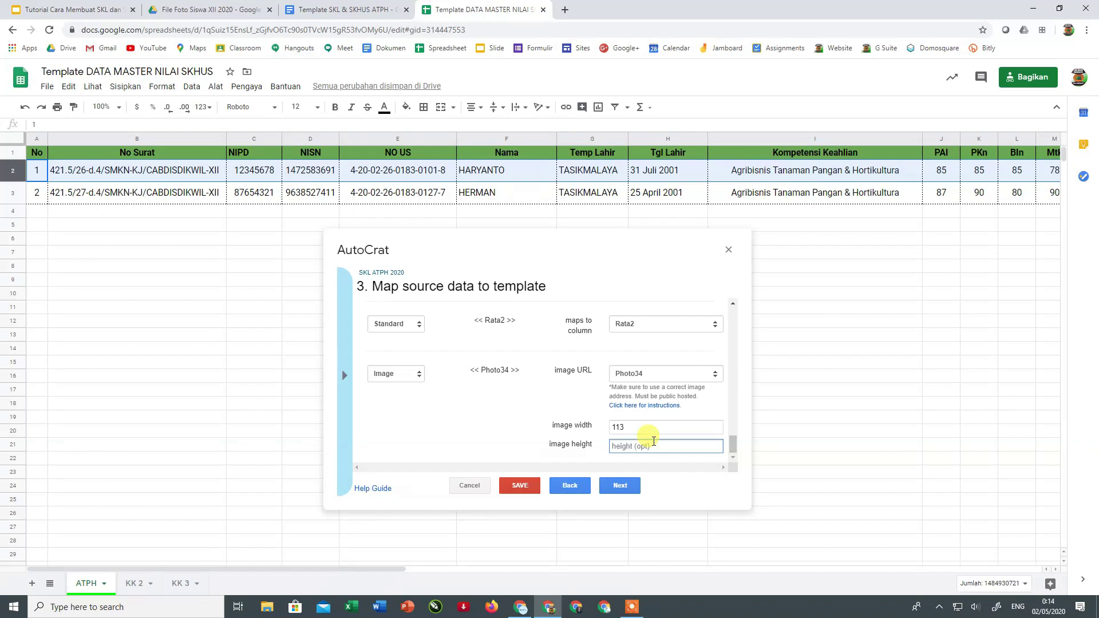
text(150)
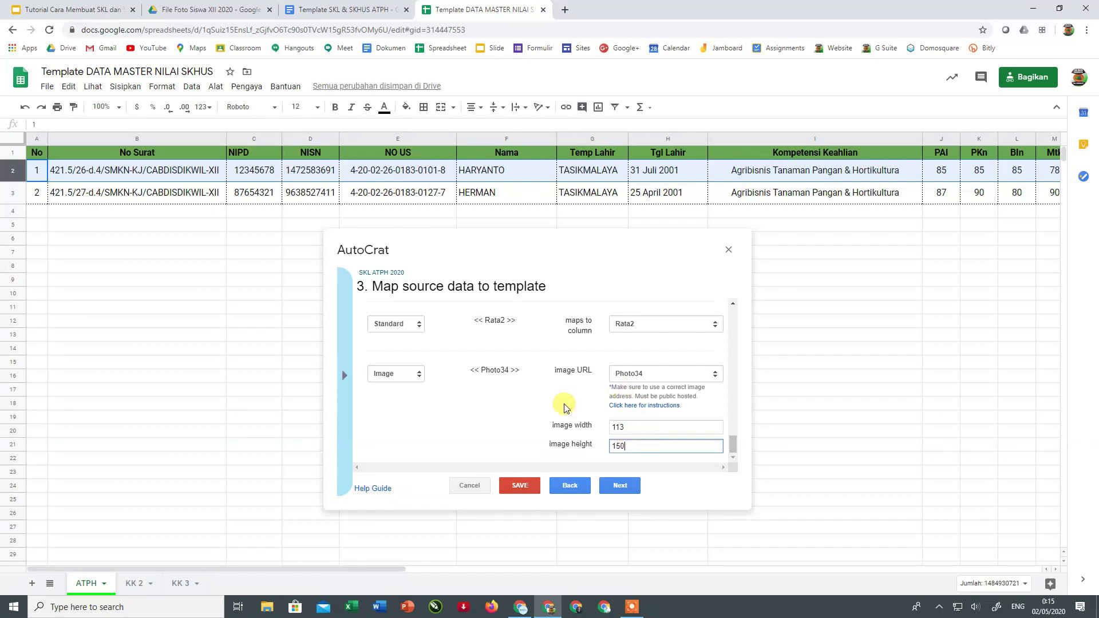
scroll(535, 418, up, 3)
scroll(535, 417, up, 10)
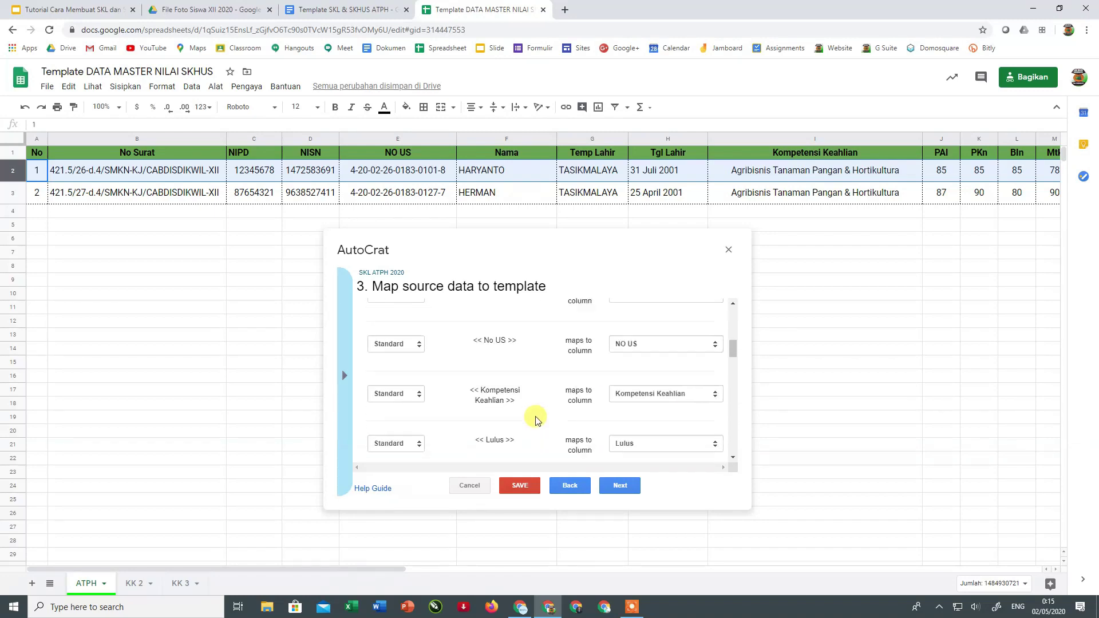
- Name the output files 'SKL 2020 <<Nama>>' and set their type to PDF
click(616, 487)
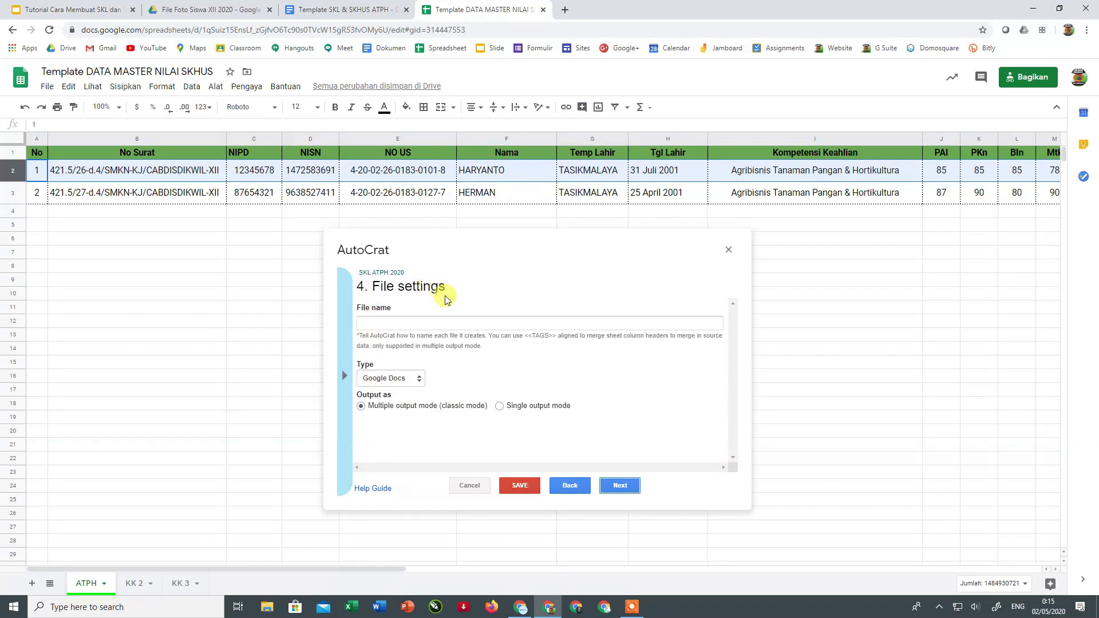
click(400, 324)
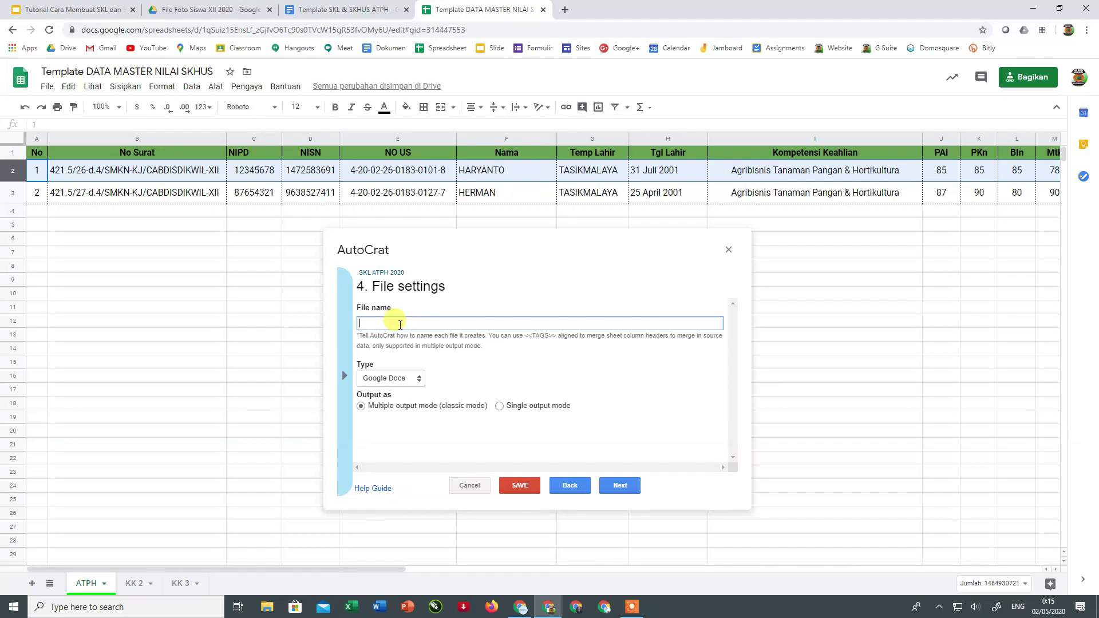
text(SKL)
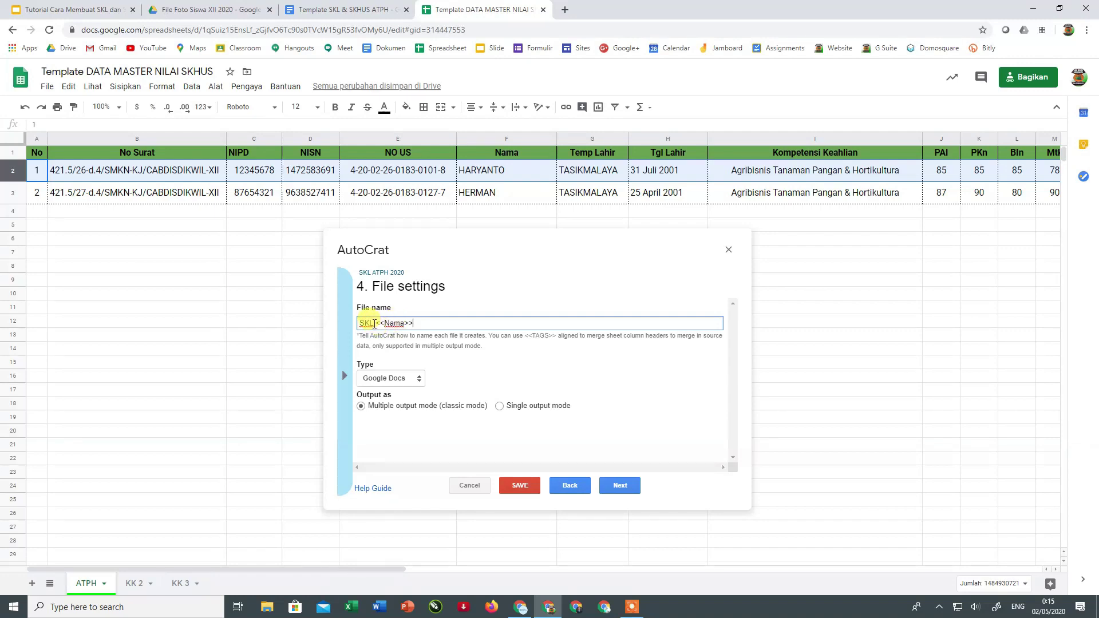
text(2020)
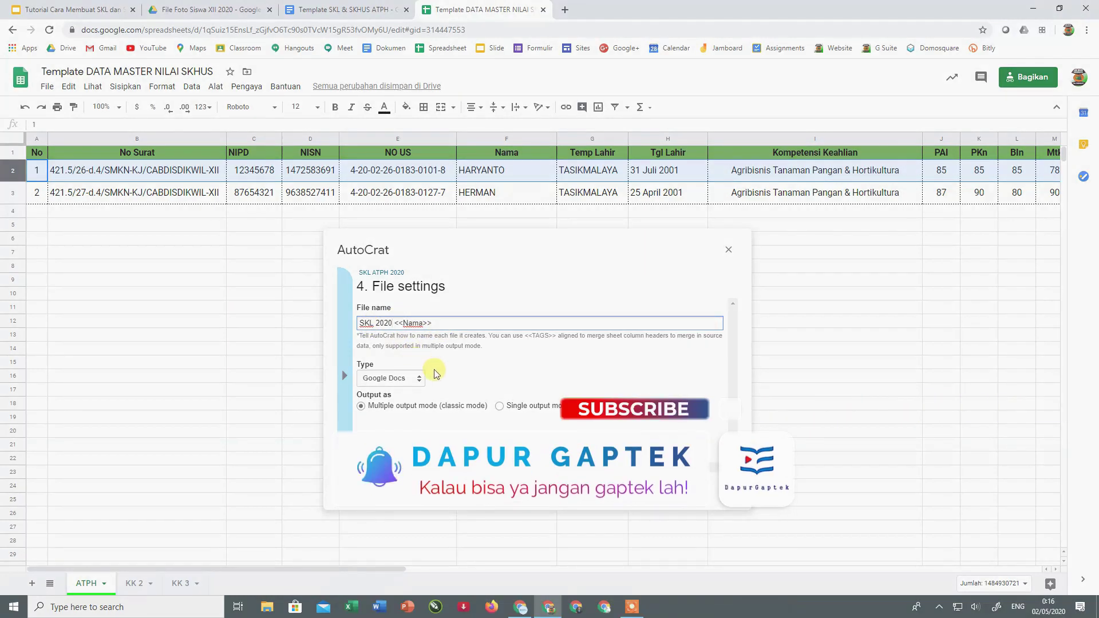
click(395, 378)
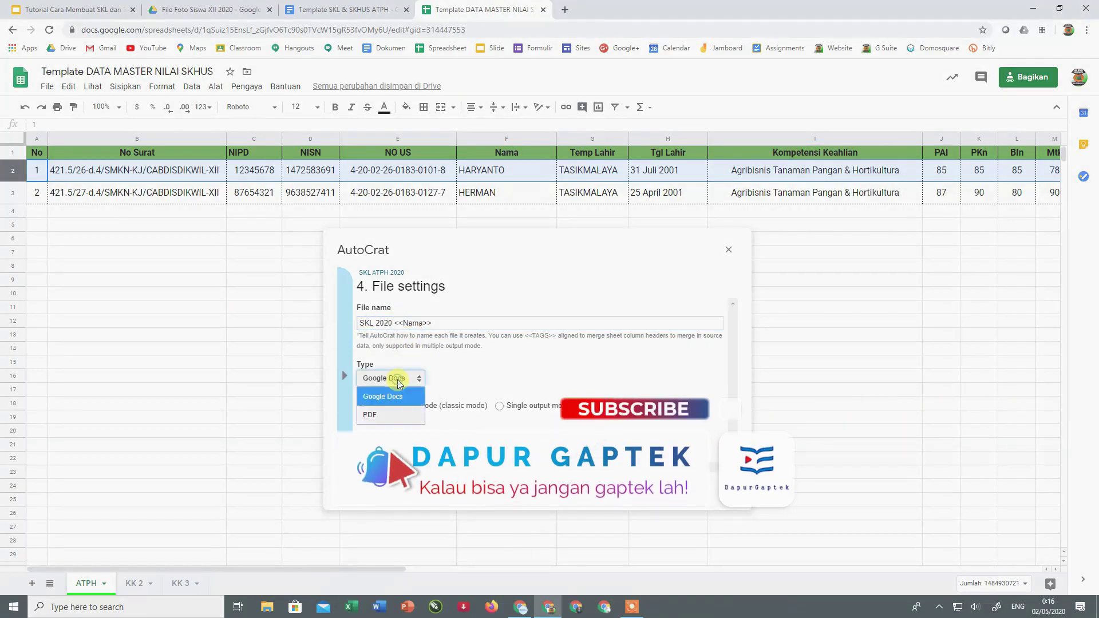
click(380, 415)
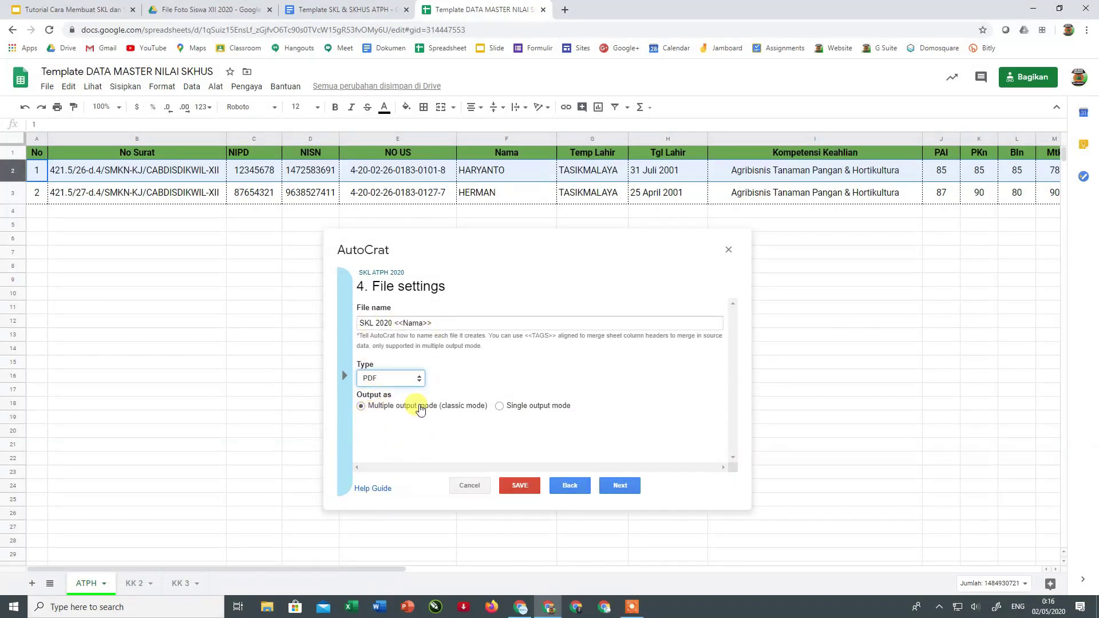
click(615, 487)
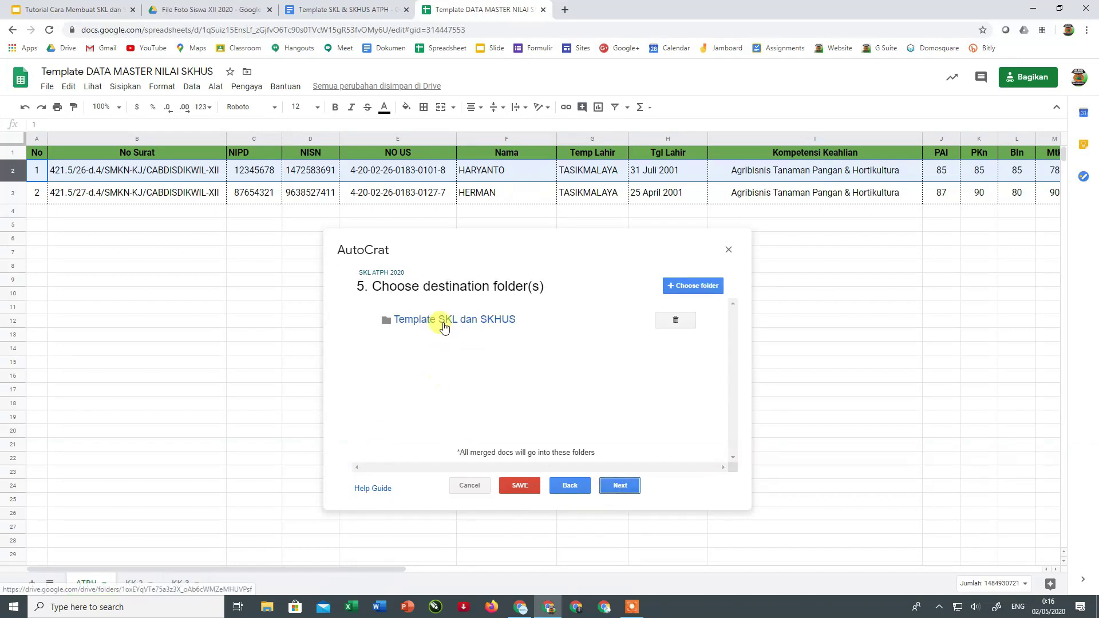
- Replace the Template SKL dan SKHUS destination with the PDF SKL SMKN KARANGJAYA 2020 folder
click(676, 322)
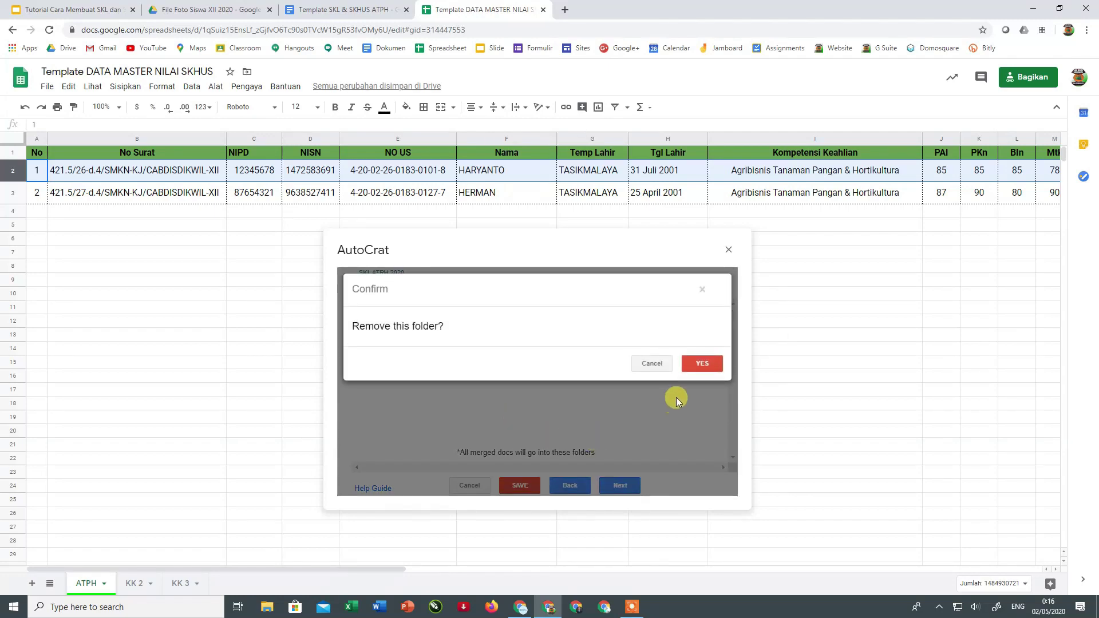
click(695, 366)
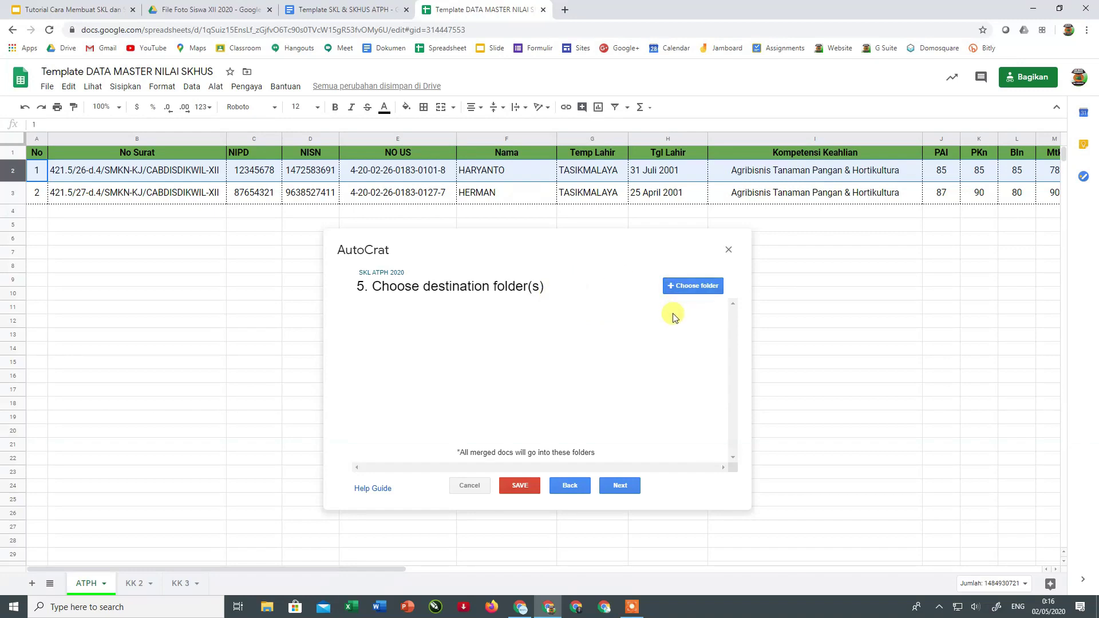
click(697, 289)
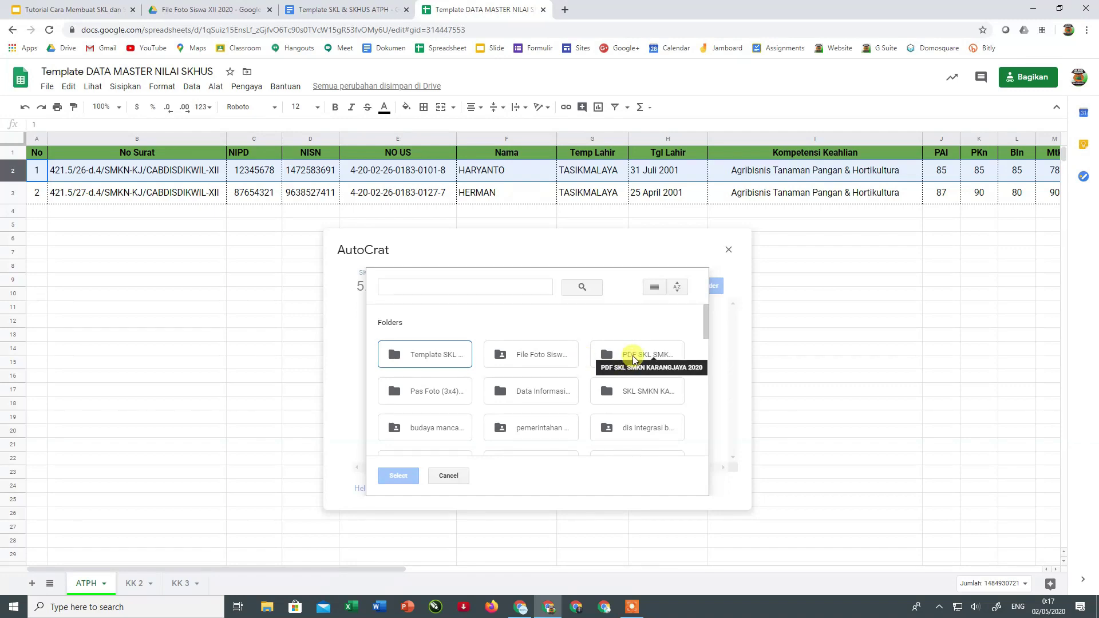
click(634, 360)
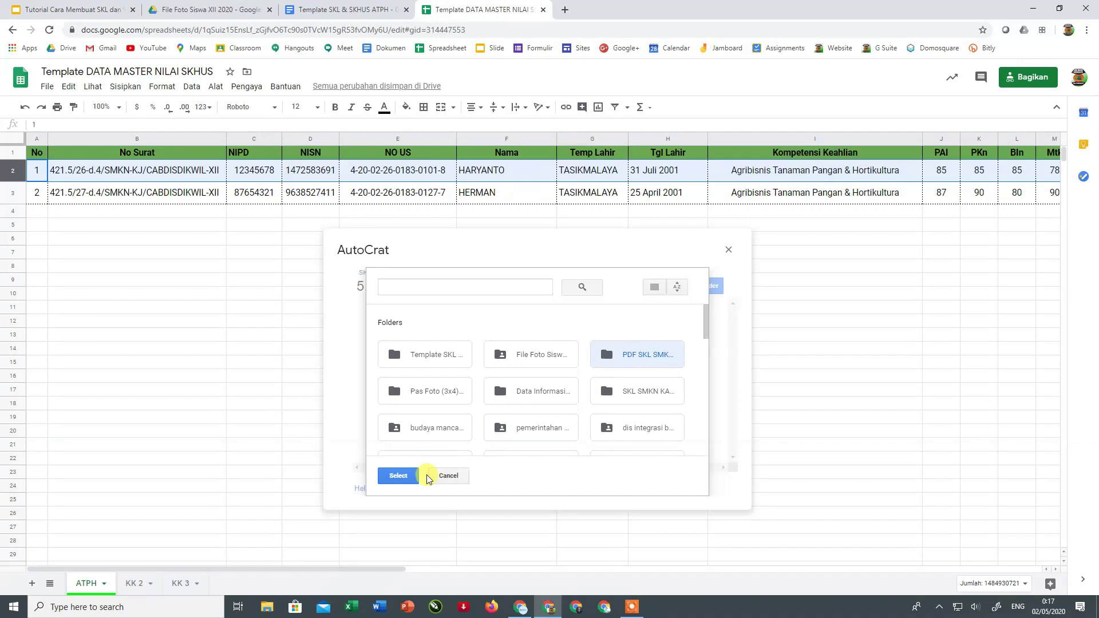
click(399, 477)
mouse_move(379, 323)
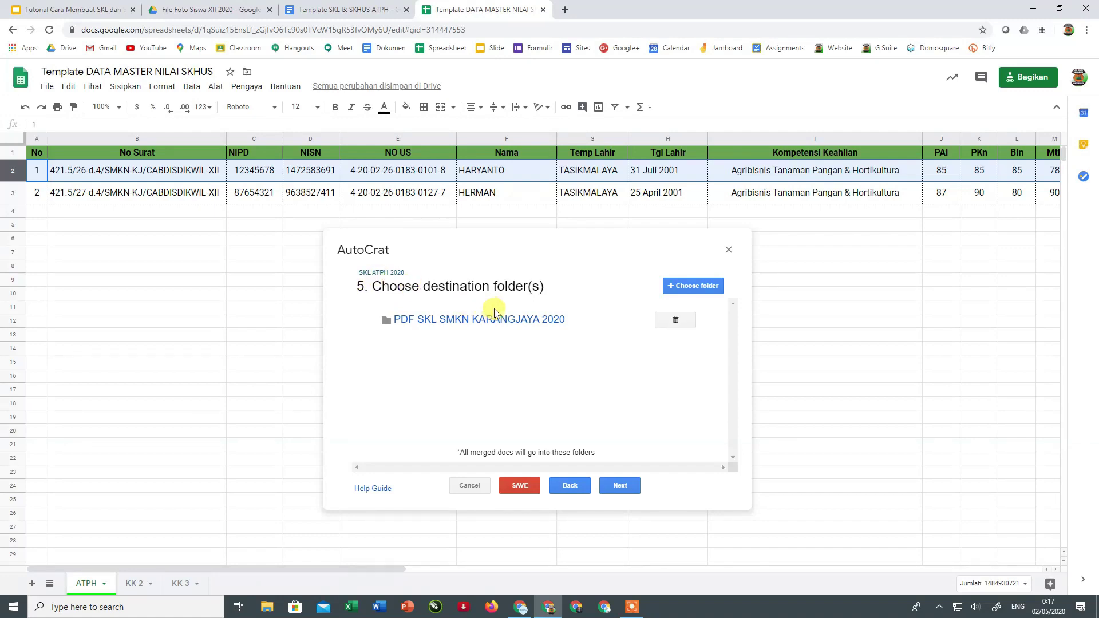
mouse_move(438, 333)
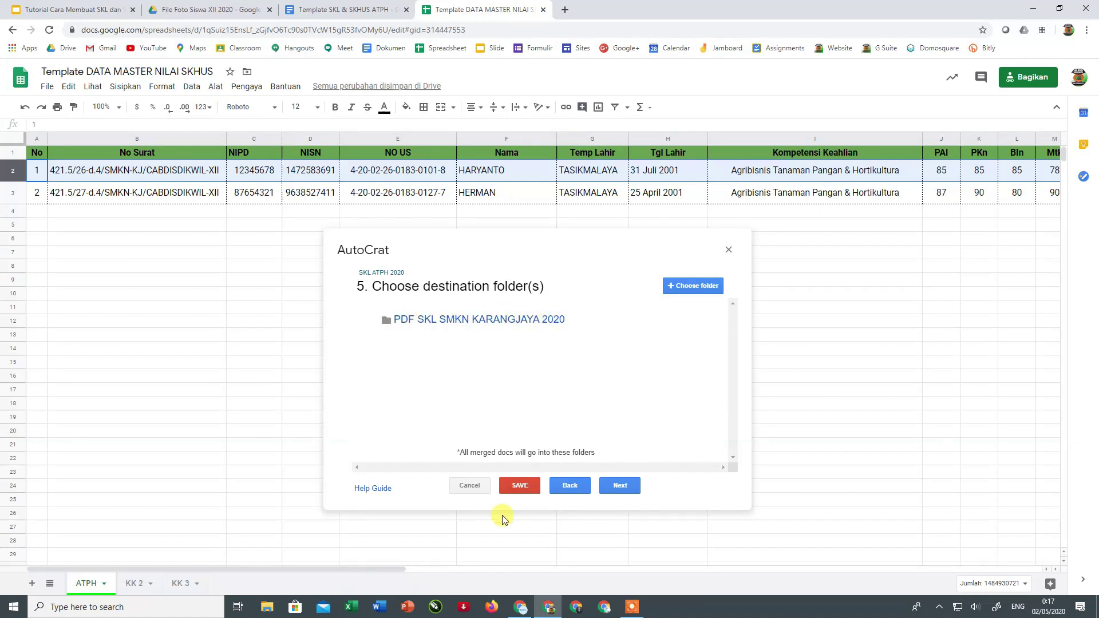
click(628, 488)
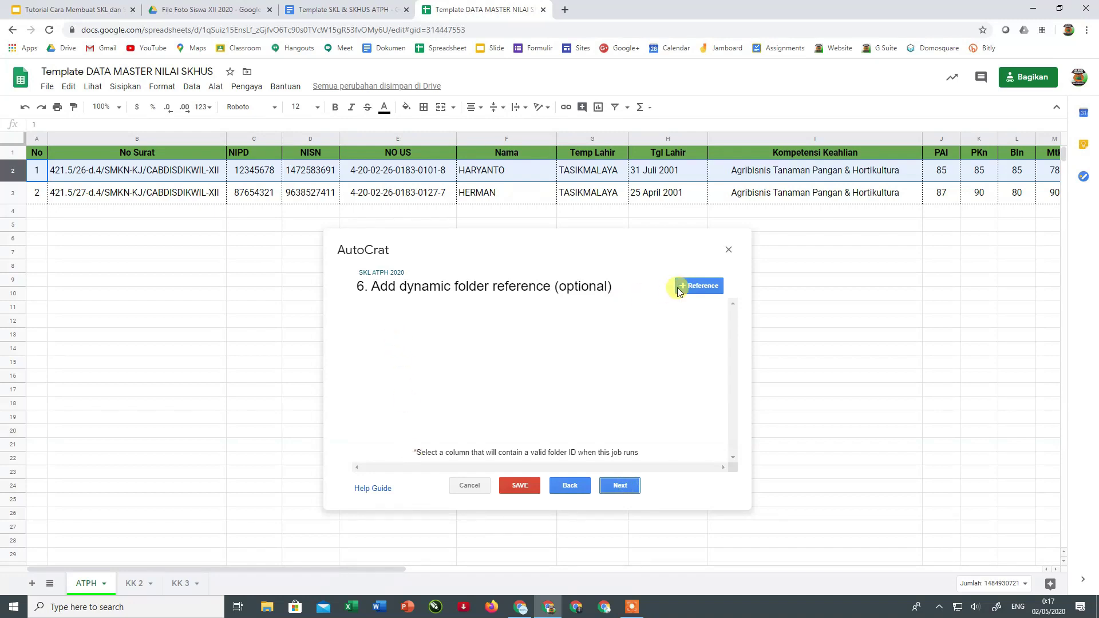
click(621, 484)
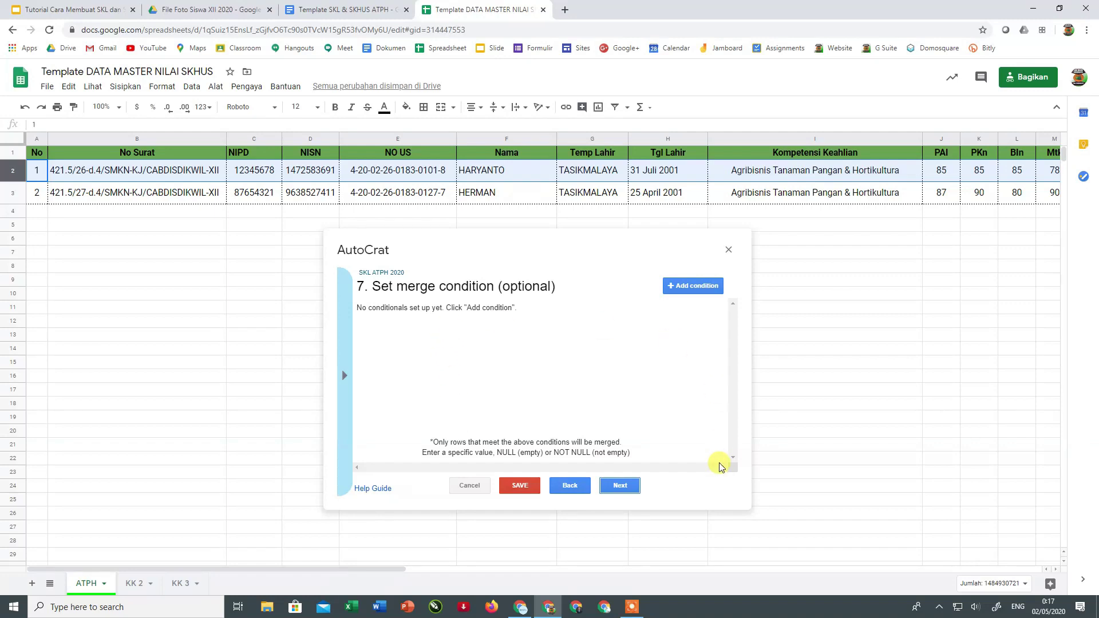
- Skip the merge-condition step and set Share doc? to Yes, sharing as PDF
click(626, 486)
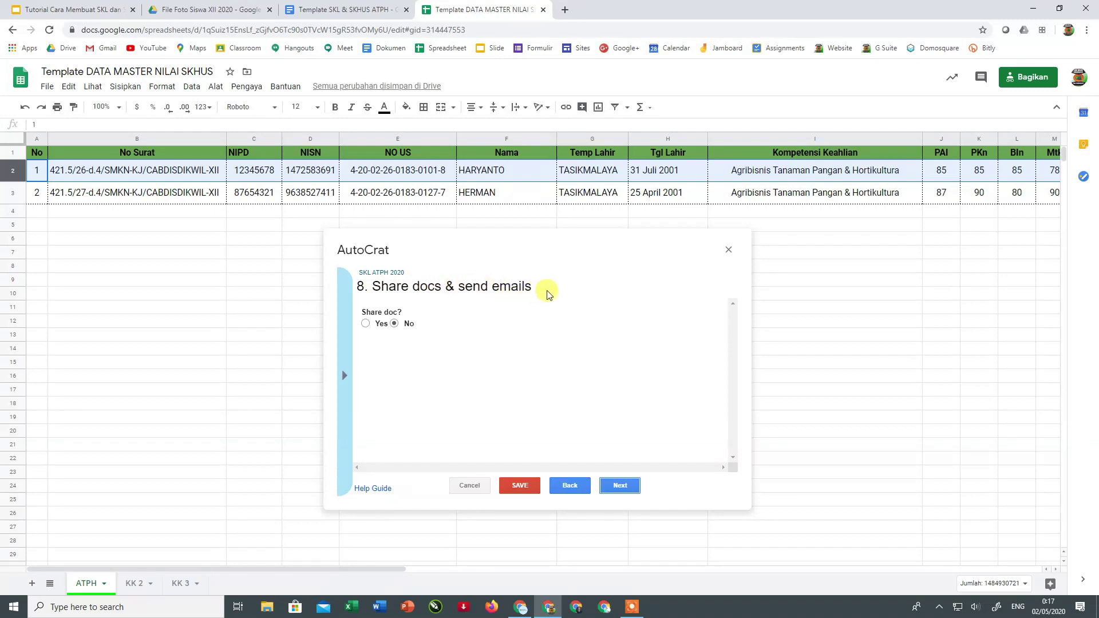
click(366, 324)
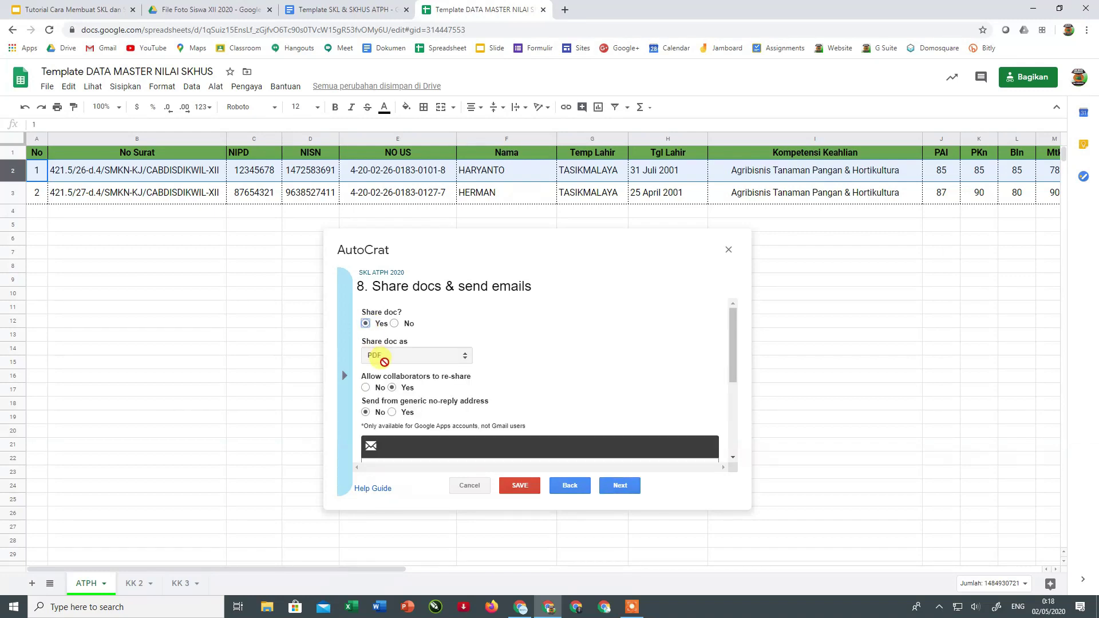
click(394, 324)
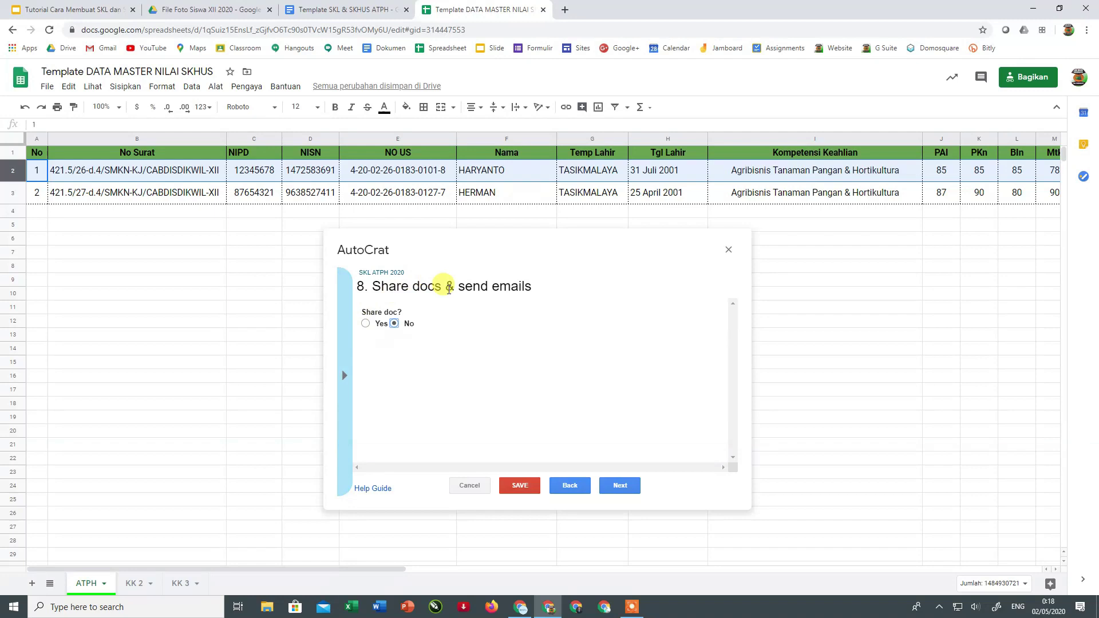
click(365, 324)
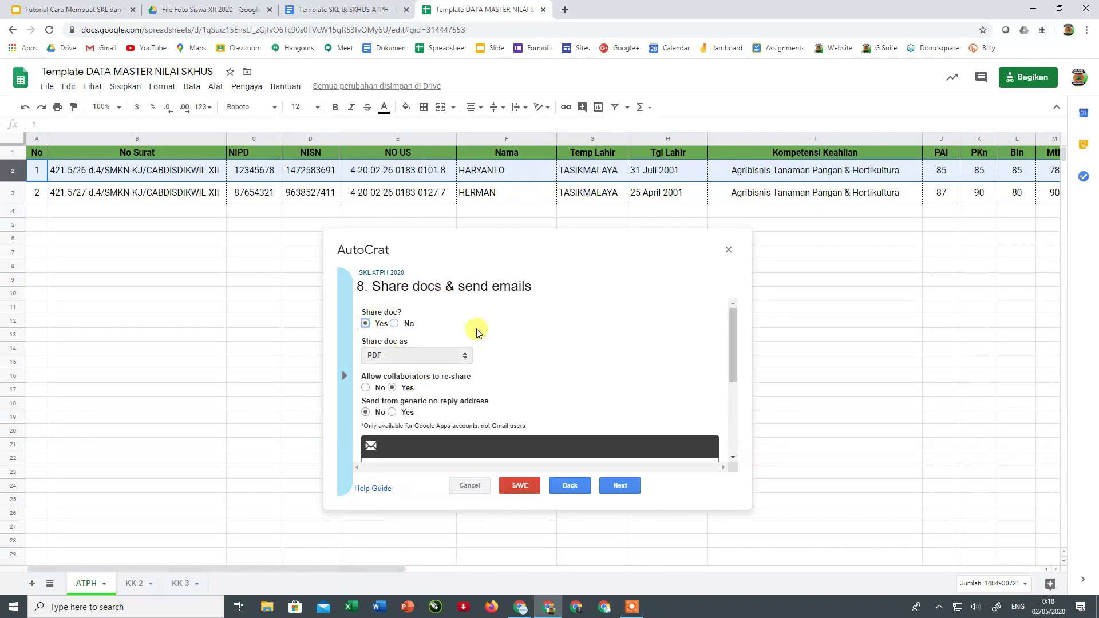
scroll(478, 330, down, 3)
scroll(479, 332, up, 1)
scroll(480, 332, up, 1)
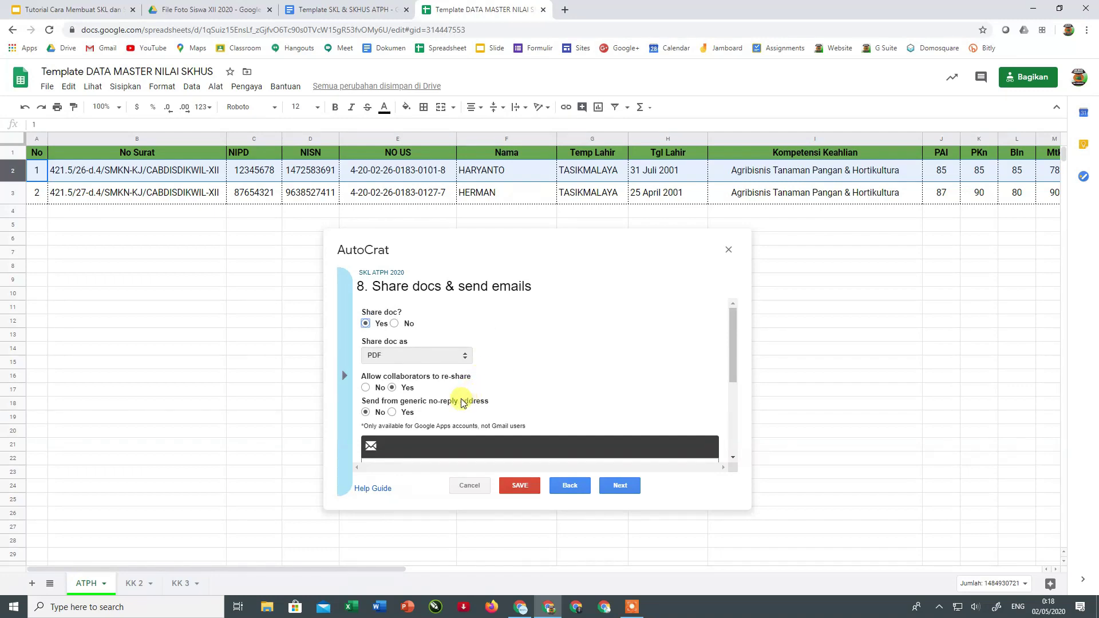
mouse_move(462, 403)
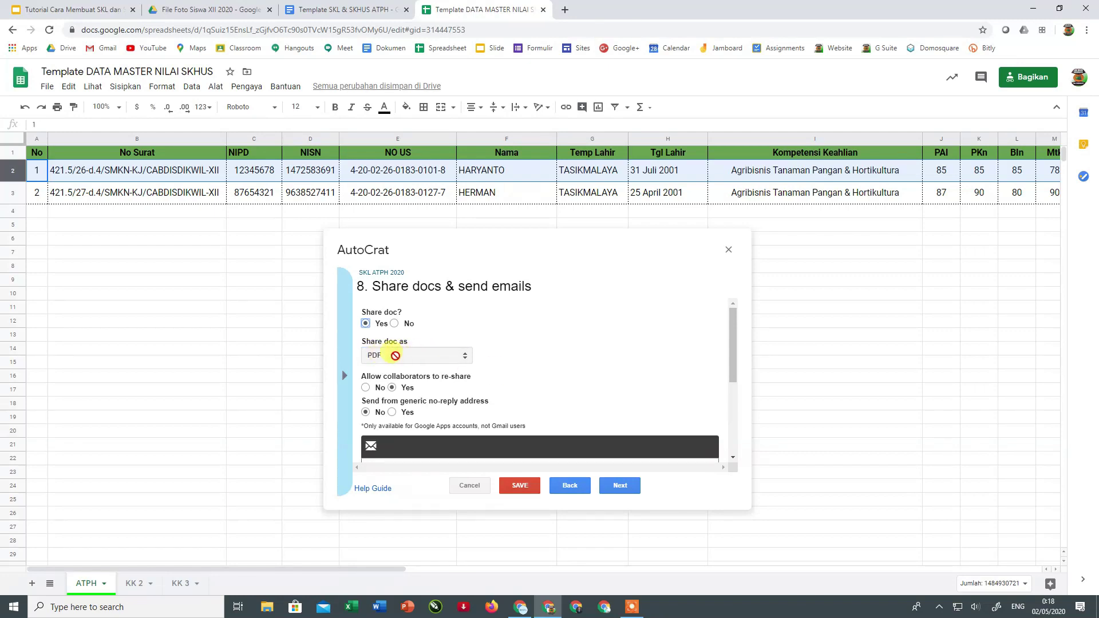
scroll(401, 354, down, 1)
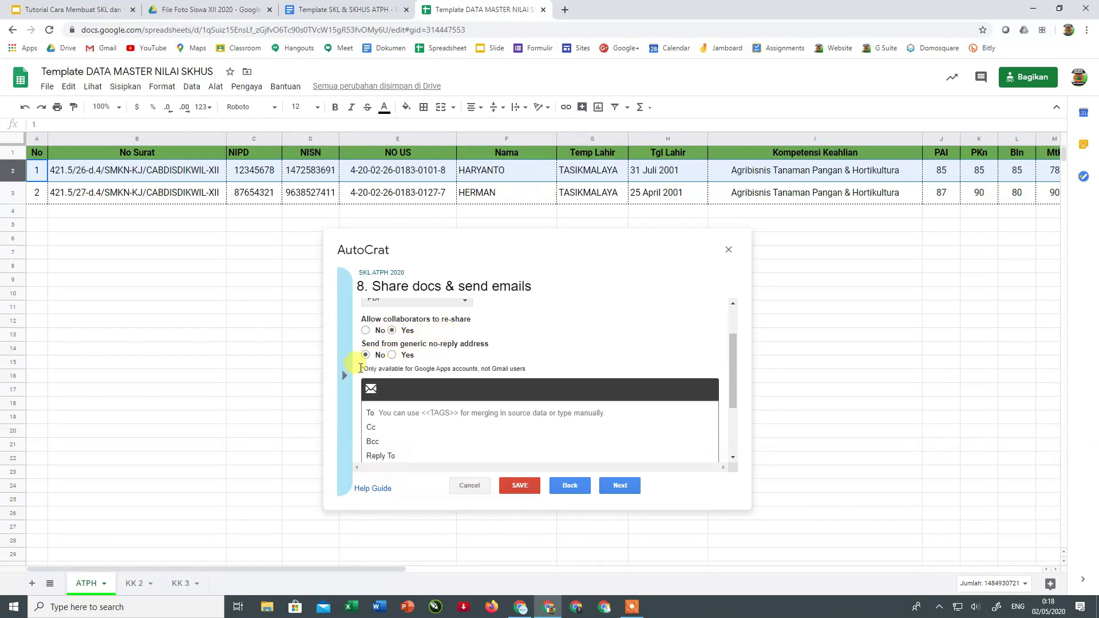
scroll(503, 352, down, 1)
scroll(502, 352, down, 2)
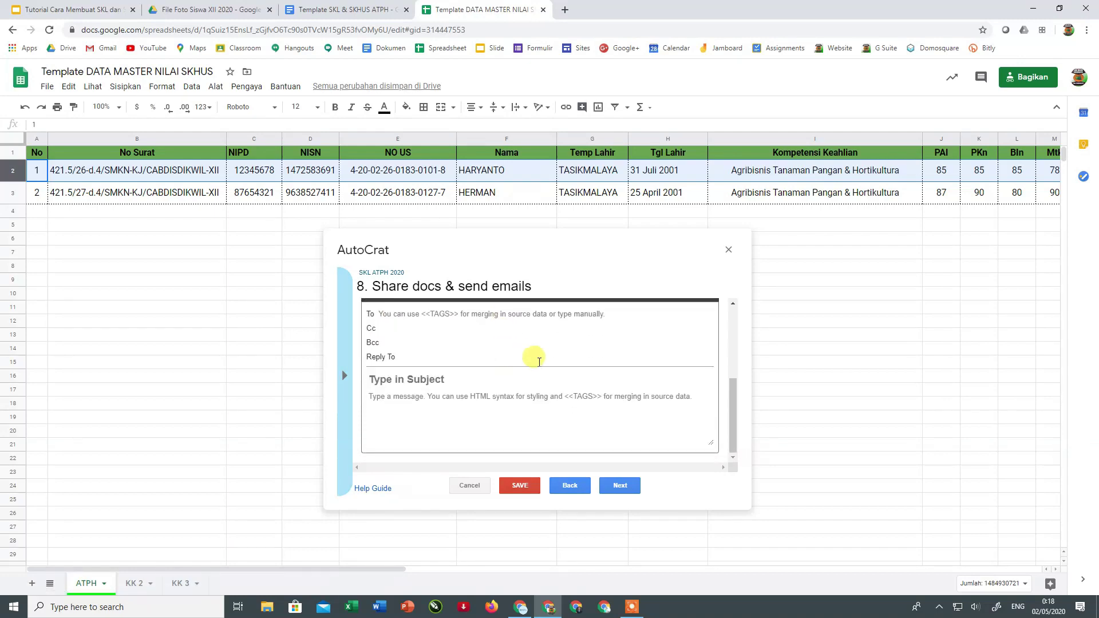
scroll(530, 355, up, 1)
click(399, 371)
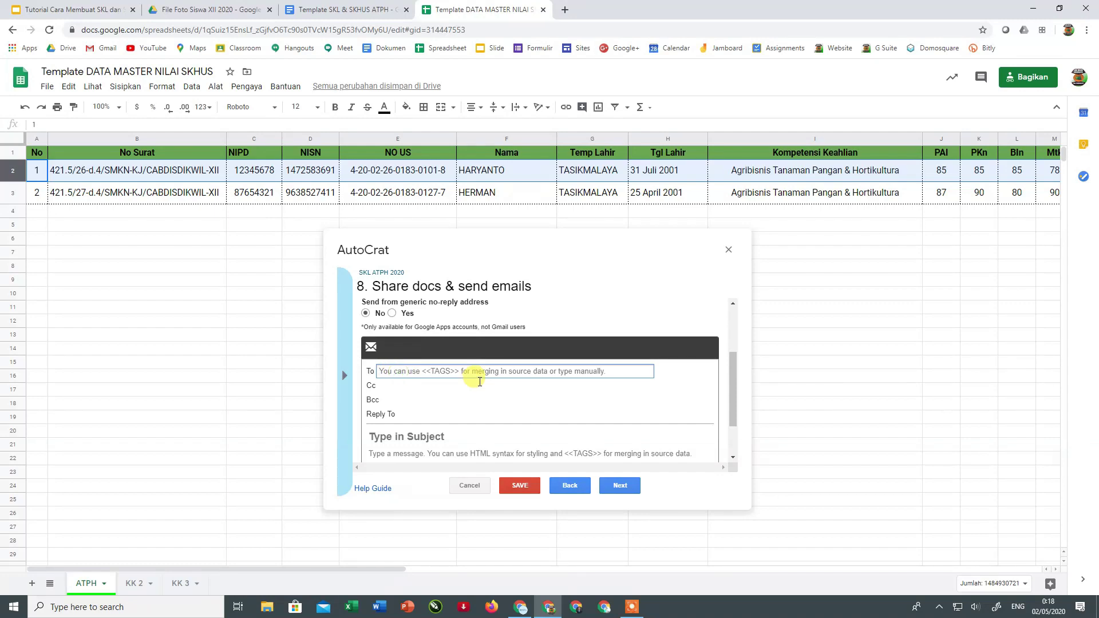
- Set the email To field to <<Email>>, matching column AA's header capitalisation
text(<<)
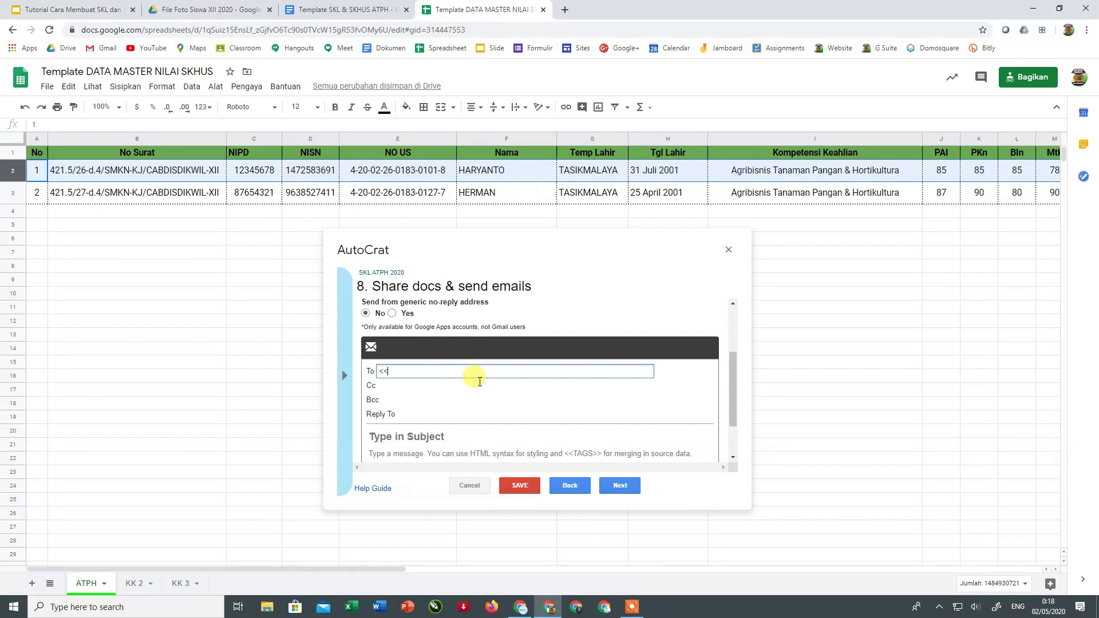
text(Email>>)
drag(395, 571, 761, 572)
click(730, 152)
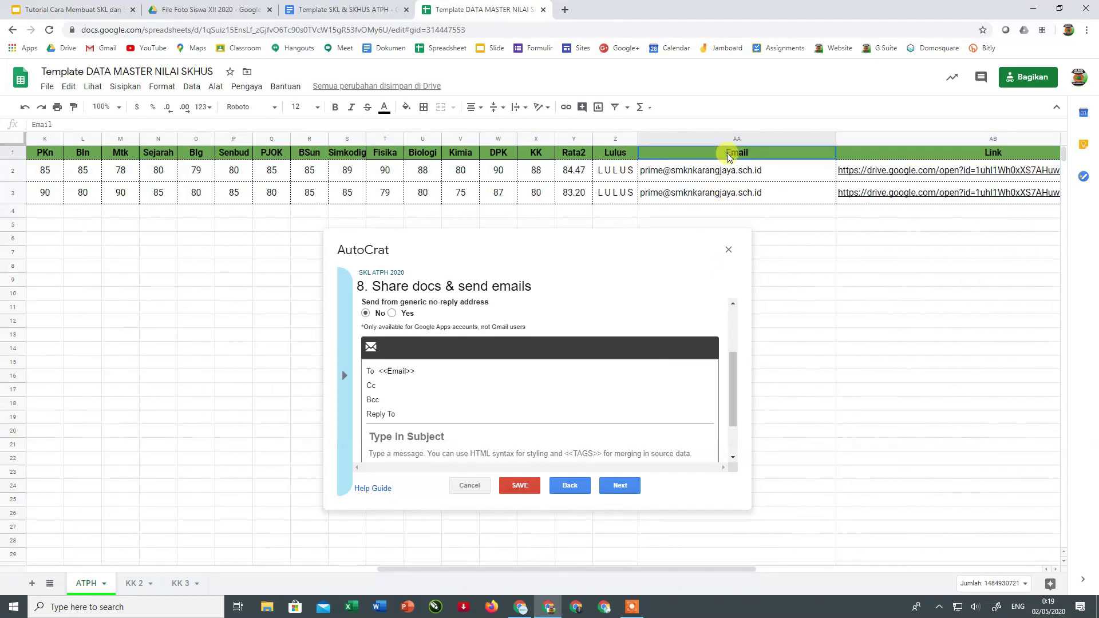
click(392, 371)
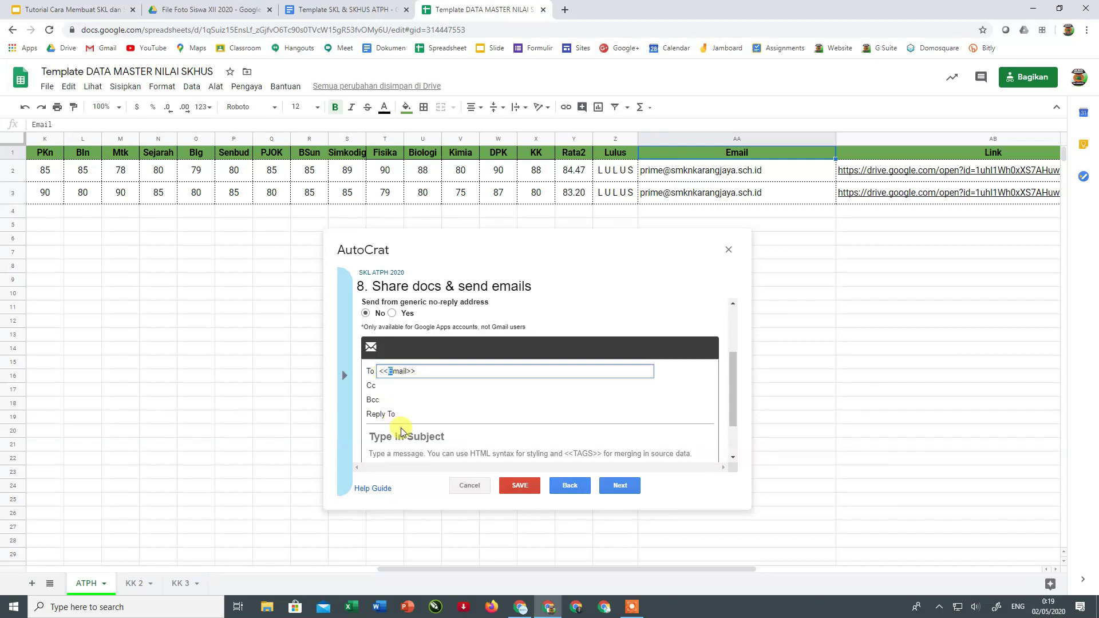
text(e)
drag(388, 370, 393, 371)
text(E)
- Enter the school's no-reply address in Reply To and open the Keep notes
click(403, 414)
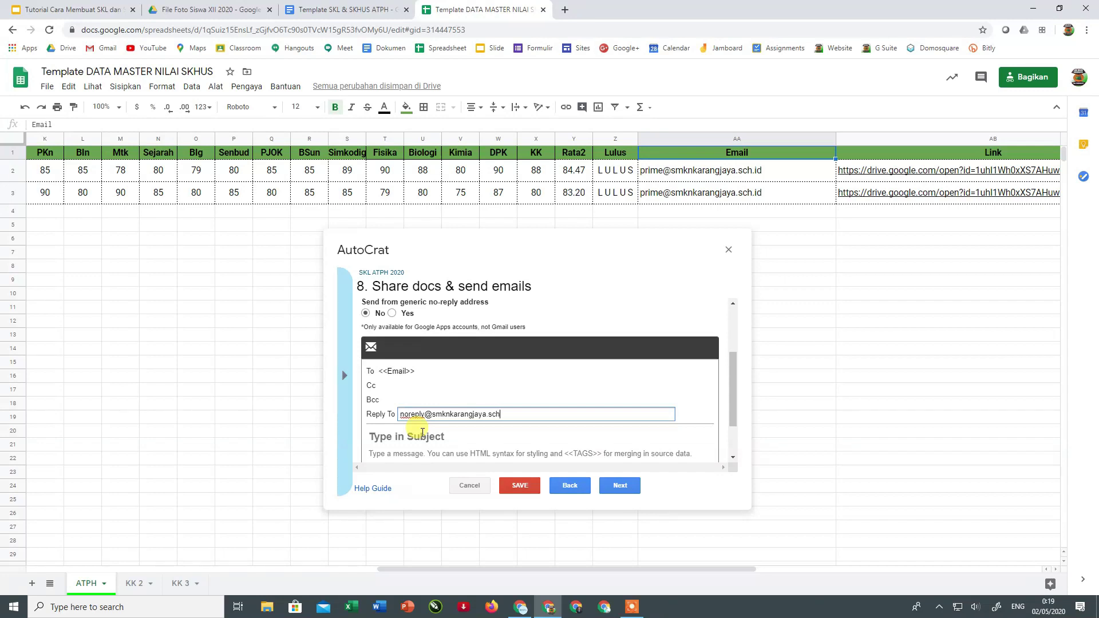
scroll(435, 378, down, 1)
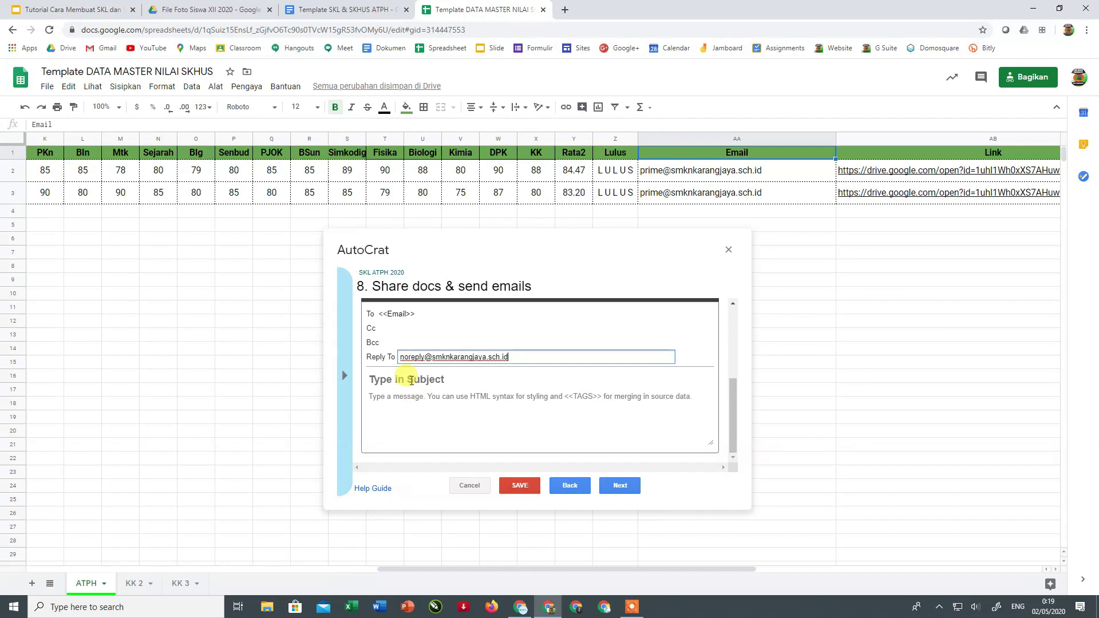
scroll(416, 339, up, 1)
scroll(416, 339, up, 1)
scroll(417, 314, down, 2)
scroll(422, 349, up, 2)
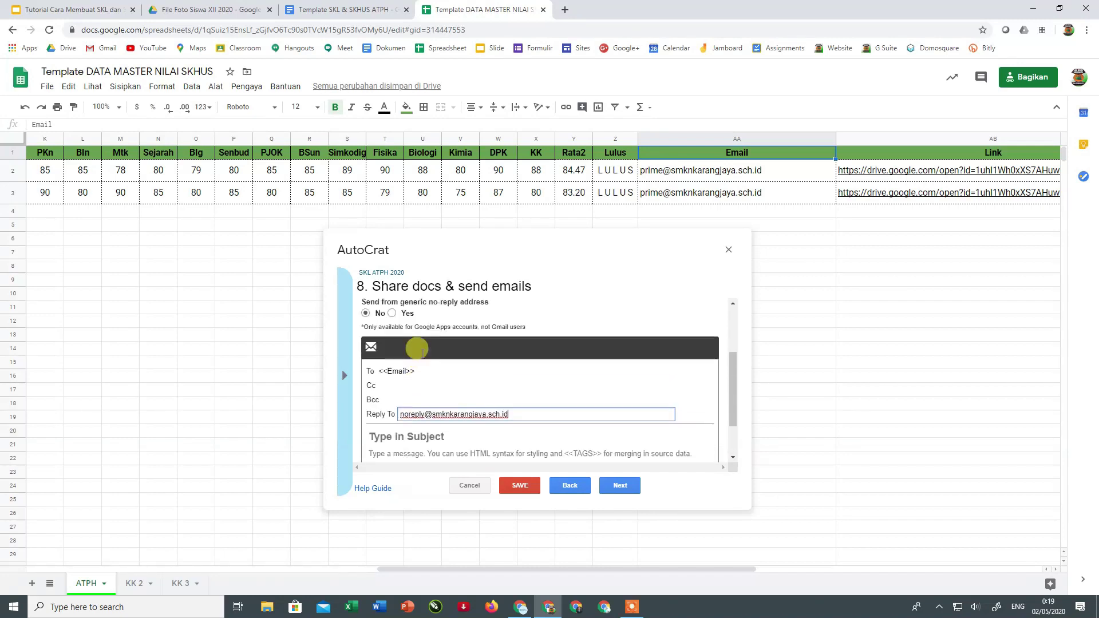
scroll(422, 362, down, 1)
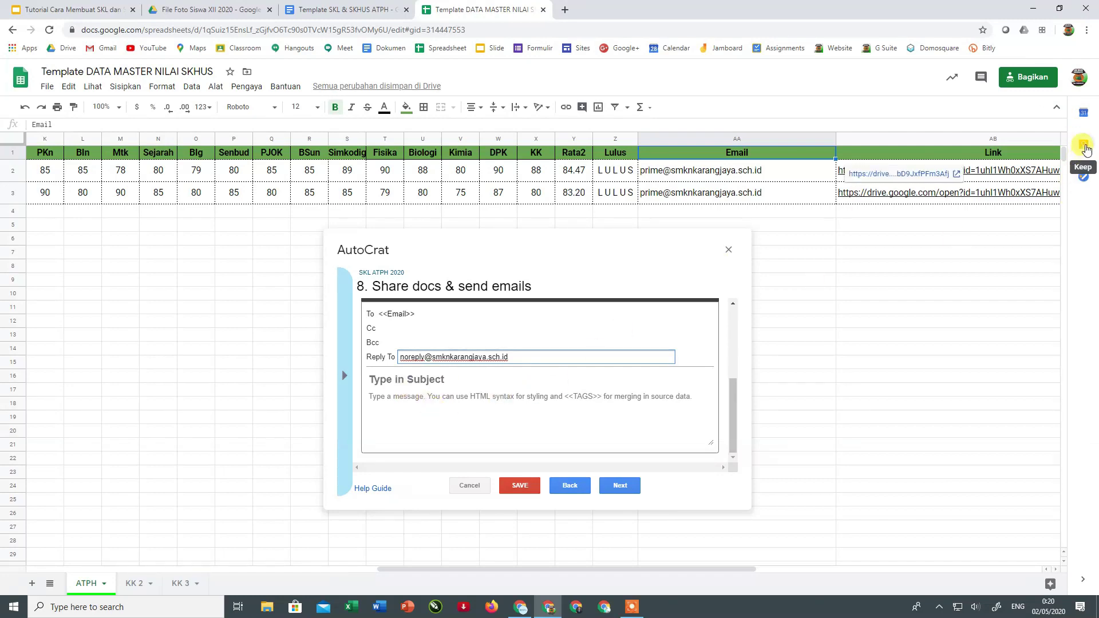
click(1081, 150)
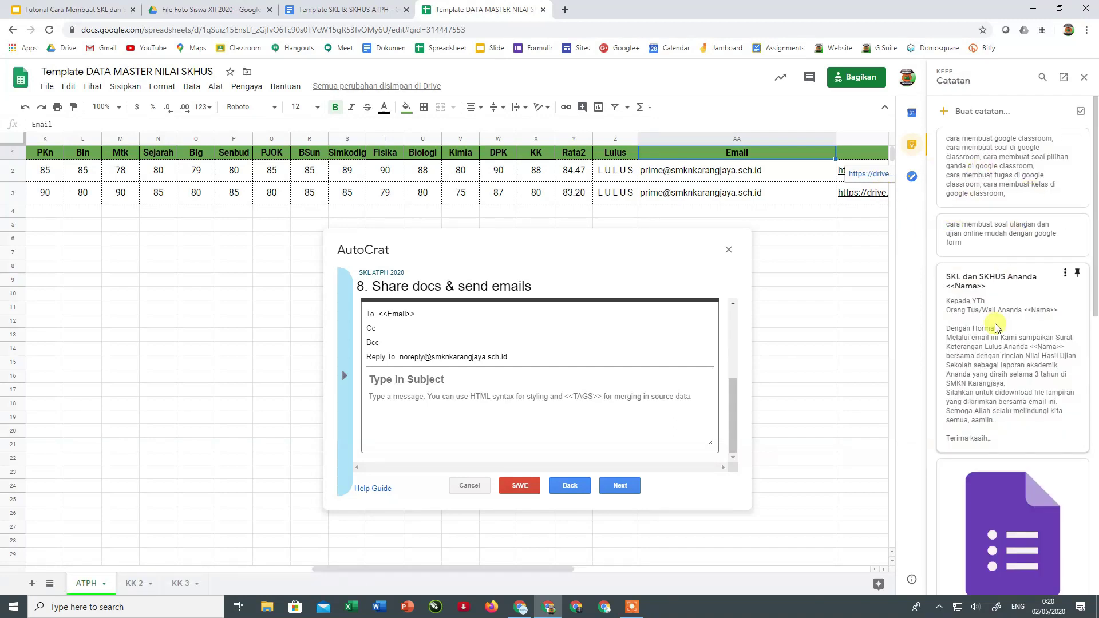
- Paste 'SKL dan SKHUS Ananda <<Nama>>' from the note as the email subject
click(986, 337)
drag(984, 286, 947, 275)
key(ctrl+c)
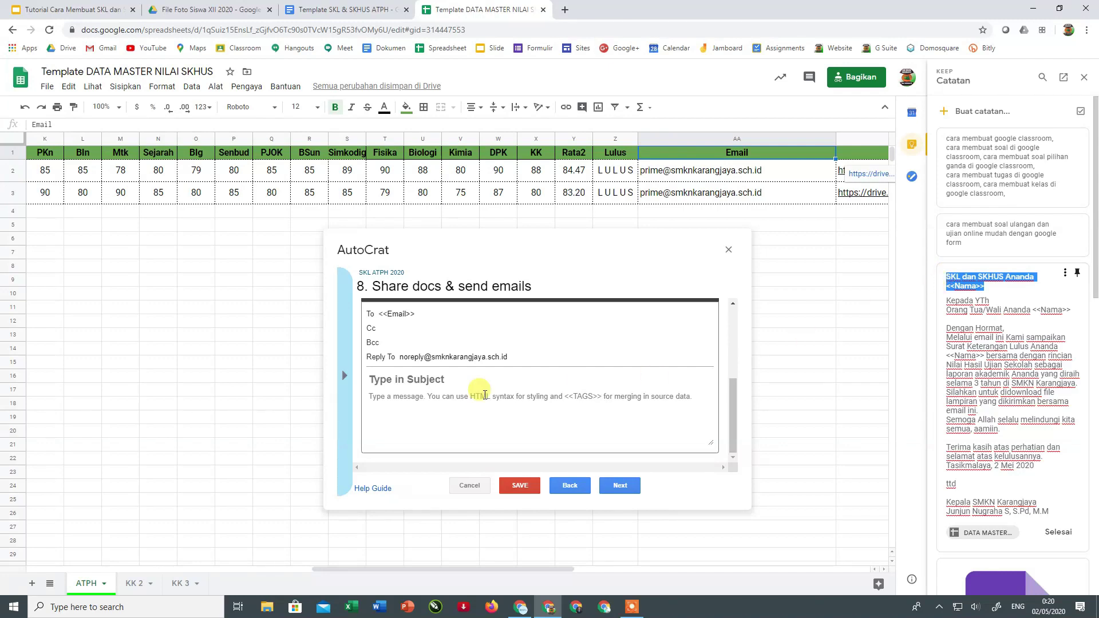
click(393, 379)
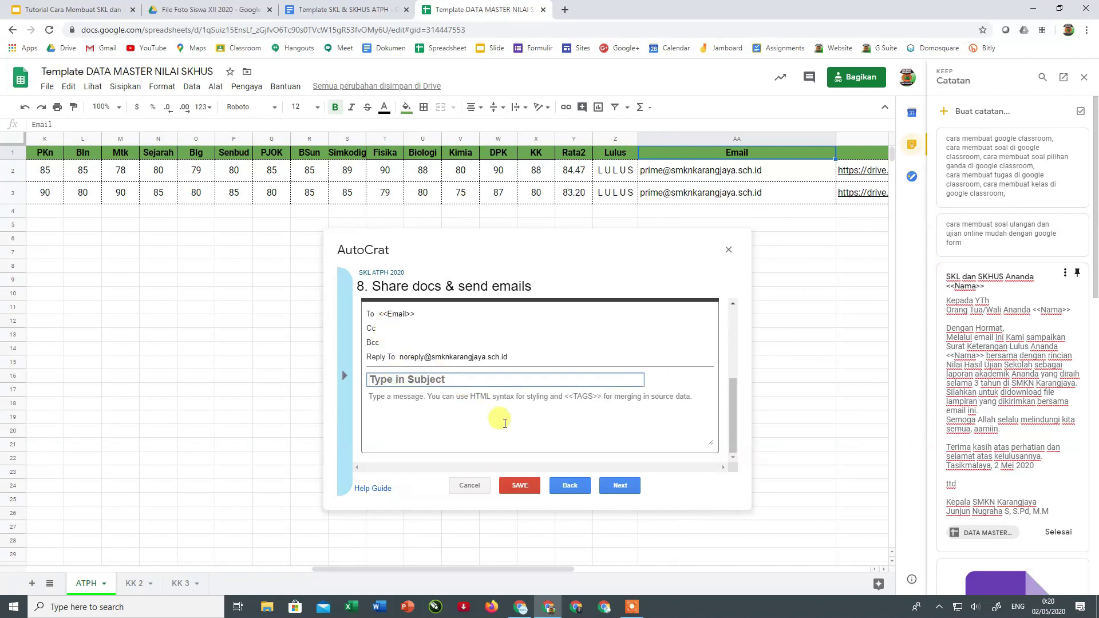
key(ctrl+v)
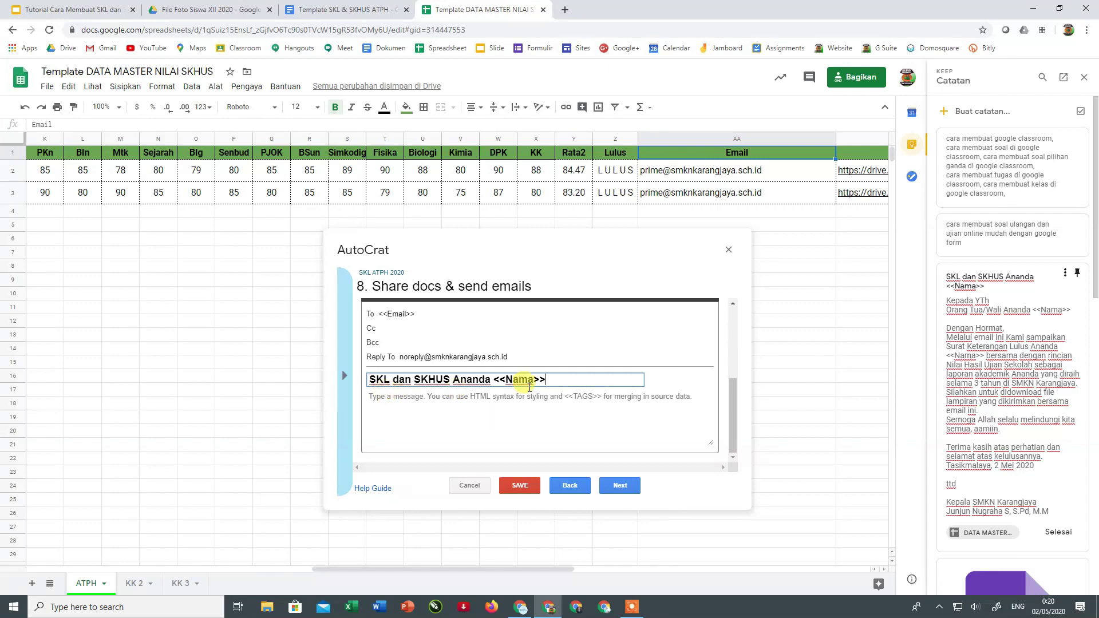
drag(548, 381, 496, 378)
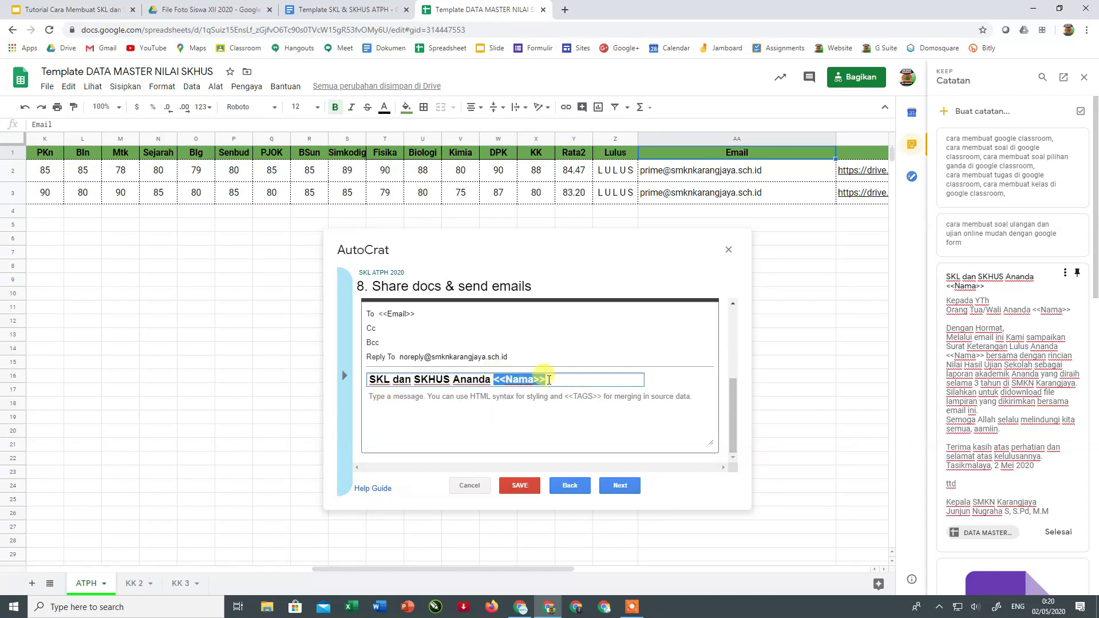
drag(548, 380, 491, 379)
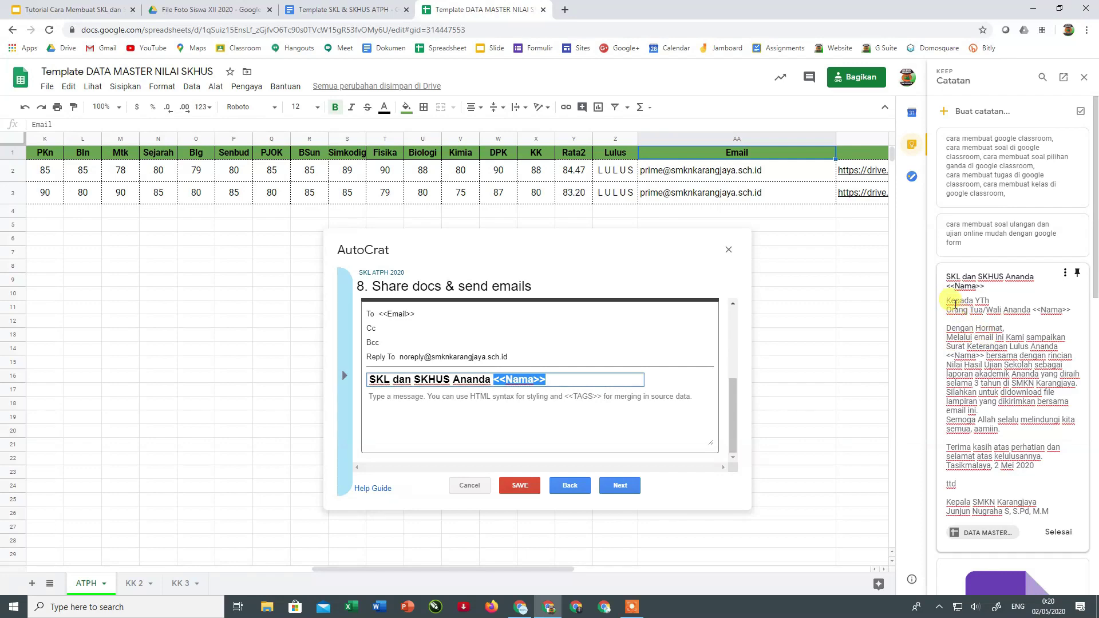
- Paste the note's parent letter in as the email message body
drag(946, 300, 1054, 511)
key(ctrl+c)
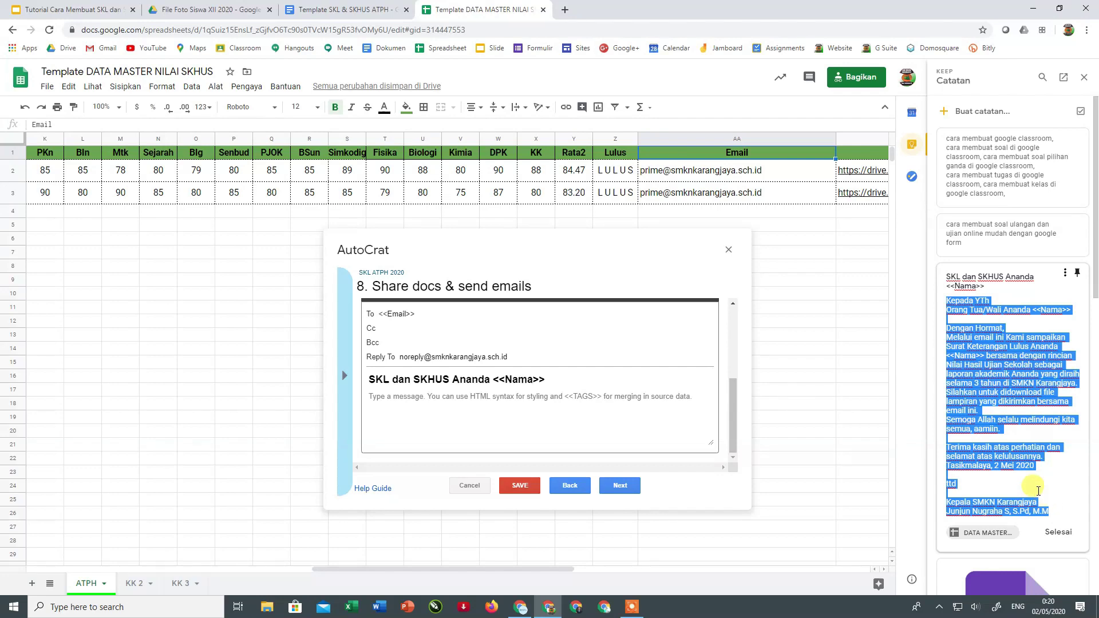
click(397, 404)
key(ctrl+v)
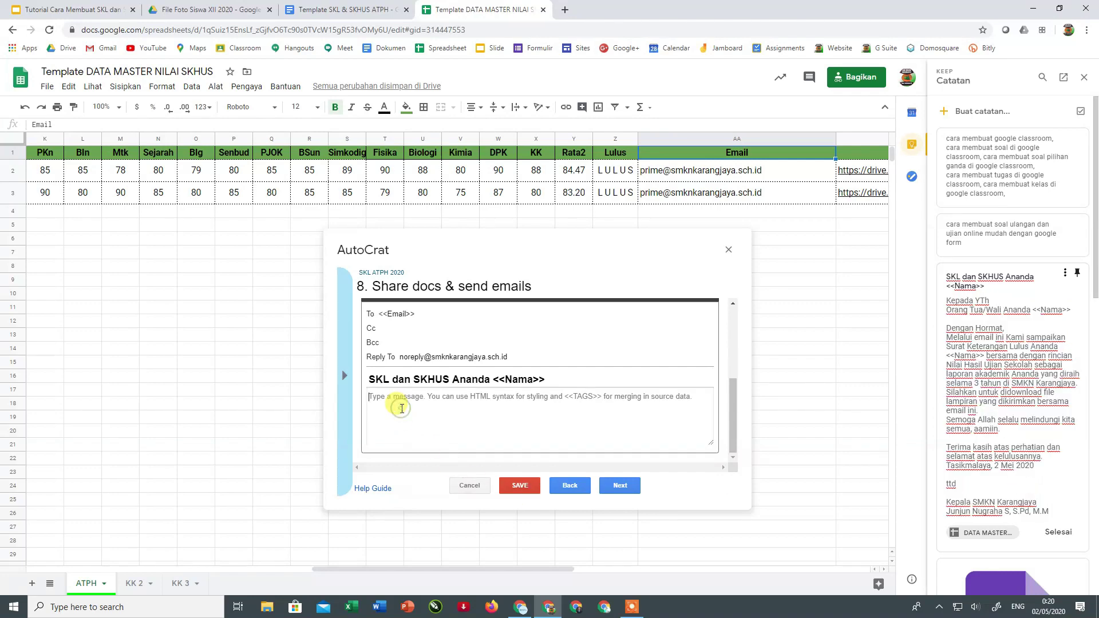
scroll(400, 412, up, 10)
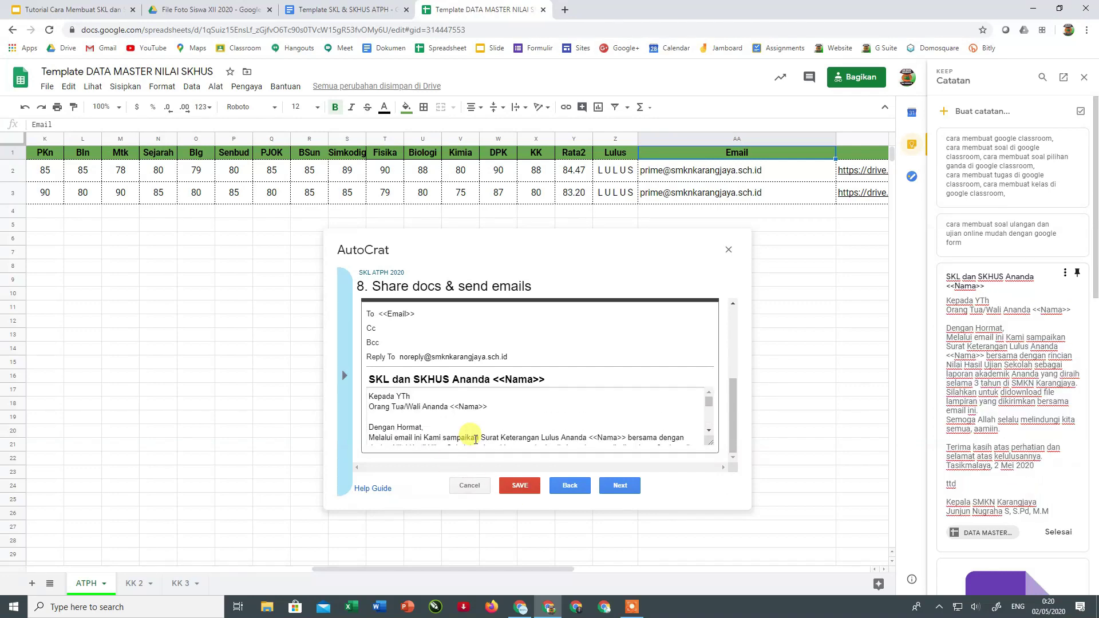
scroll(398, 415, down, 10)
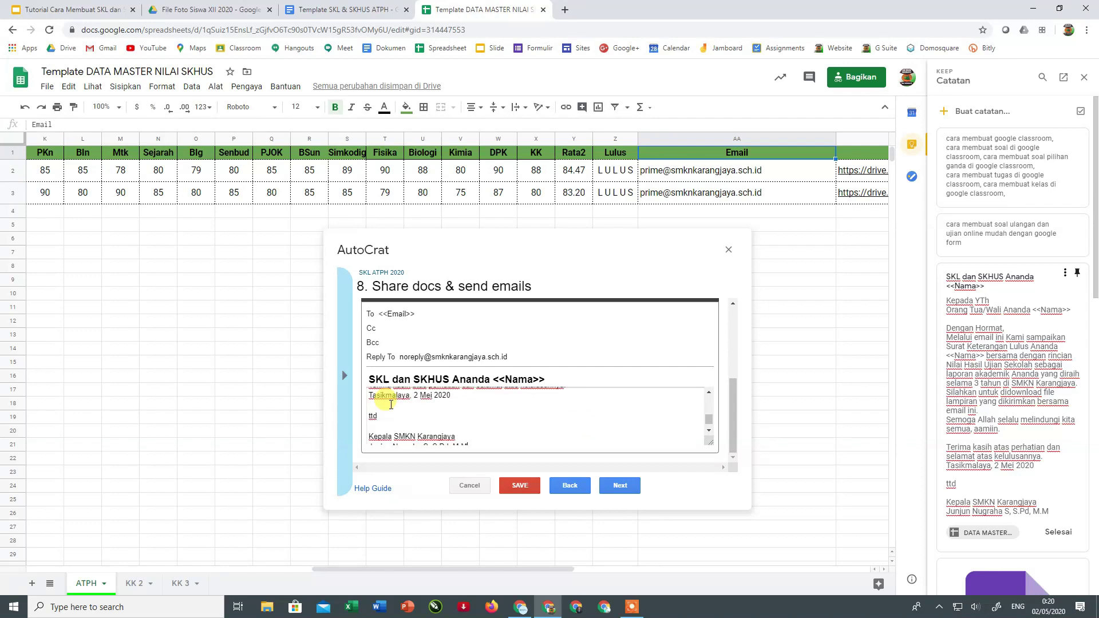
scroll(442, 416, up, 10)
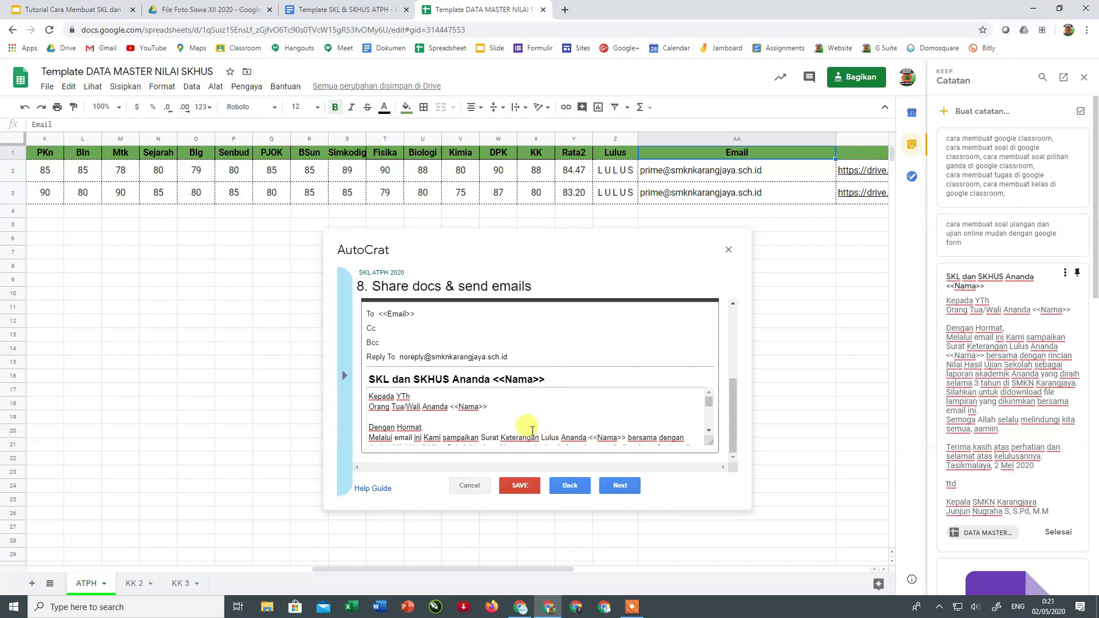
scroll(400, 418, down, 10)
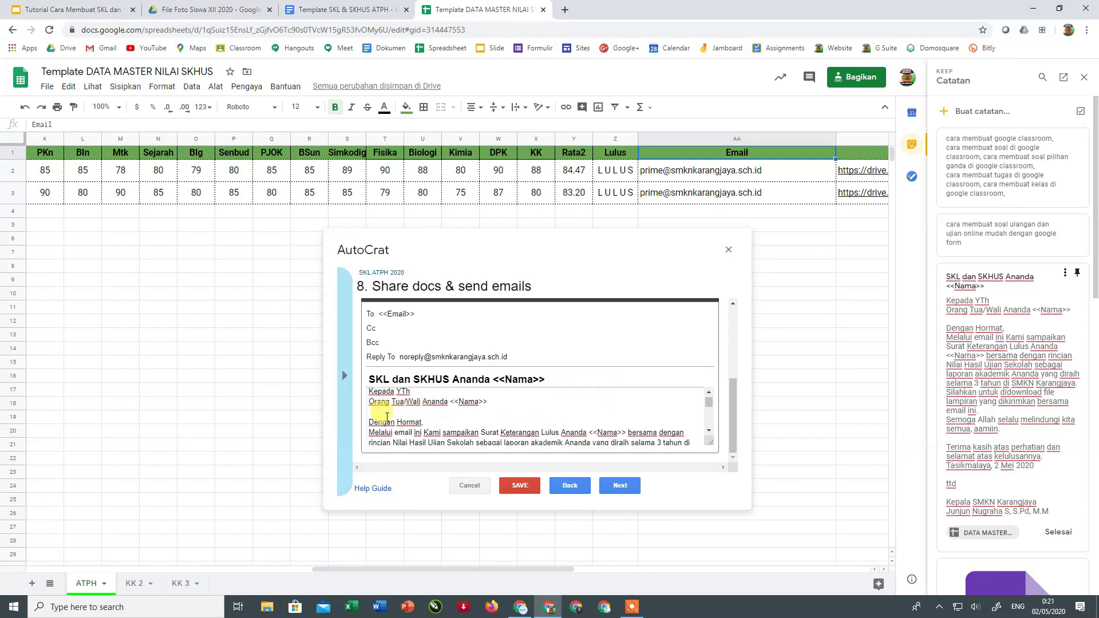
scroll(420, 429, up, 3)
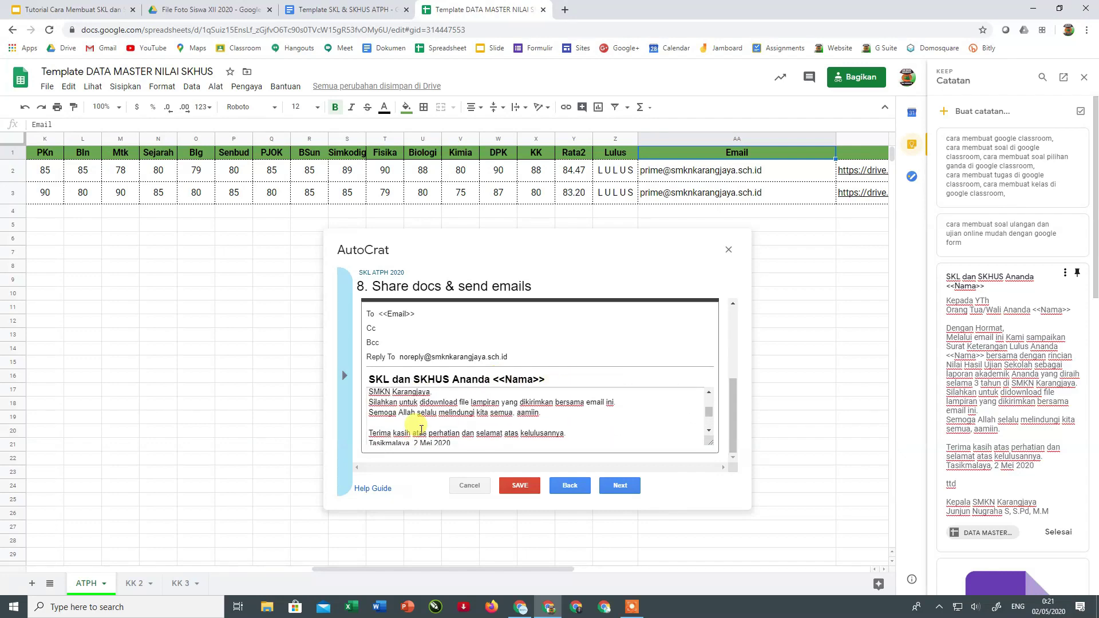
scroll(421, 429, down, 3)
scroll(453, 428, up, 10)
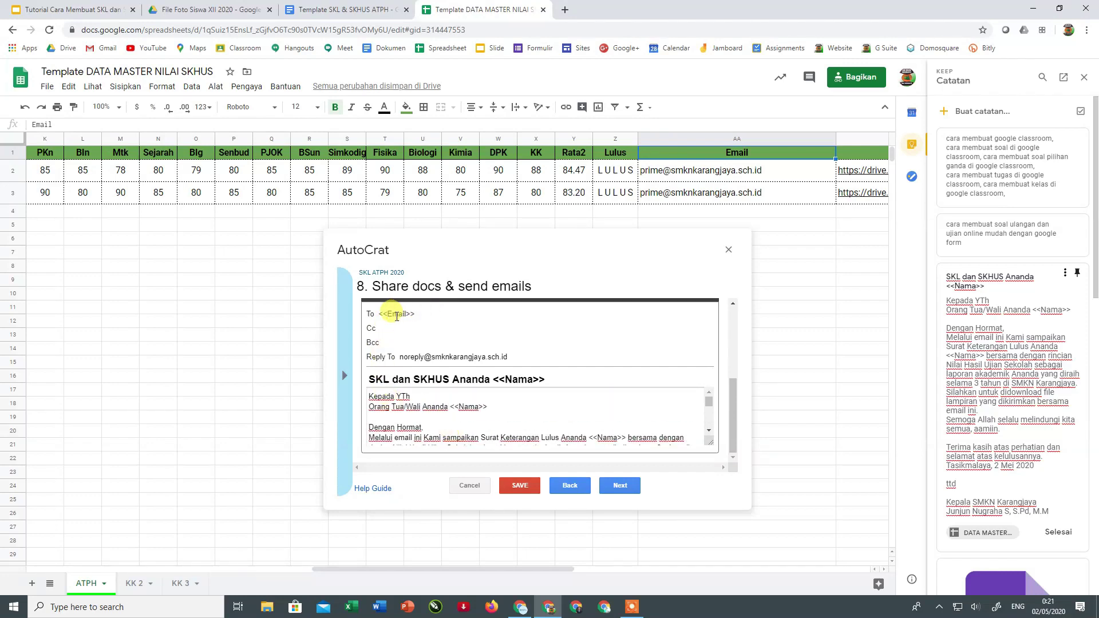
- Verify the <<Email>> recipient tag and the email body before continuing
click(373, 313)
drag(375, 314, 416, 313)
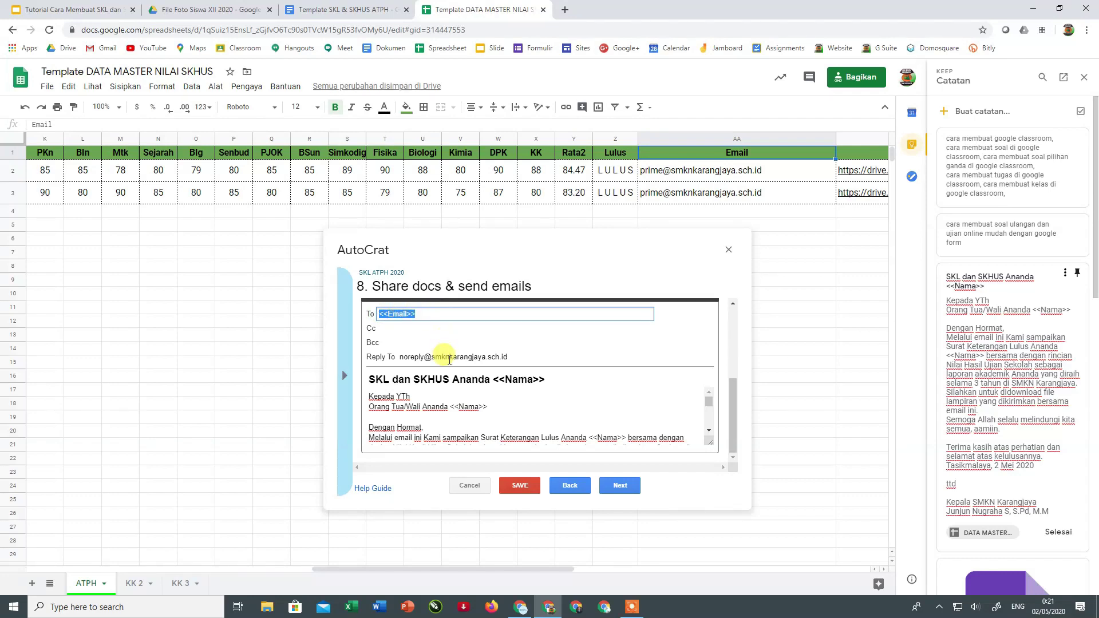
scroll(443, 341, up, 1)
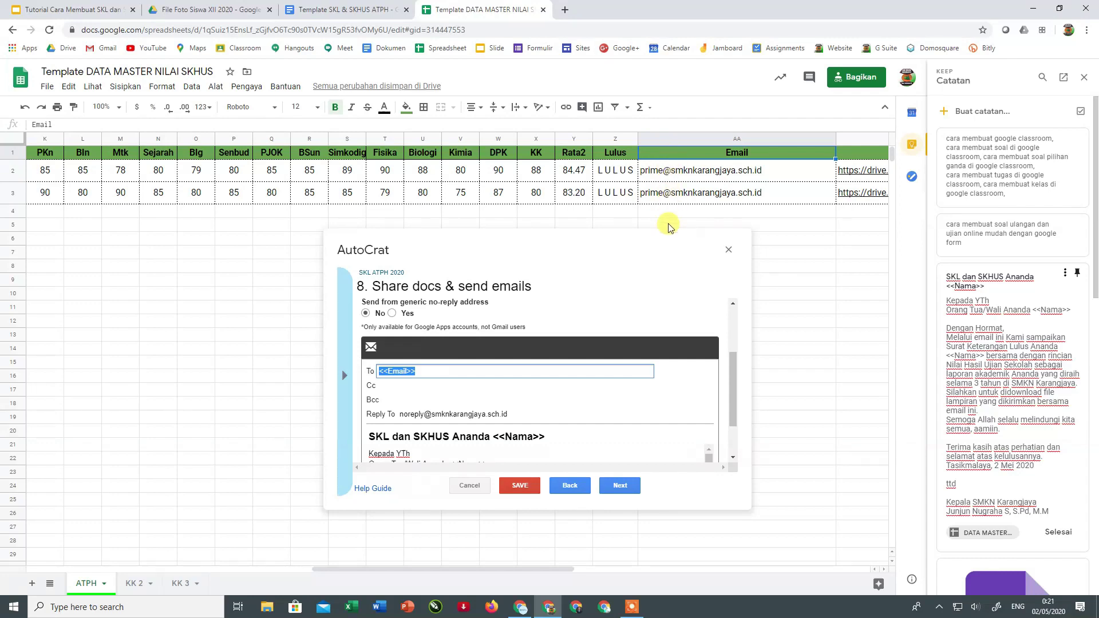
scroll(511, 394, down, 1)
scroll(511, 394, down, 5)
scroll(412, 400, up, 8)
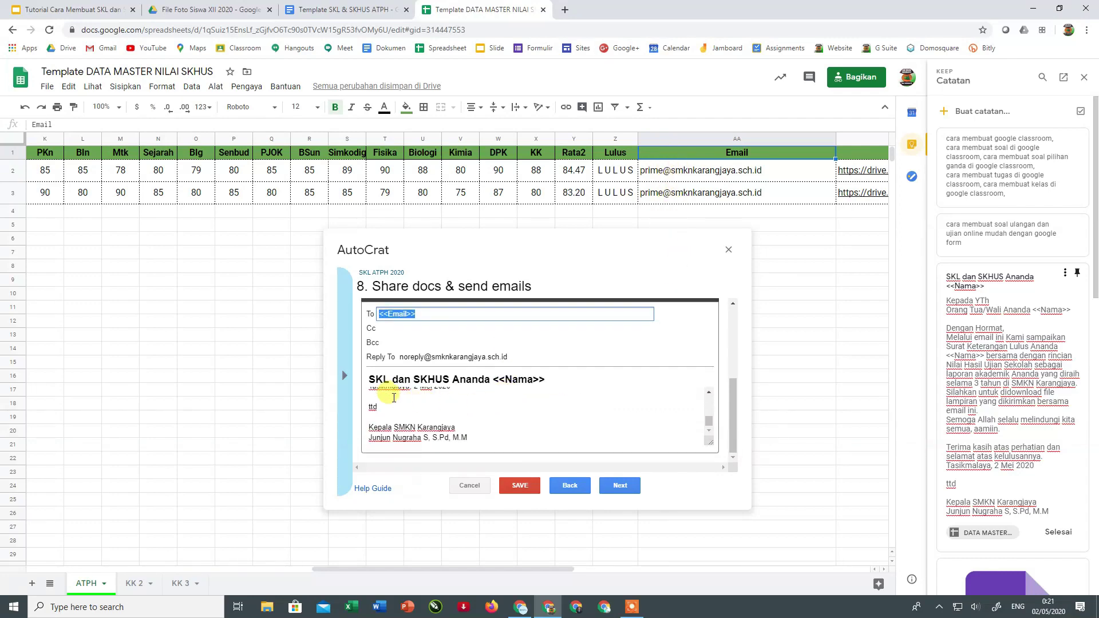
scroll(468, 424, down, 2)
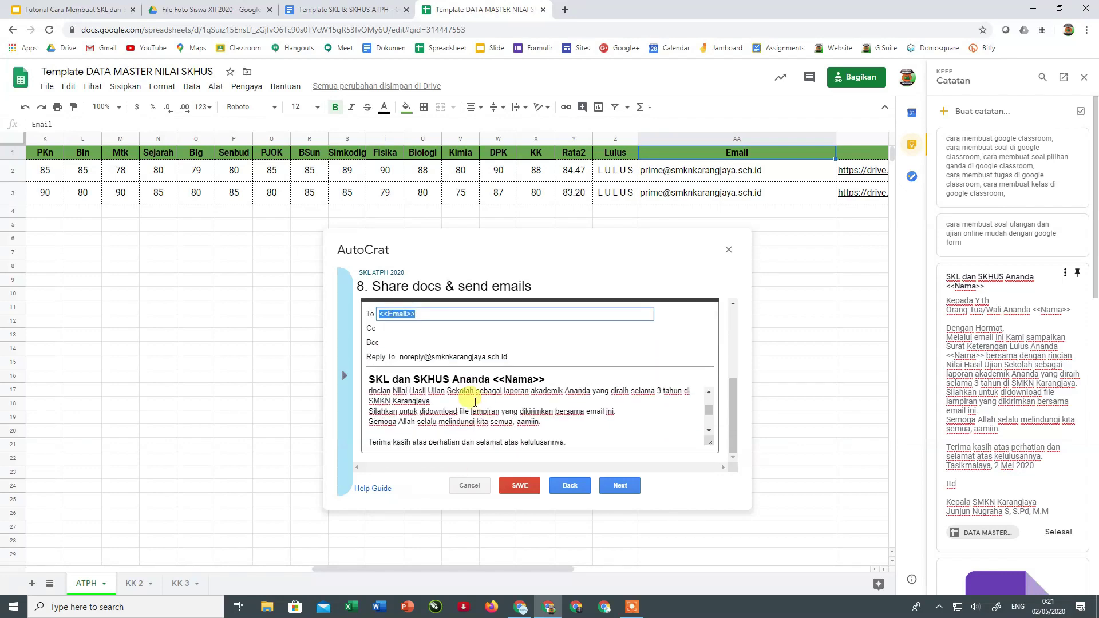
scroll(442, 411, down, 2)
scroll(558, 423, down, 3)
scroll(538, 422, up, 6)
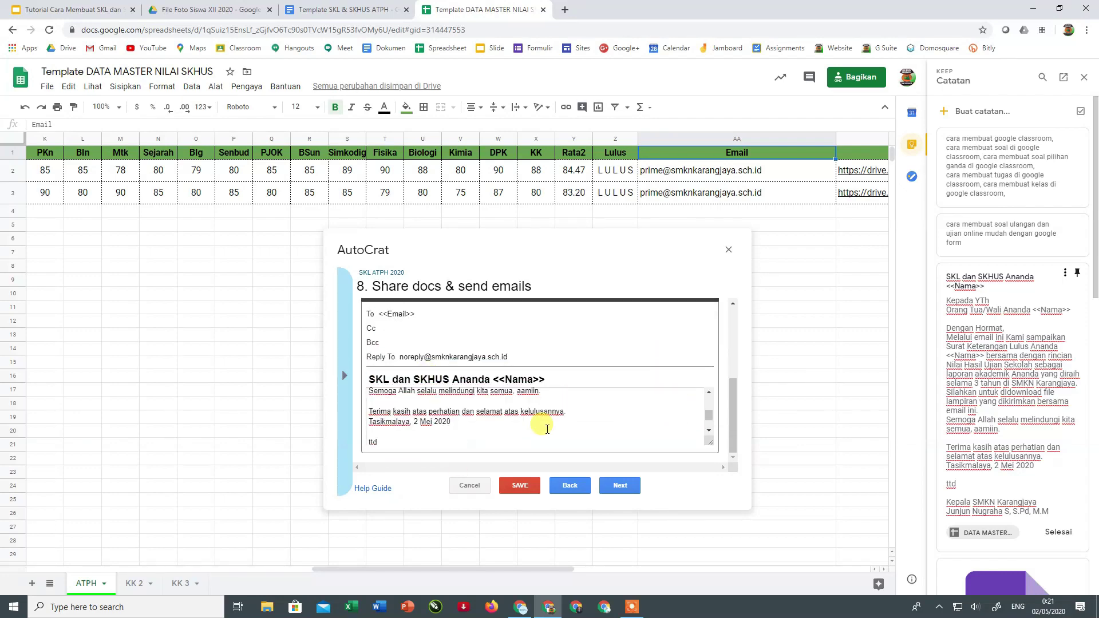
click(608, 486)
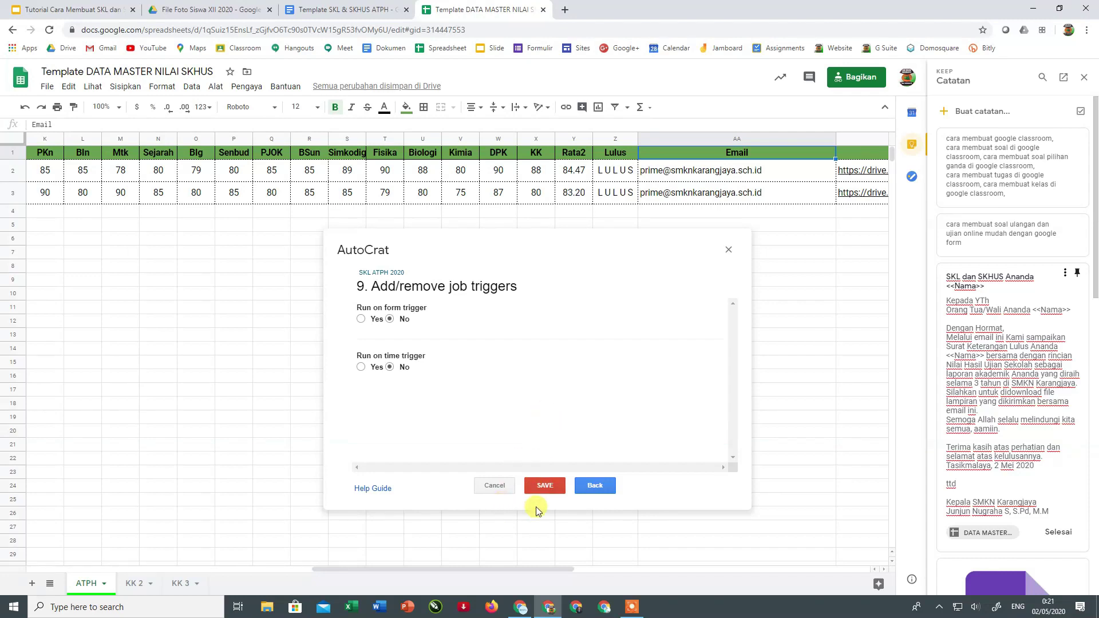
- Save the SKL ATPH 2020 job with form and time triggers left at No
click(552, 487)
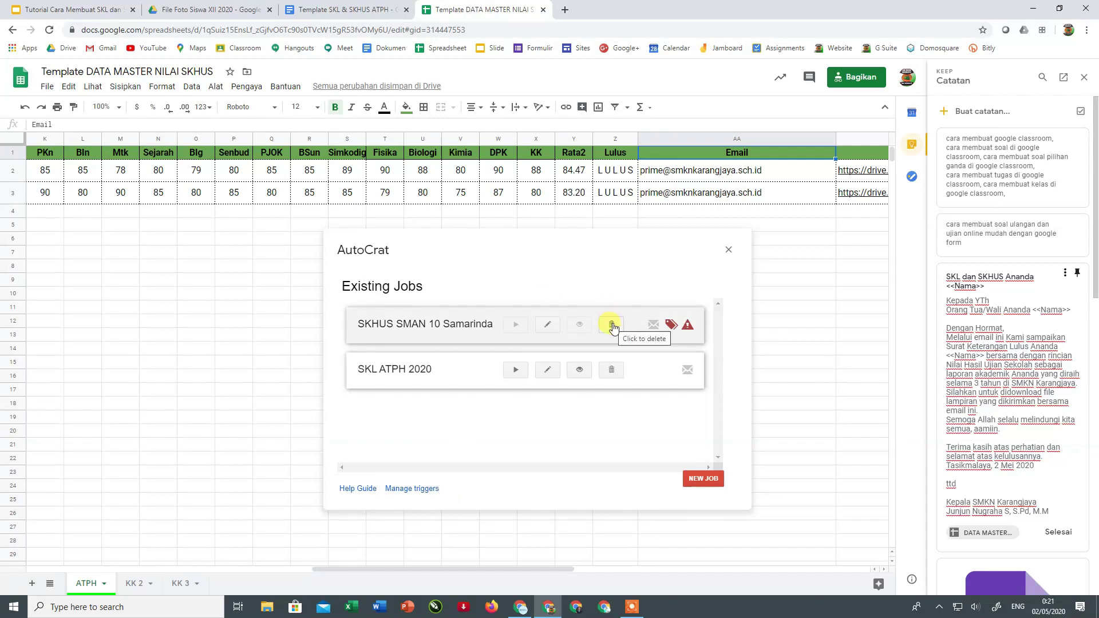
- Delete the SKHUS SMAN 10 Samarinda job, close the Keep panel, and reopen SKL ATPH 2020
click(611, 326)
click(698, 364)
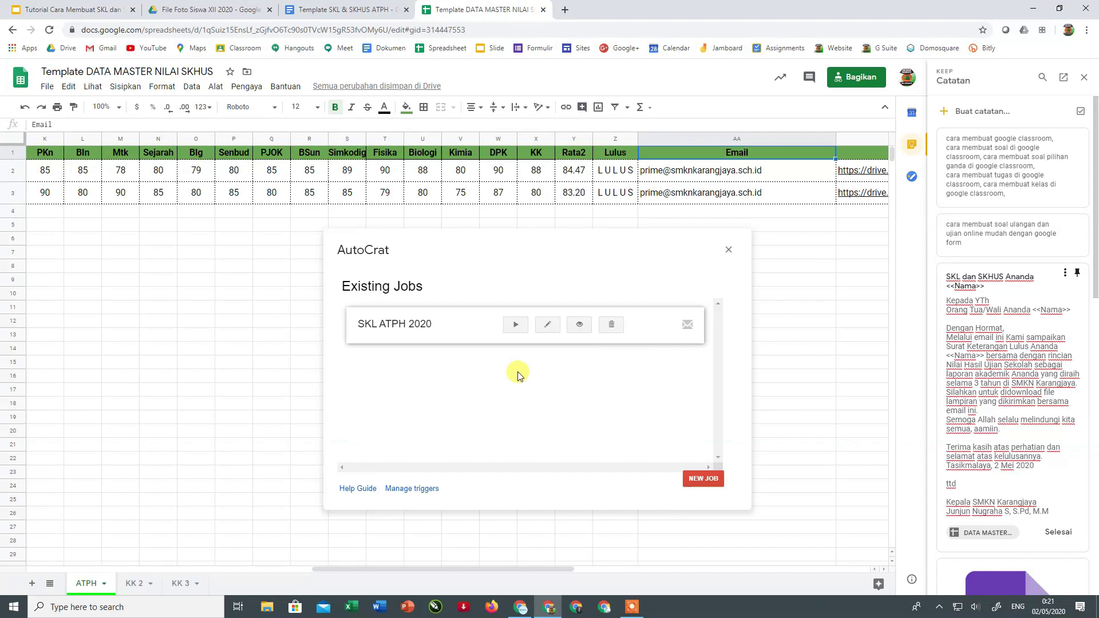
click(1083, 77)
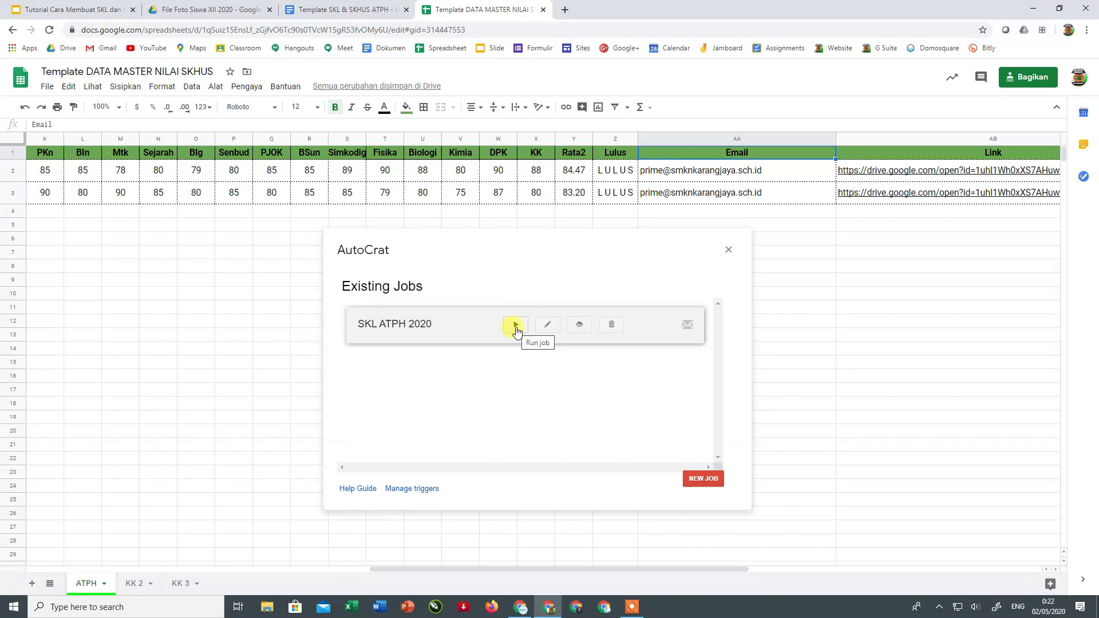
click(546, 326)
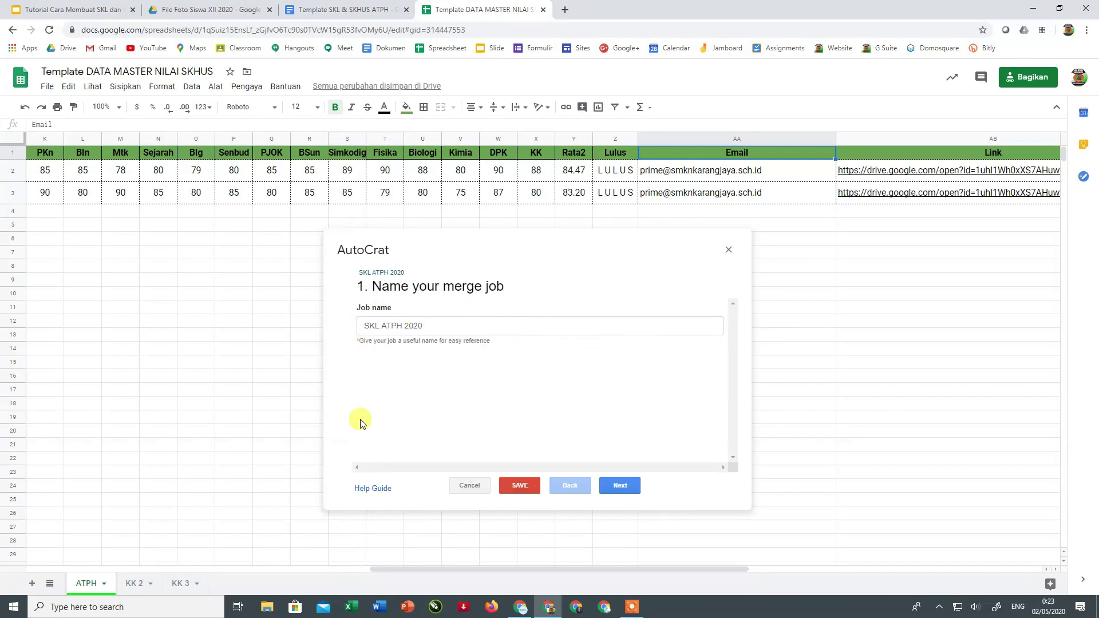
click(610, 487)
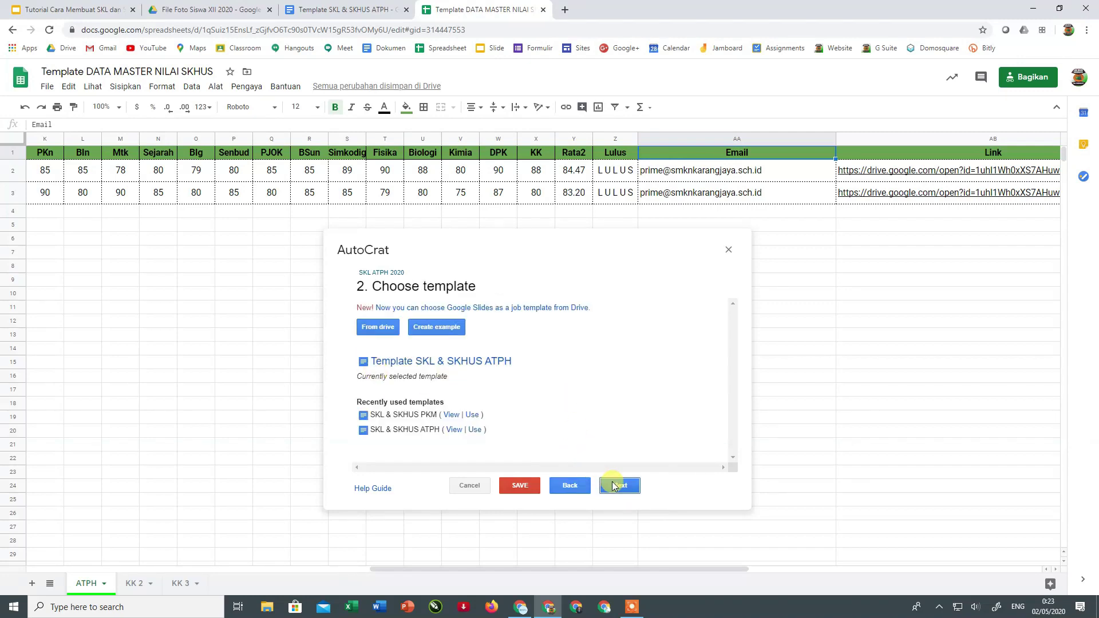
click(478, 488)
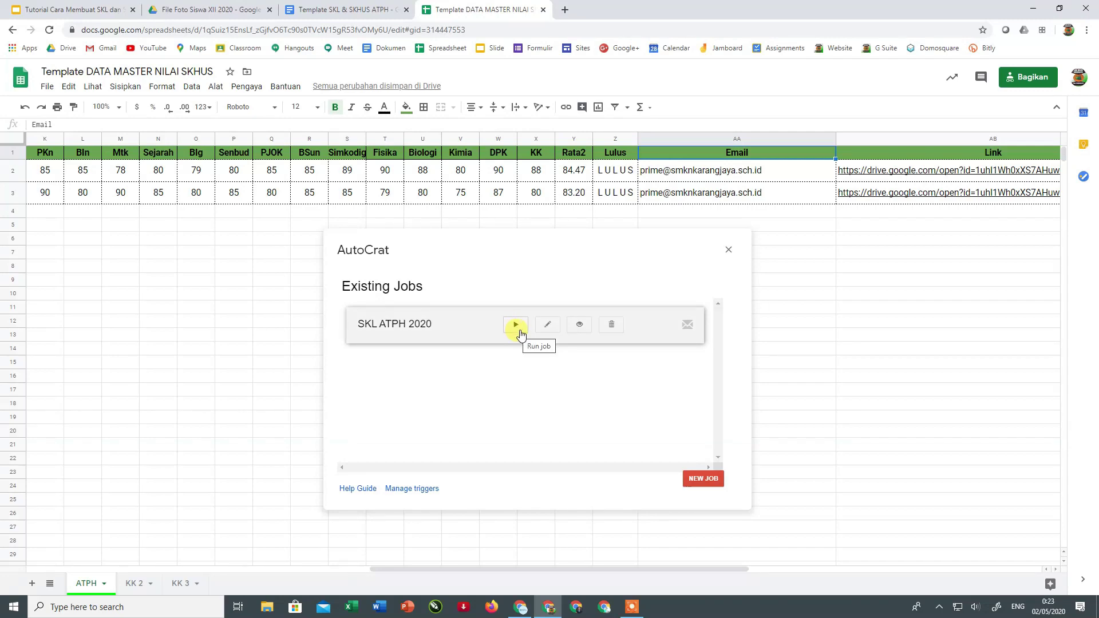
- Preview SKL ATPH 2020's job details: 2 rows to merge, PDF output, email settings
click(579, 325)
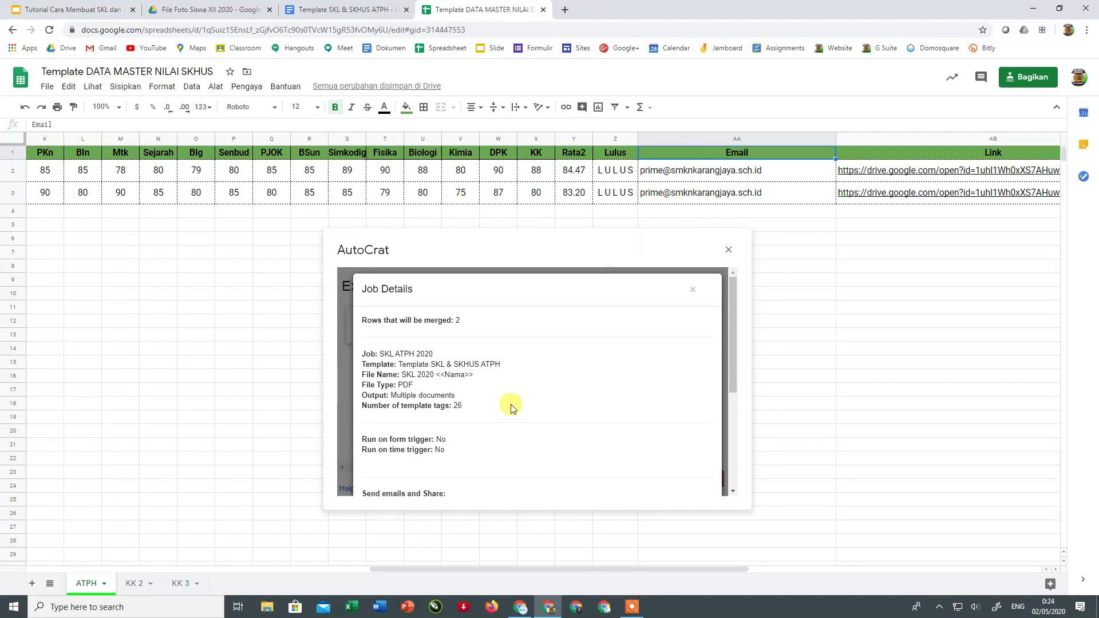
scroll(511, 409, down, 1)
scroll(511, 409, down, 2)
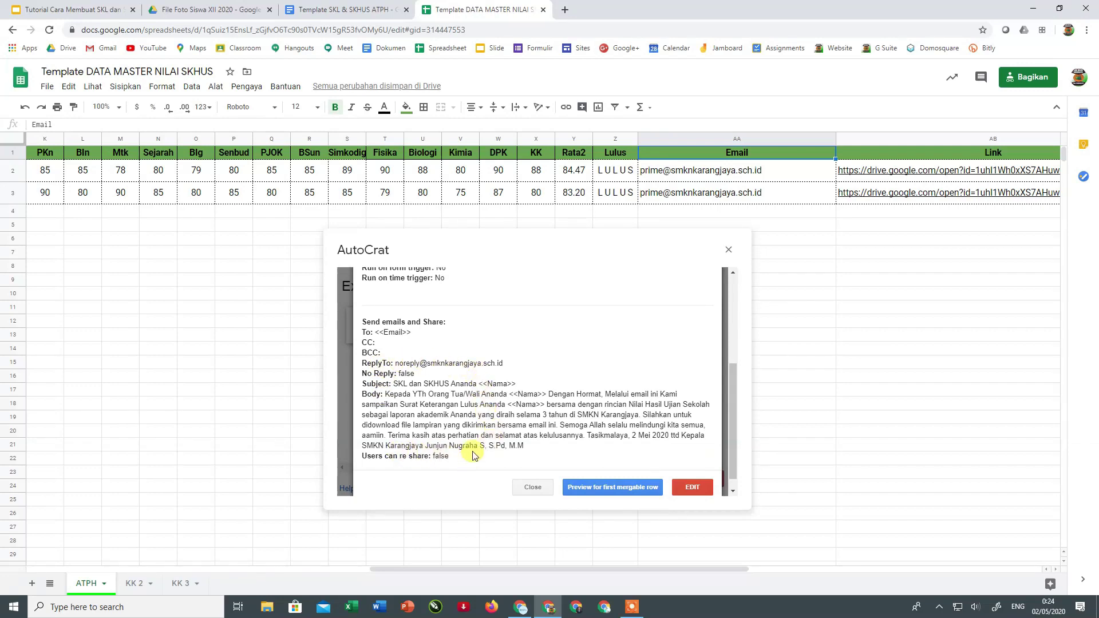
scroll(442, 366, up, 3)
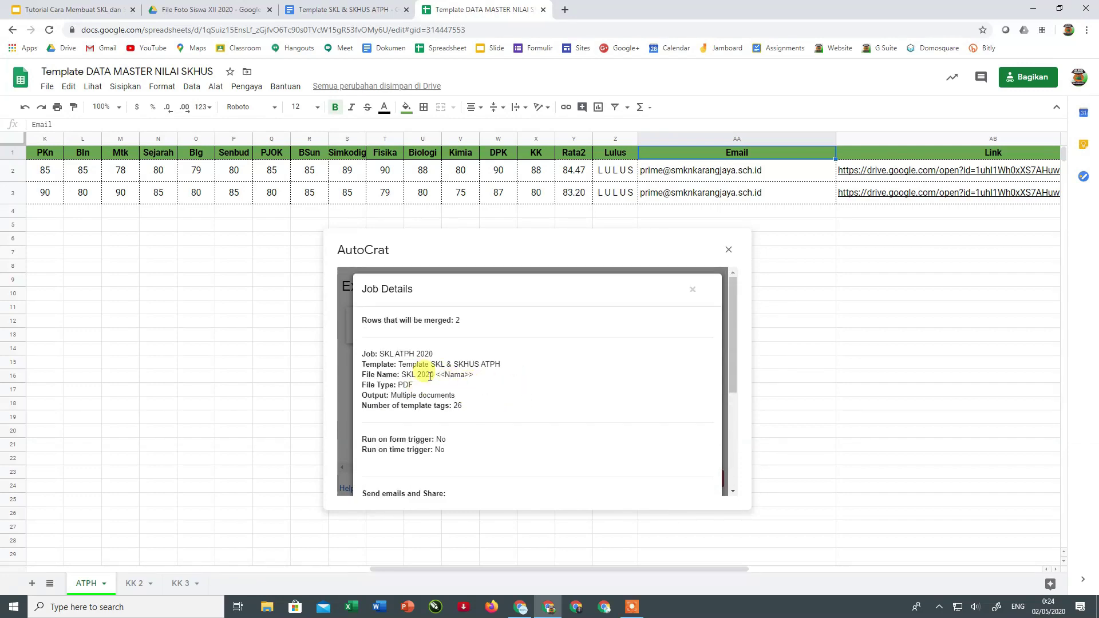
scroll(455, 389, down, 3)
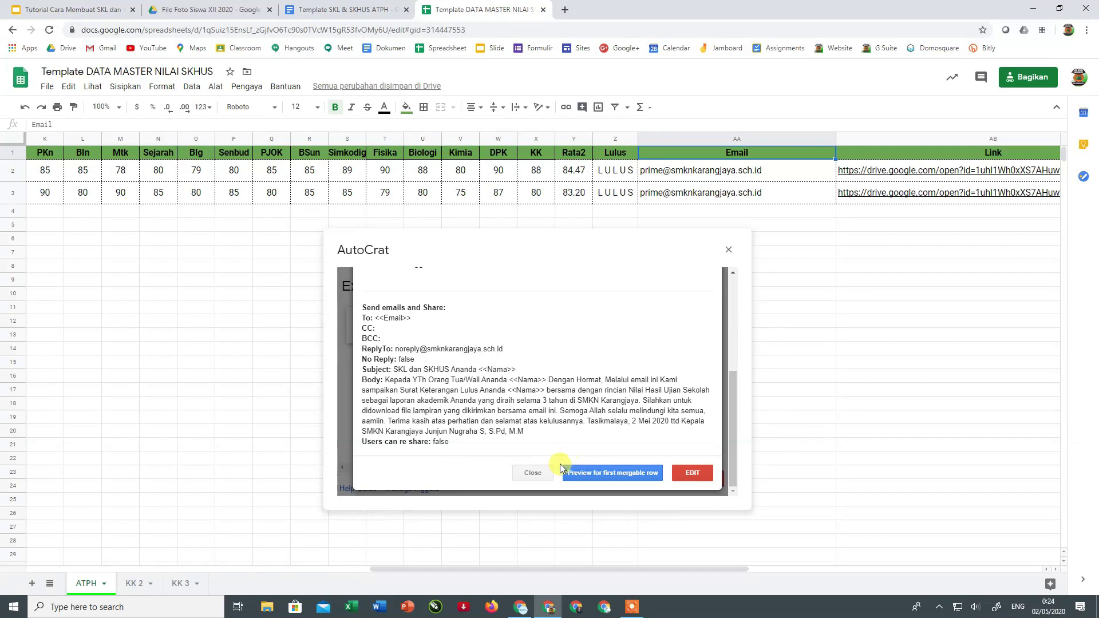
- Run AutoCrat's first-row preview merge and open the resulting [AutoCrat Preview] SKL PDF
click(616, 475)
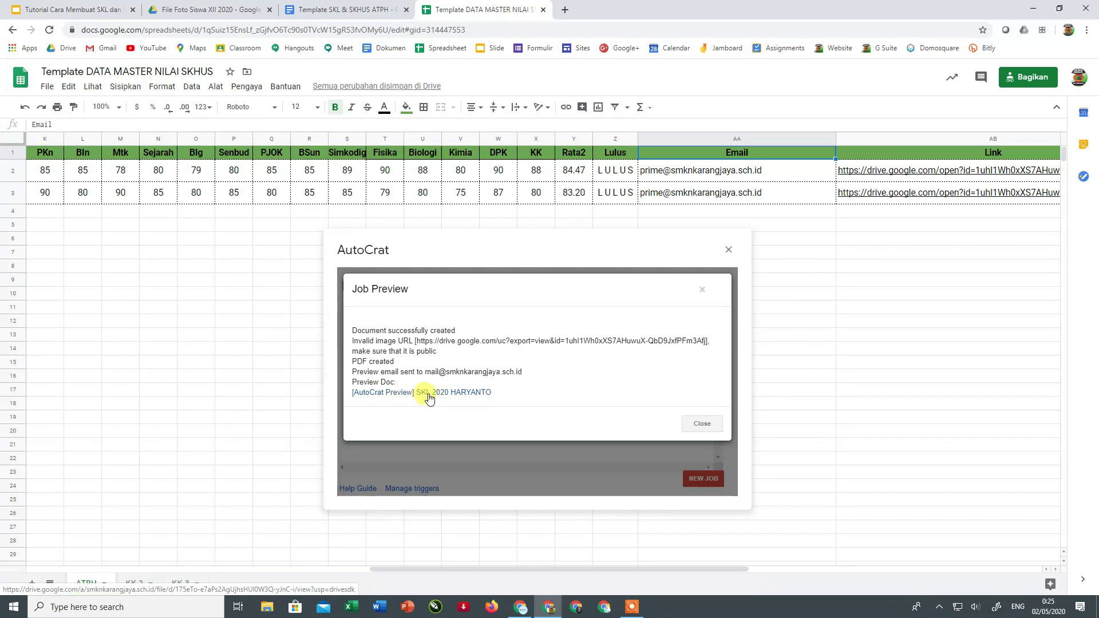
click(429, 395)
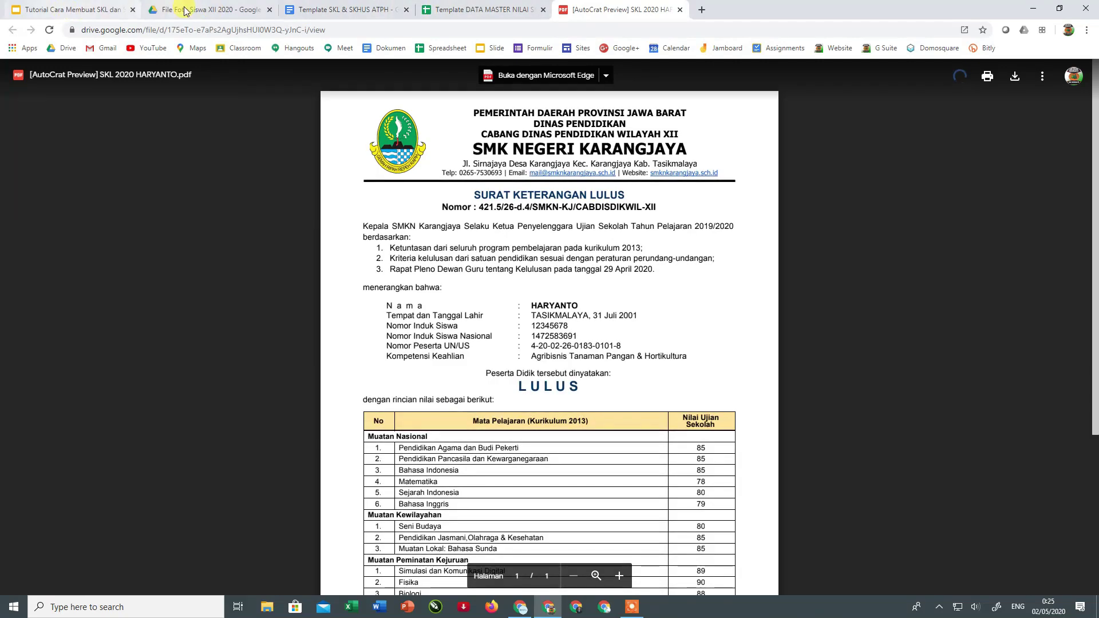
- Check that PDF SKL SMKN KARANGJAYA 2020 holds the new 881 KB preview PDF, then return to it
click(185, 11)
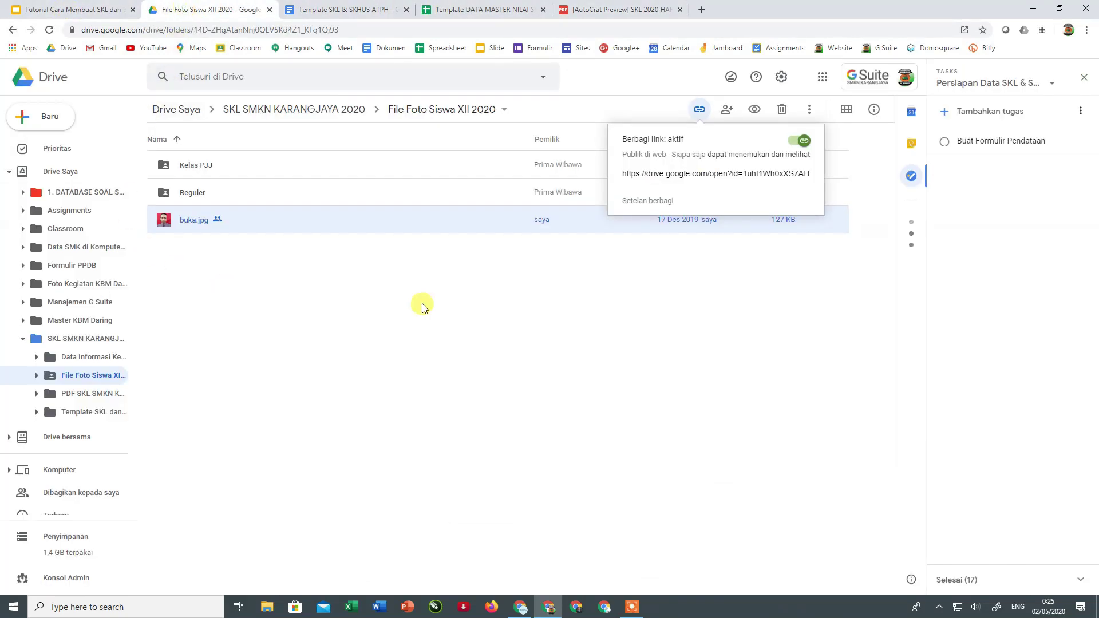
click(428, 260)
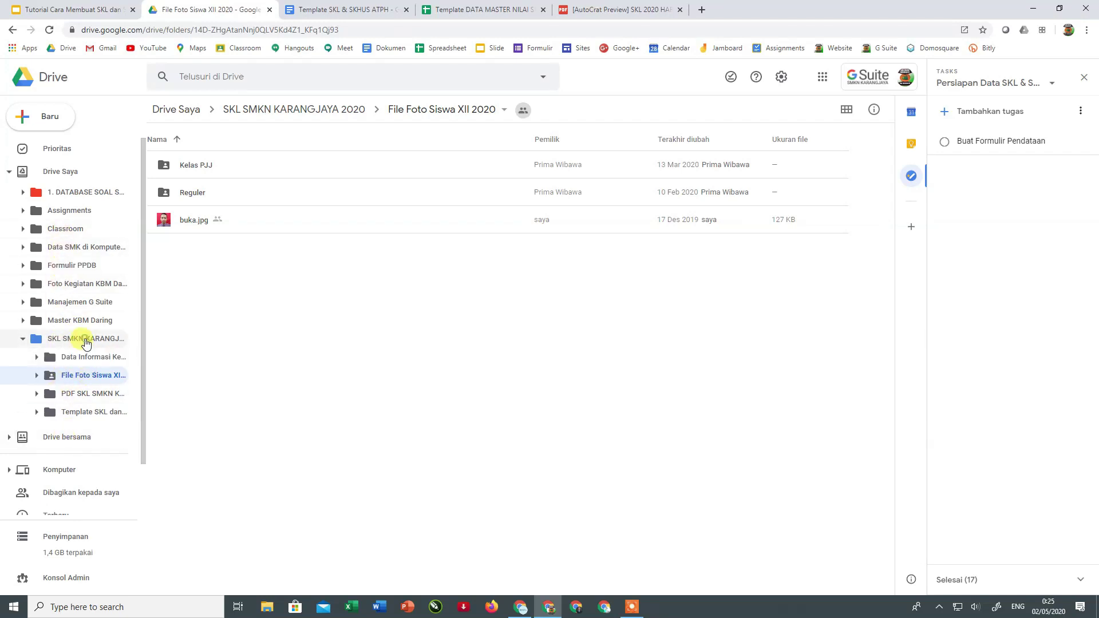
click(86, 342)
double_click(204, 224)
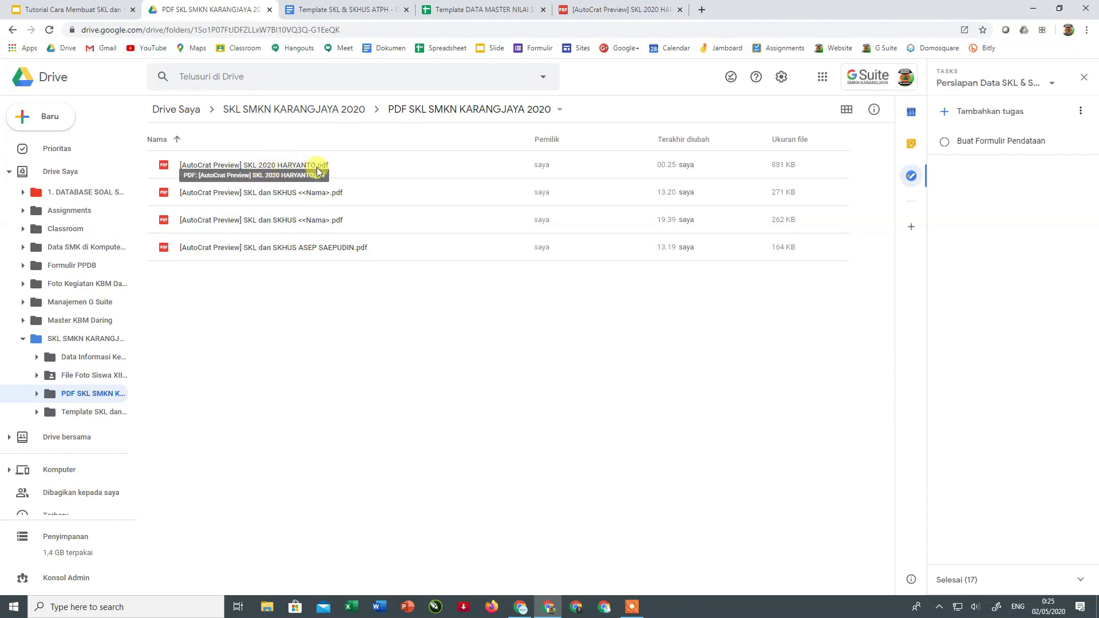
click(594, 11)
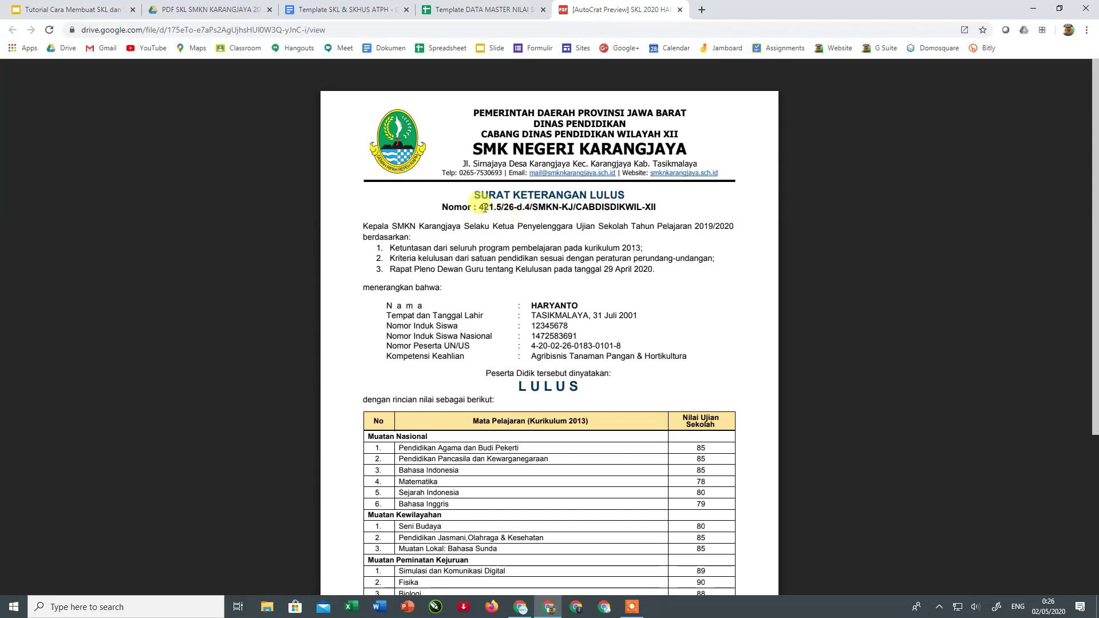
- Review the preview letter's LULUS status, 84.47 average, QR code and stamp, then close it
scroll(636, 223, down, 1)
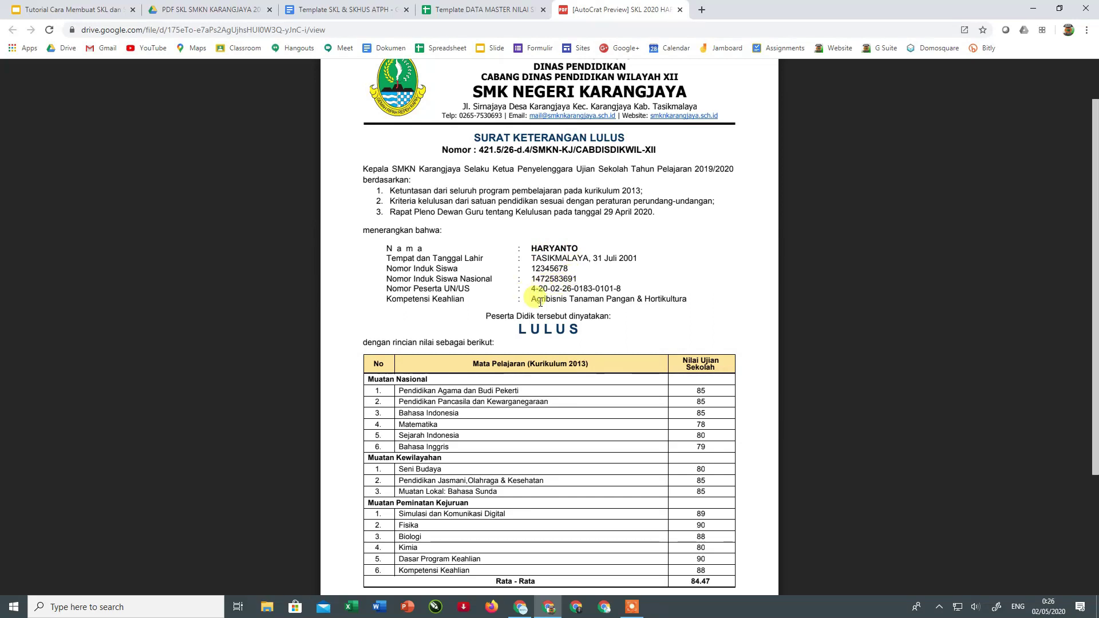
scroll(551, 298, down, 3)
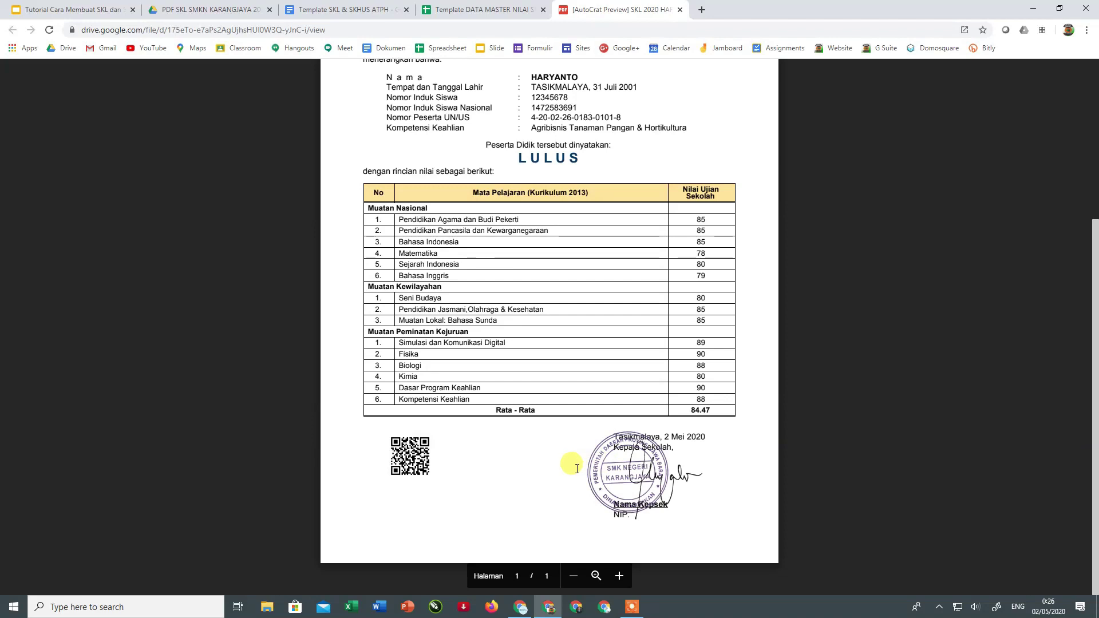
scroll(572, 464, up, 1)
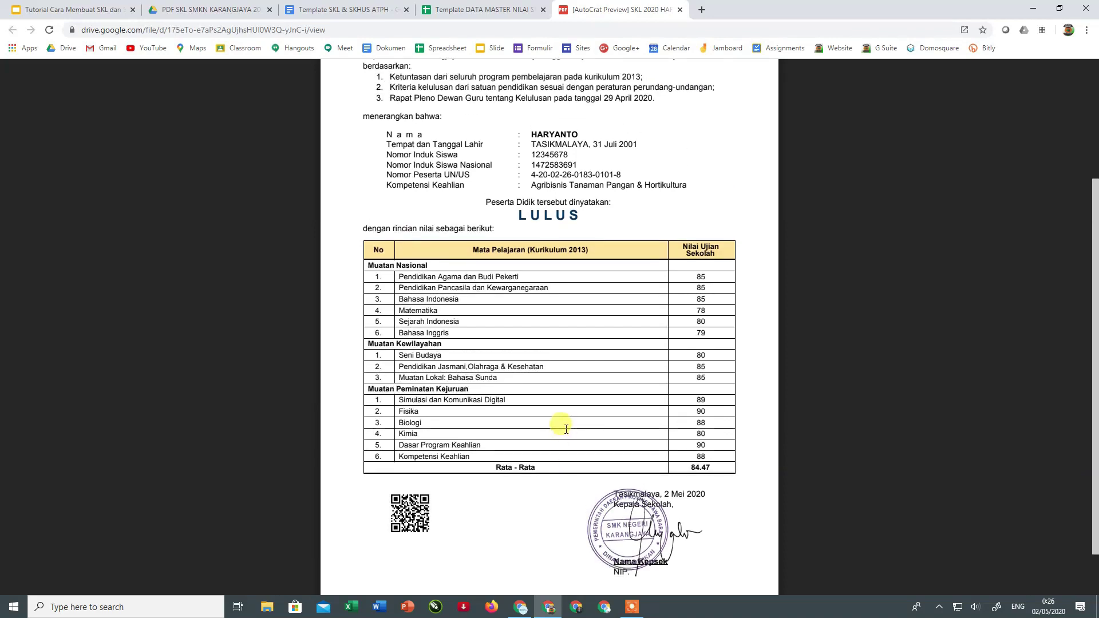
scroll(565, 428, up, 3)
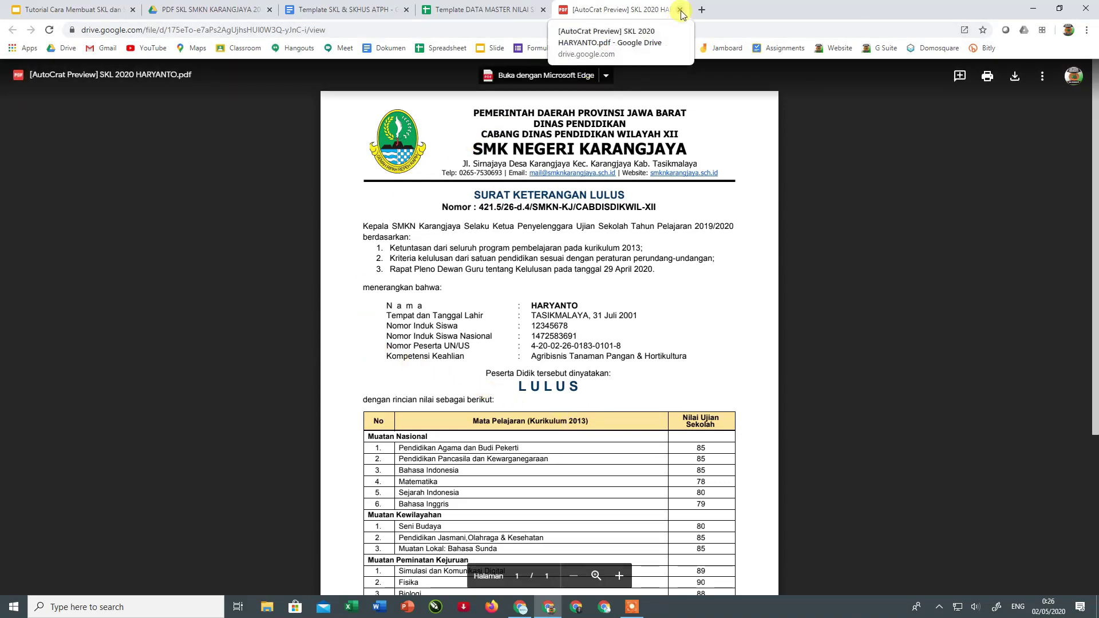
click(680, 10)
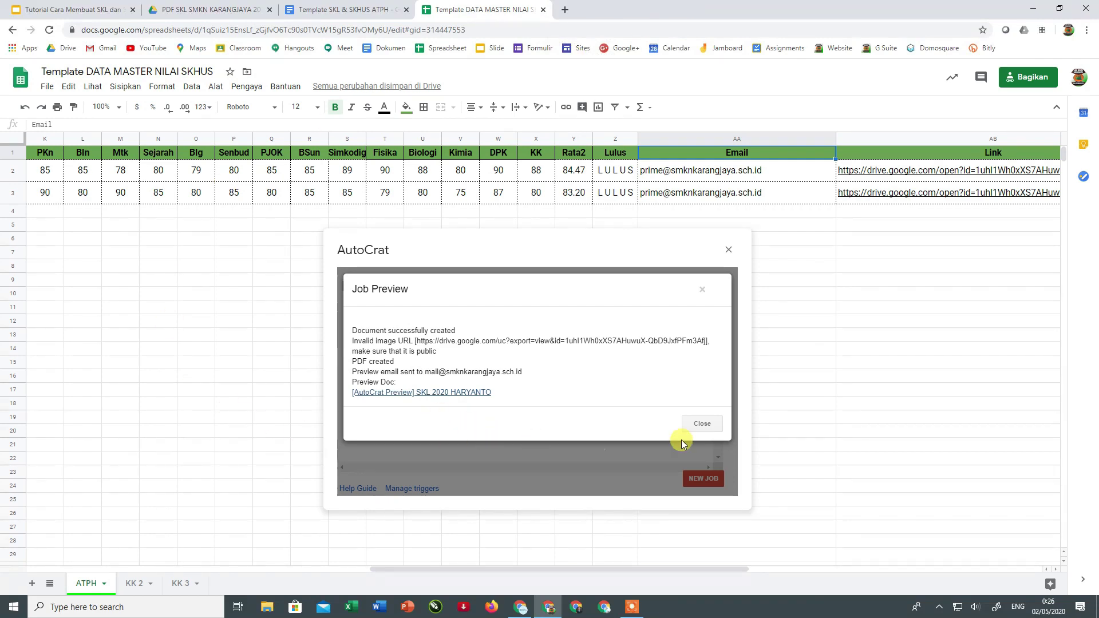
- Close AutoCrat, select the first student's name in F2, and return to the PDF Drive folder
click(702, 424)
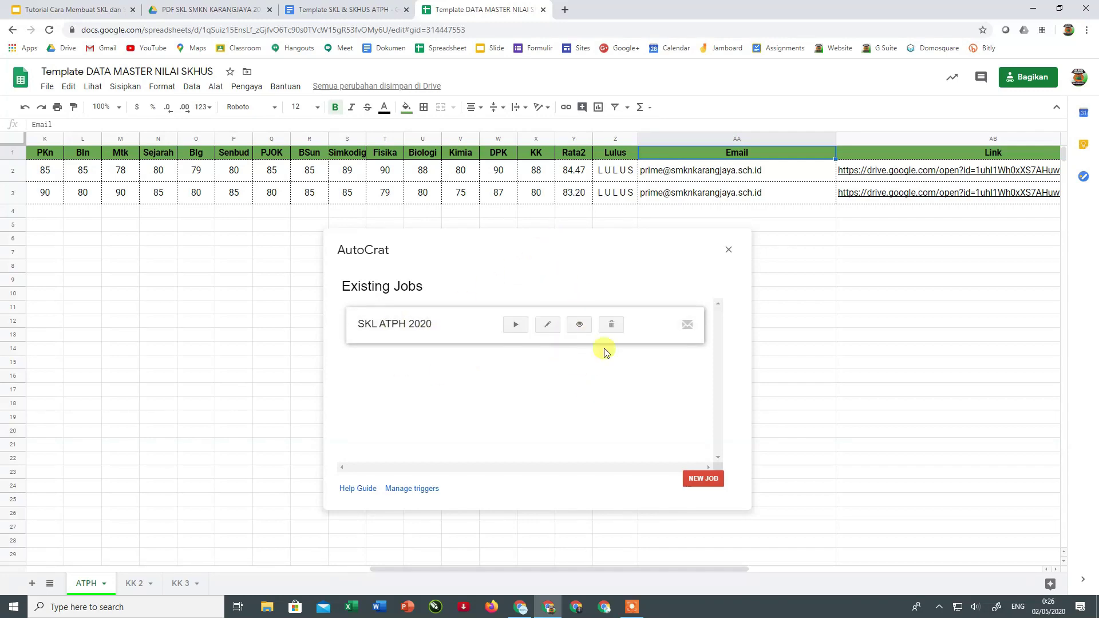
click(728, 249)
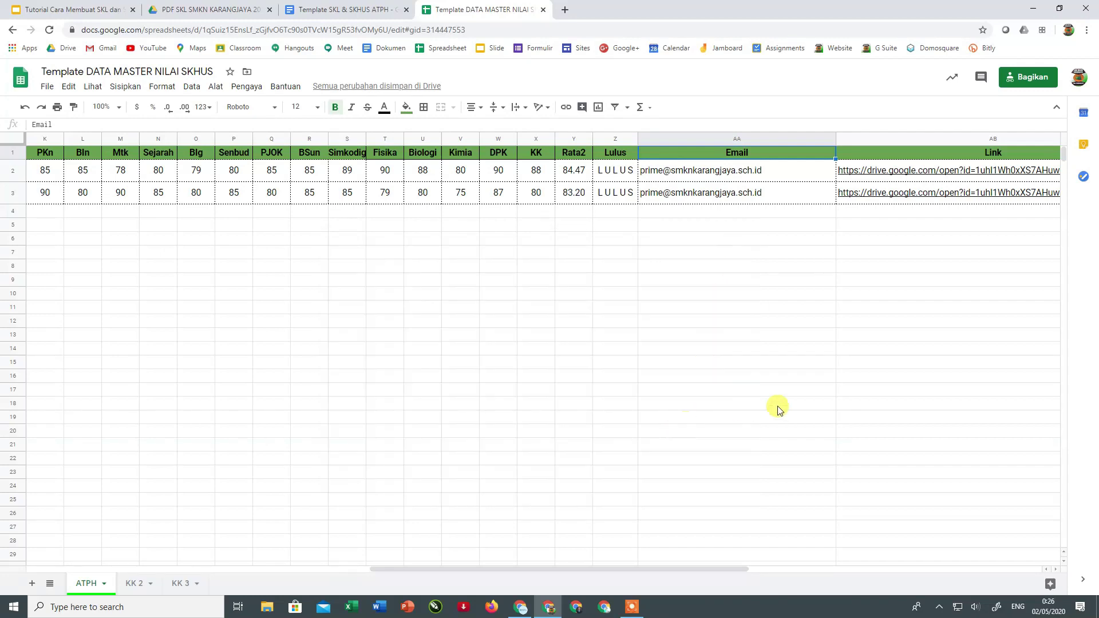
drag(526, 574, 335, 548)
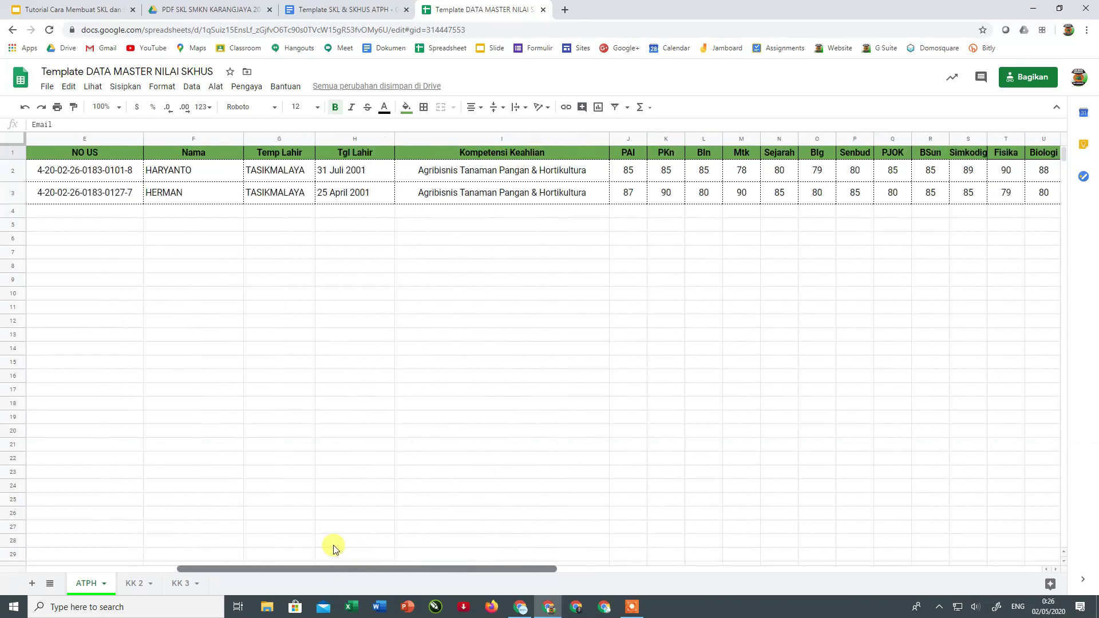
click(162, 168)
drag(387, 567, 794, 585)
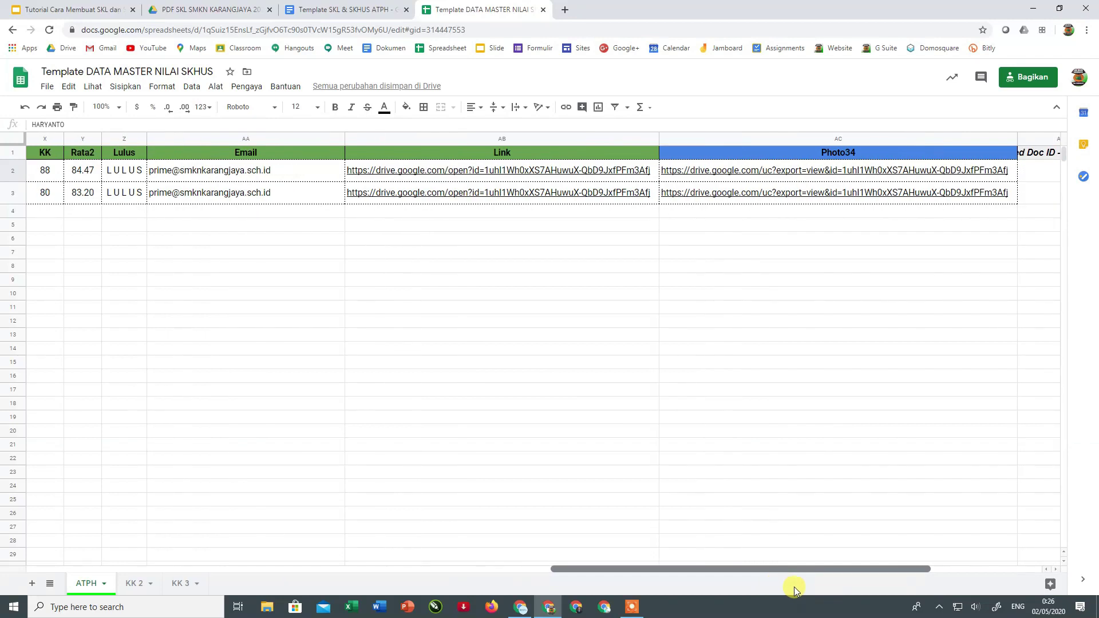
mouse_move(482, 173)
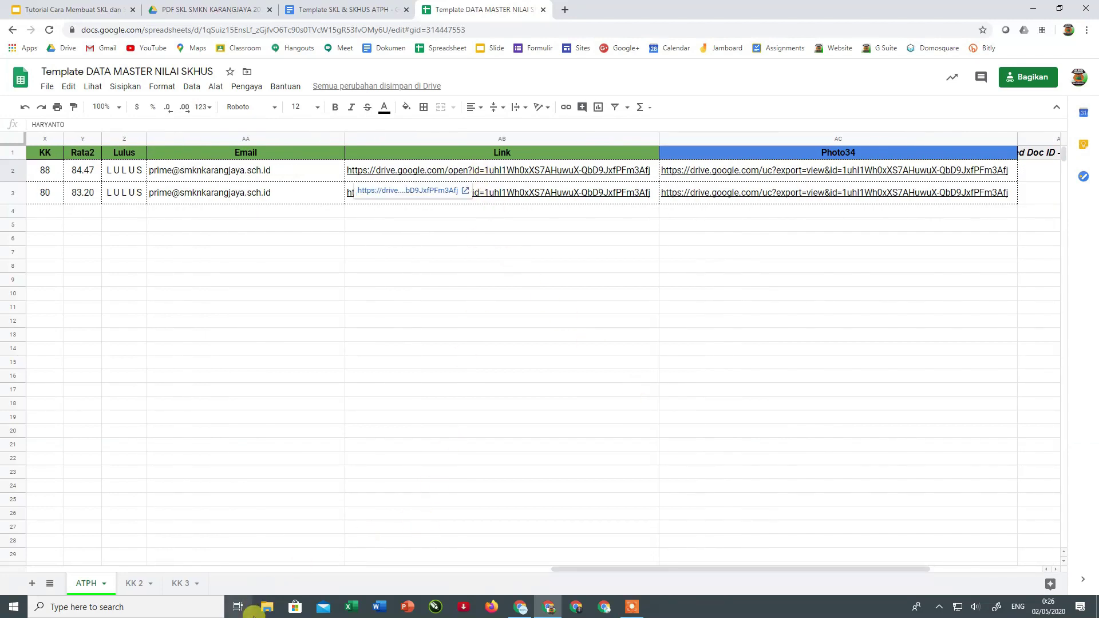
click(168, 8)
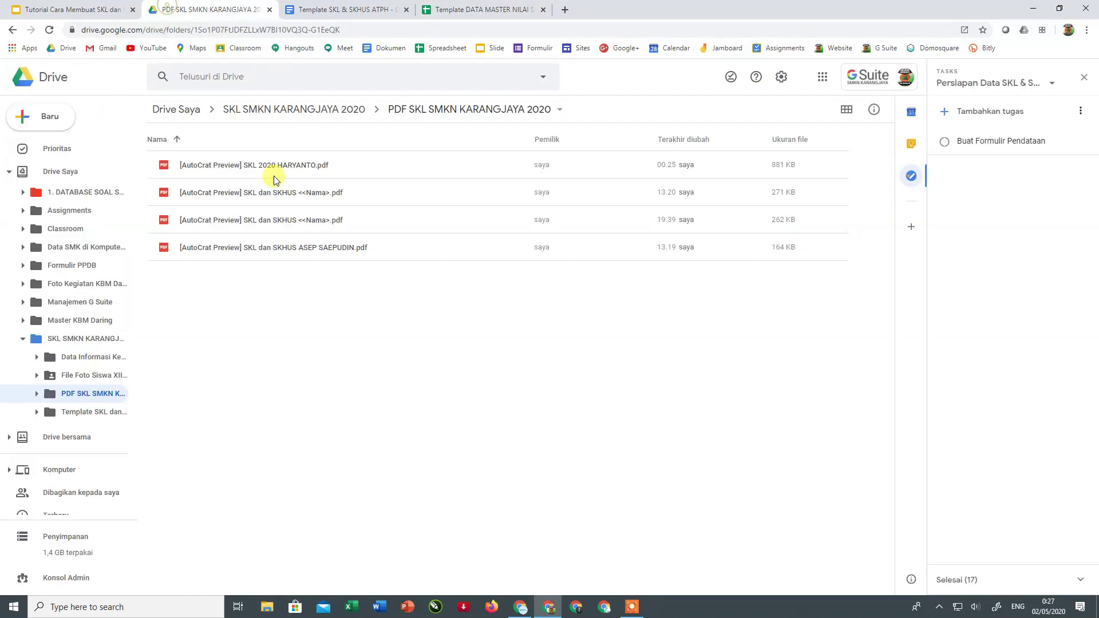
- Open File Foto Siswa XII 2020 and set buka.jpg's link access to Public on the web, view-only
click(289, 109)
double_click(210, 192)
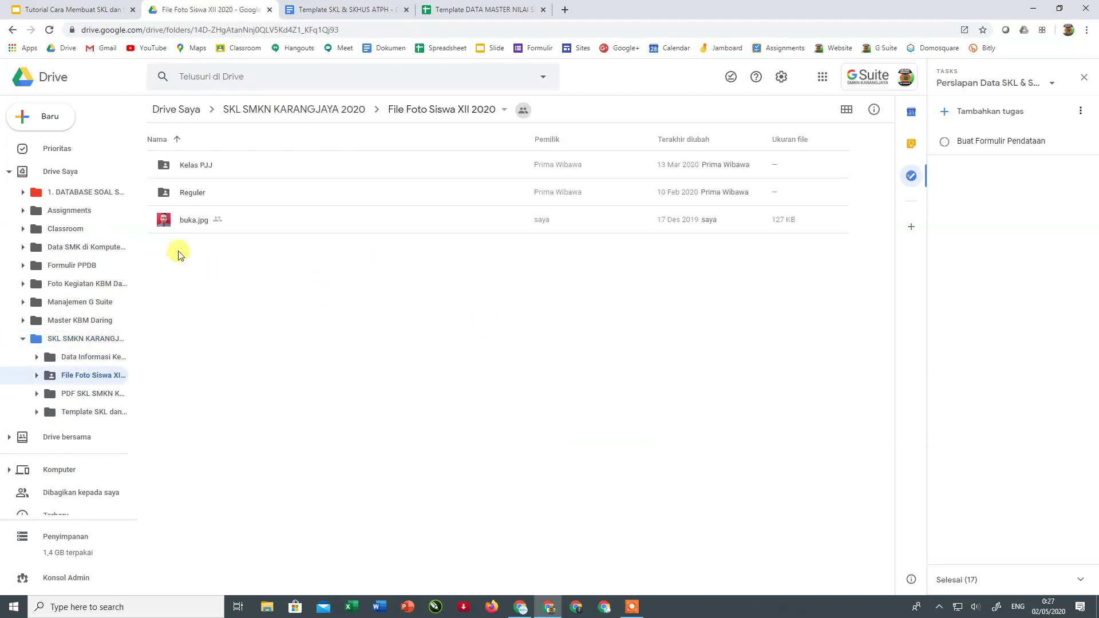
click(189, 223)
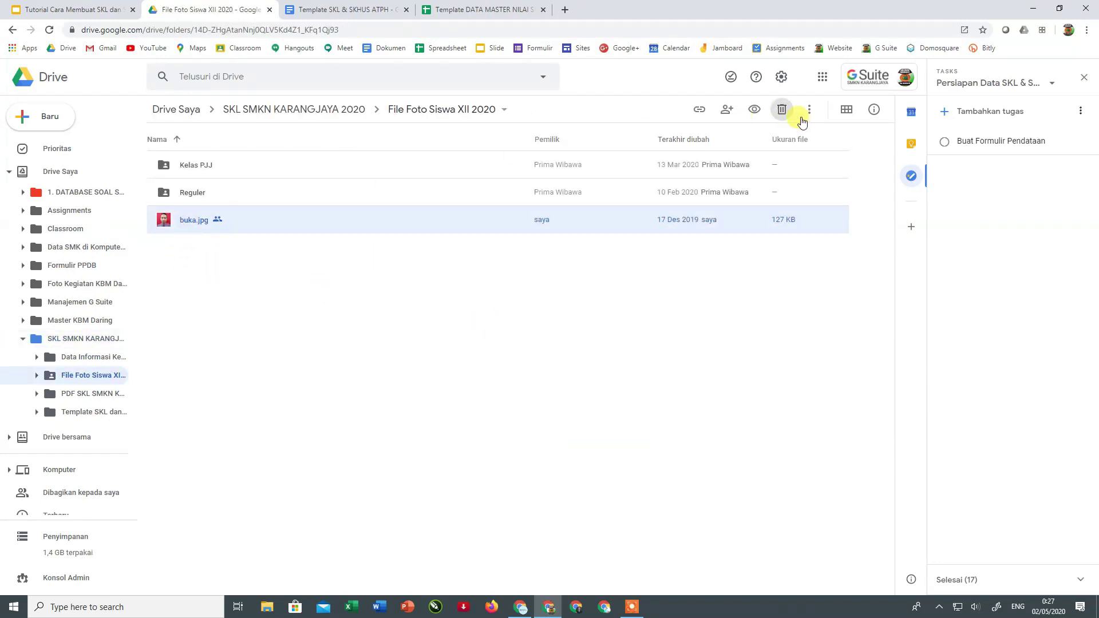
click(698, 110)
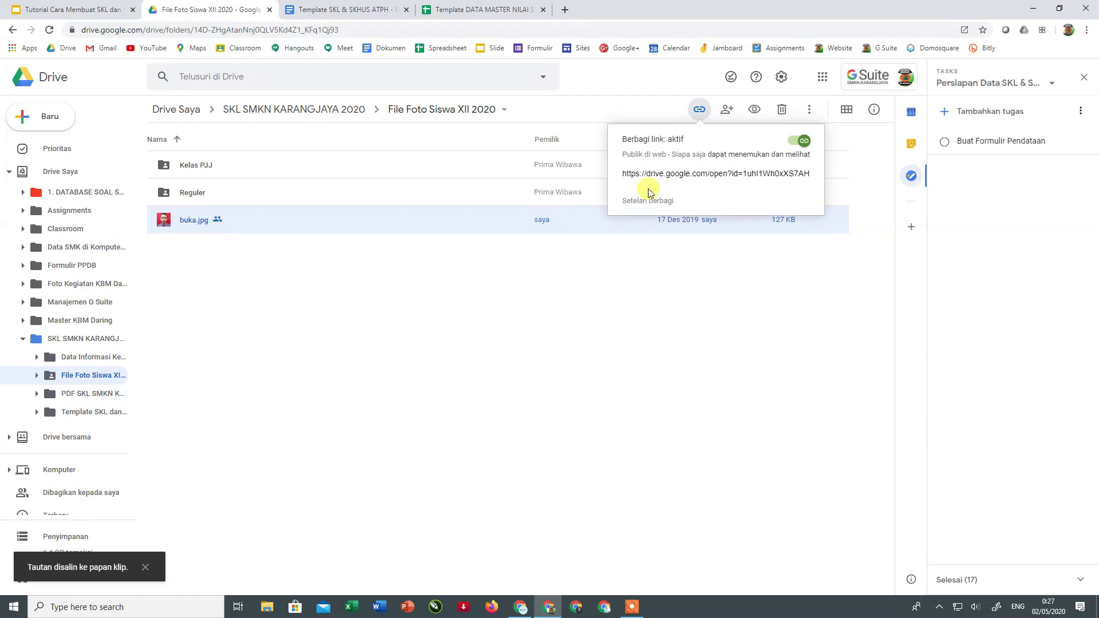
click(641, 200)
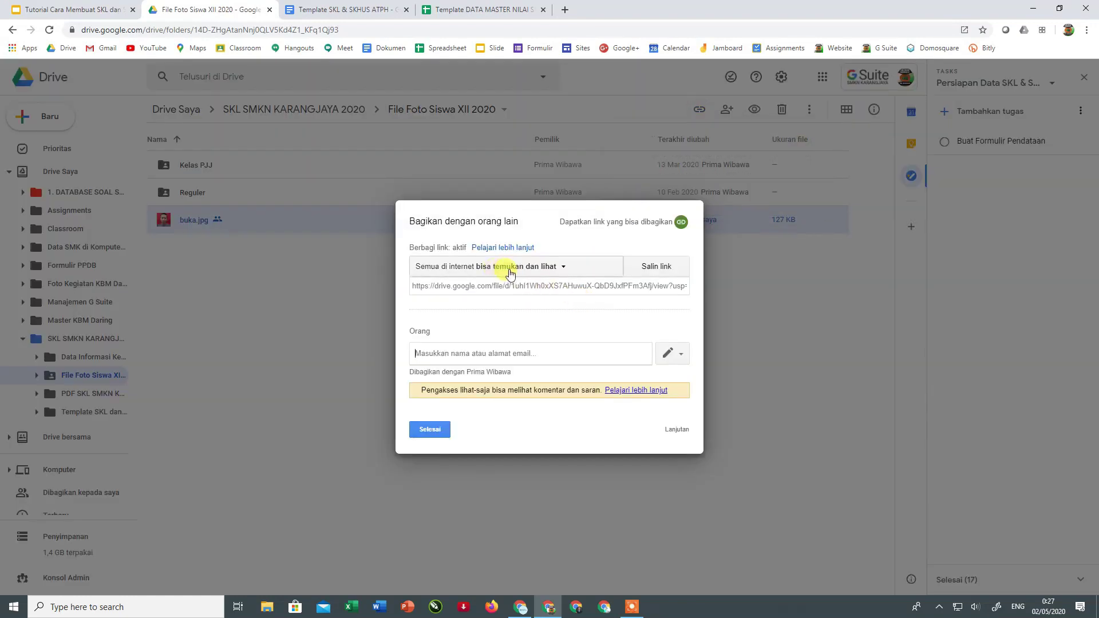
click(677, 430)
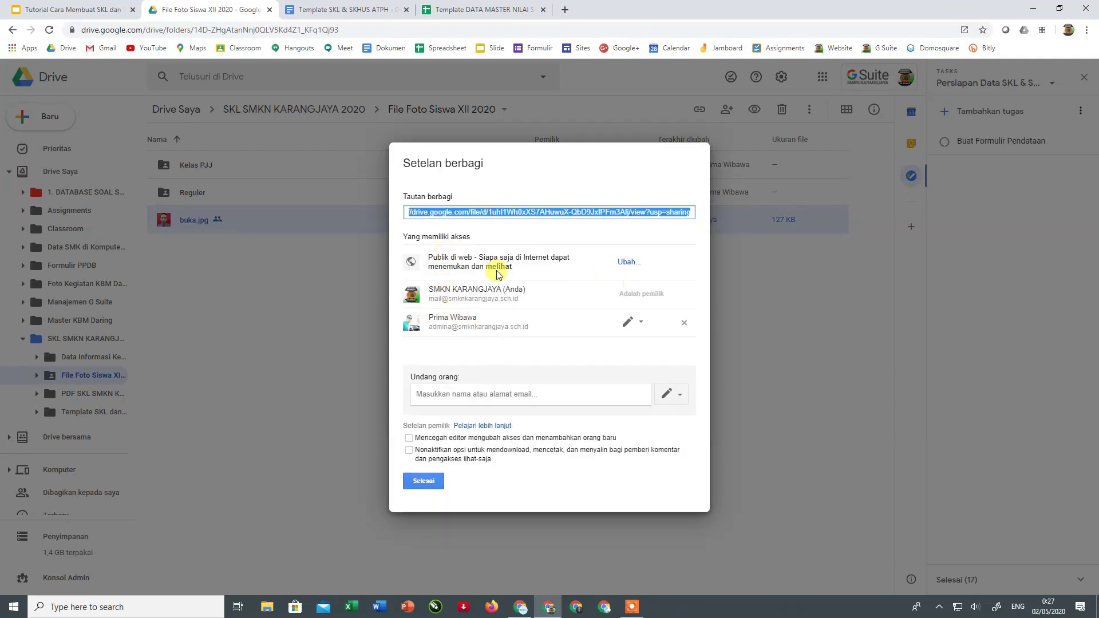
click(626, 265)
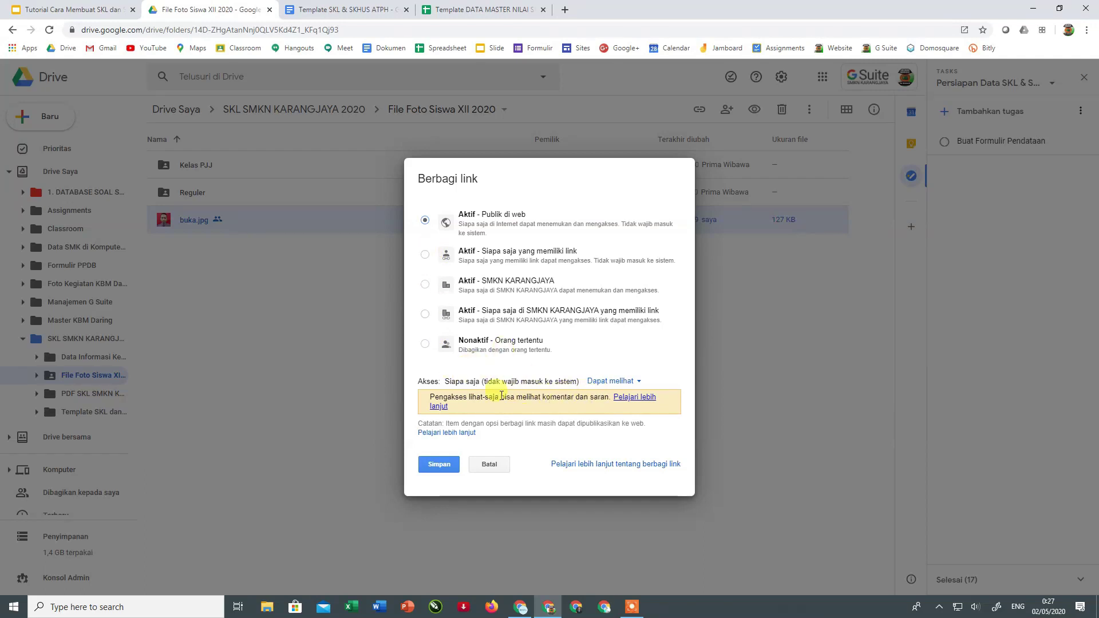
click(439, 464)
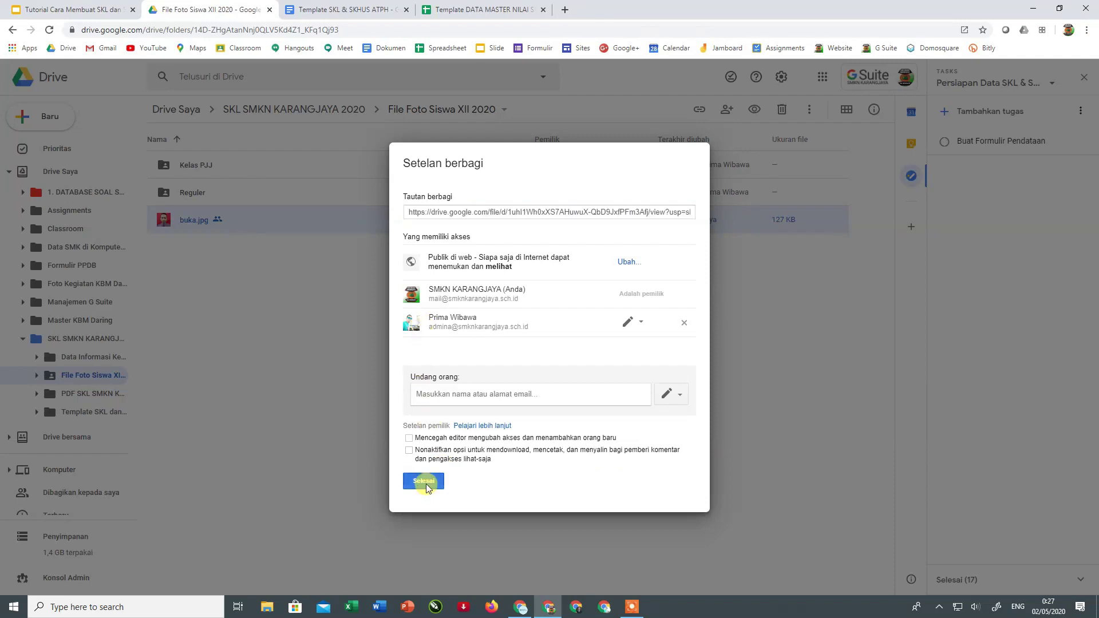
click(419, 481)
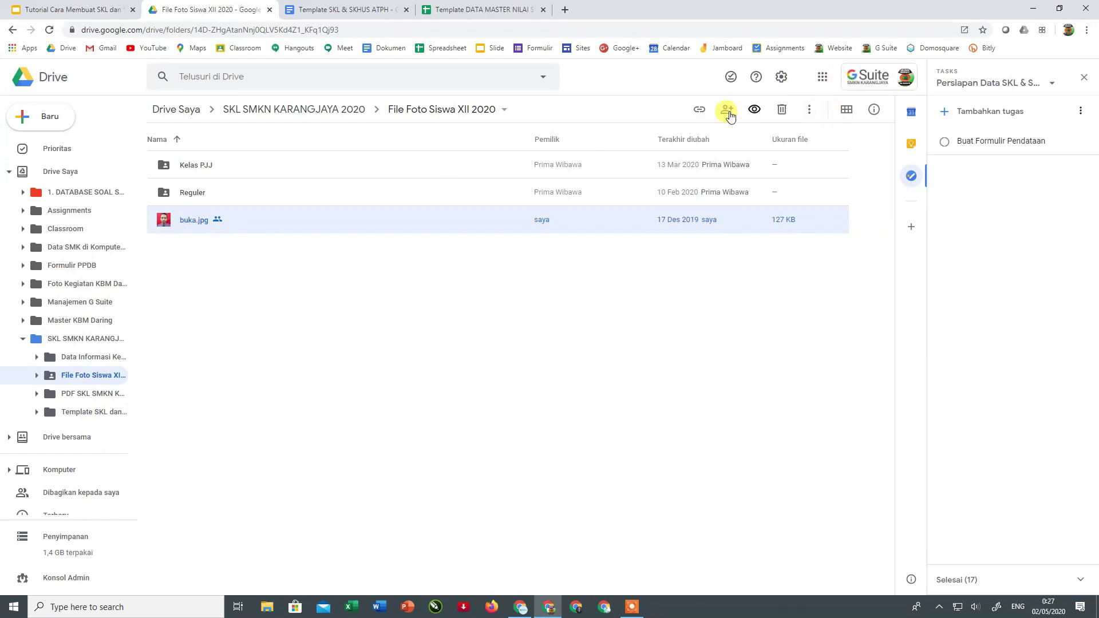
- Set the File Foto Siswa XII 2020 folder's link access to Public on the web, view-only
click(698, 110)
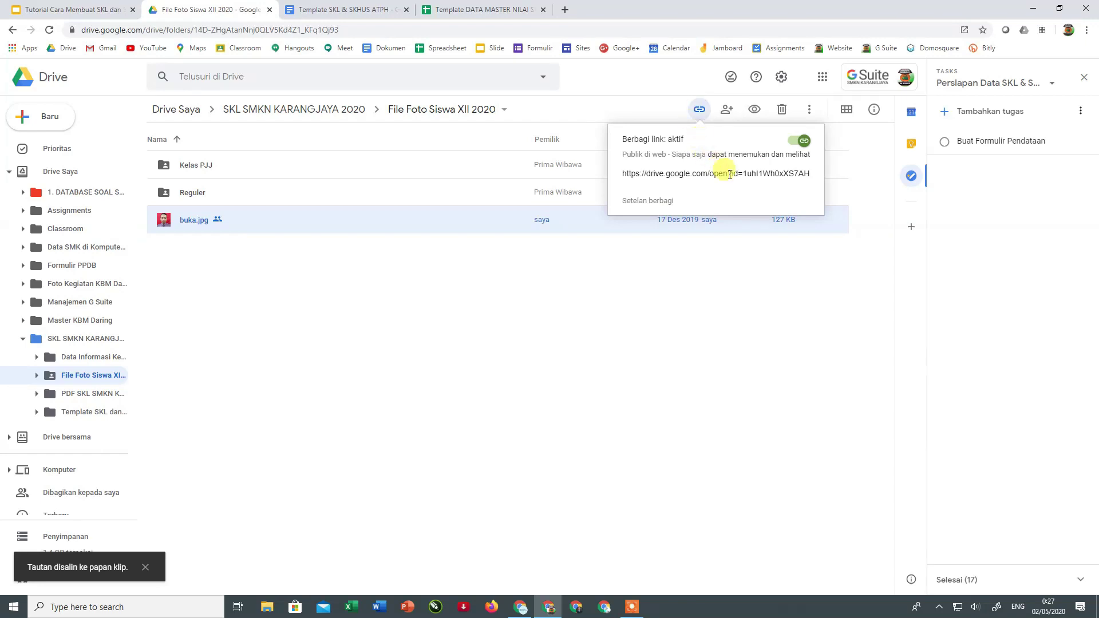
click(598, 284)
click(337, 114)
click(201, 192)
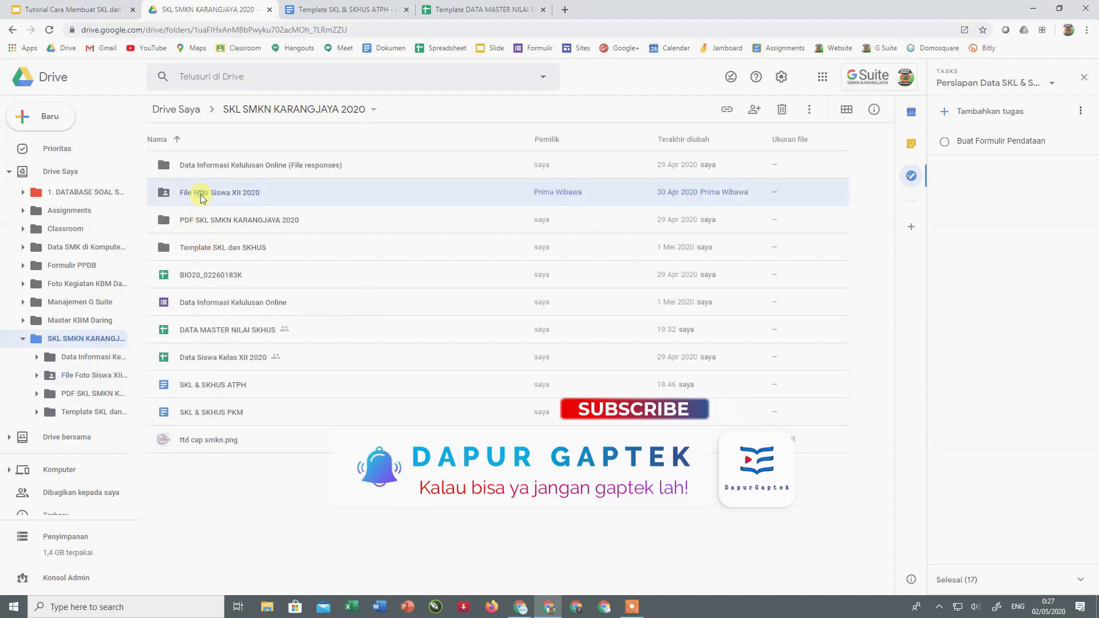
click(692, 202)
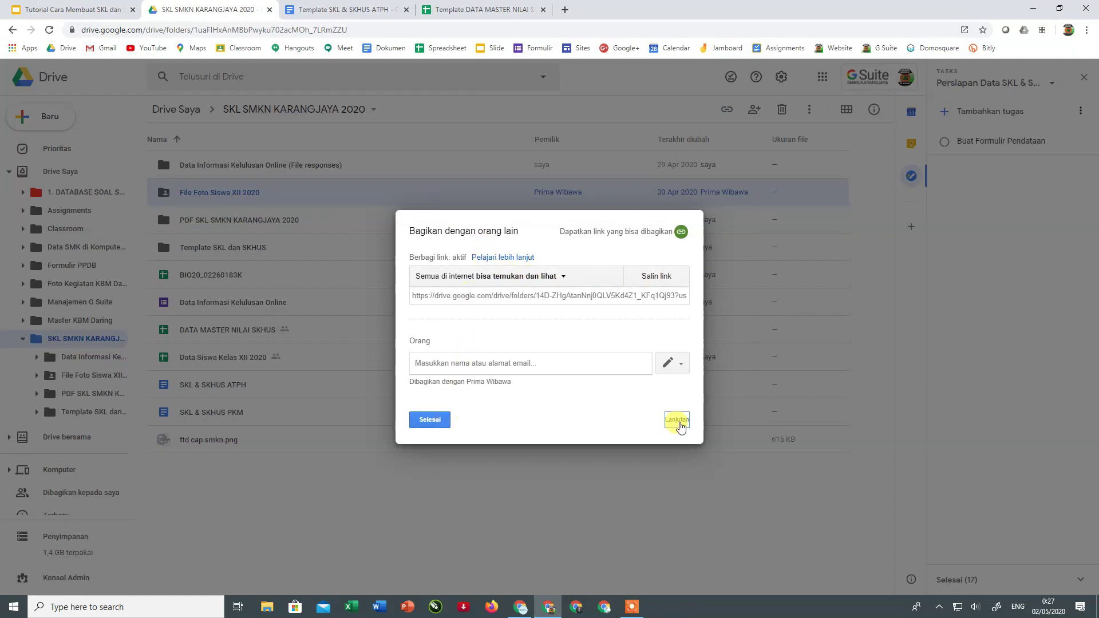
click(677, 421)
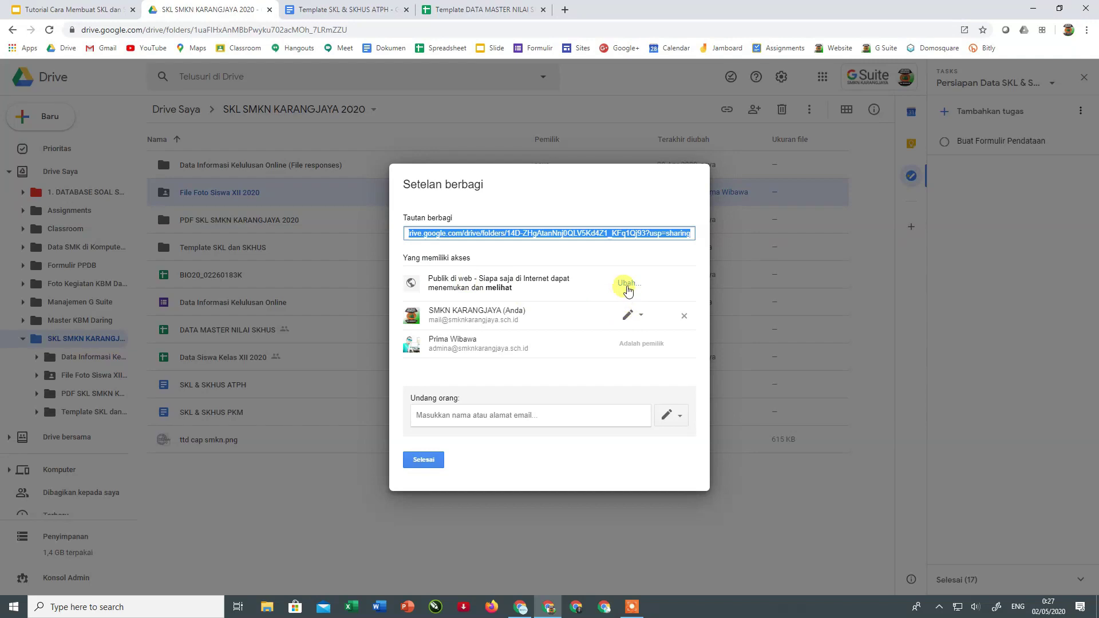
click(628, 284)
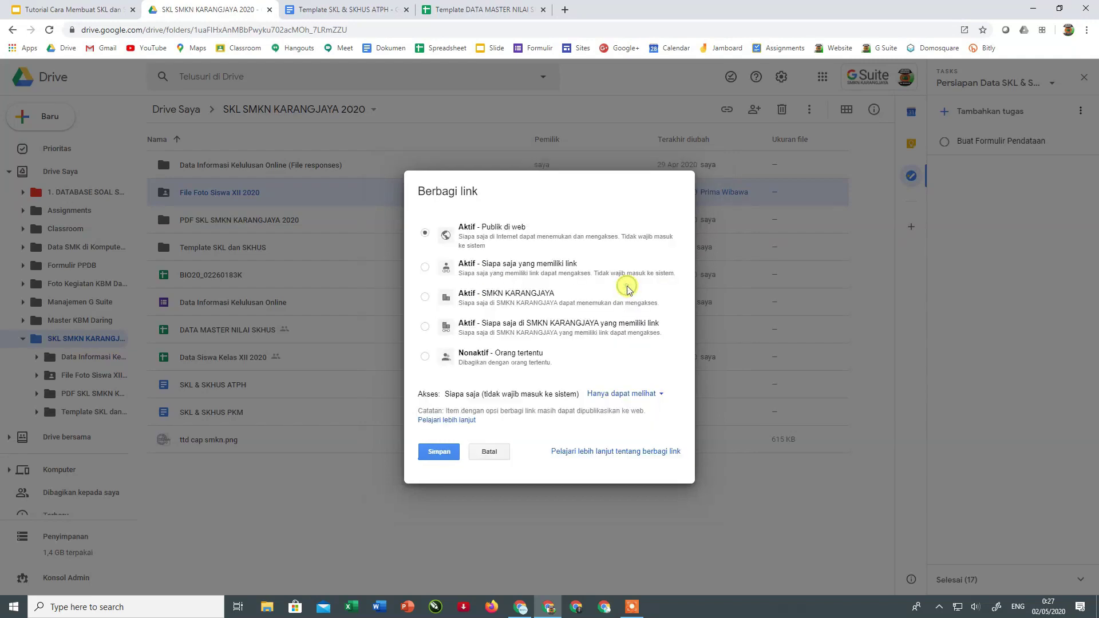
click(439, 451)
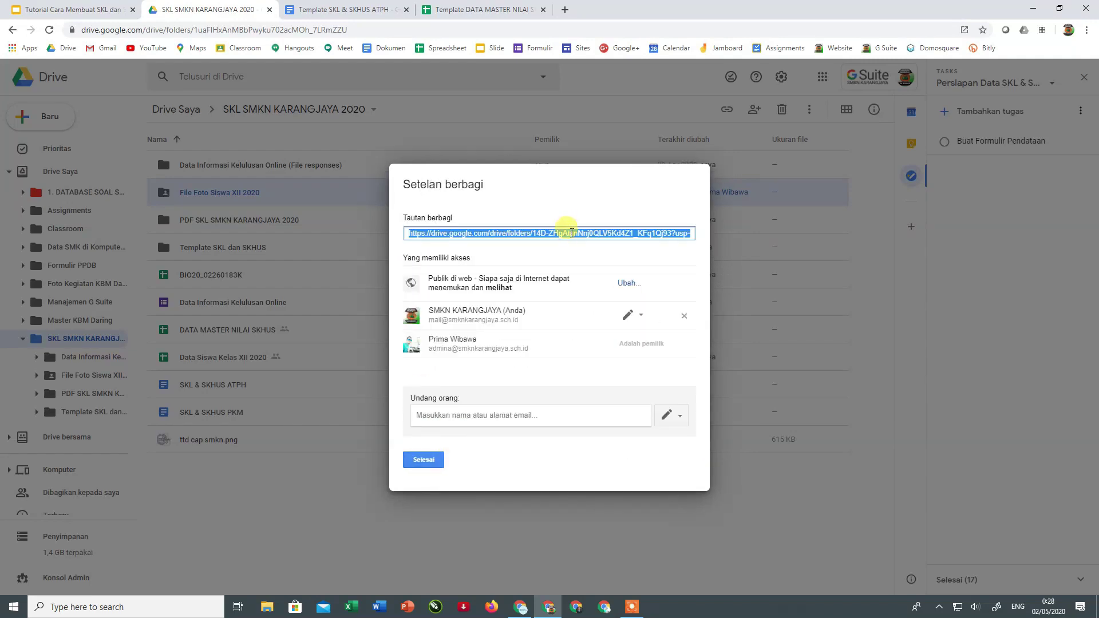
- Copy the folder's public link, then reopen the folder and select buka.jpg
right_click(572, 232)
click(564, 243)
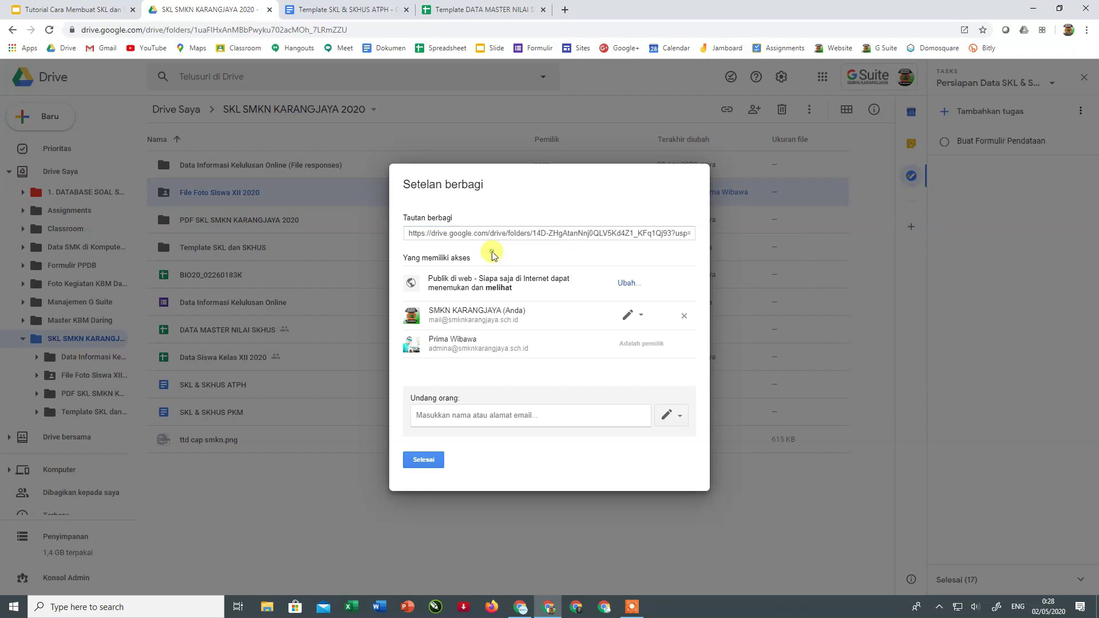
click(422, 458)
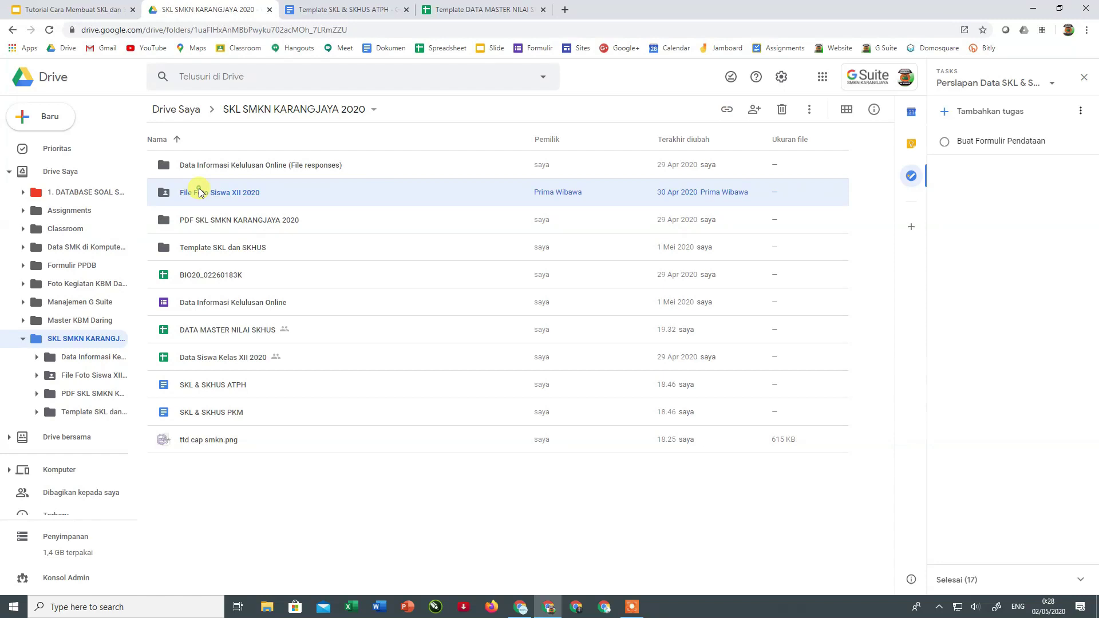
double_click(199, 191)
click(179, 225)
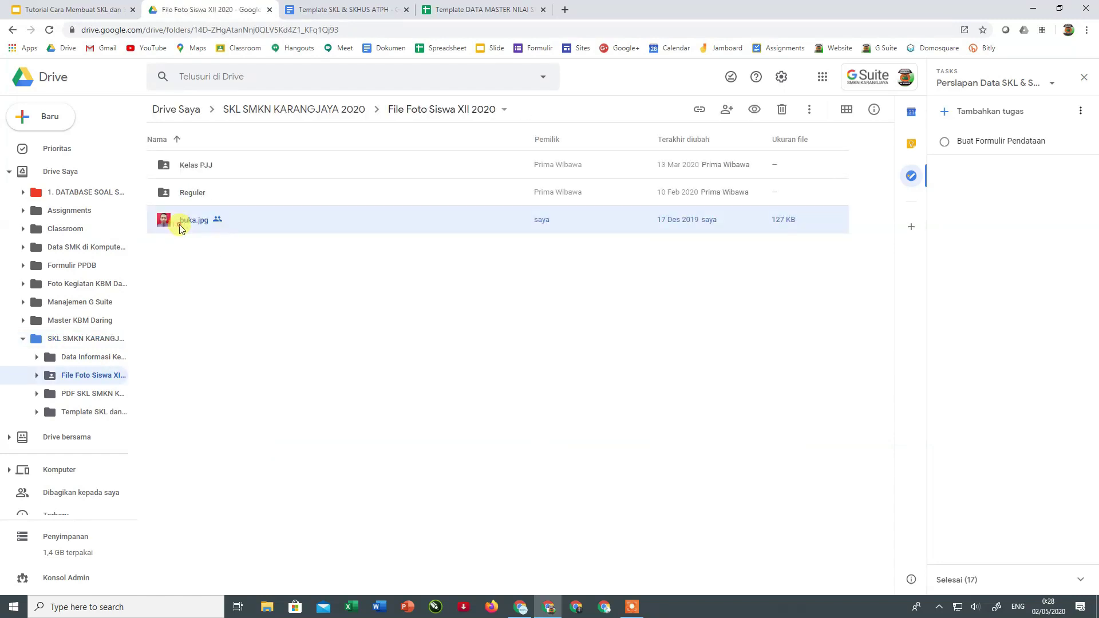
- Copy buka.jpg's Drive link and switch back to the Template DATA MASTER NILAI SKHUS sheet
right_click(179, 229)
click(454, 335)
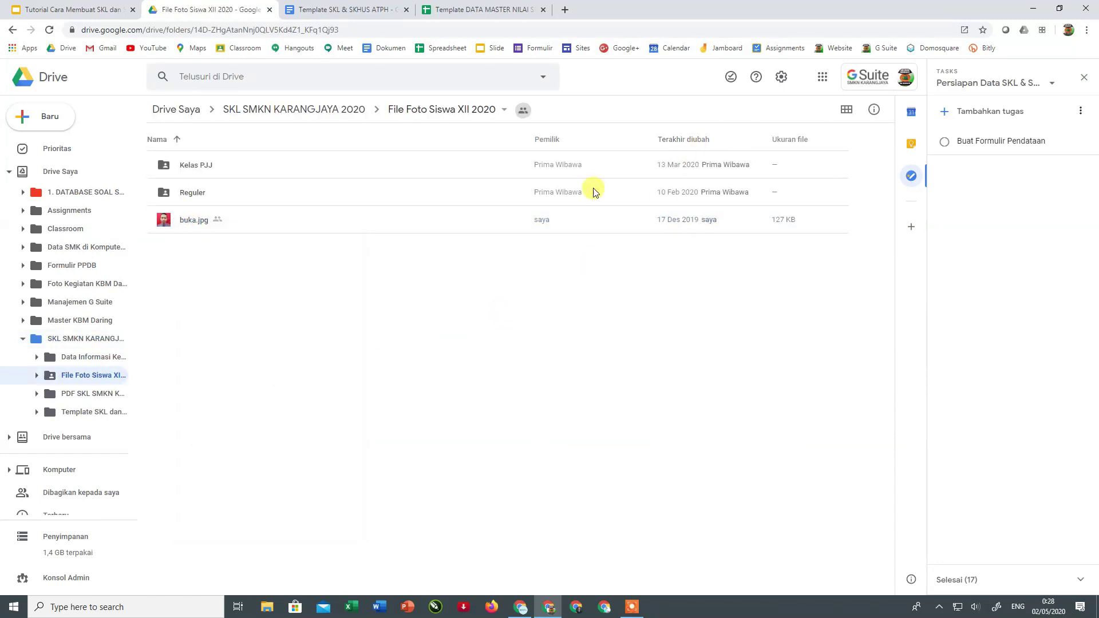
click(214, 229)
click(697, 113)
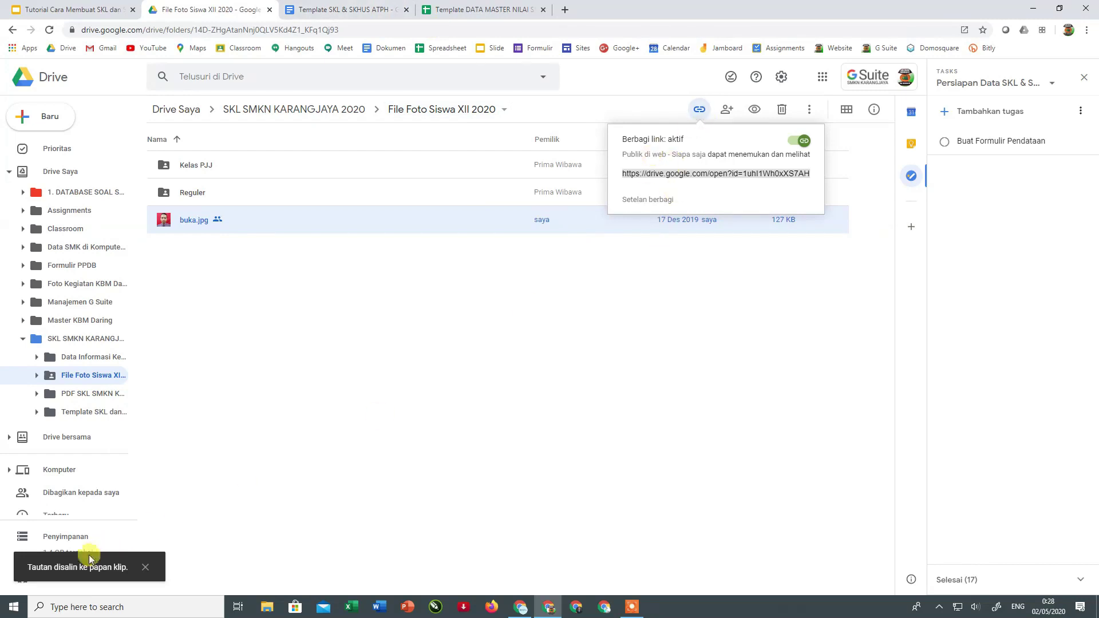
click(458, 9)
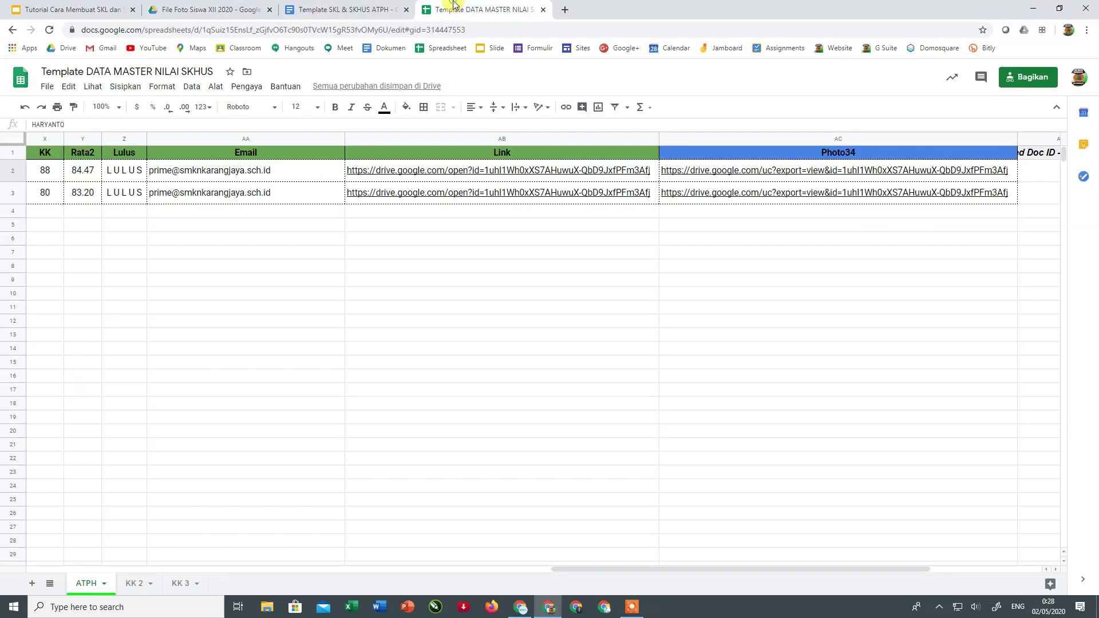
- Paste buka.jpg's Drive link into AB2 so AC2 gives its uc?export=view image URL
click(471, 172)
double_click(471, 172)
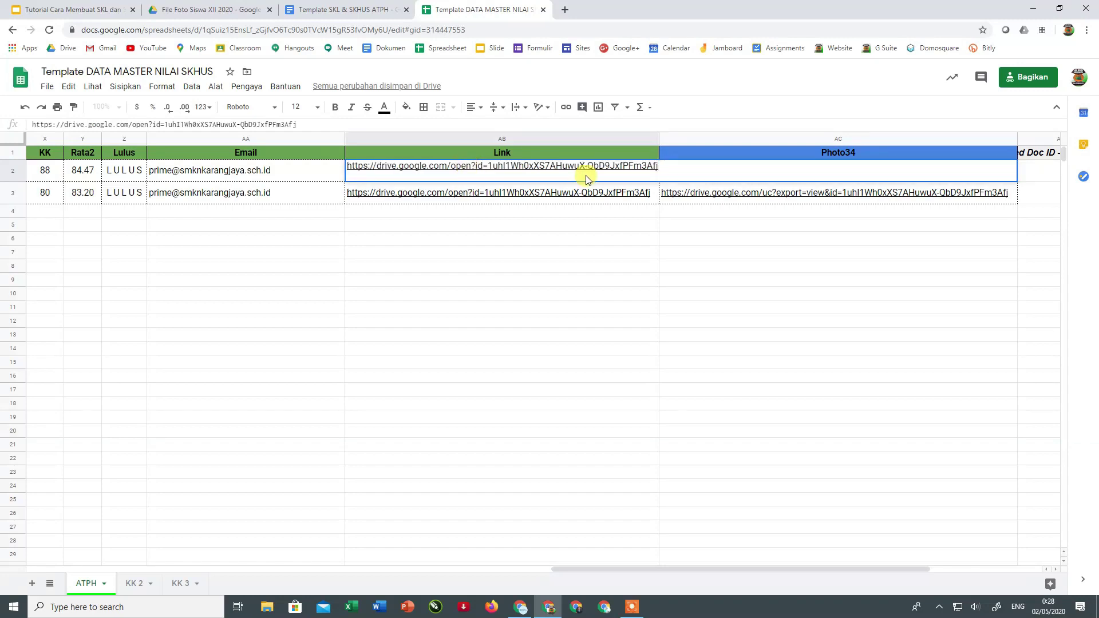
triple_click(617, 166)
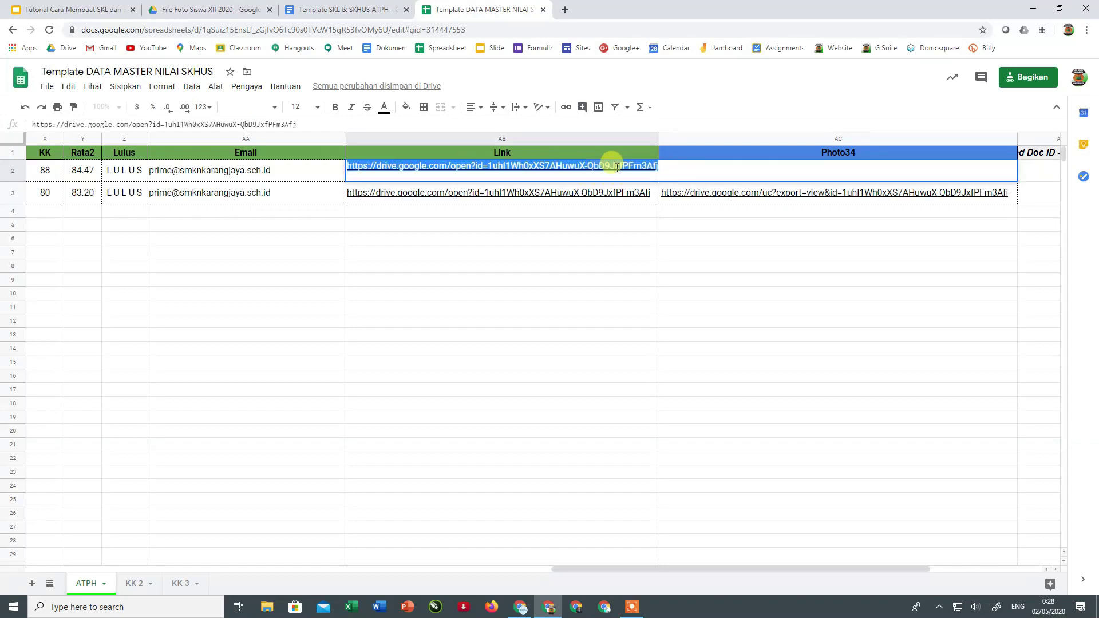
key(End)
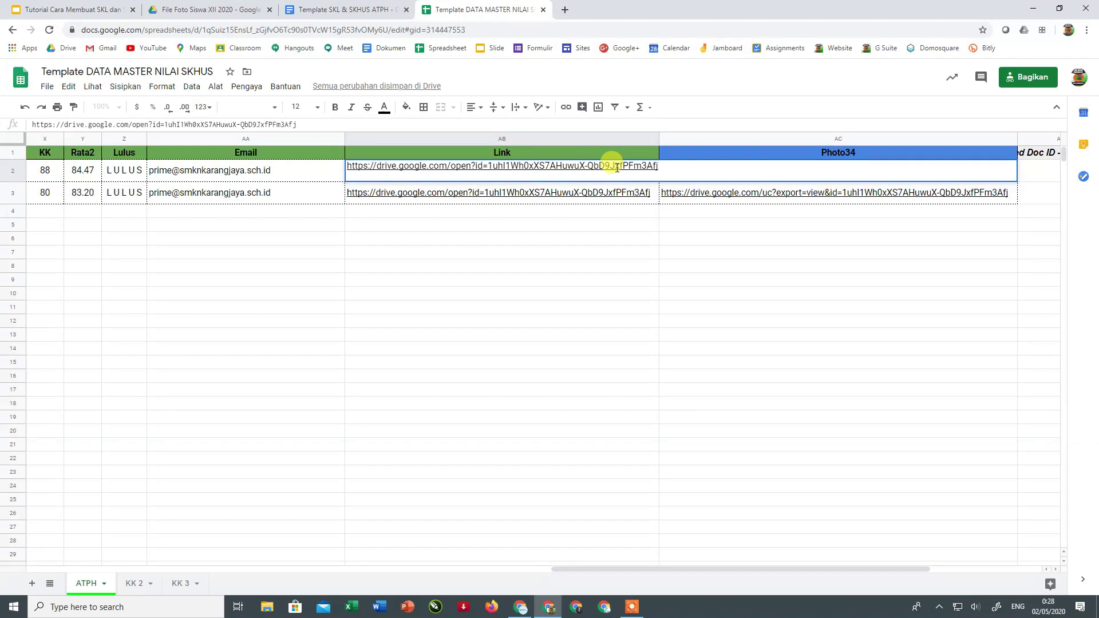
key(Return)
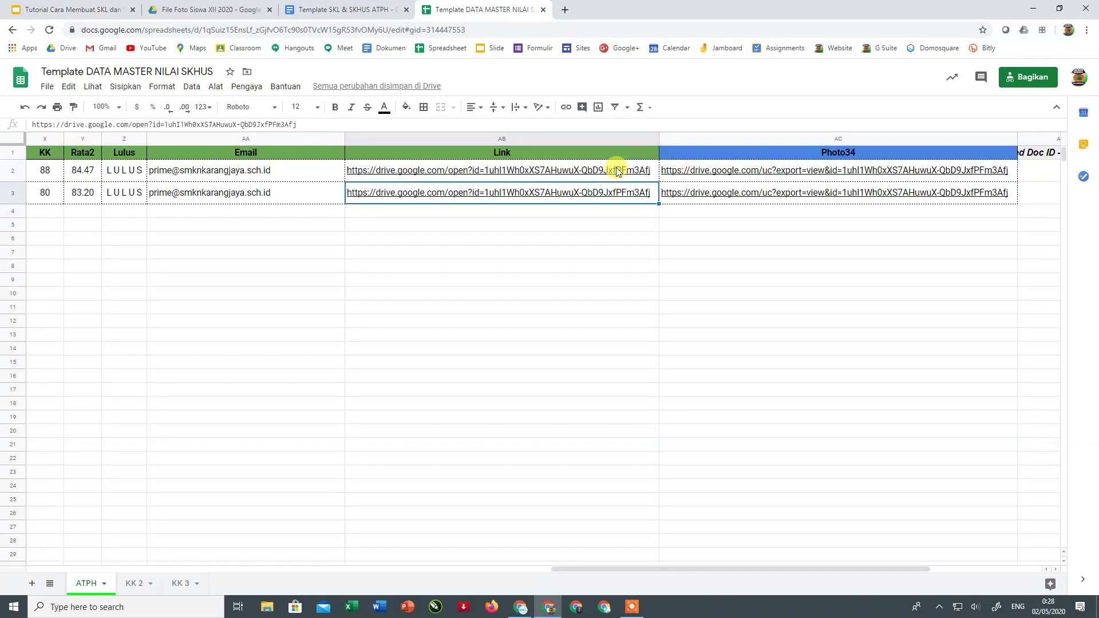
click(606, 253)
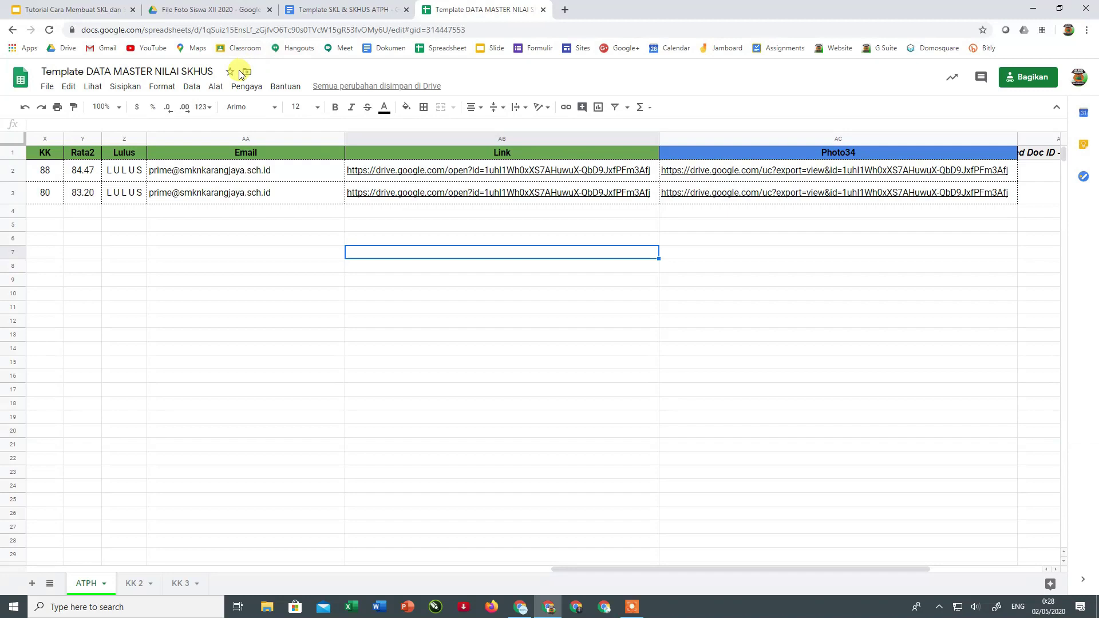
click(245, 86)
- Launch Autocrat, preview the SKL ATPH 2020 job's first mergeable row, and open the new PDF
mouse_move(256, 138)
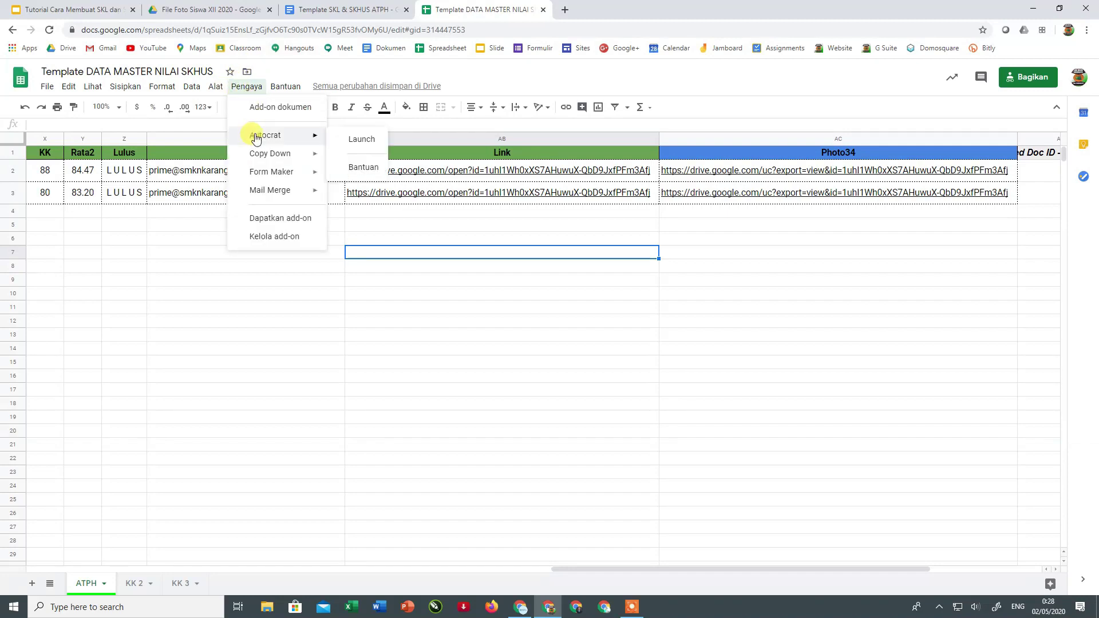
click(362, 140)
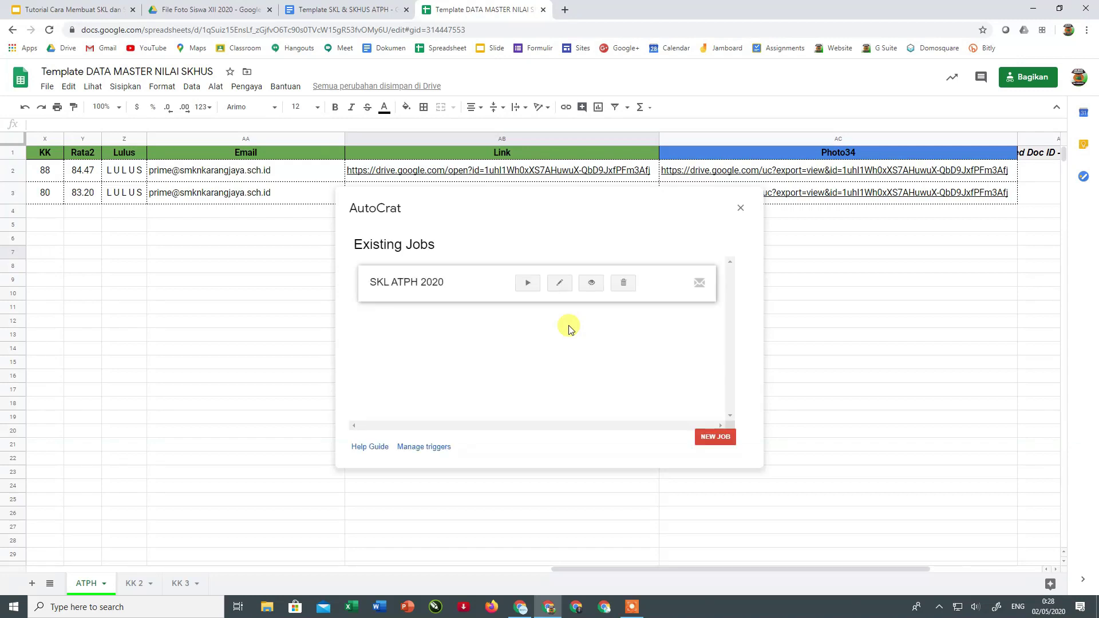
click(591, 284)
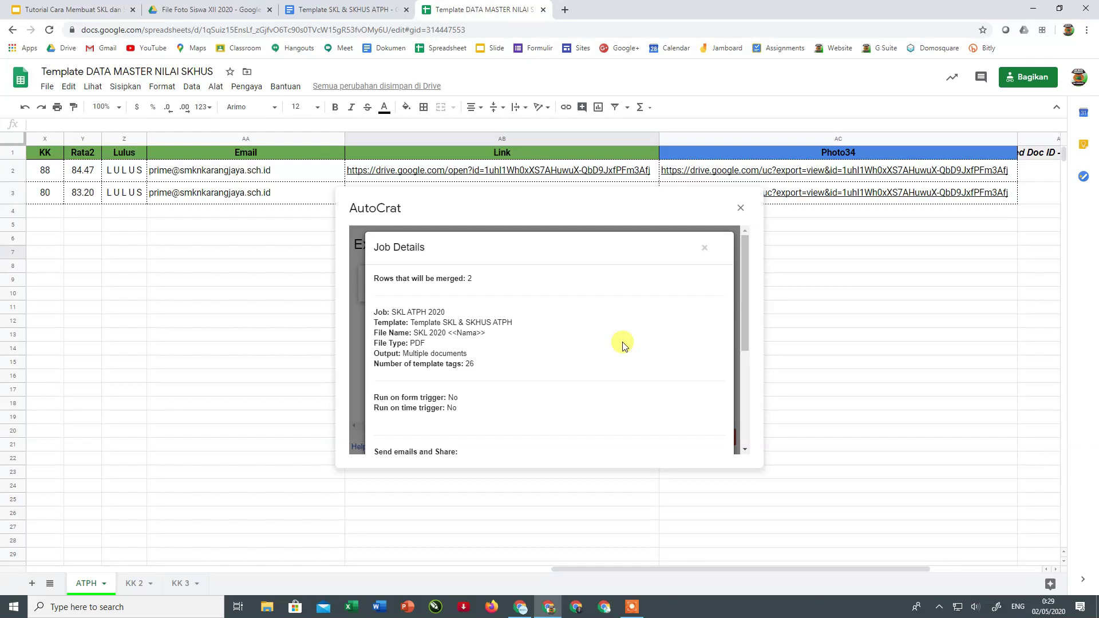
scroll(622, 346, down, 5)
click(621, 433)
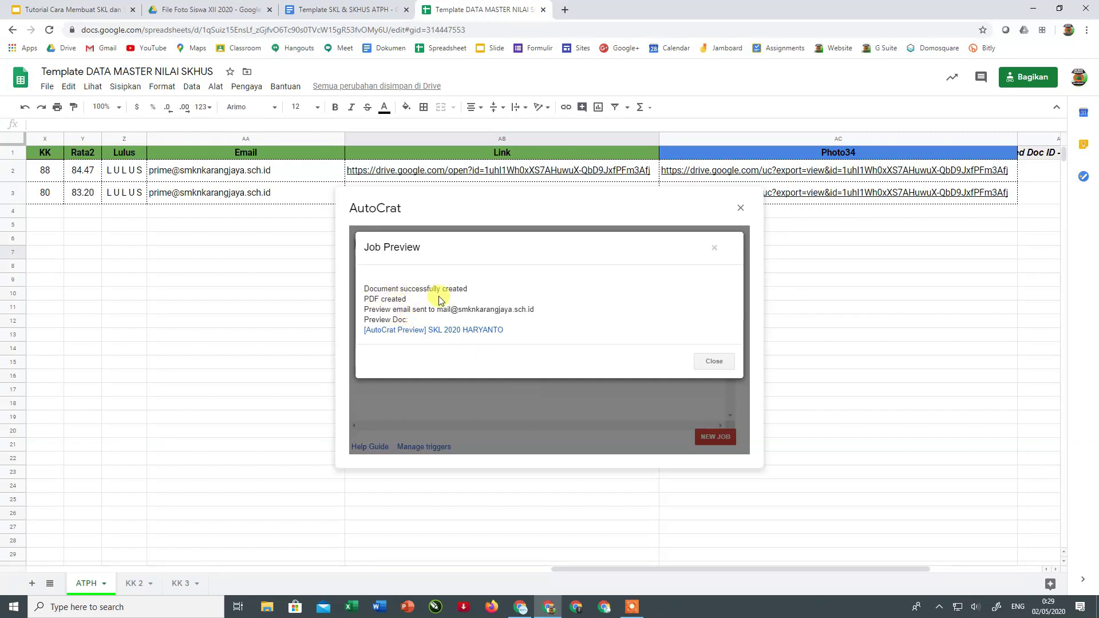
click(457, 331)
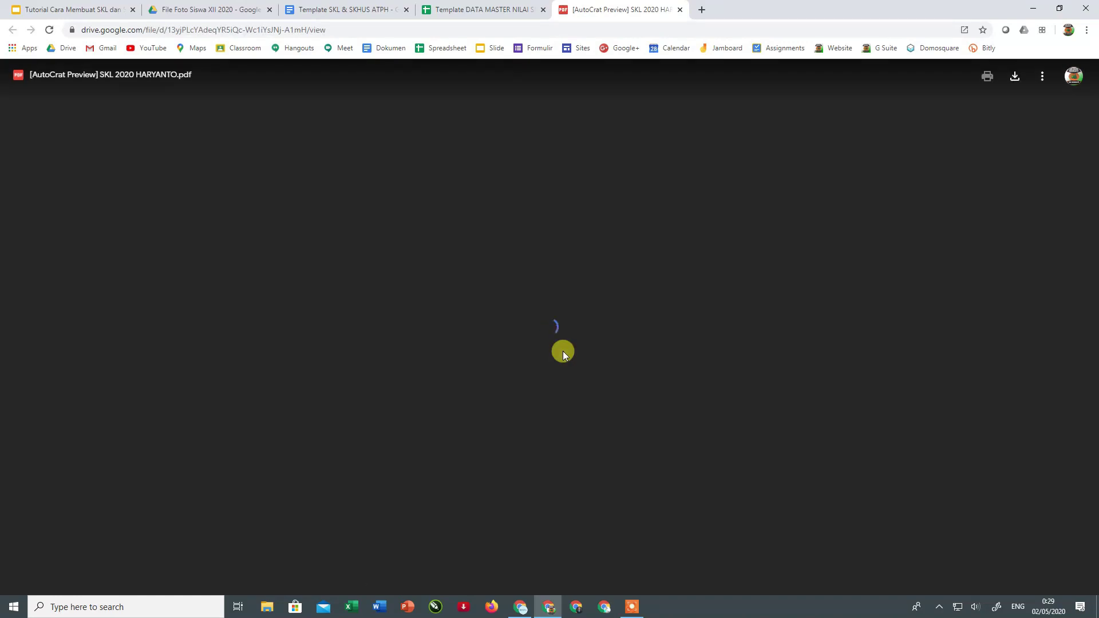
- Scroll through the regenerated SKL preview PDF, then close it to return to AutoCrat's Job Preview
scroll(563, 351, down, 2)
scroll(563, 351, down, 3)
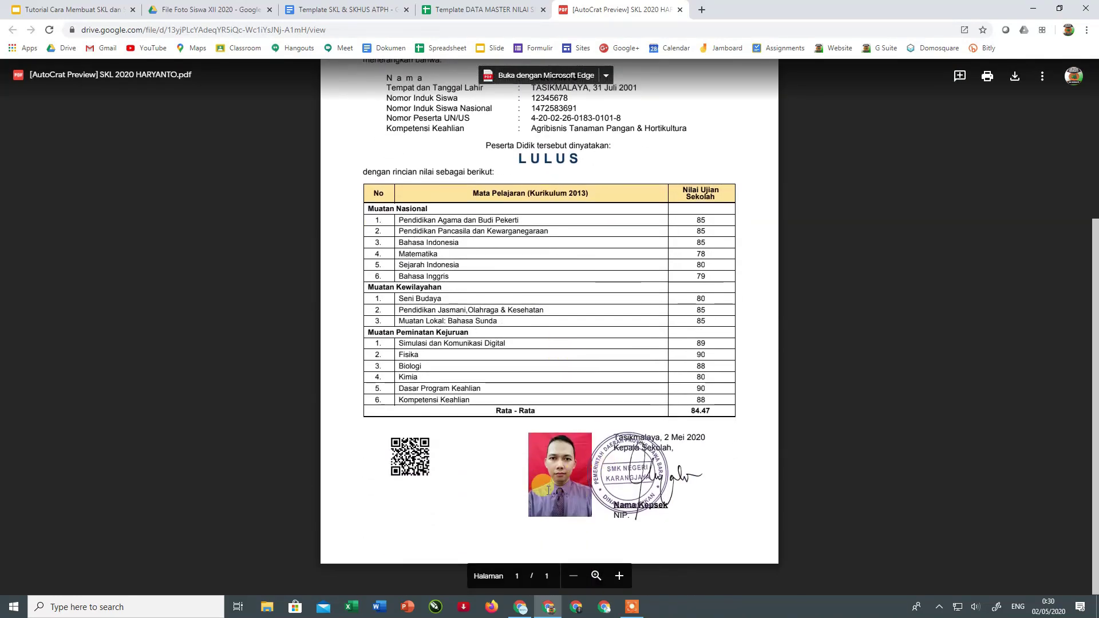
scroll(541, 483, up, 2)
scroll(578, 479, down, 2)
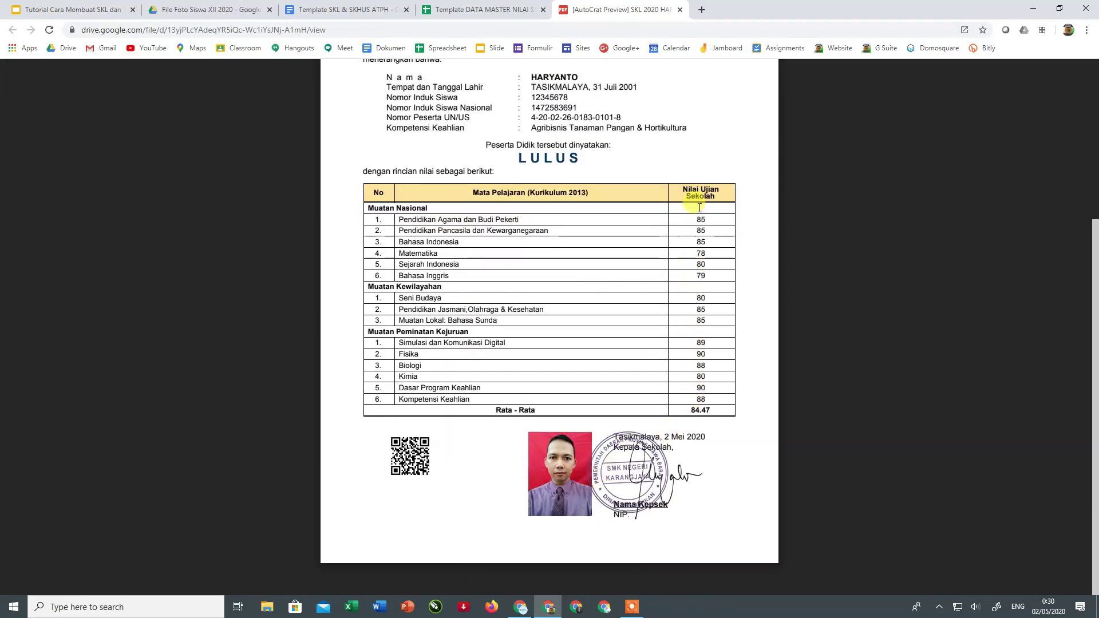
scroll(620, 315, up, 5)
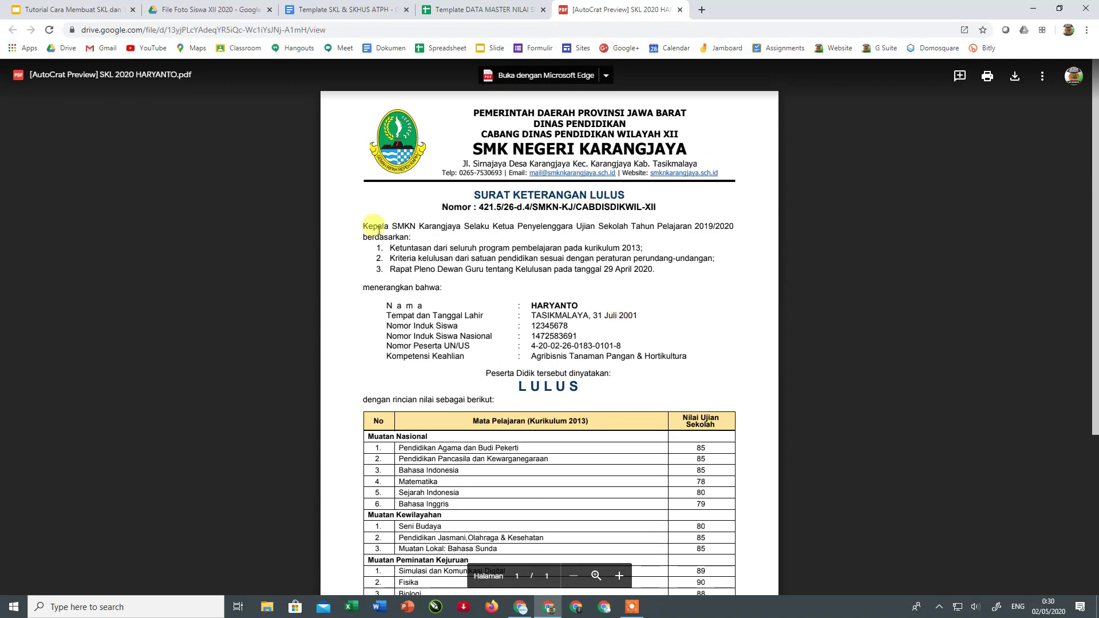
scroll(464, 277, down, 5)
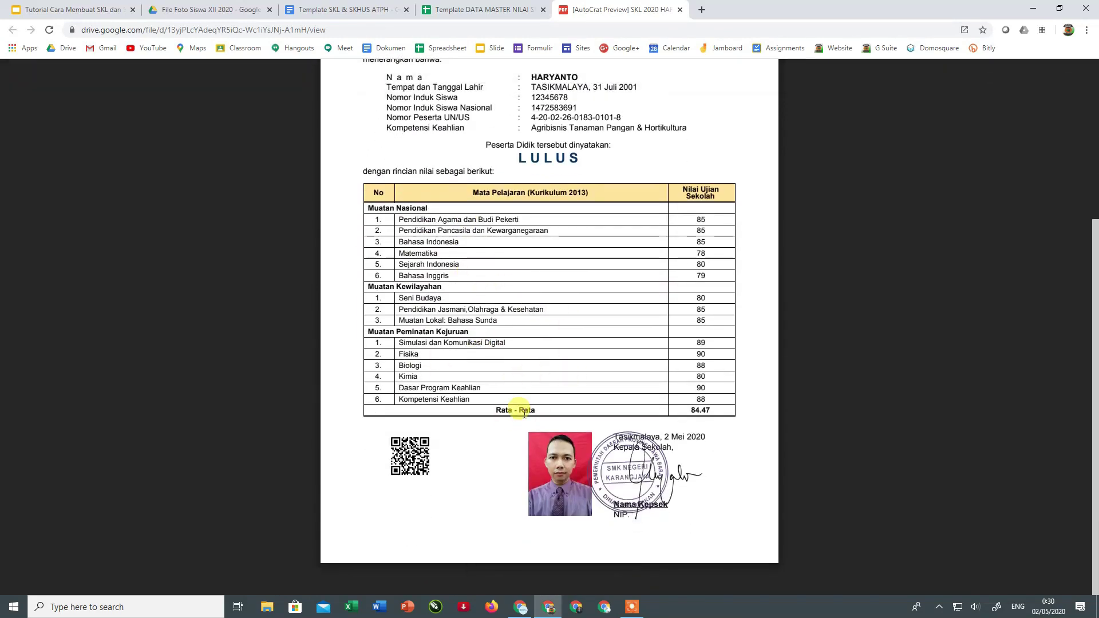
scroll(525, 412, up, 5)
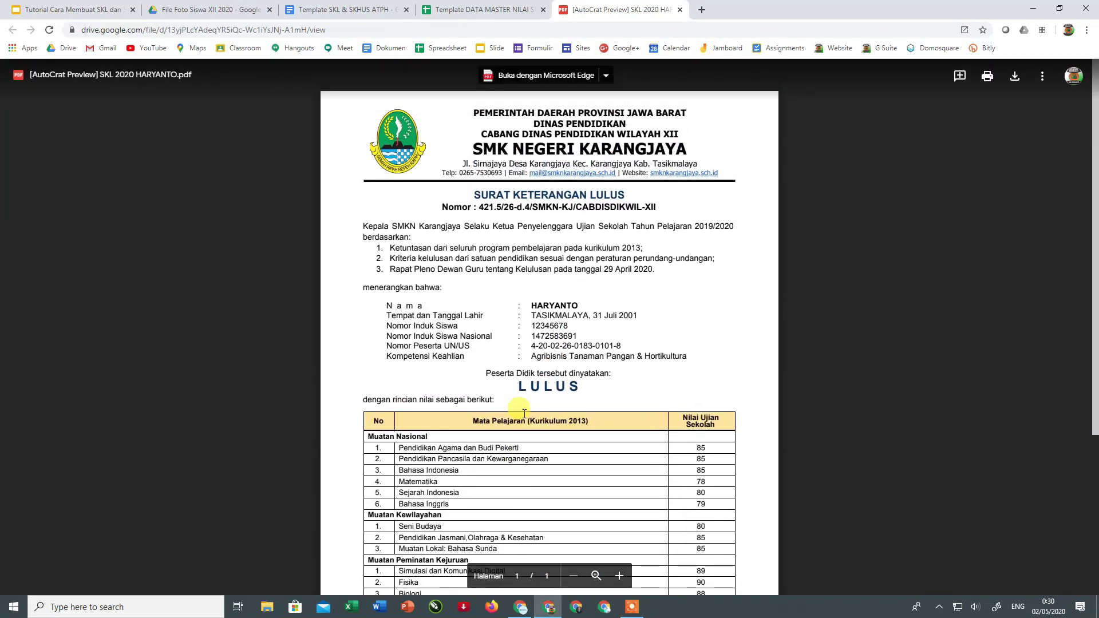
scroll(524, 412, down, 1)
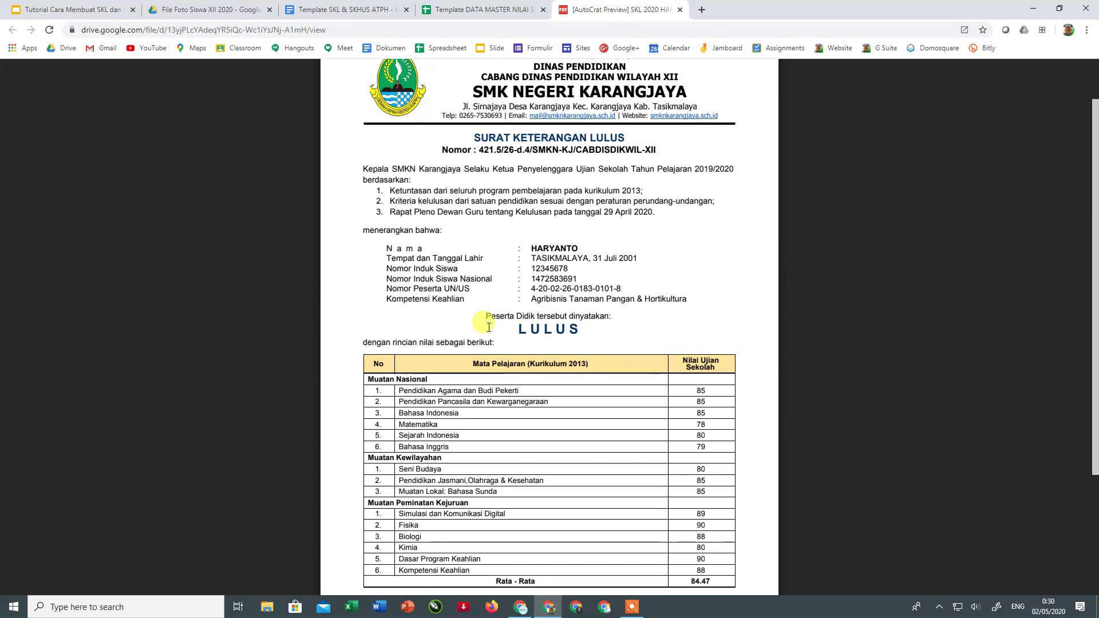
scroll(489, 328, up, 1)
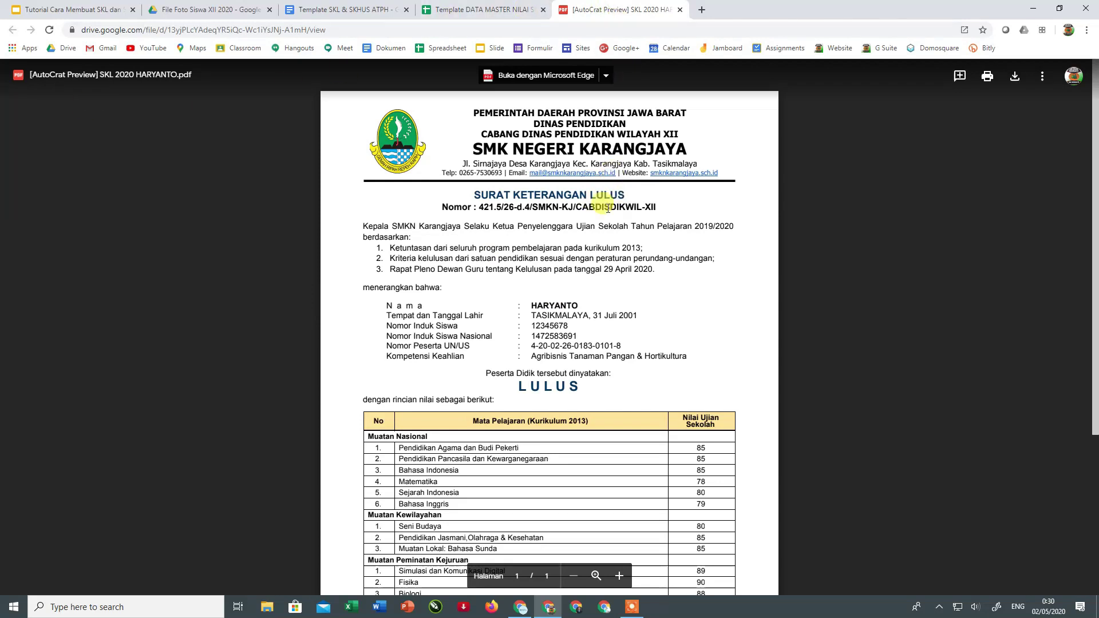
click(680, 10)
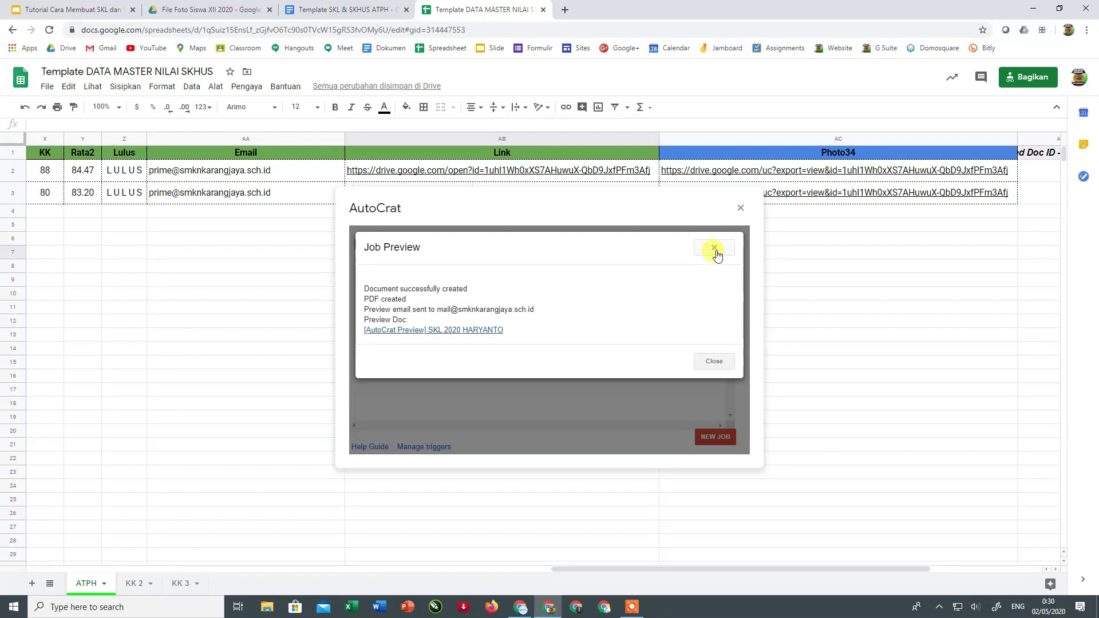
- Close the AutoCrat job preview and switch to the Template SKL & SKHUS ATPH document
click(713, 362)
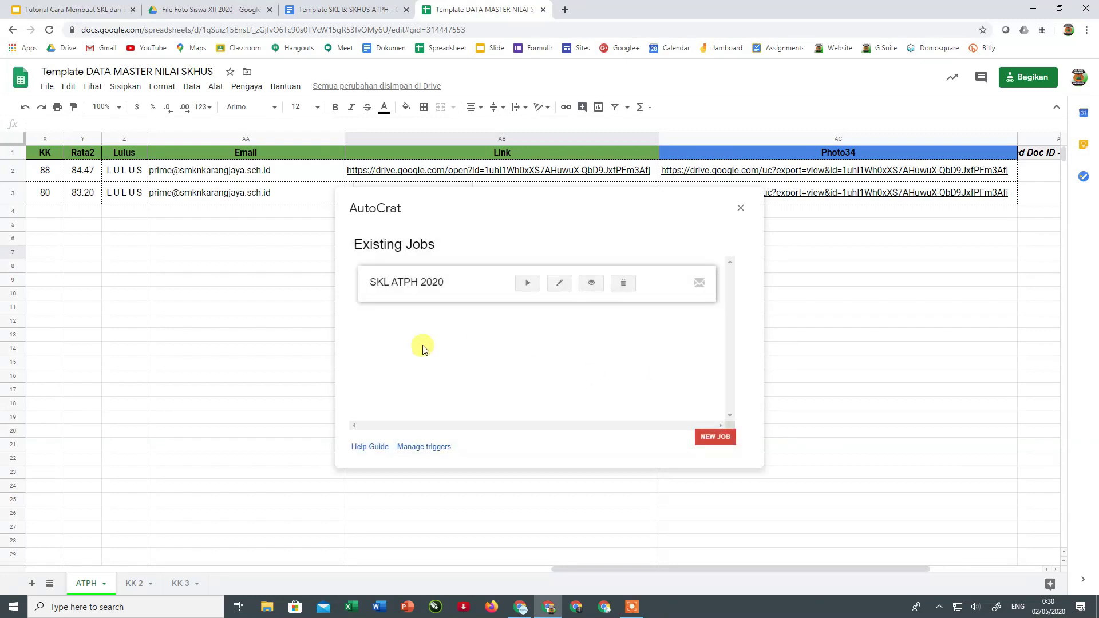
double_click(456, 197)
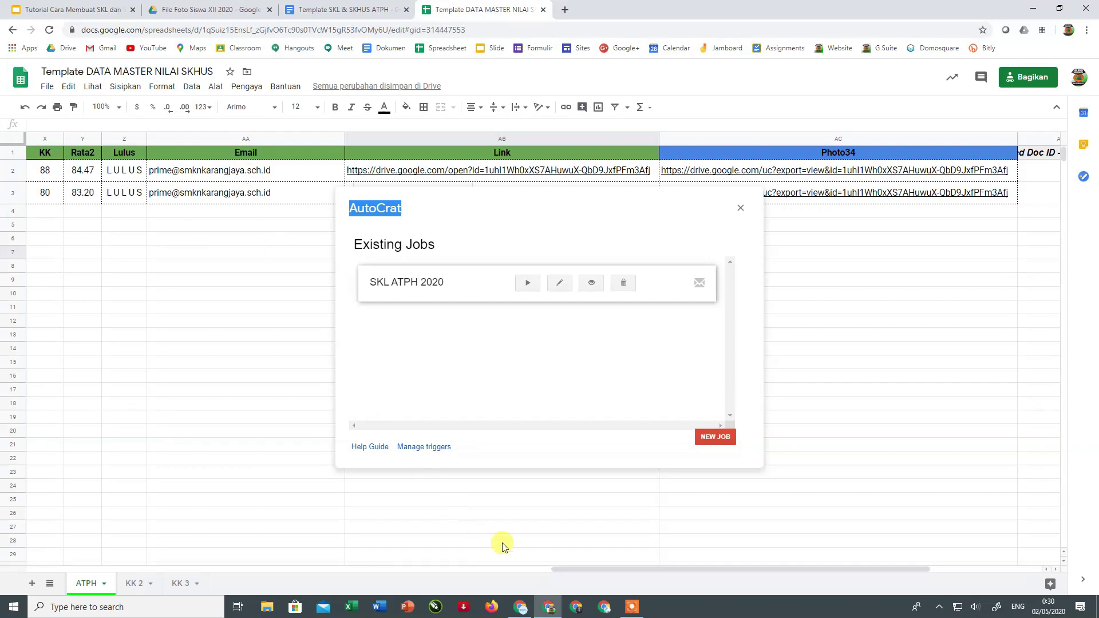
click(338, 10)
click(443, 8)
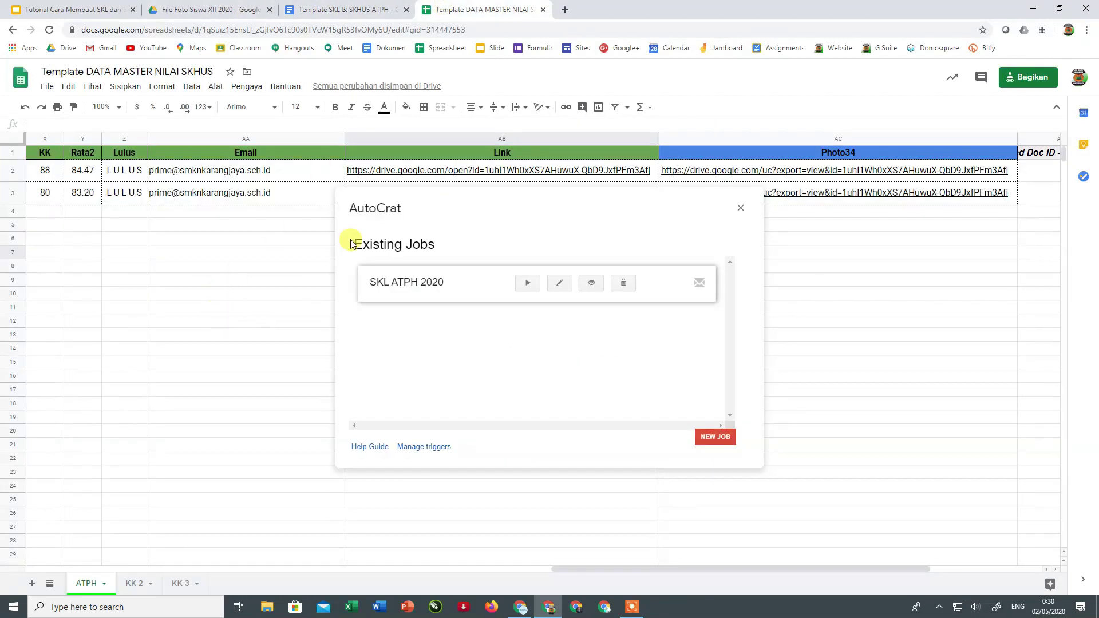
click(324, 12)
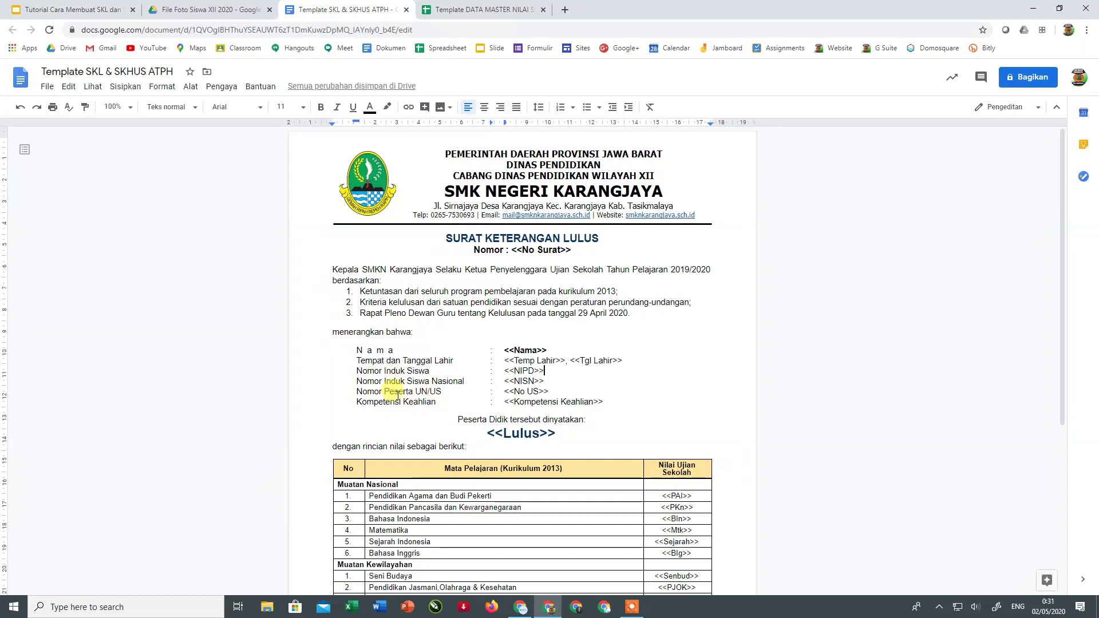
- Scroll through the template's merge placeholders, then return to the Template DATA MASTER NILAI SKHUS spreadsheet
scroll(506, 303, down, 2)
scroll(505, 305, down, 3)
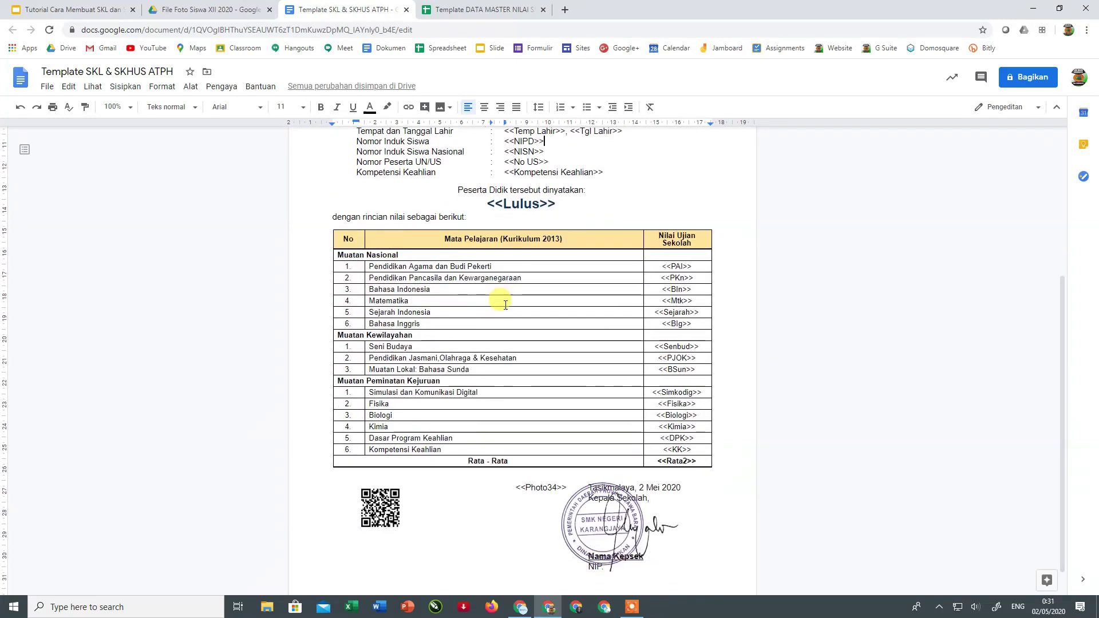
scroll(505, 305, up, 6)
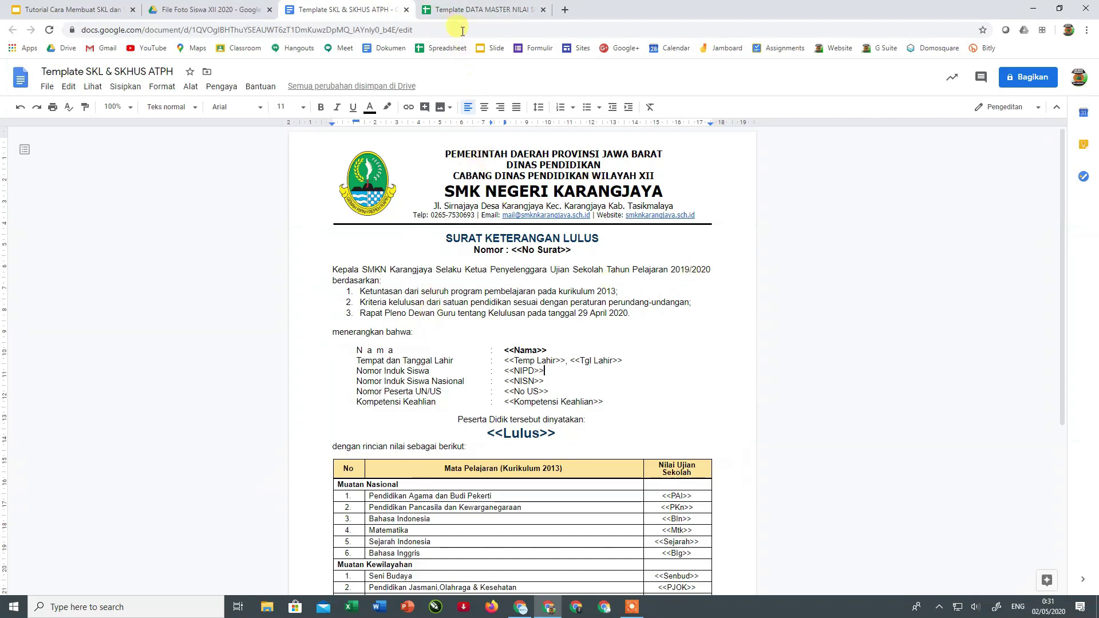
click(458, 9)
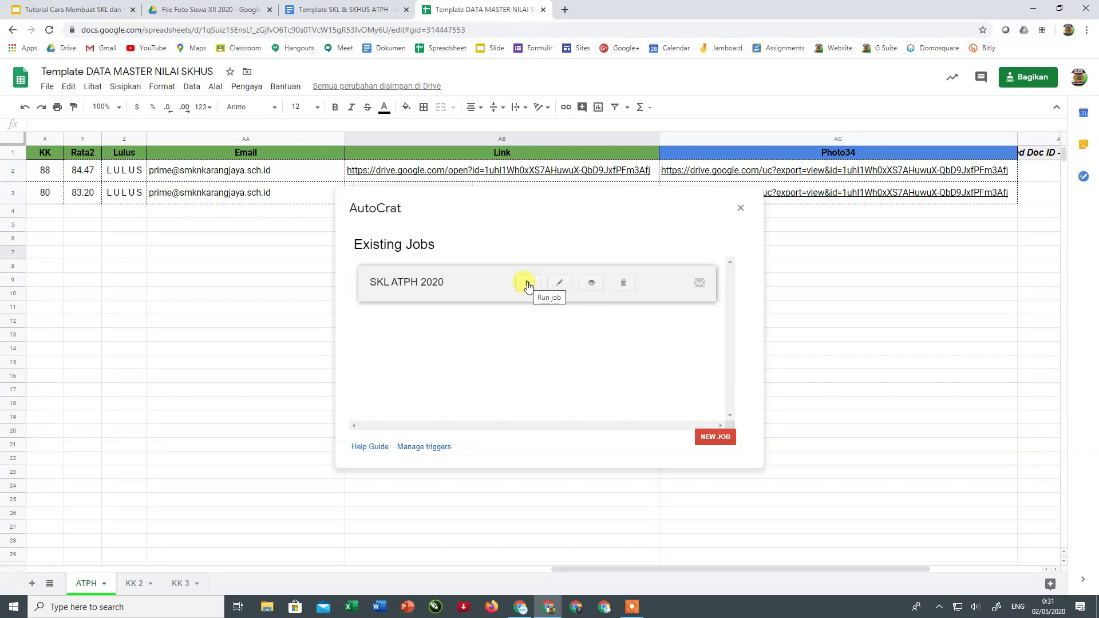
- Try running the SKL ATPH 2020 job, then go to the File Foto Siswa XII 2020 Drive folder
click(525, 284)
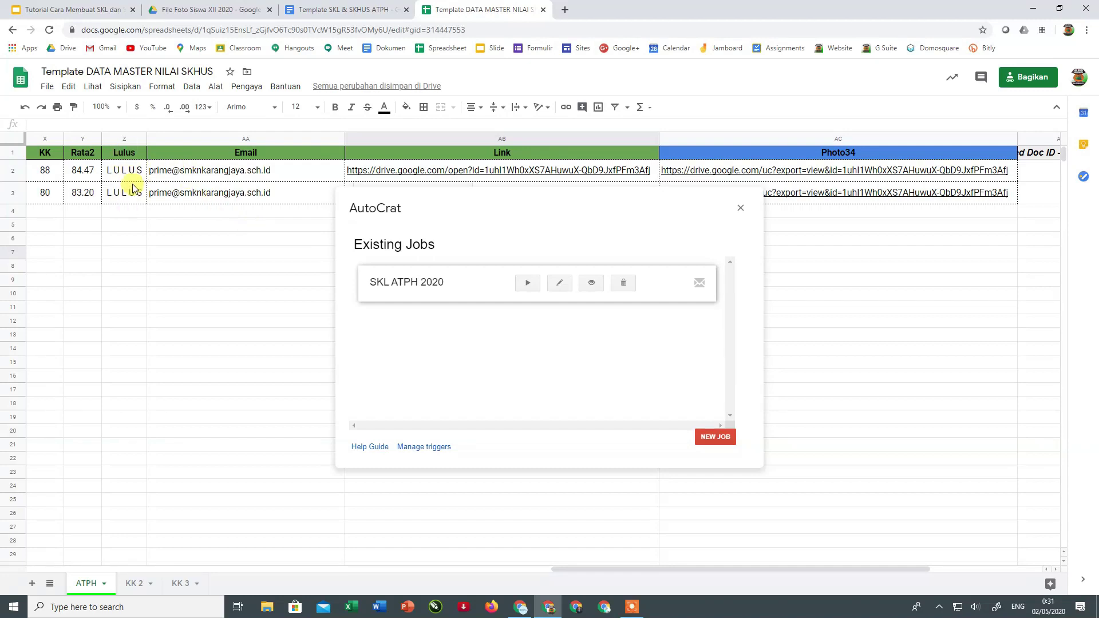
drag(553, 569, 138, 544)
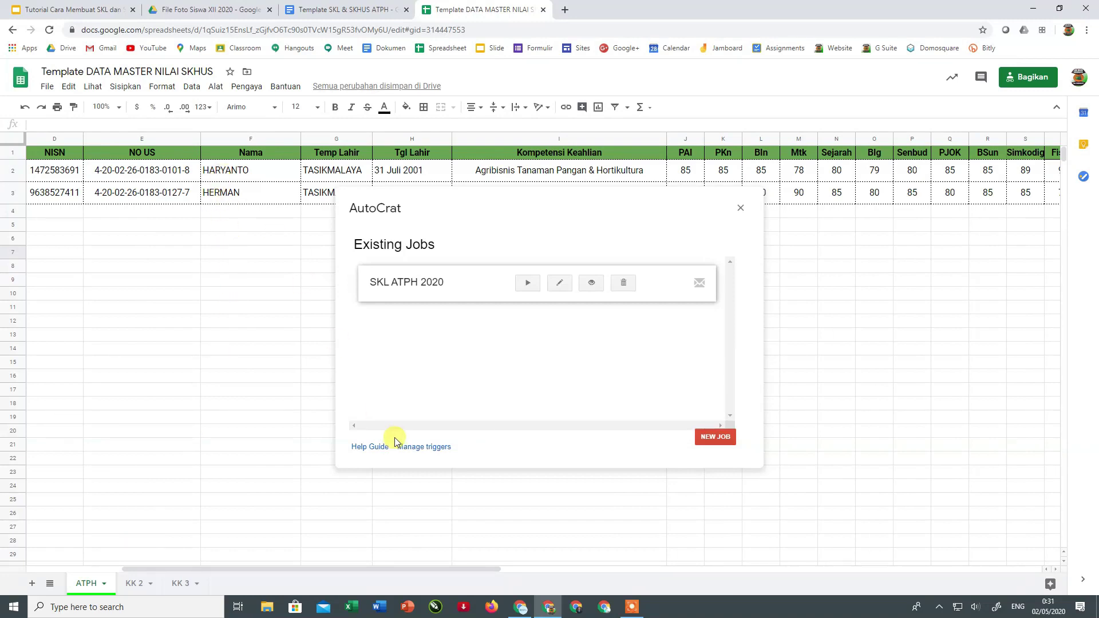
click(195, 8)
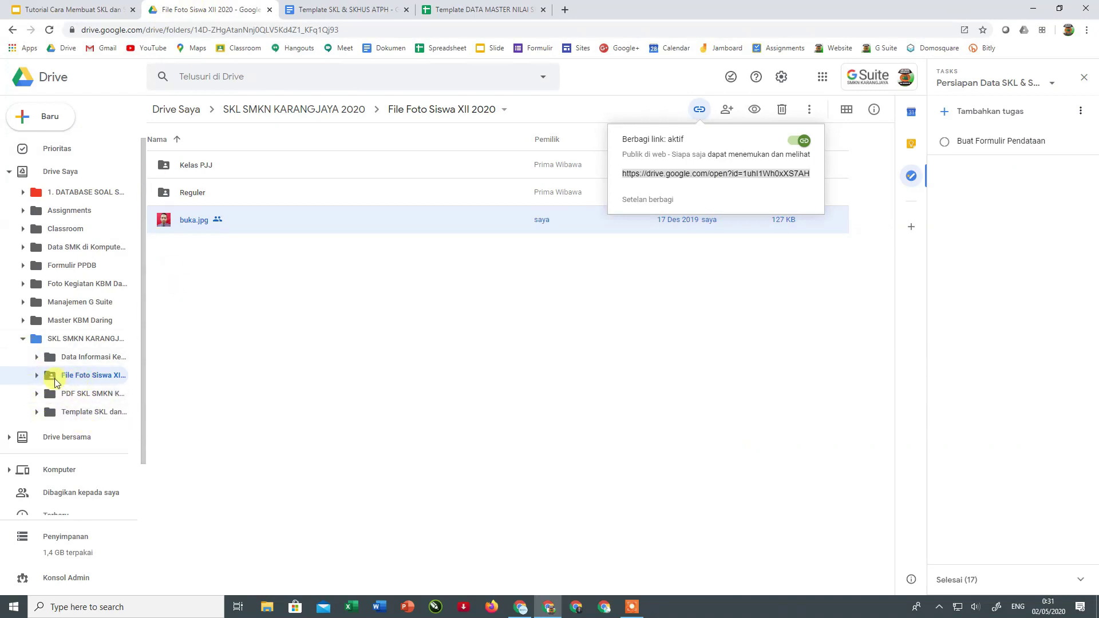
- Delete all five old preview PDFs from the PDF SKL SMKN KARANGJAYA 2020 folder
click(74, 400)
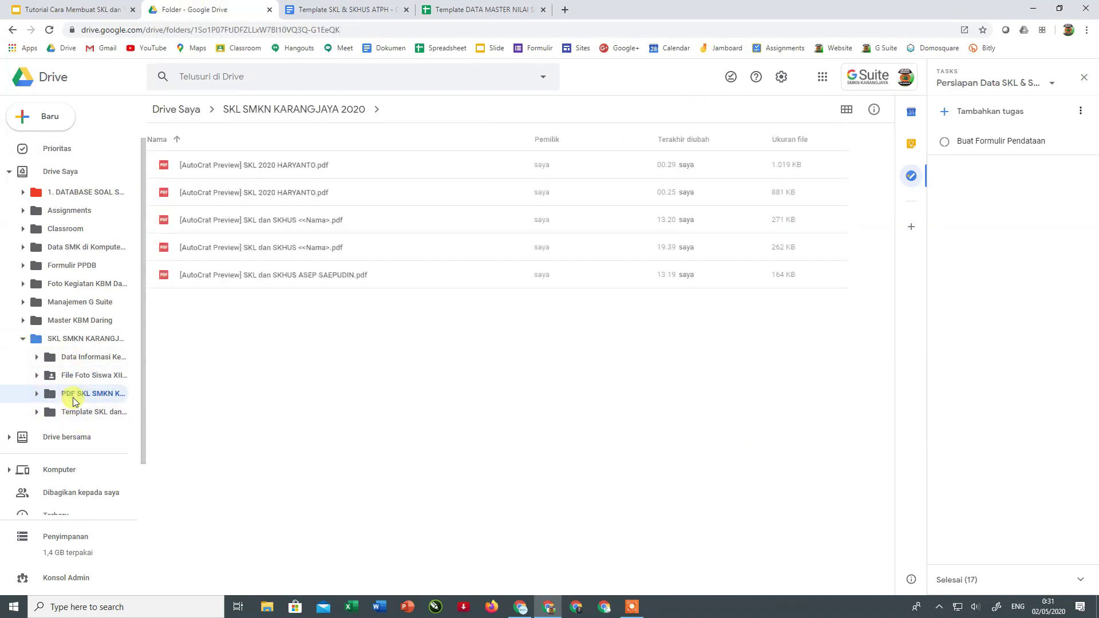
click(277, 165)
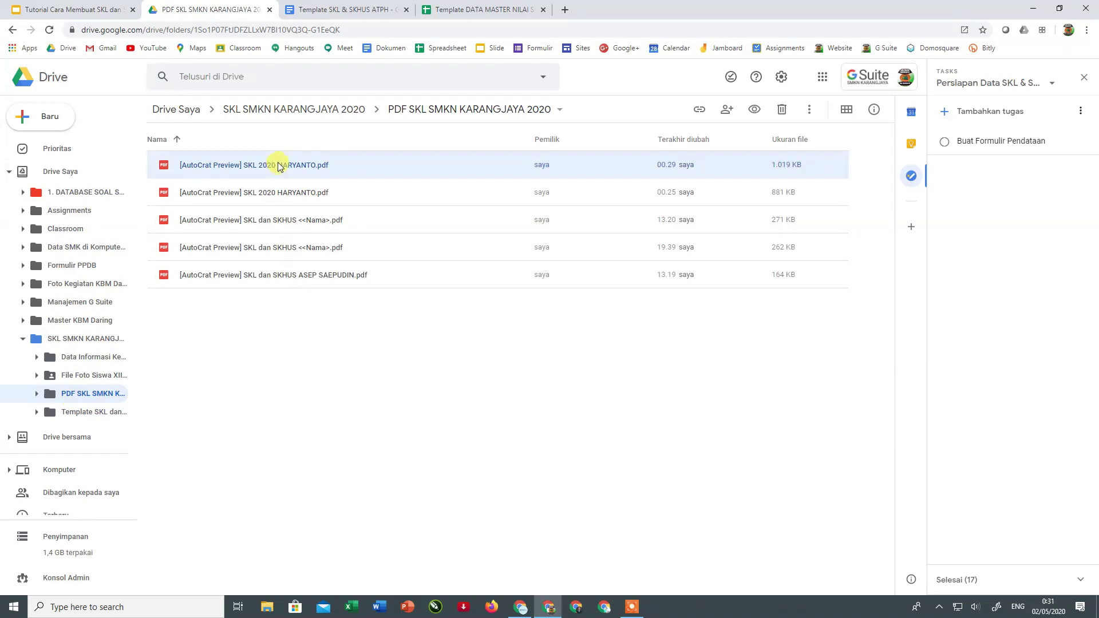
shift+click(282, 192)
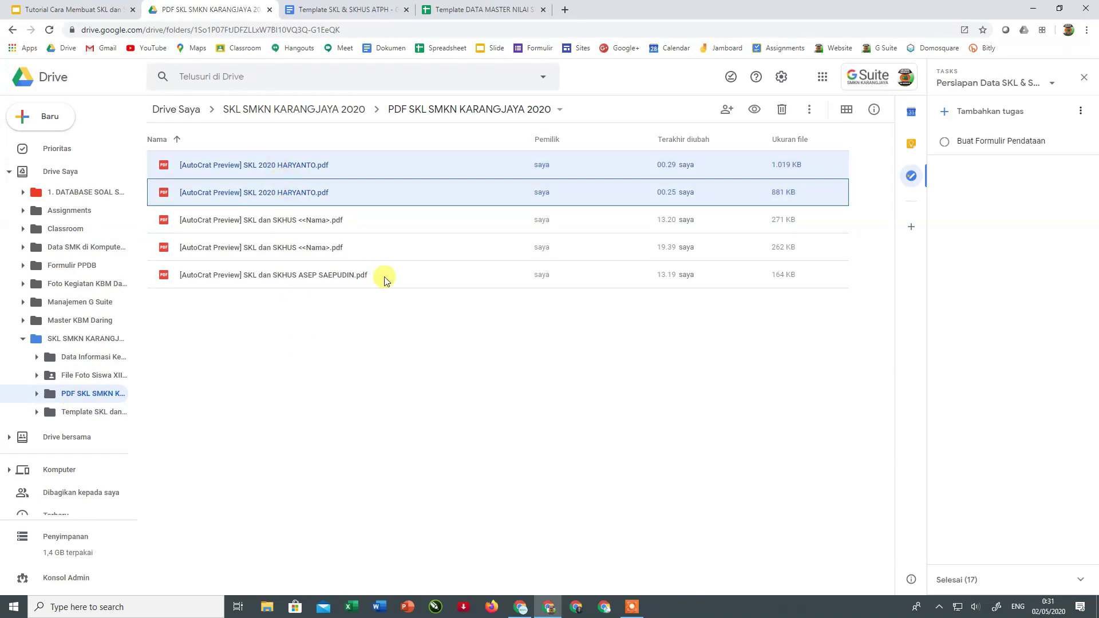
drag(289, 326, 245, 167)
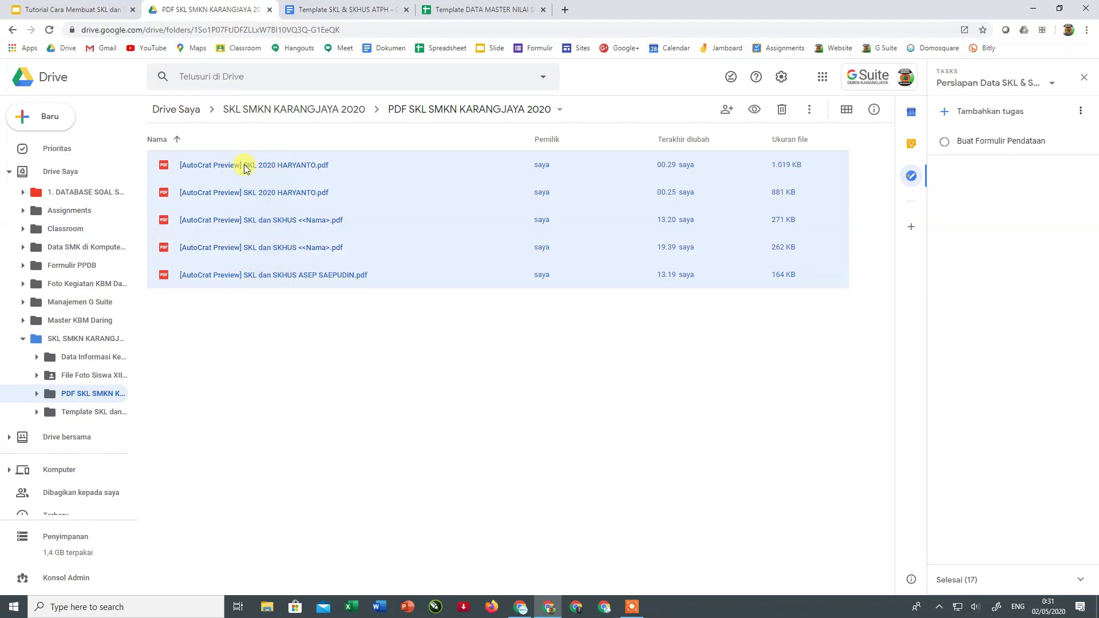
key(Delete)
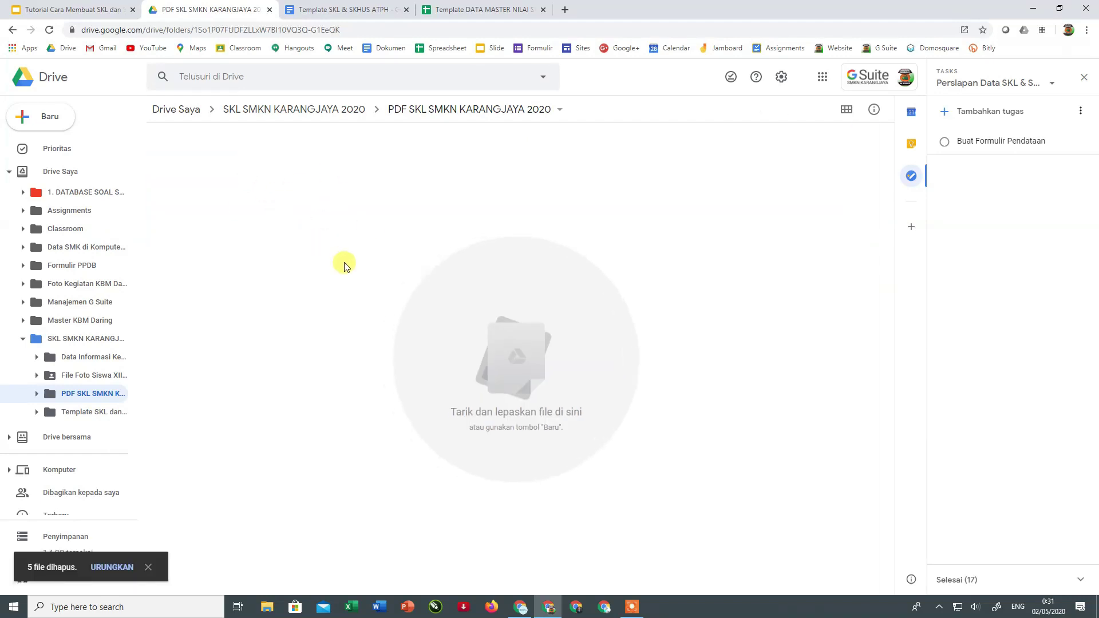
click(1082, 78)
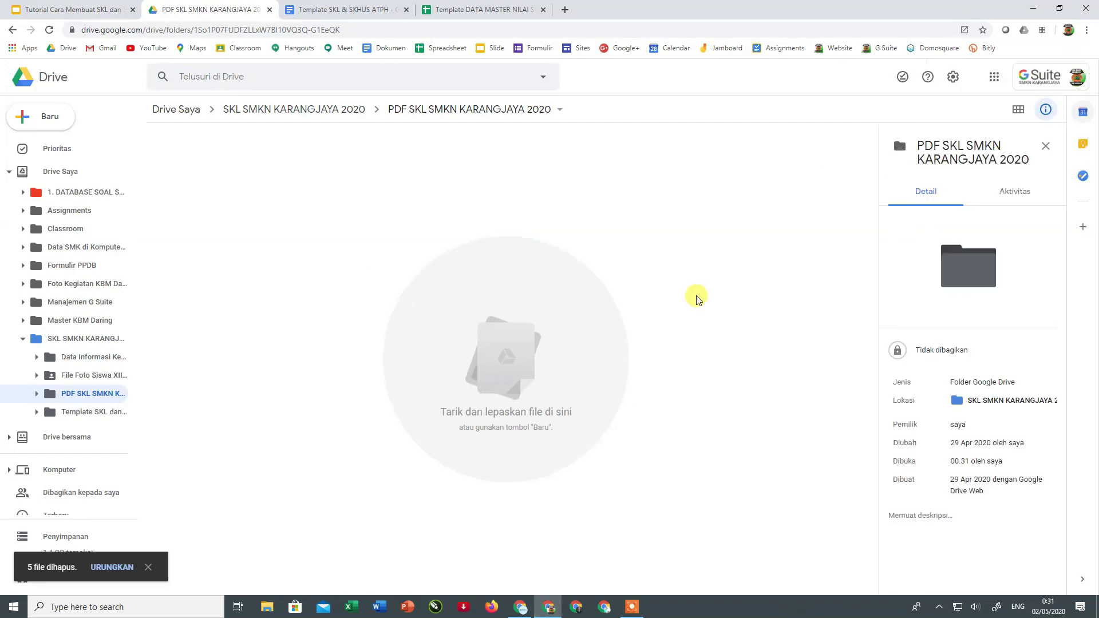
click(458, 11)
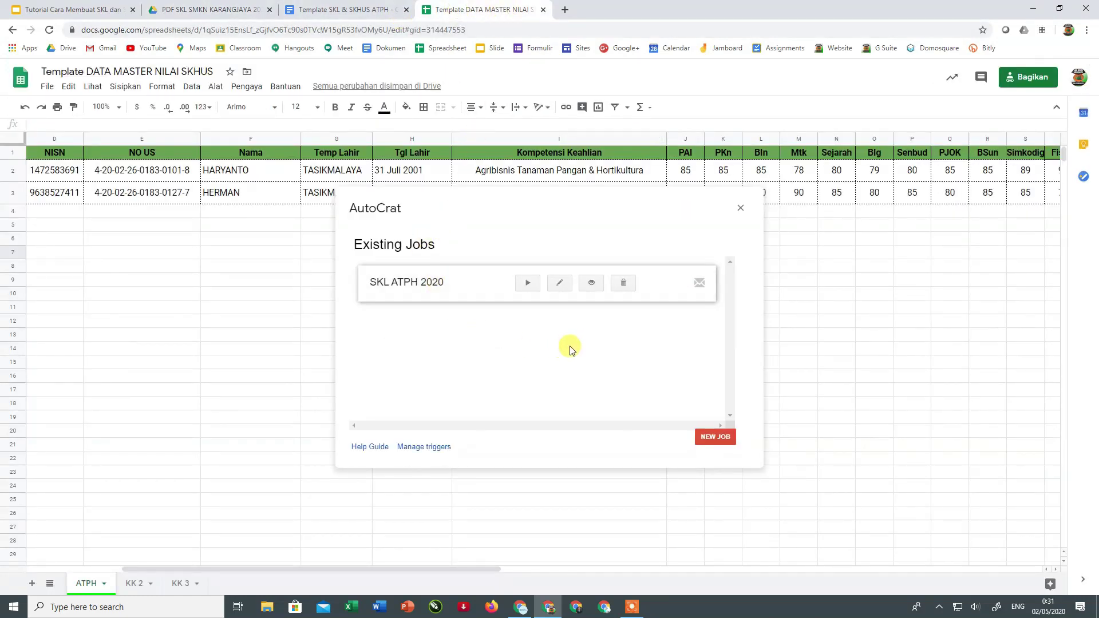
- Run the SKL ATPH 2020 job and check the resulting PDFs in Drive
click(526, 284)
click(165, 12)
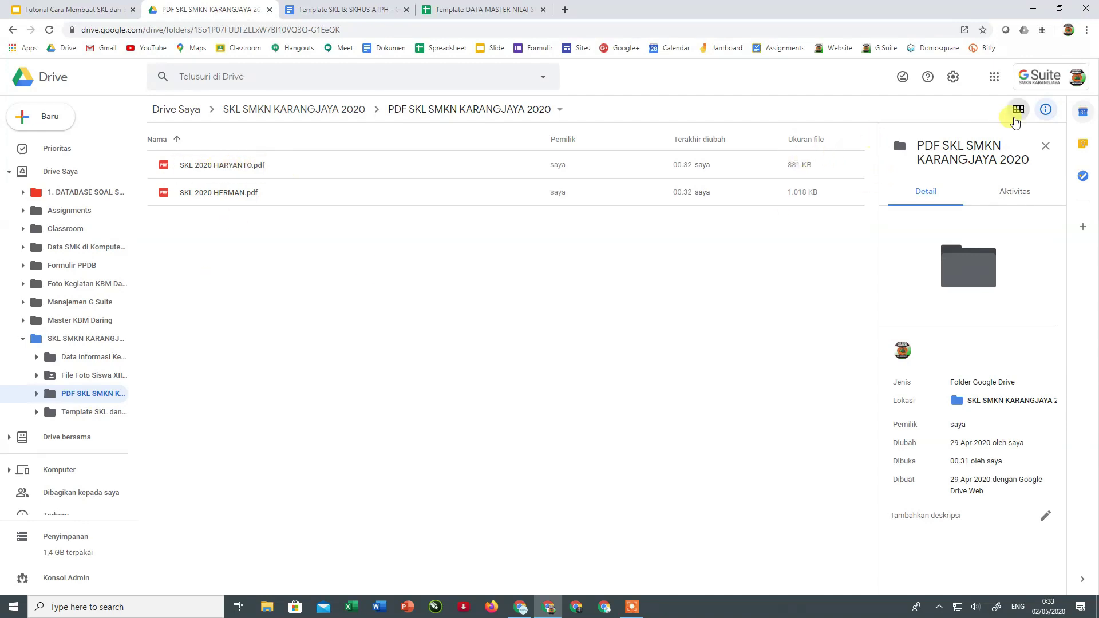
- Switch the folder to thumbnail view and open the first student's SKL PDF
click(1016, 111)
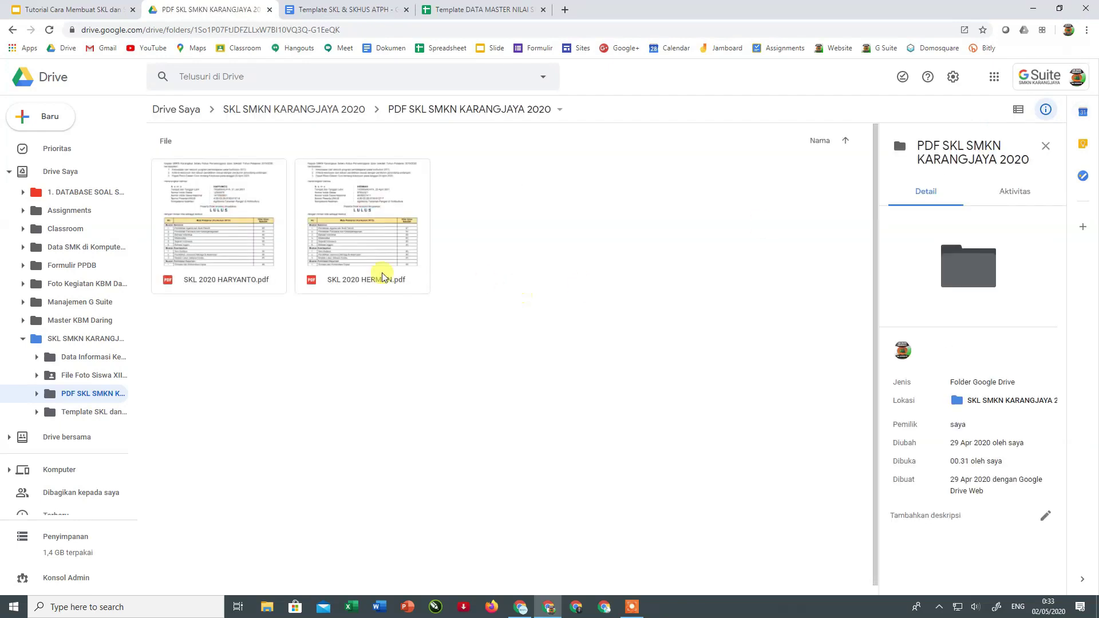
double_click(216, 239)
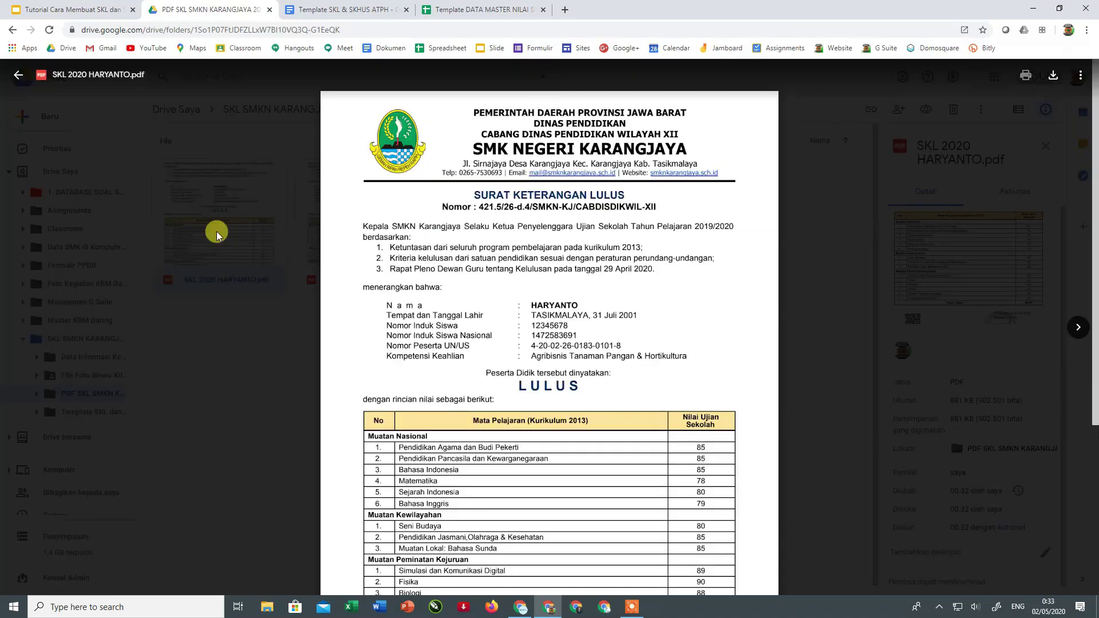
scroll(598, 318, down, 4)
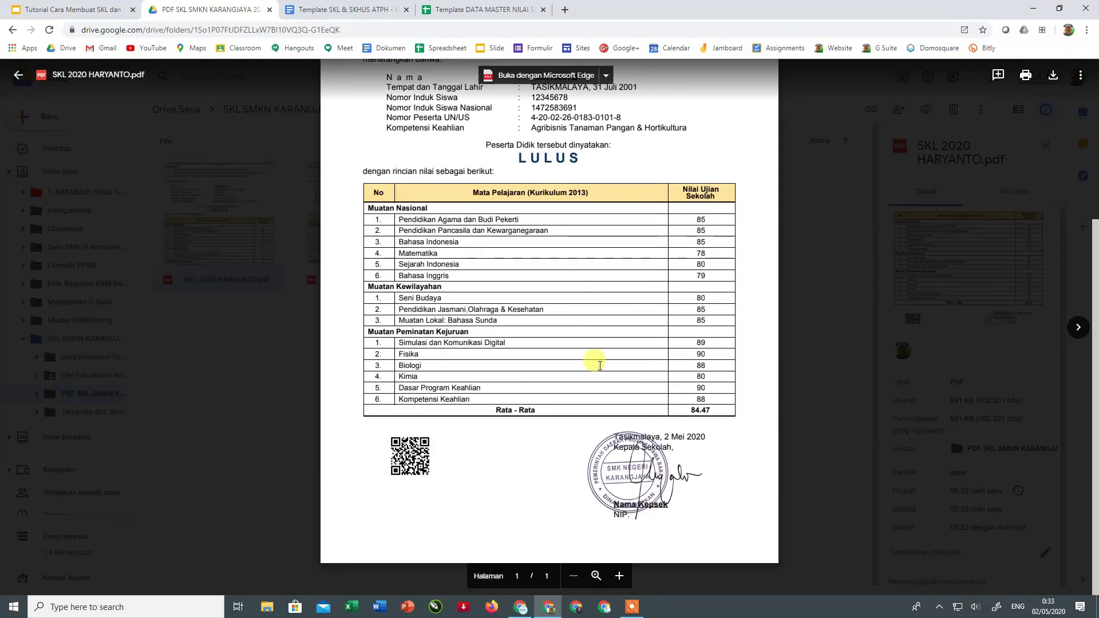
scroll(599, 489, up, 4)
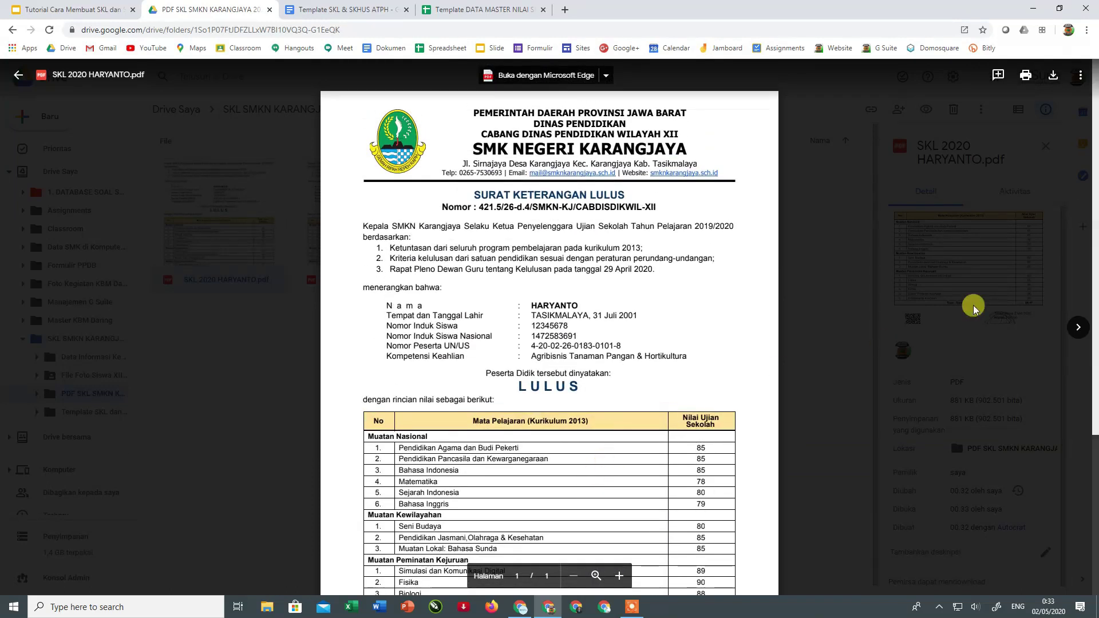
- Move to the next student's SKL certificate and scroll through it
click(1077, 327)
scroll(751, 334, down, 4)
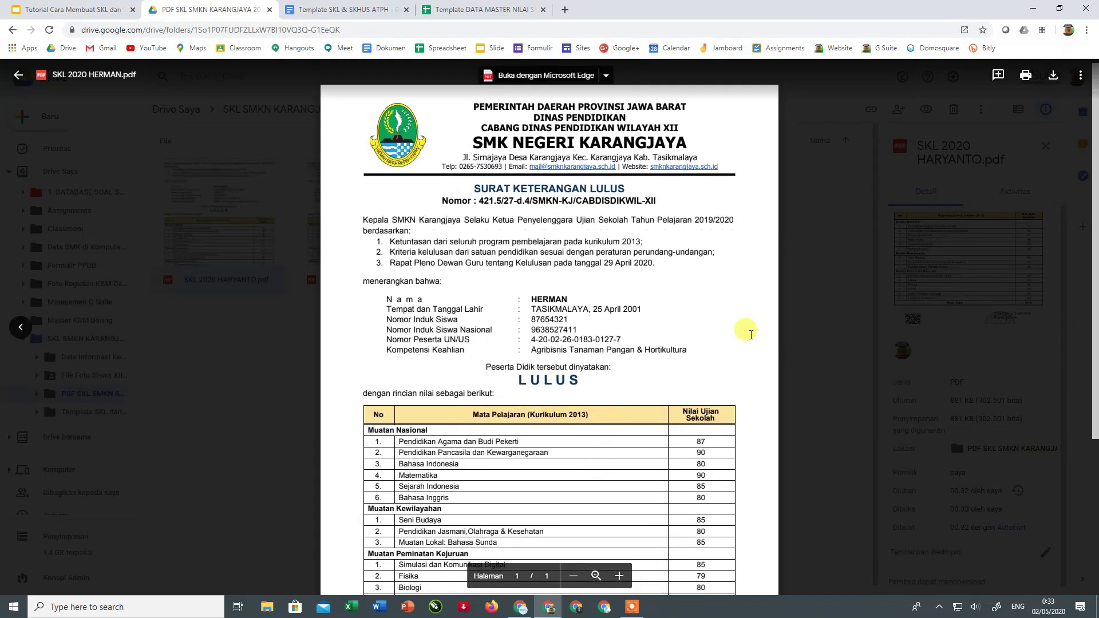
scroll(750, 334, up, 4)
scroll(750, 335, down, 4)
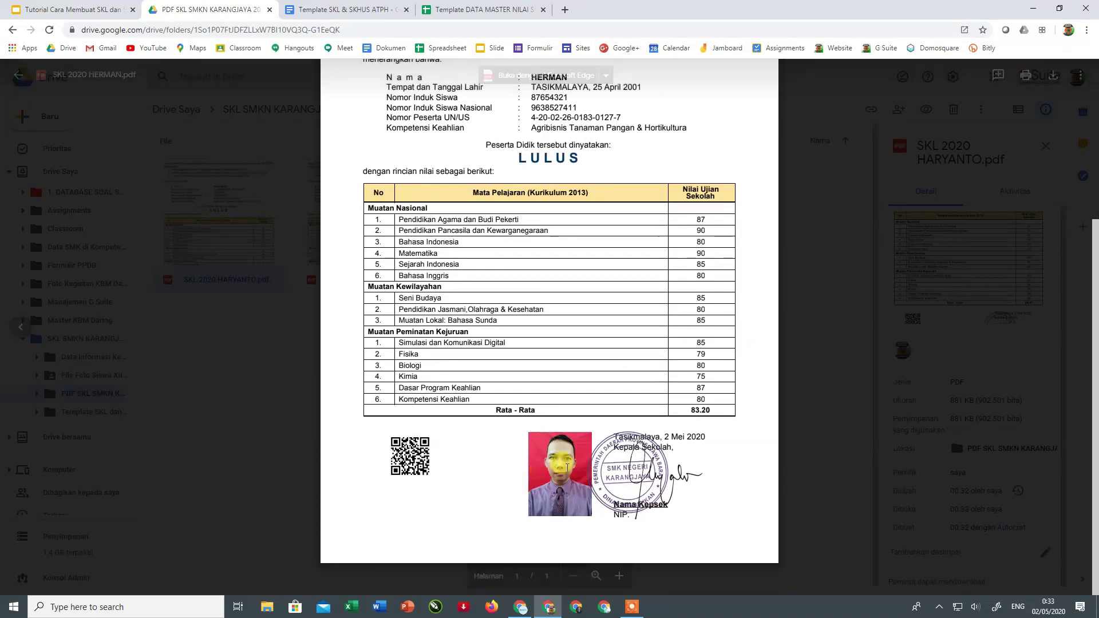
scroll(732, 387, up, 2)
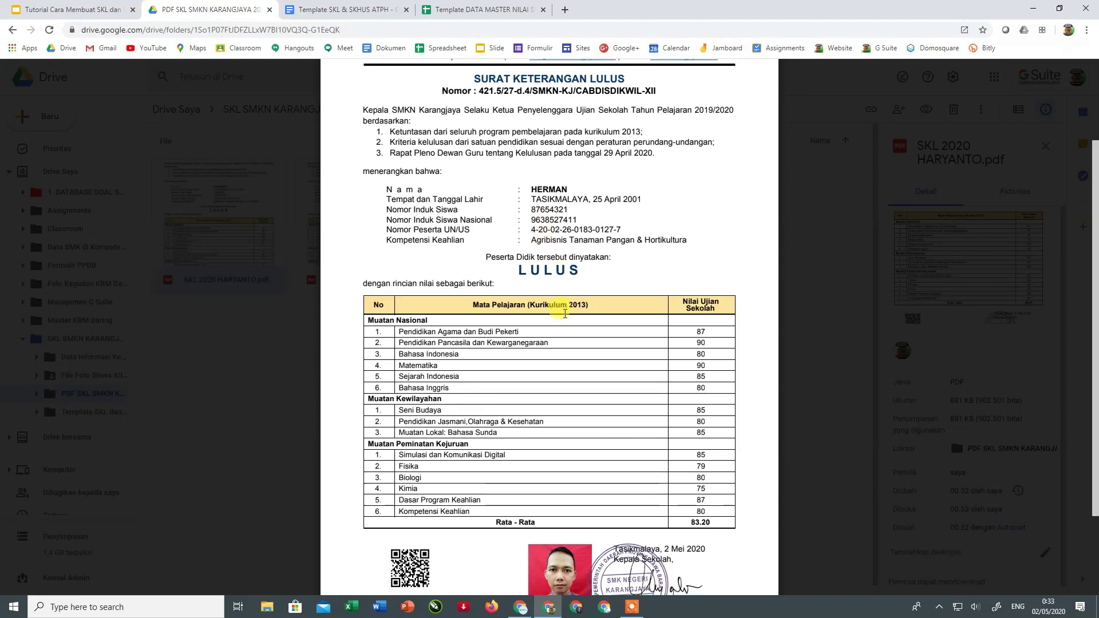
scroll(582, 423, down, 2)
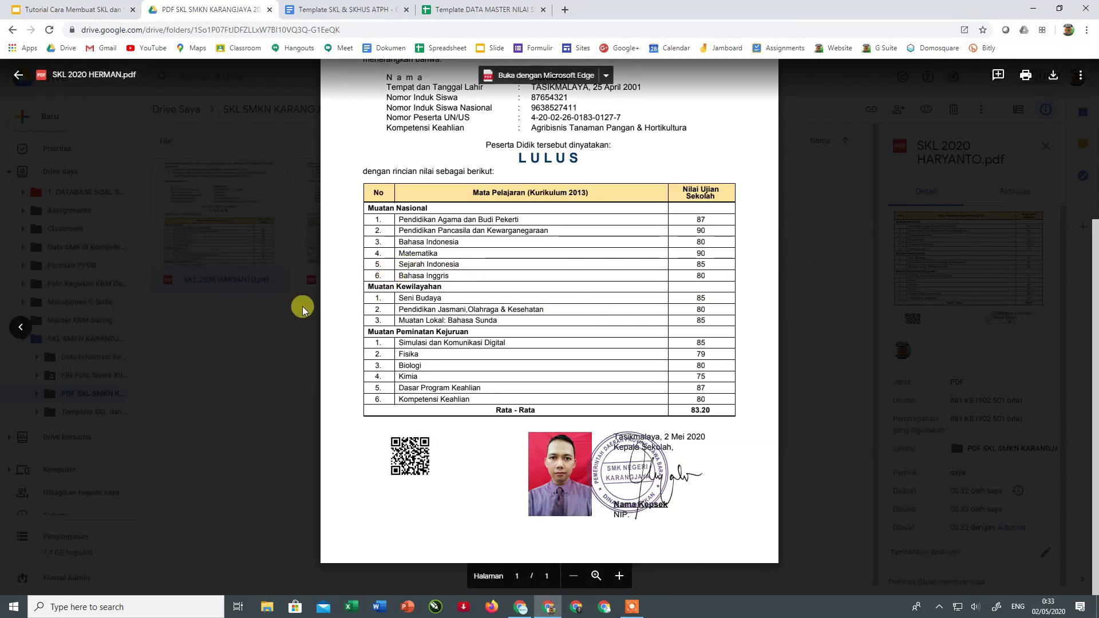
scroll(309, 321, up, 4)
scroll(315, 326, down, 2)
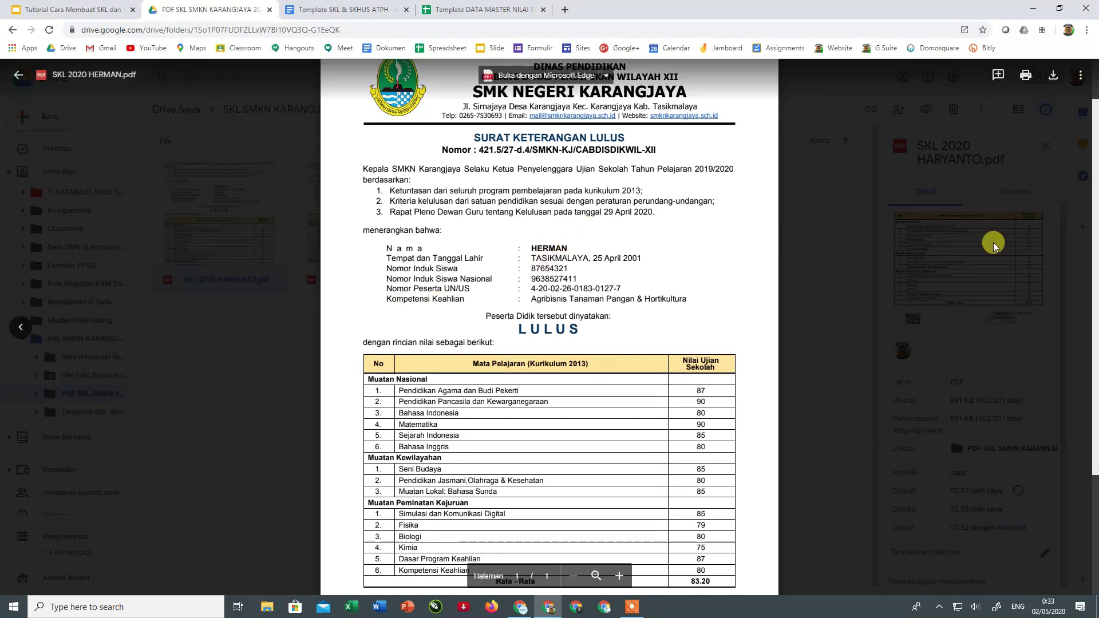
- Go back to the other student's certificate, scroll through it, and close the preview
click(20, 327)
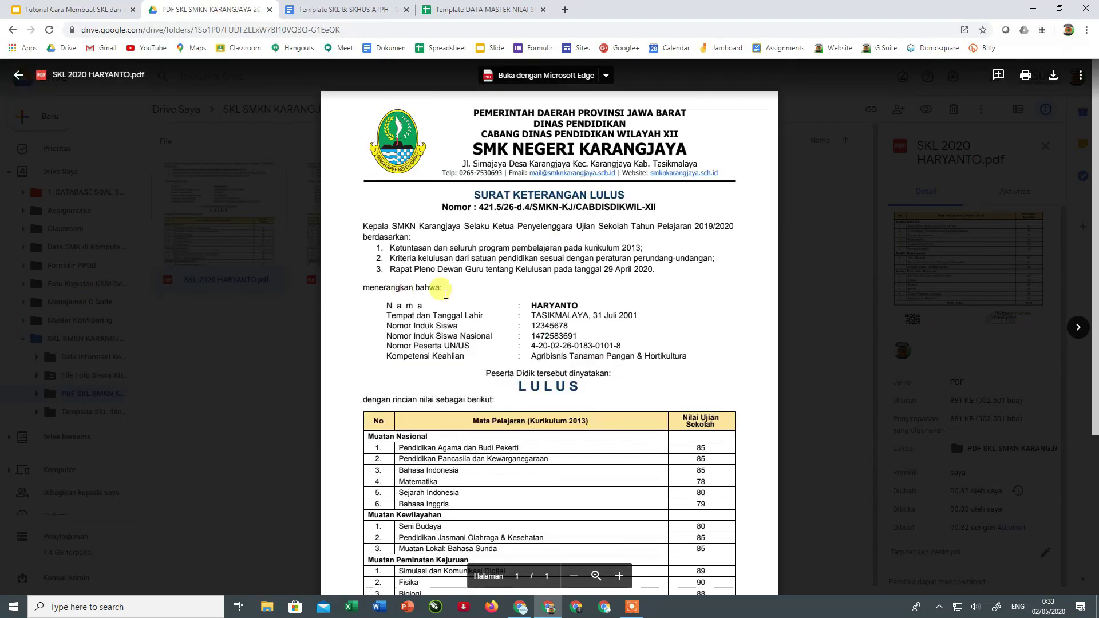
scroll(650, 297, down, 3)
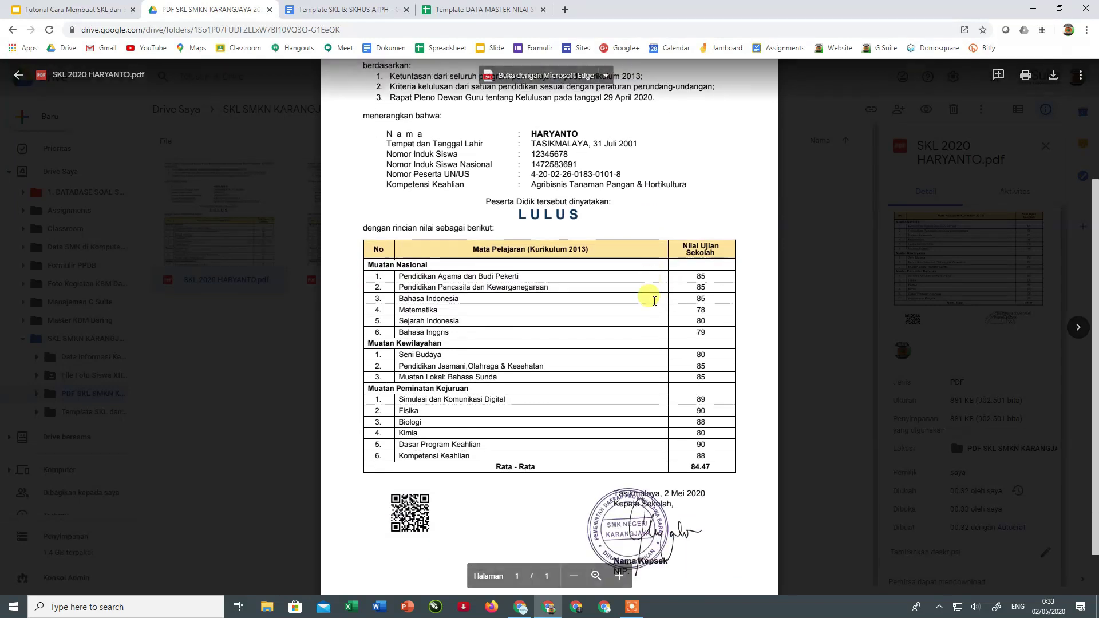
scroll(654, 300, down, 1)
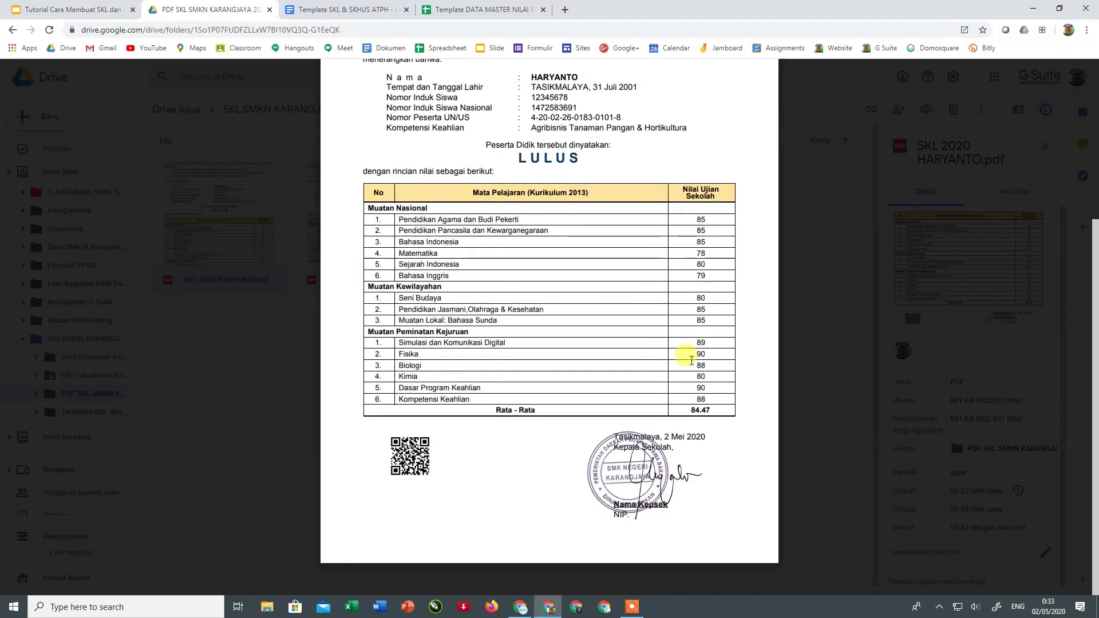
scroll(588, 314, up, 1)
scroll(587, 317, up, 1)
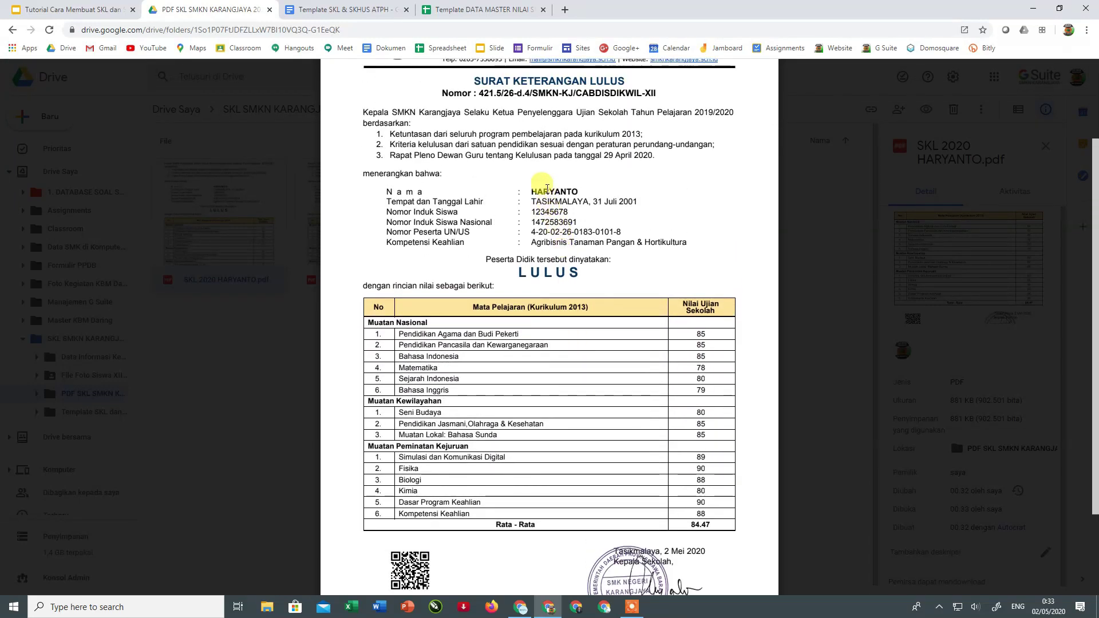
scroll(566, 300, down, 2)
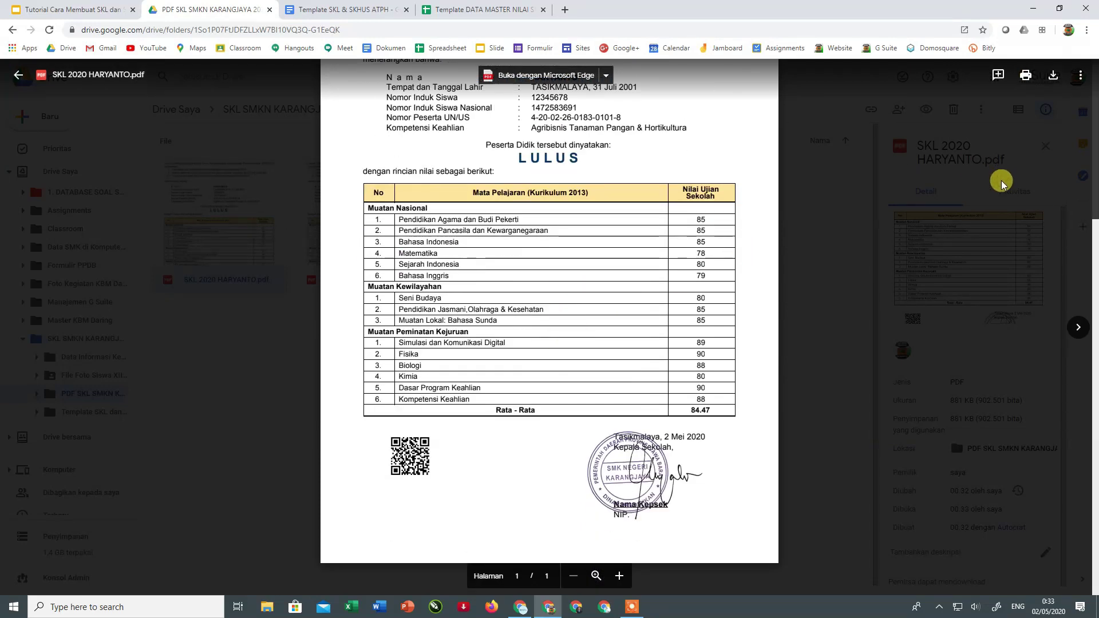
click(851, 202)
- Show the PDF SKL SMKN KARANGJAYA 2020 folder's details instead of a file's
click(537, 193)
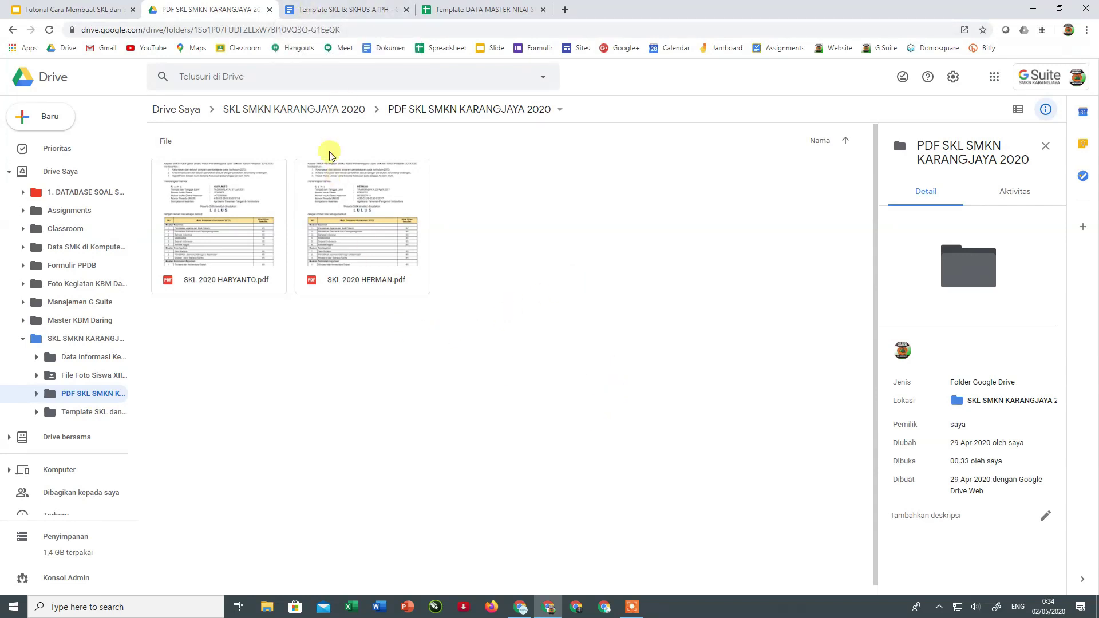
- Open the school account's Gmail in a new window, clear the welcome dialogs, and open the first SKL email
click(578, 607)
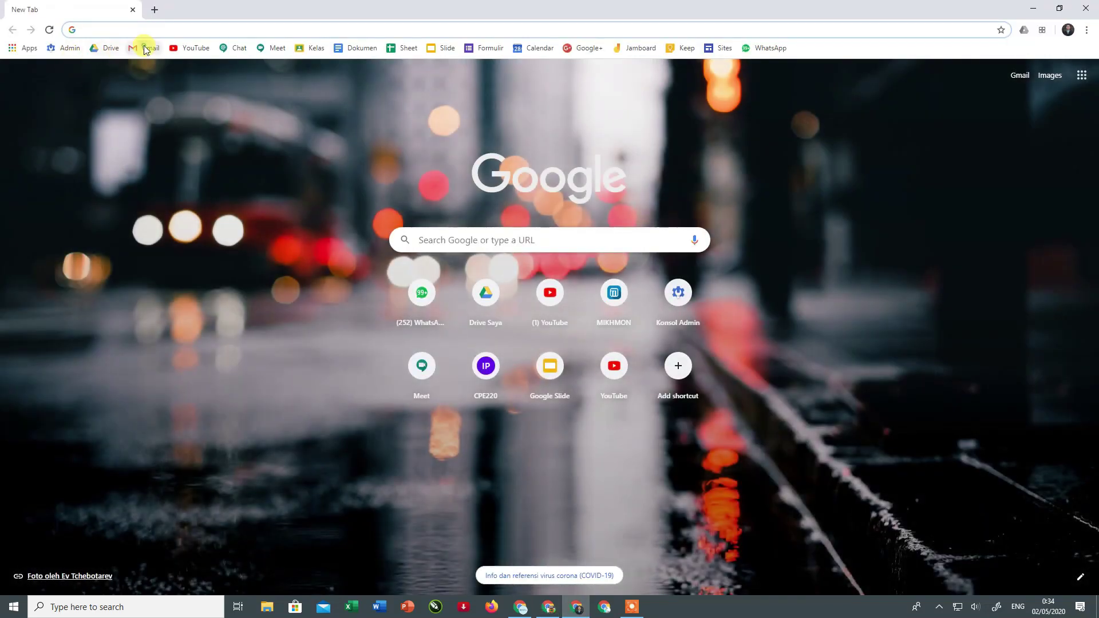
click(145, 49)
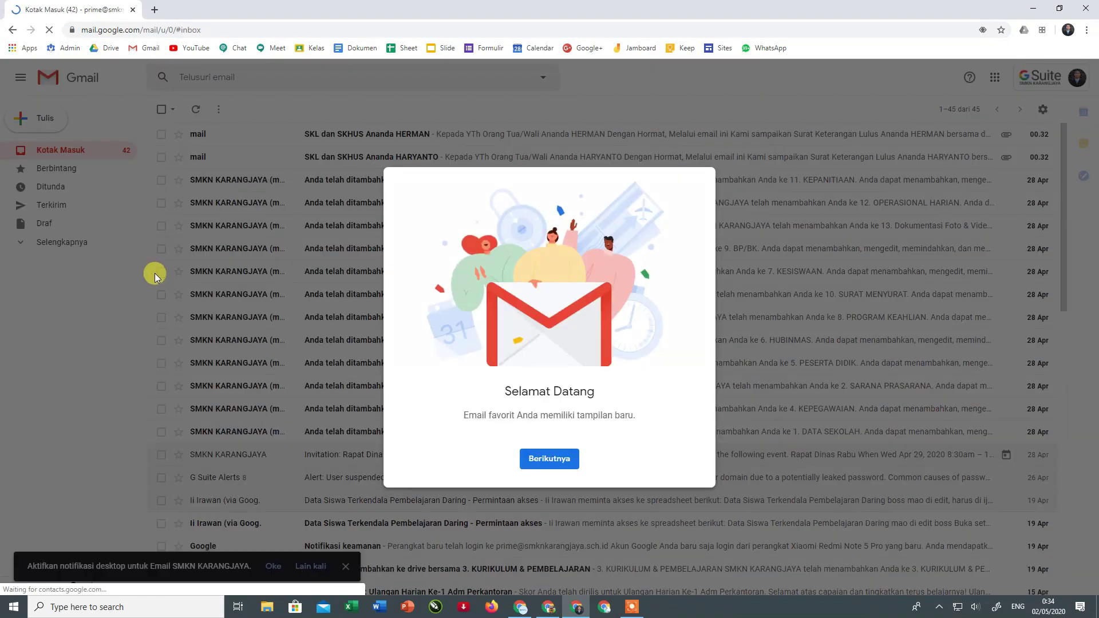
click(553, 466)
click(550, 460)
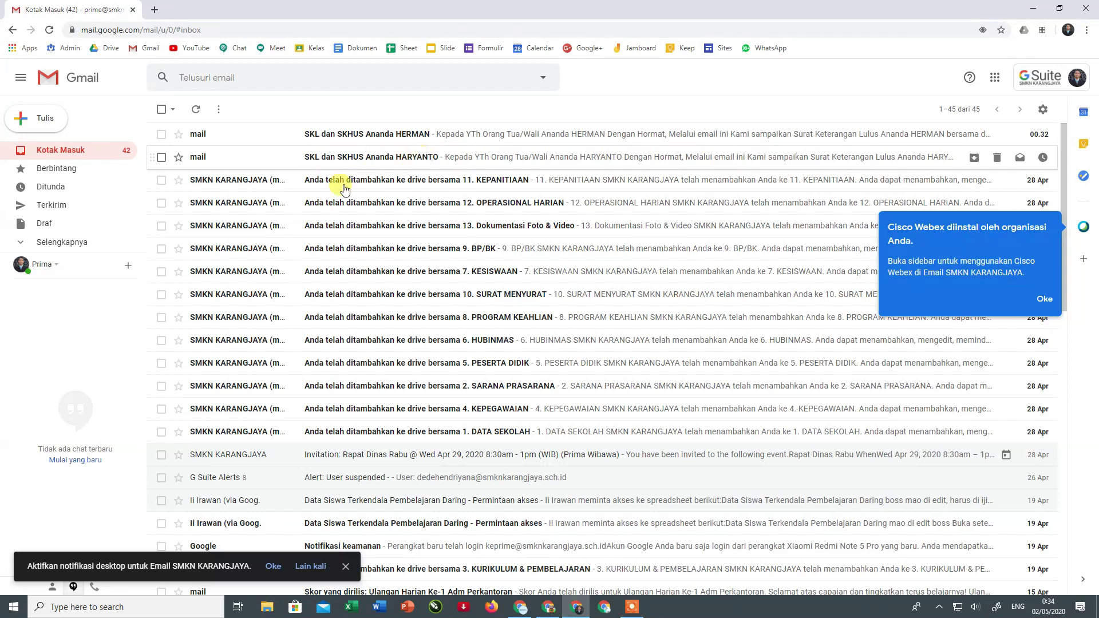
click(342, 136)
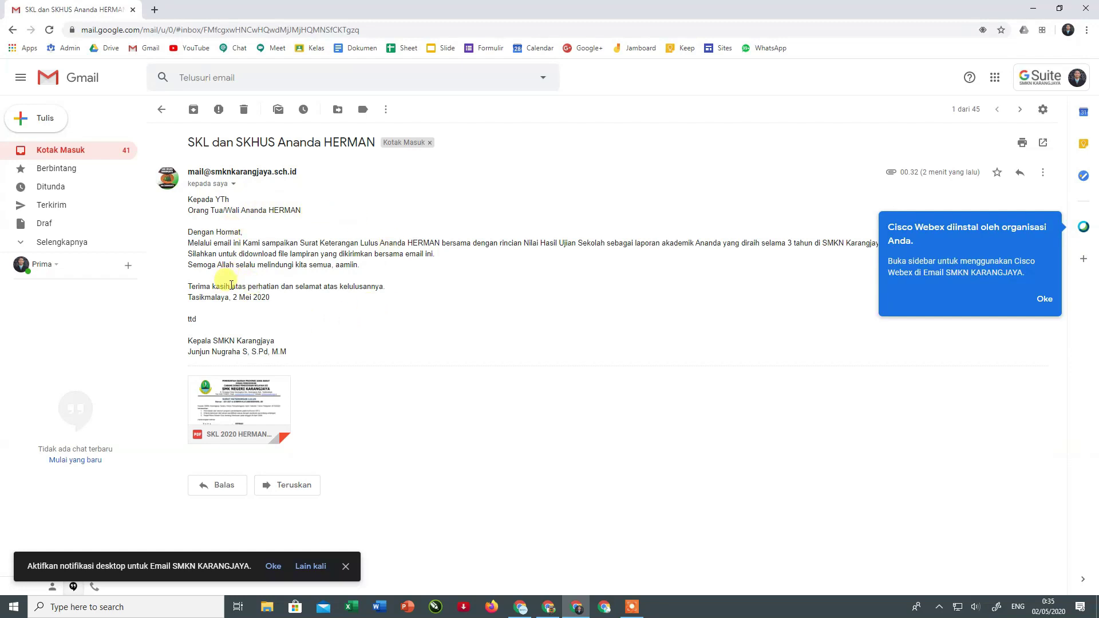
- Preview the email's attached SKL 2020 PDF to check the grades and photo
mouse_move(277, 395)
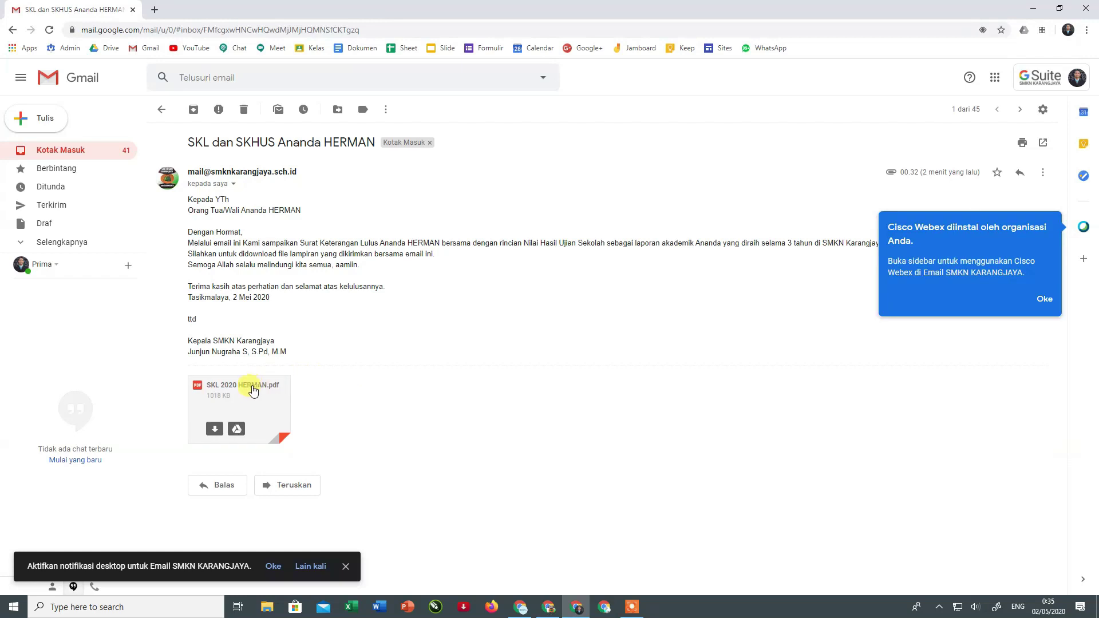
click(245, 397)
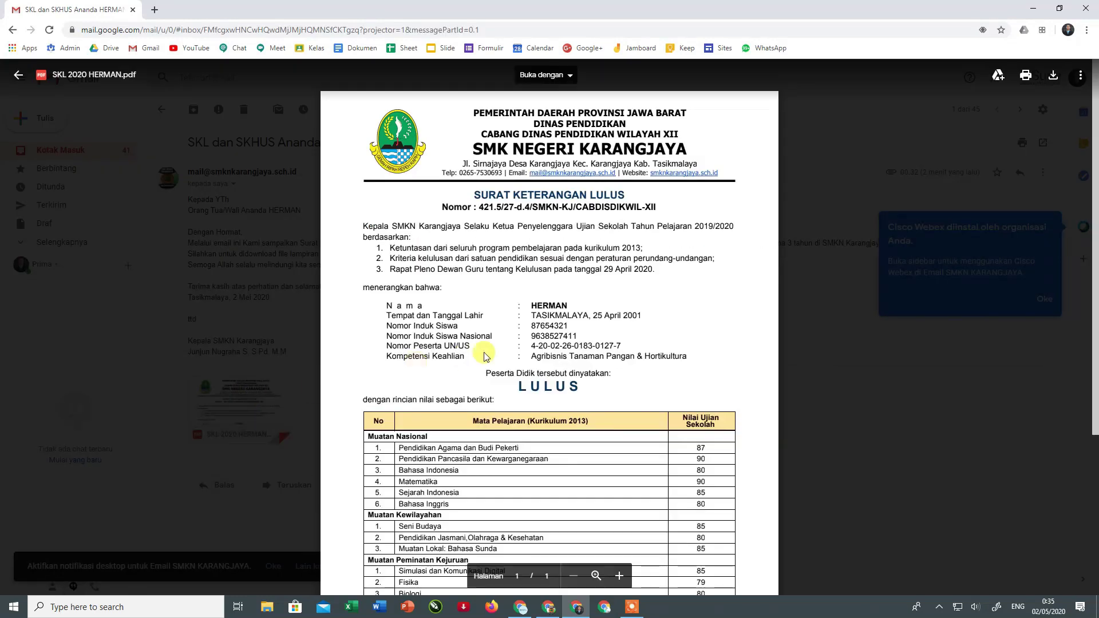
scroll(418, 351, down, 3)
scroll(485, 353, up, 6)
scroll(484, 352, down, 4)
scroll(485, 352, down, 2)
scroll(458, 320, up, 5)
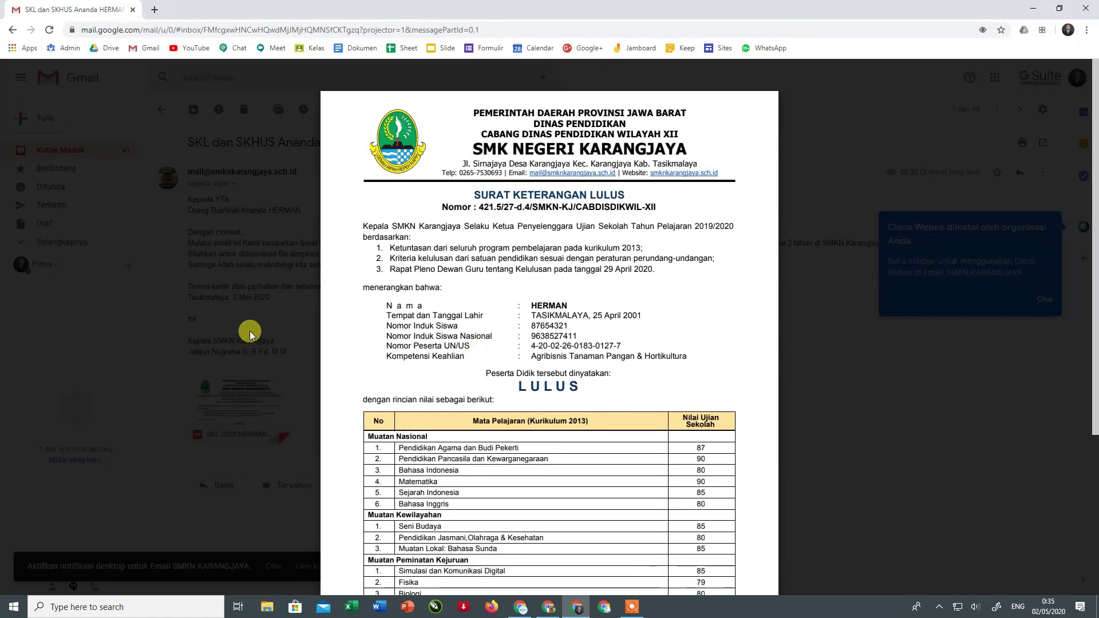
scroll(250, 335, down, 1)
scroll(250, 335, down, 1)
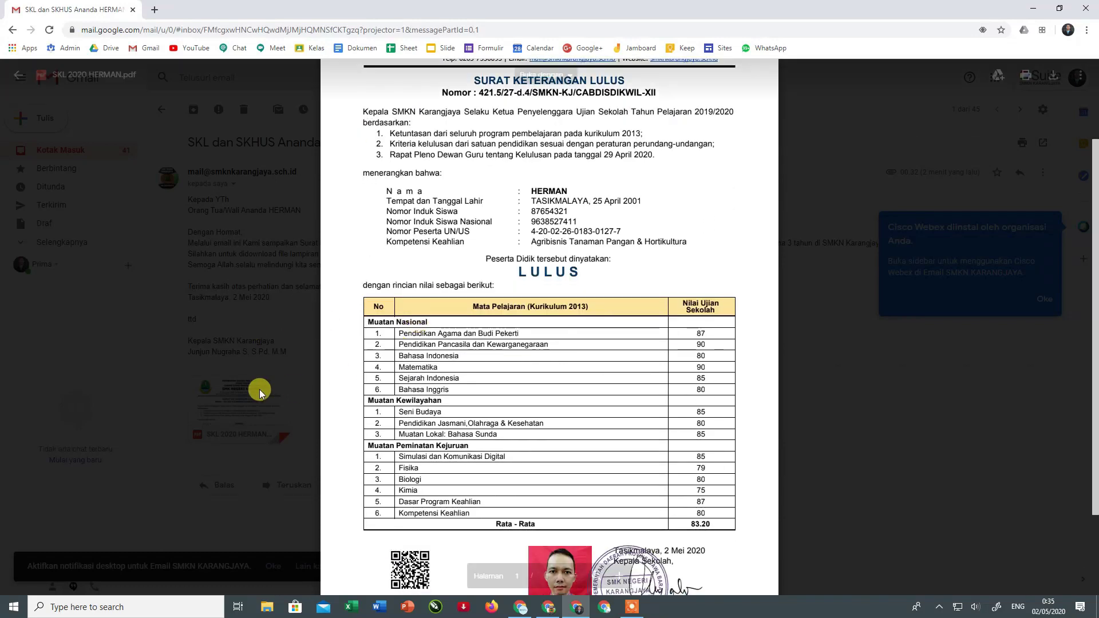
scroll(425, 323, down, 1)
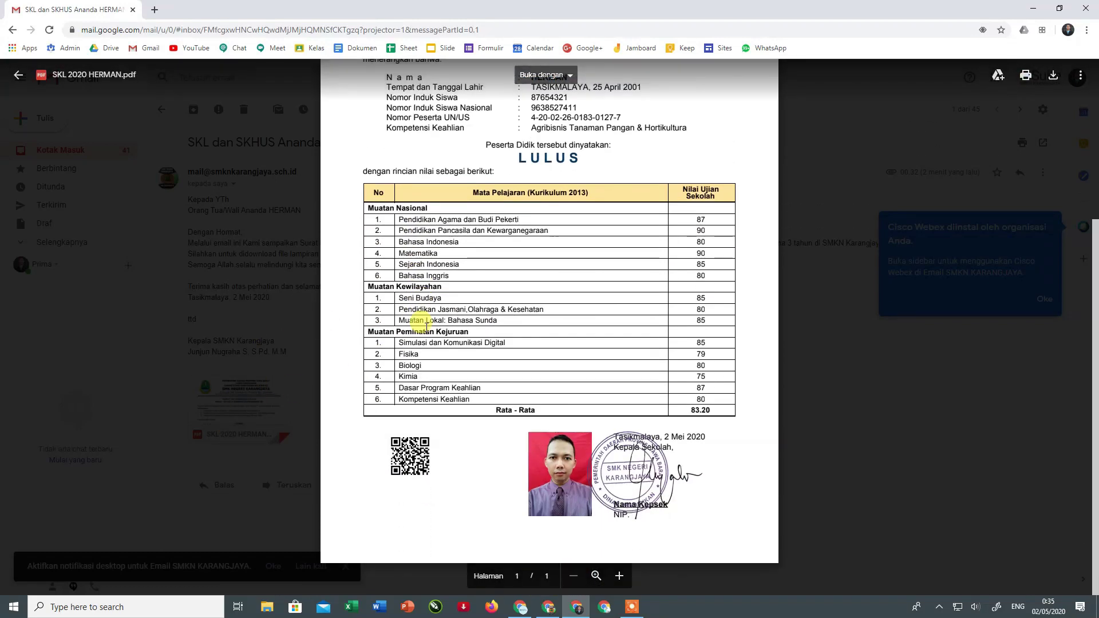
scroll(777, 300, up, 2)
click(840, 170)
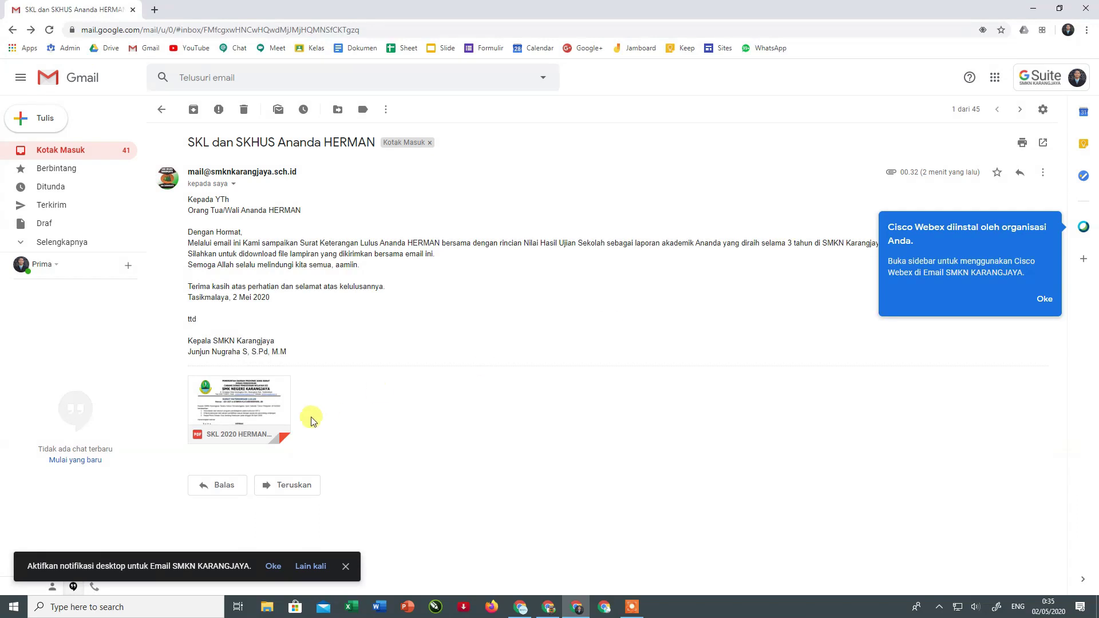
- Reopen the attached certificate PDF for another look, then close it
mouse_move(209, 434)
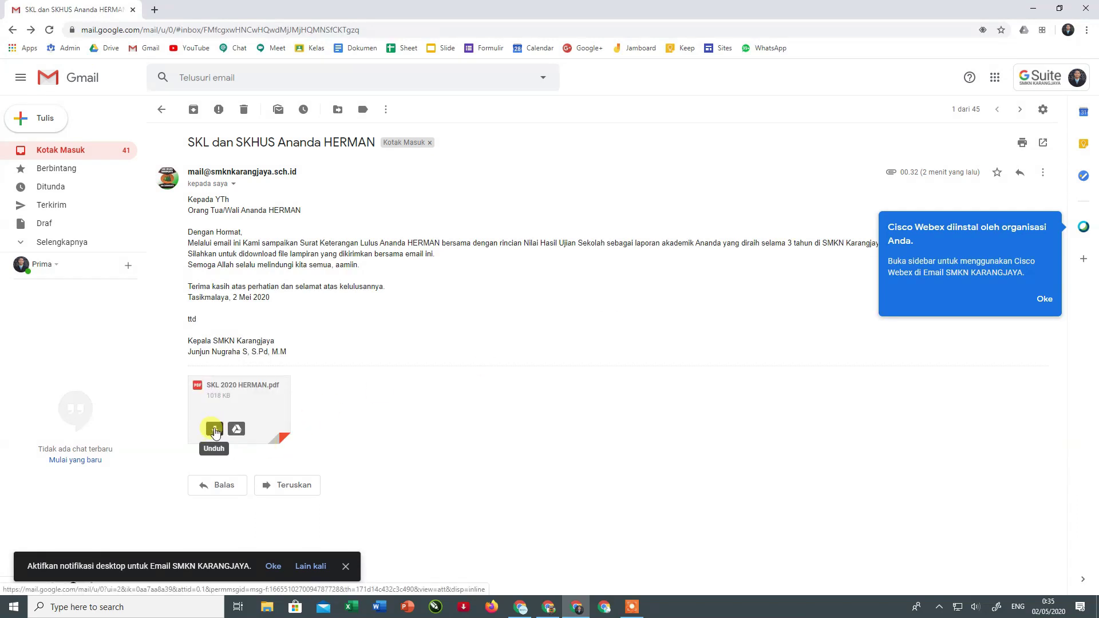
click(235, 395)
scroll(534, 311, down, 4)
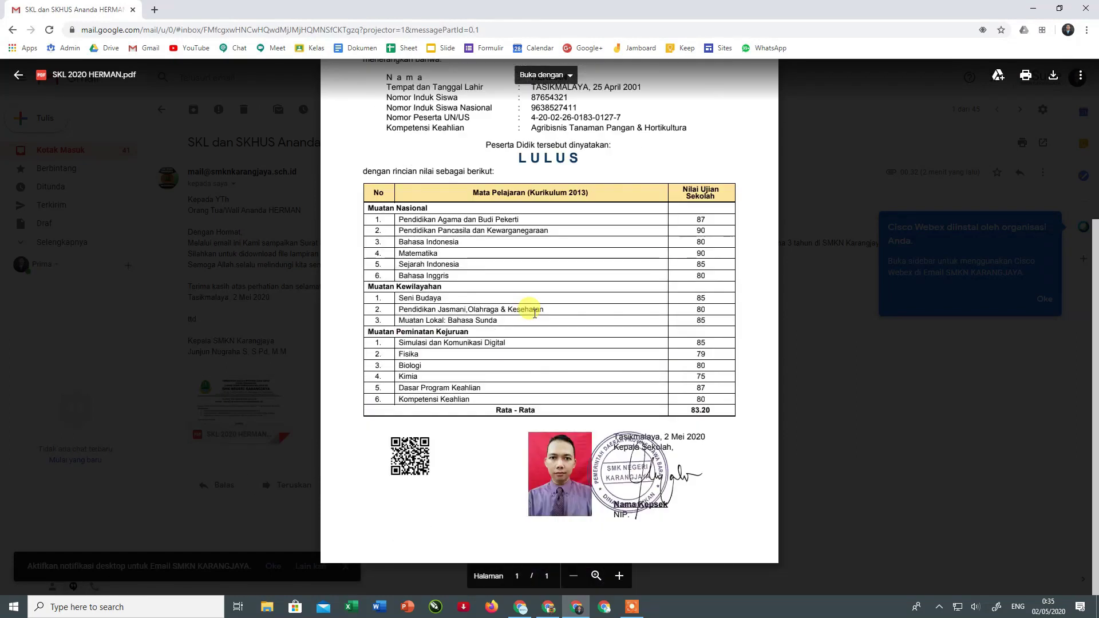
scroll(534, 312, up, 2)
scroll(534, 312, down, 2)
scroll(534, 312, up, 4)
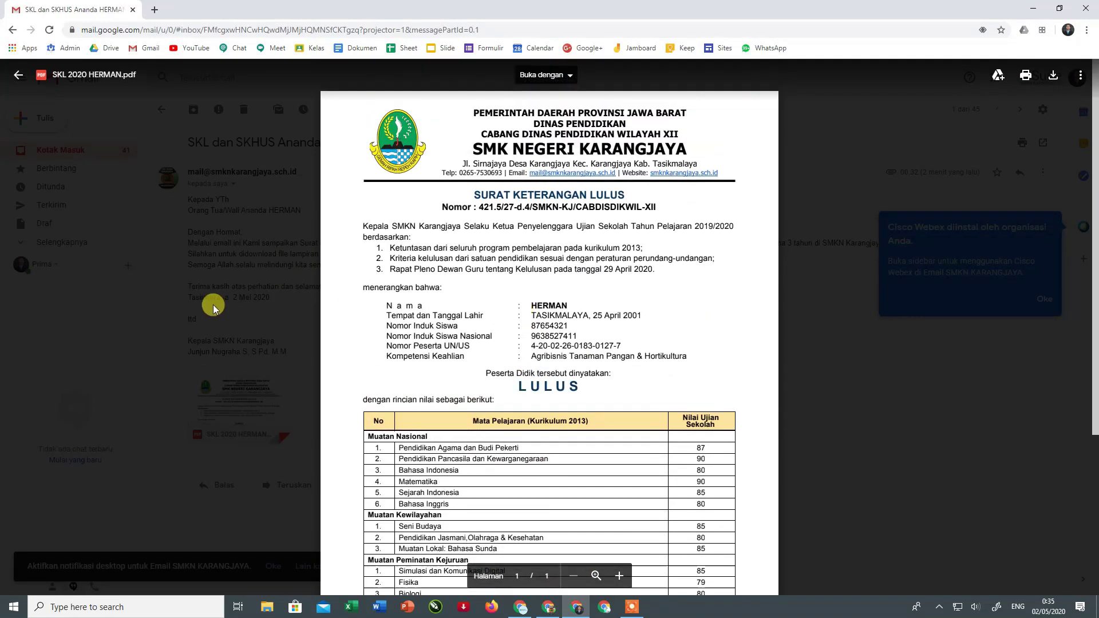
click(213, 309)
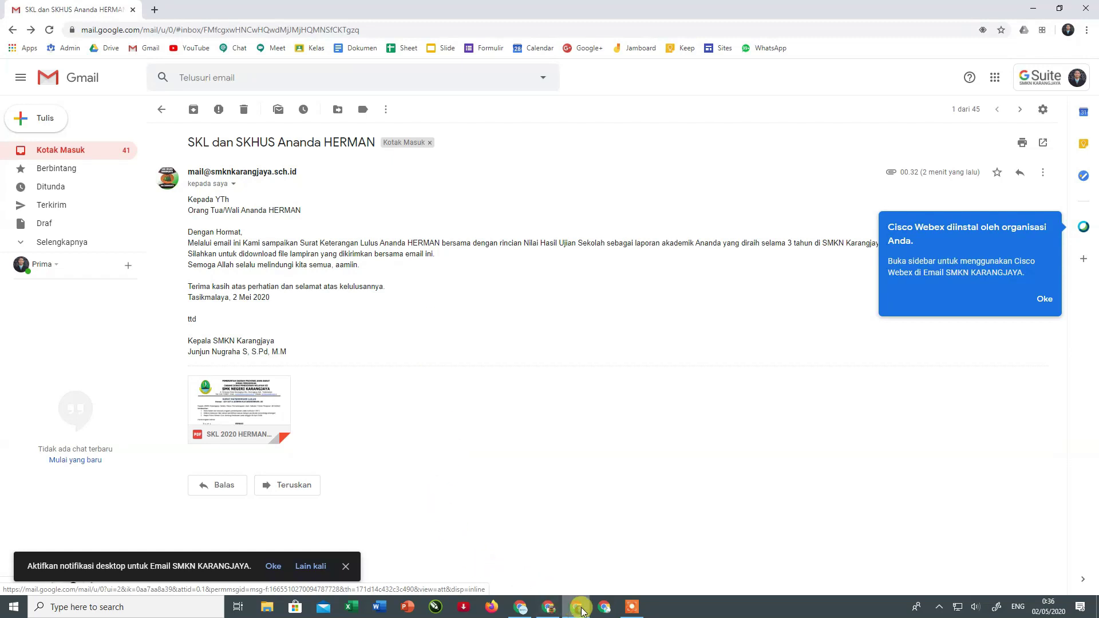
click(547, 608)
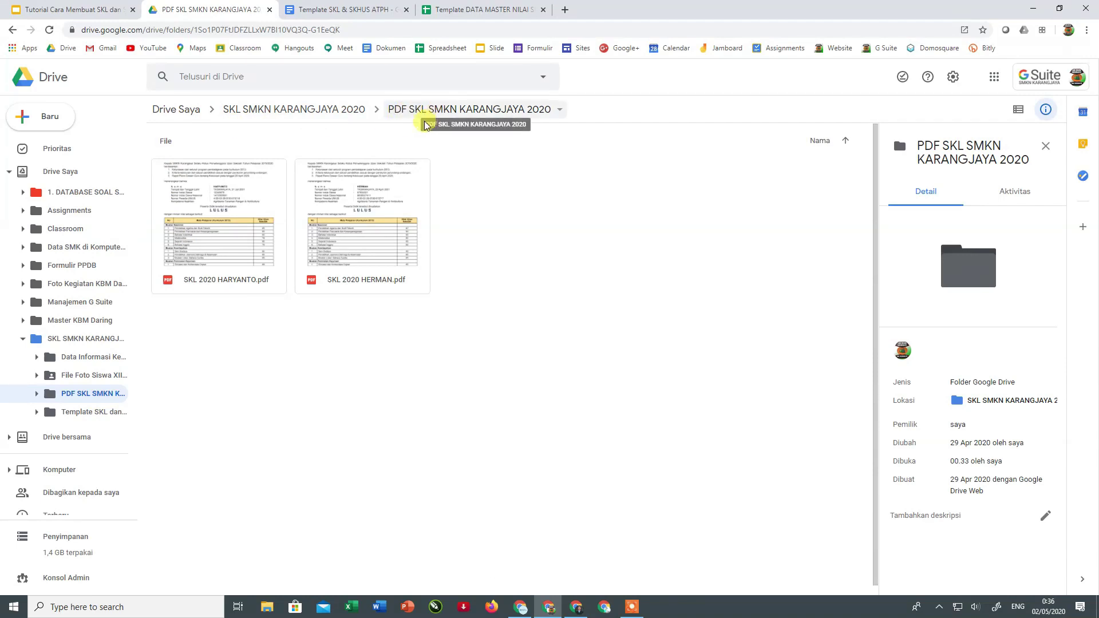
- Show the details of the other student's SKL 2020 PDF in the Drive folder
click(410, 117)
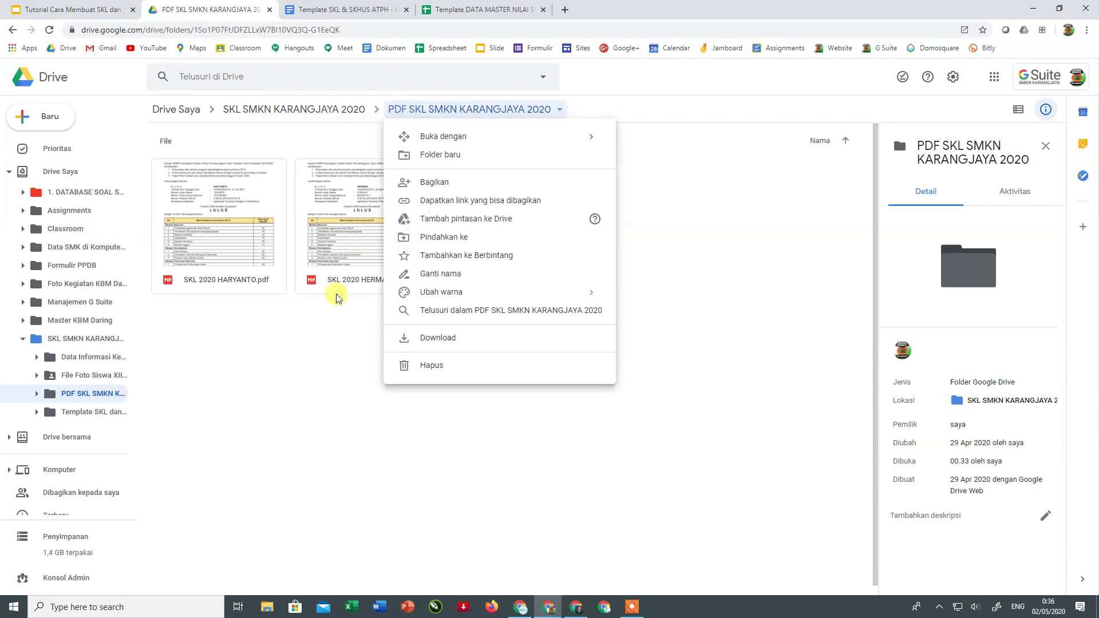
click(311, 314)
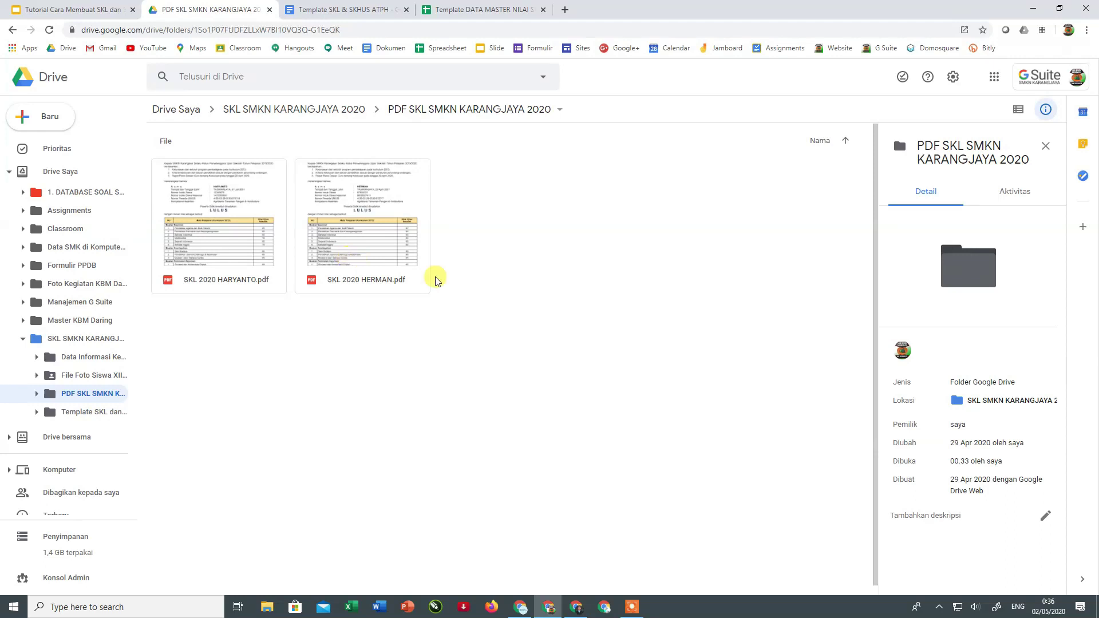
click(236, 245)
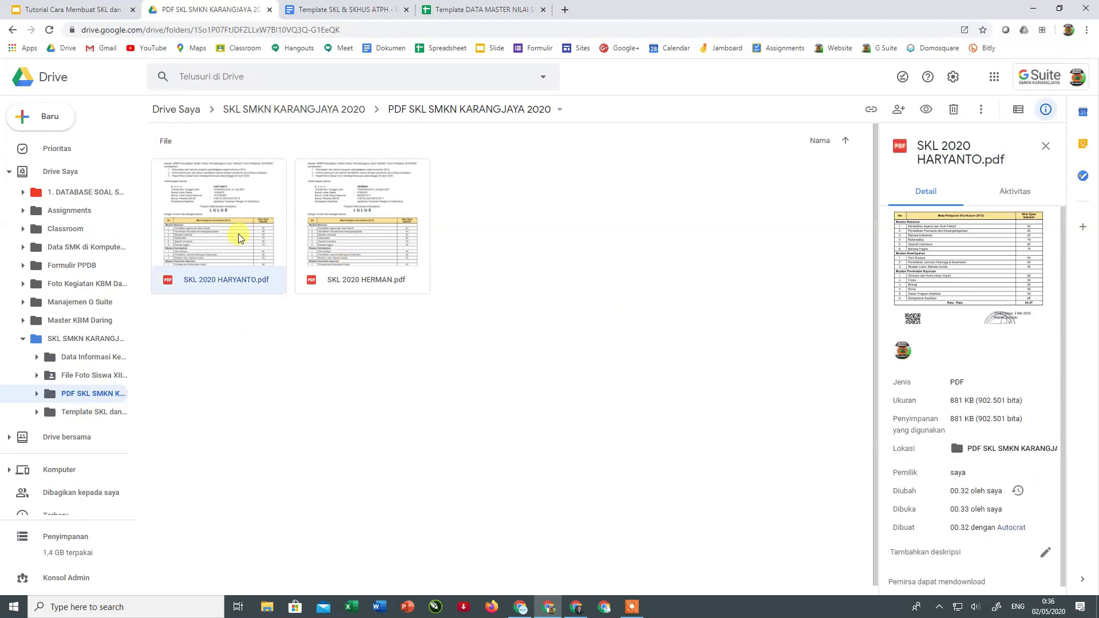